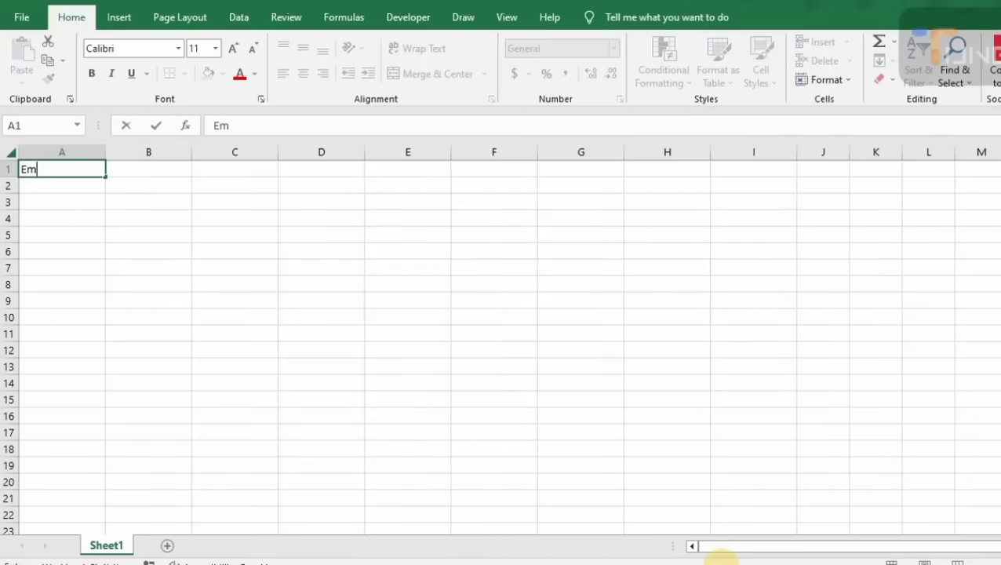
pyautogui.write('ploy Name')
# - Enter the headings Father's Name, Gender, Address, State and City across B1:F1
pyautogui.click(148, 168)
pyautogui.write("Father's Name")
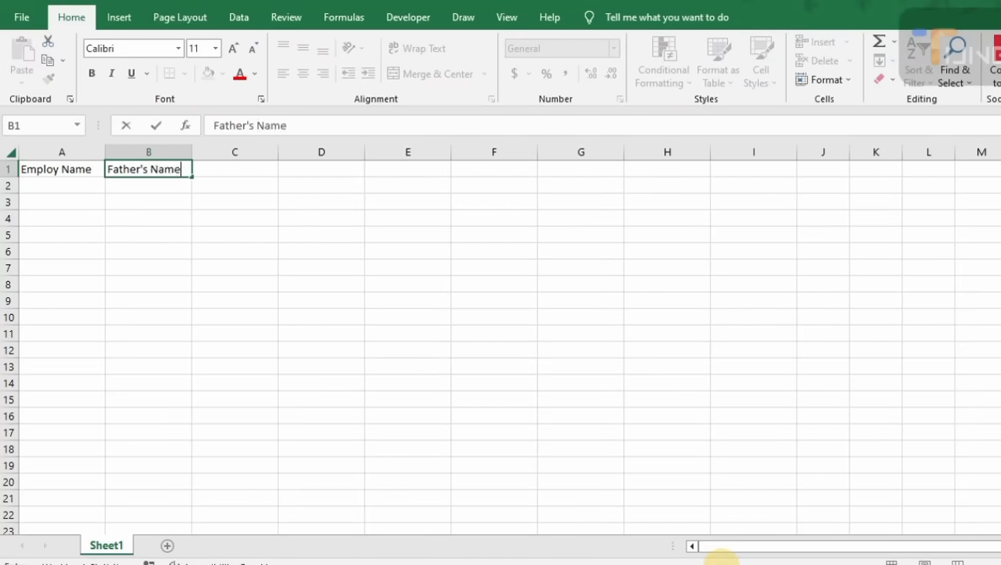
pyautogui.press('Tab')
pyautogui.write('G')
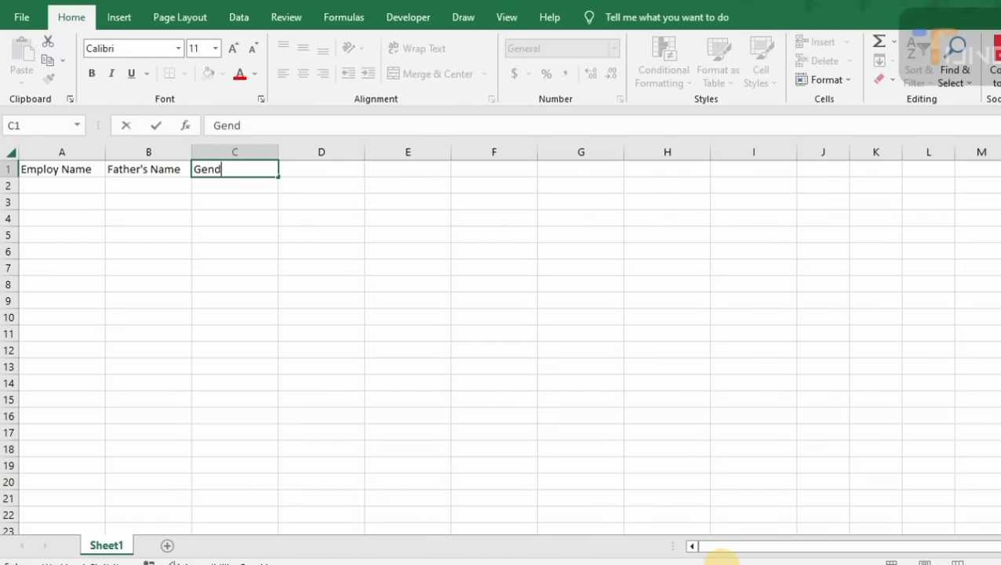
pyautogui.press('Tab')
pyautogui.write('Addr')
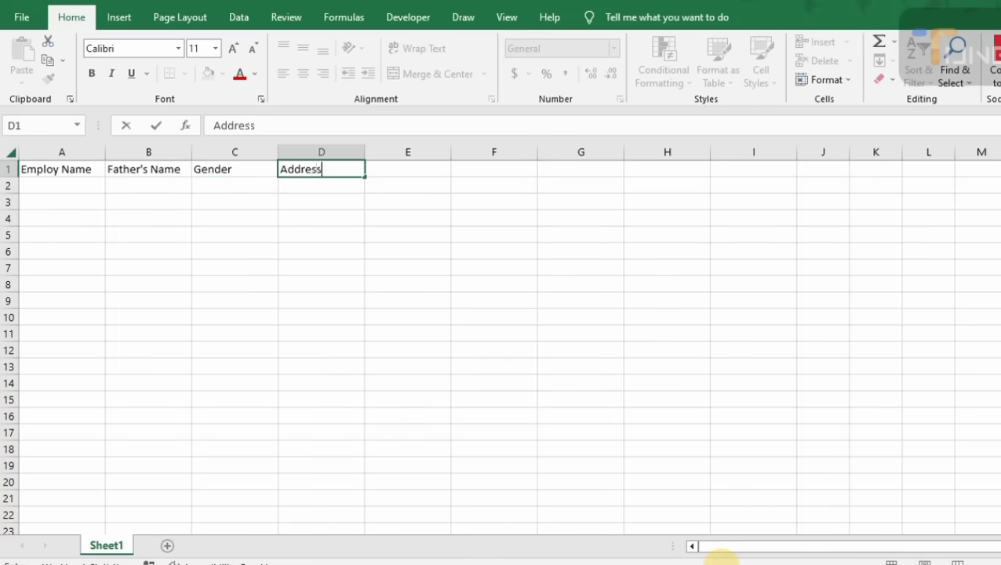
pyautogui.press('Tab')
pyautogui.write('S')
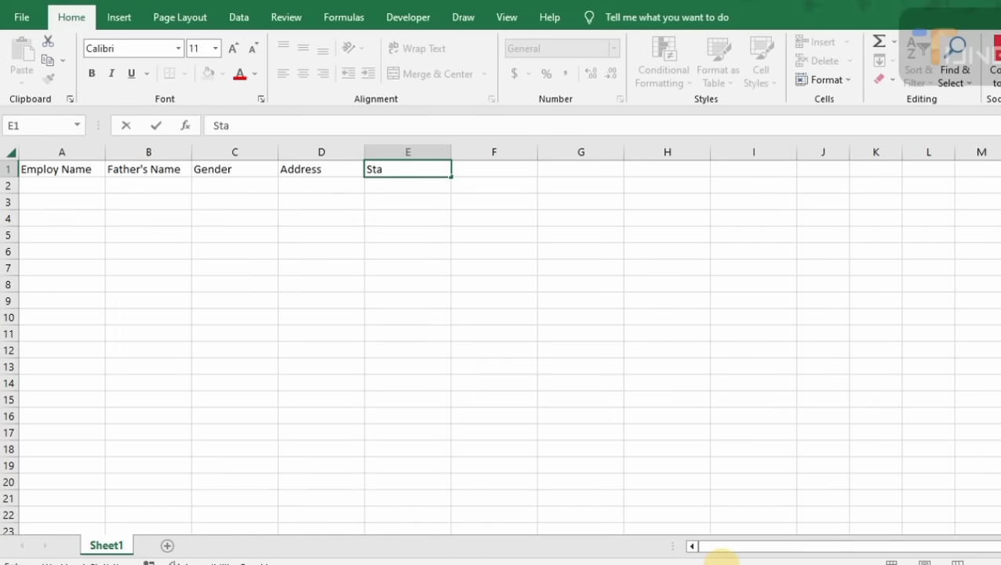
pyautogui.write('tate')
pyautogui.press('Tab')
pyautogui.write('City')
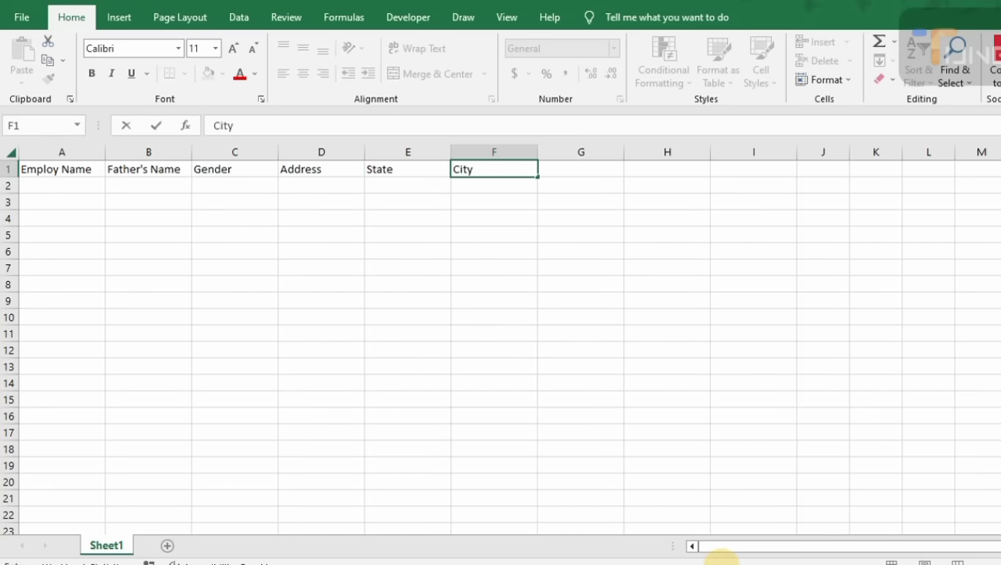
pyautogui.press('Tab')
# - Continue row 1 with Emp No, Contact, CNIC No, D.O.J, Department and Designation in G1:L1
pyautogui.write('Emp N')
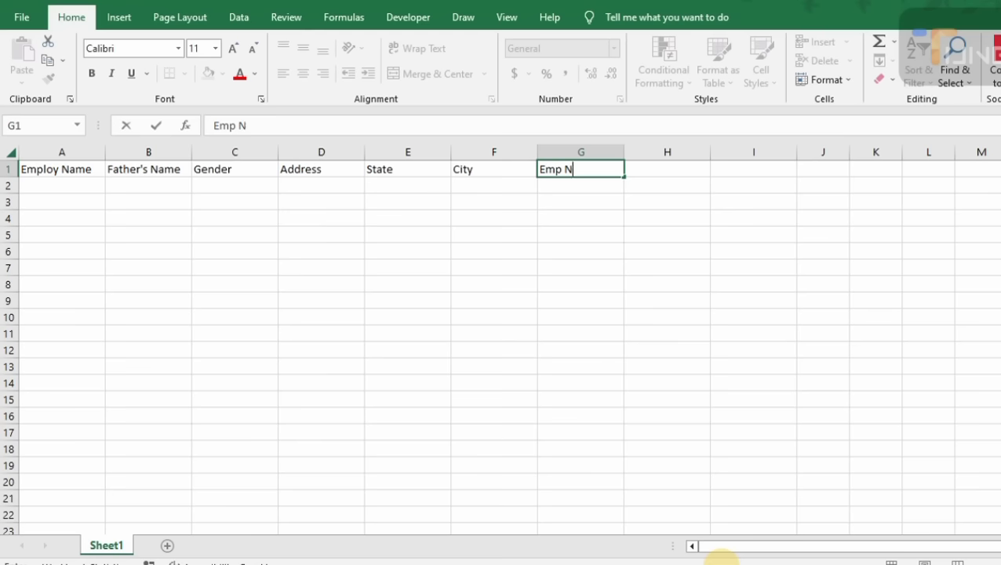
pyautogui.write('o')
pyautogui.press('Tab')
pyautogui.write('Co')
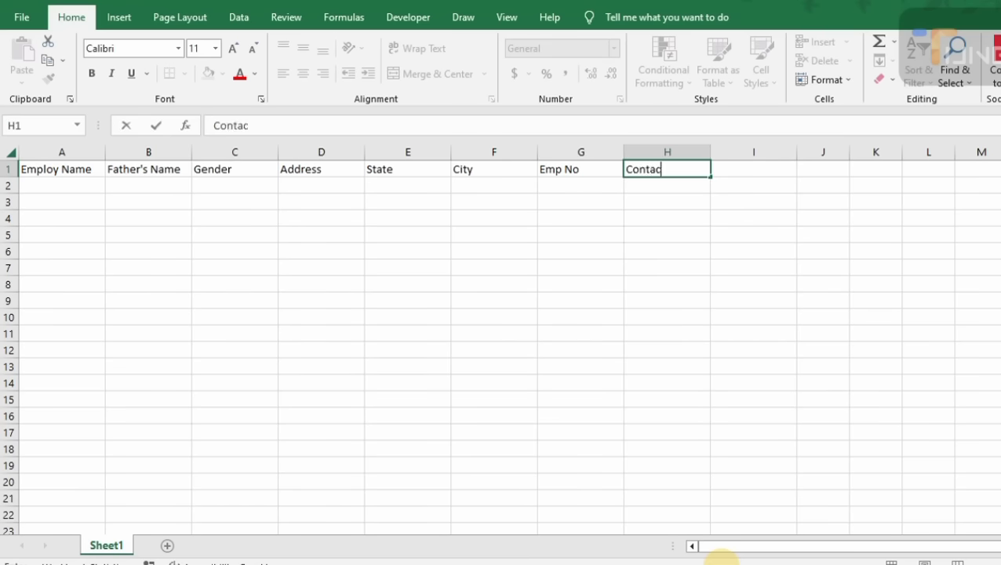
pyautogui.press('Tab')
pyautogui.write('C')
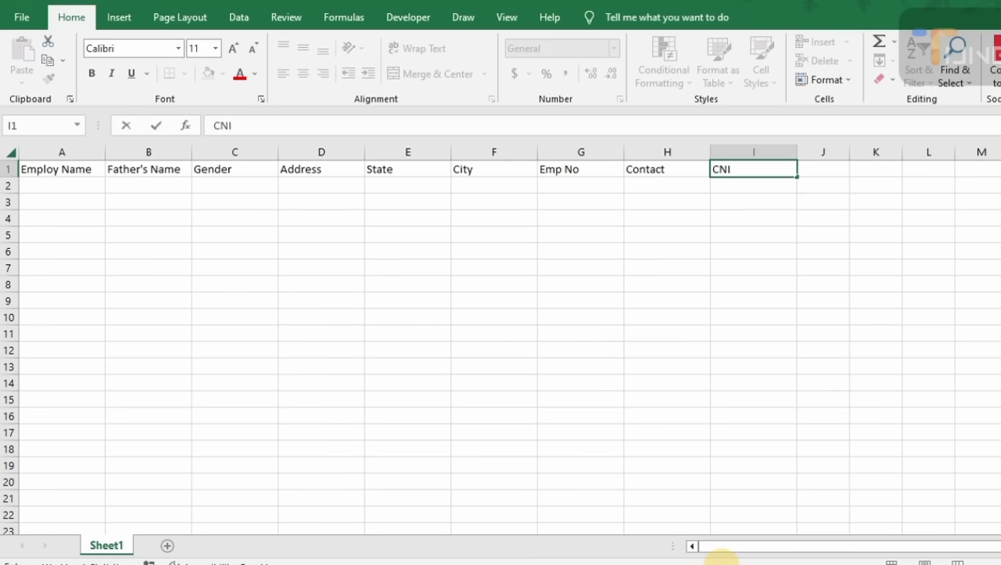
pyautogui.press('Tab')
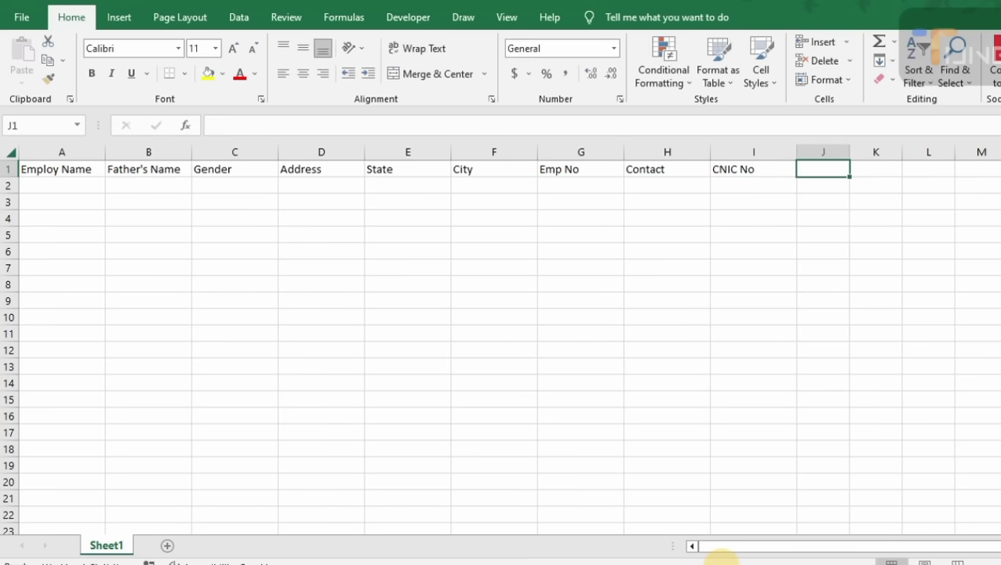
pyautogui.write('D.O.J')
pyautogui.press('Tab')
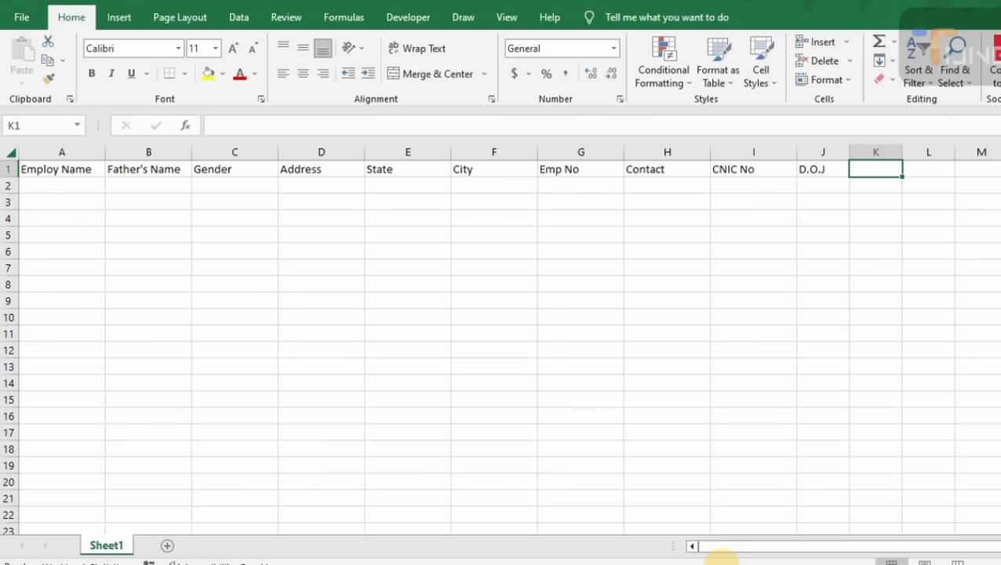
pyautogui.write('Departme')
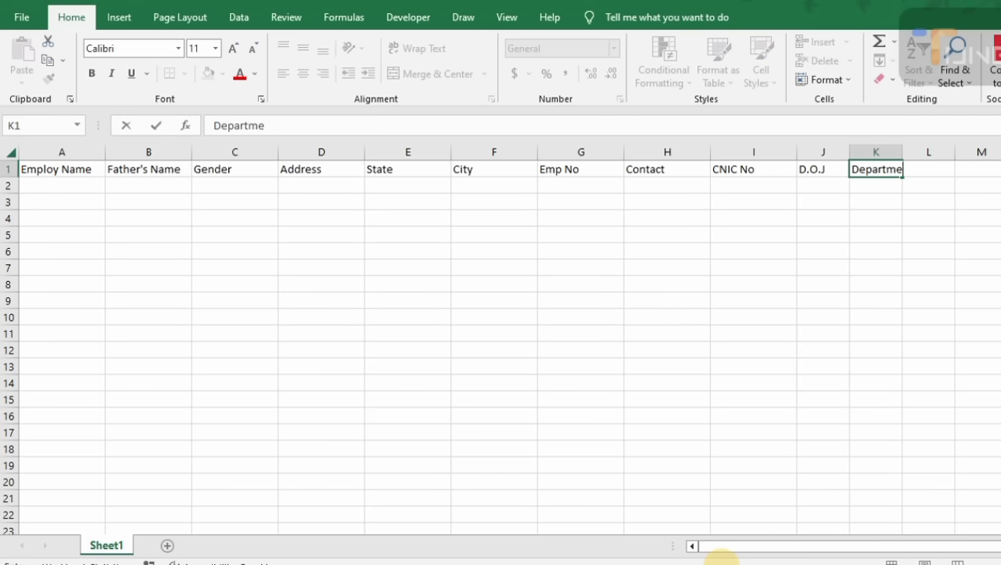
pyautogui.write('nt')
pyautogui.press('Tab')
pyautogui.write('De')
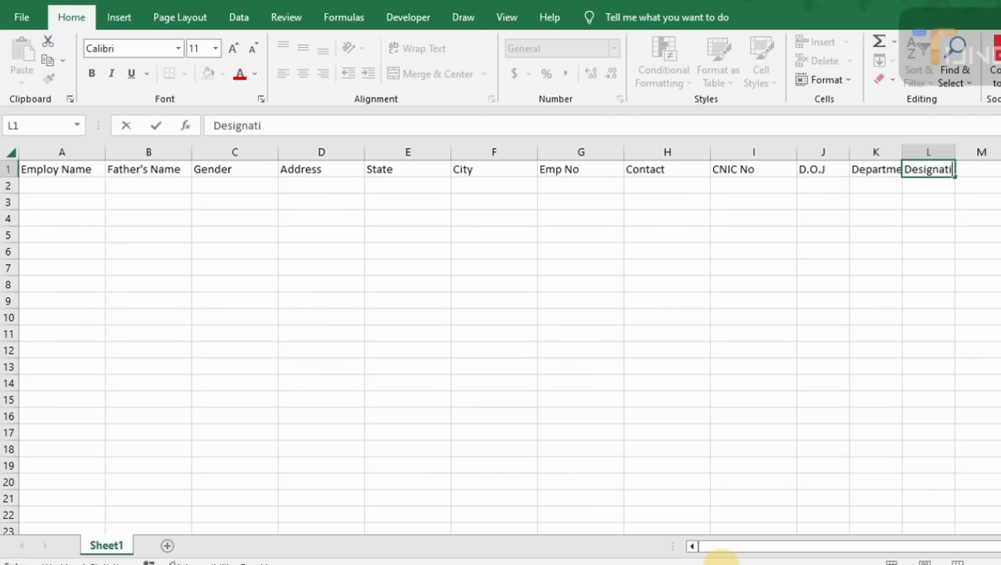
pyautogui.write('on')
pyautogui.press('Tab')
# - Autofit columns K and L, and narrow columns C, E, F and G to fit their headings
pyautogui.doubleClick(903, 152)
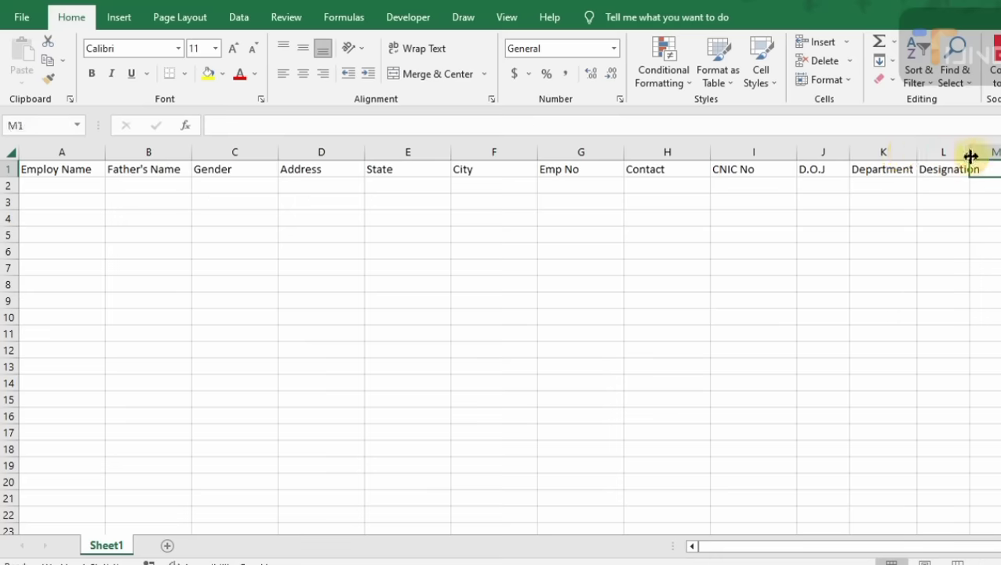
pyautogui.doubleClick(970, 152)
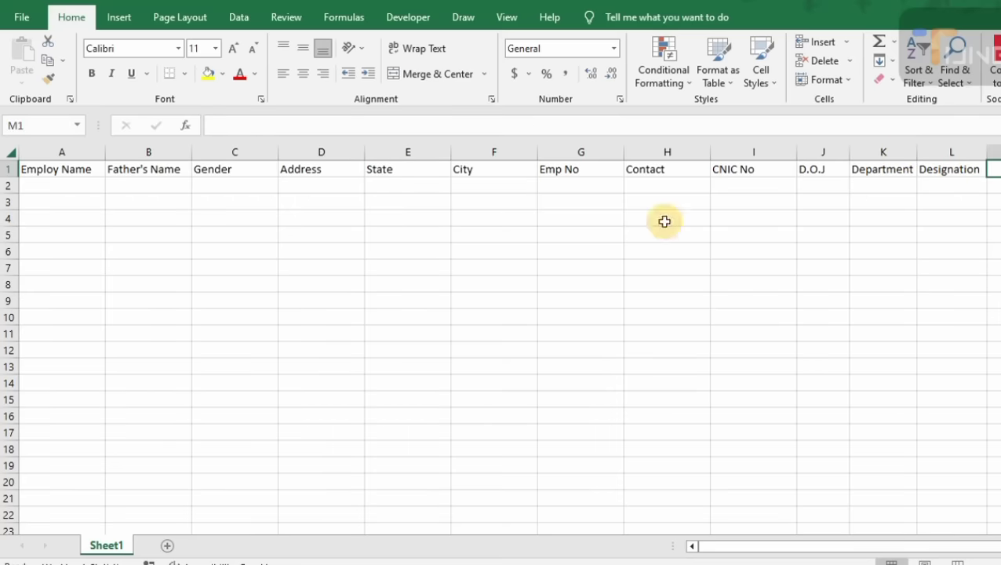
pyautogui.click(506, 166)
pyautogui.moveTo(535, 148)
pyautogui.mouseDown()
pyautogui.moveTo(493, 153)
pyautogui.moveTo(504, 152)
pyautogui.mouseUp()
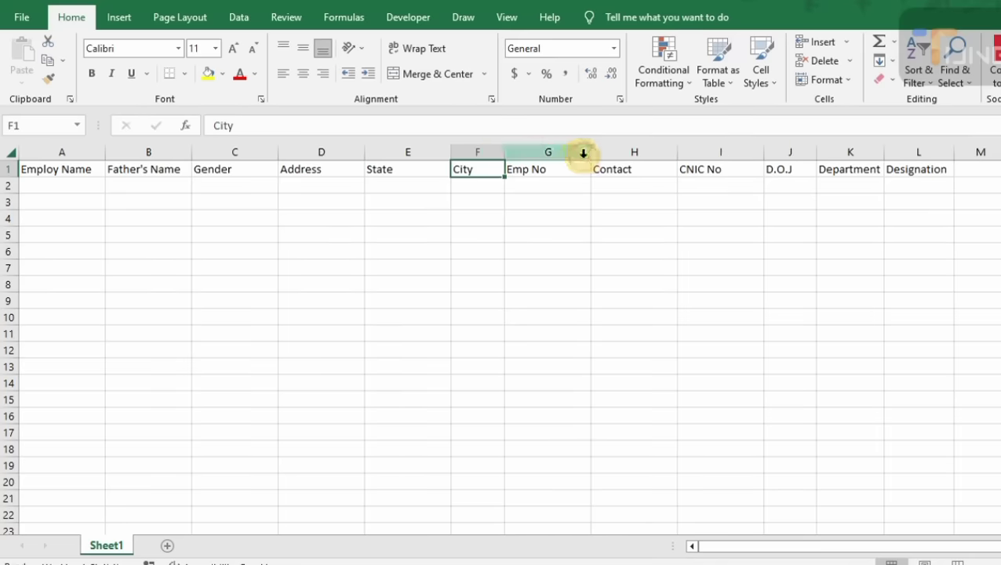
pyautogui.moveTo(590, 157); pyautogui.dragTo(564, 156)
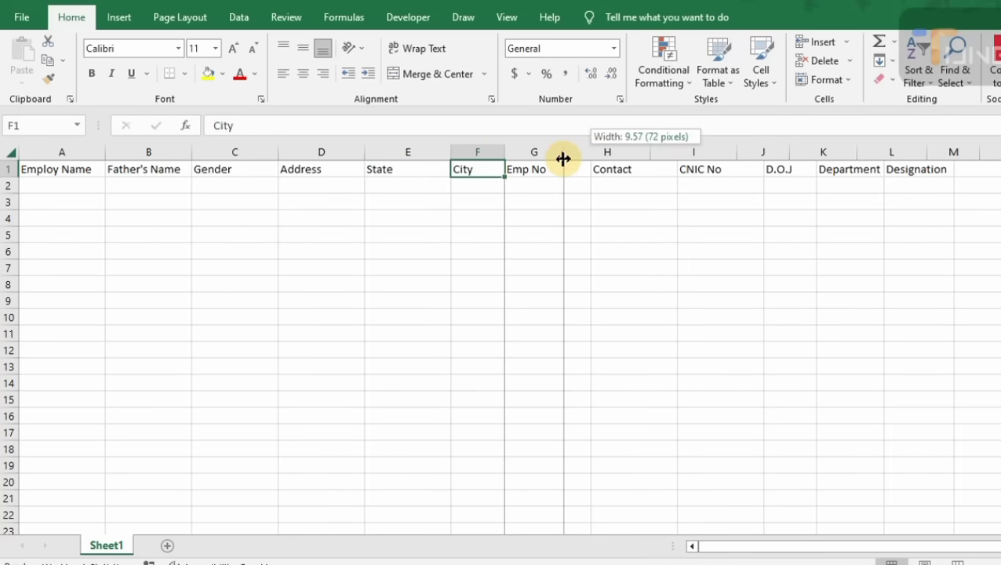
pyautogui.moveTo(450, 152); pyautogui.dragTo(432, 151)
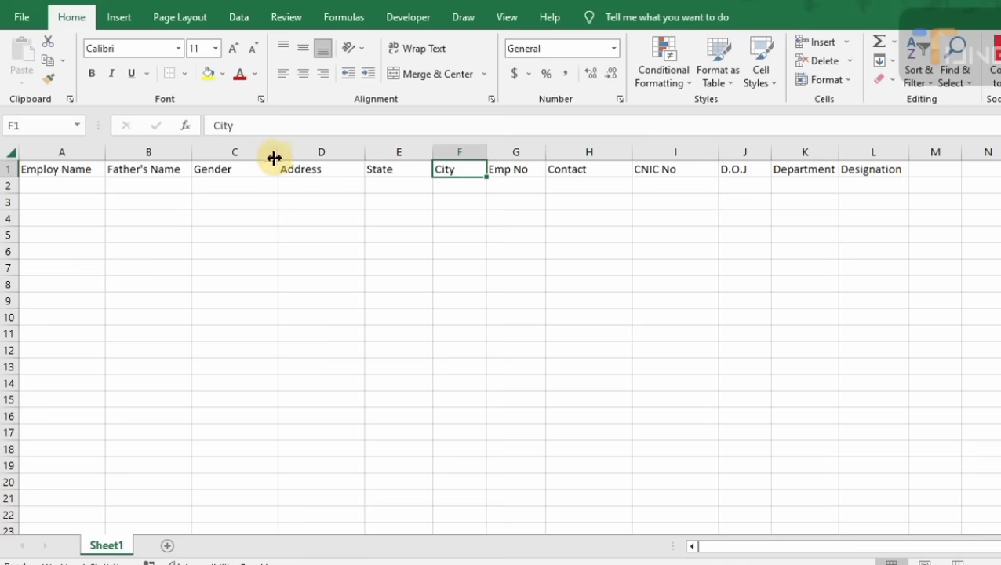
pyautogui.moveTo(278, 153); pyautogui.dragTo(243, 158)
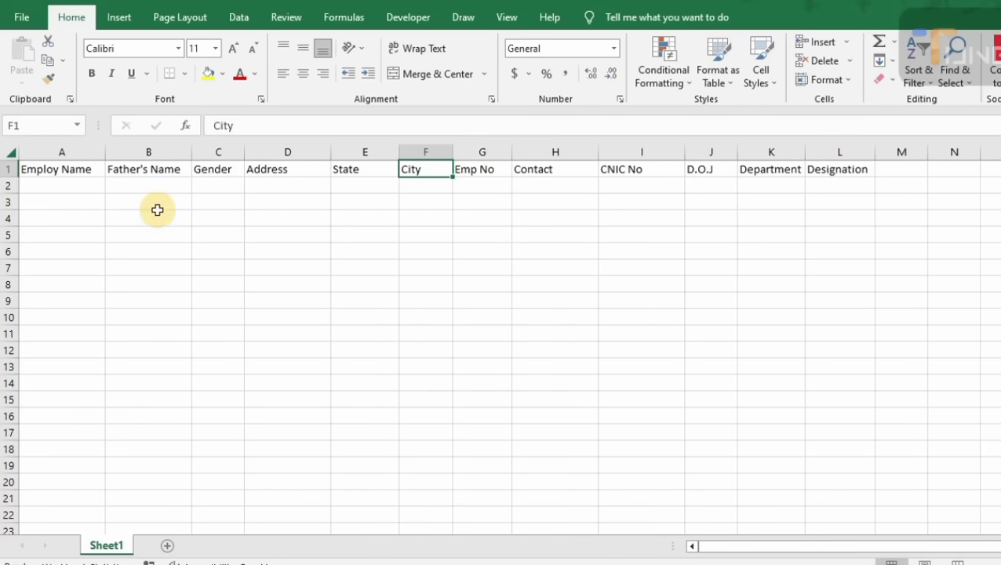
pyautogui.click(156, 217)
pyautogui.click(76, 168)
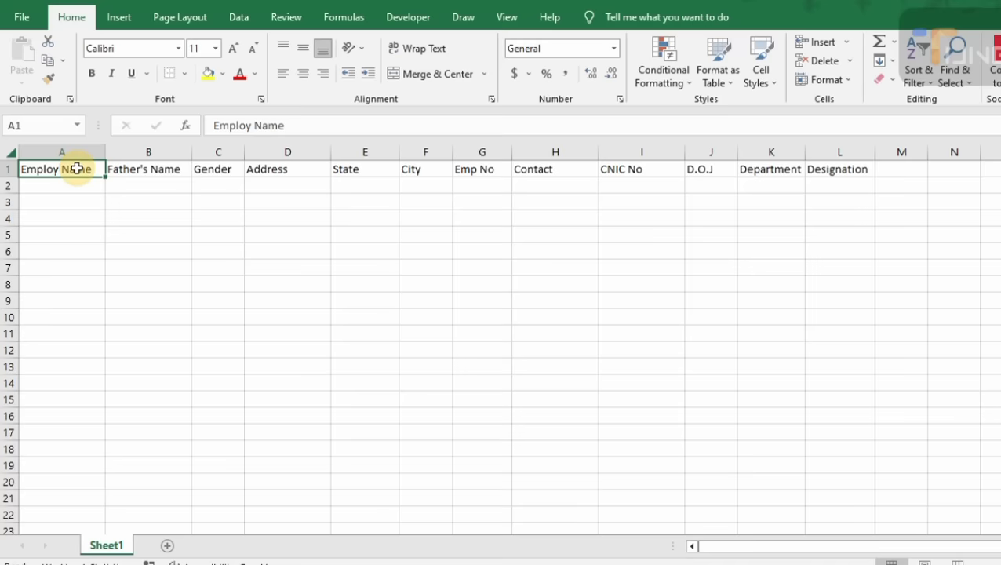
# - Copy the A1:L1 heading row, add Sheet2, and paste the headings starting at A23
pyautogui.hotkey('ctrl', 'shift', 'Right')
pyautogui.hotkey('ctrl', 'c')
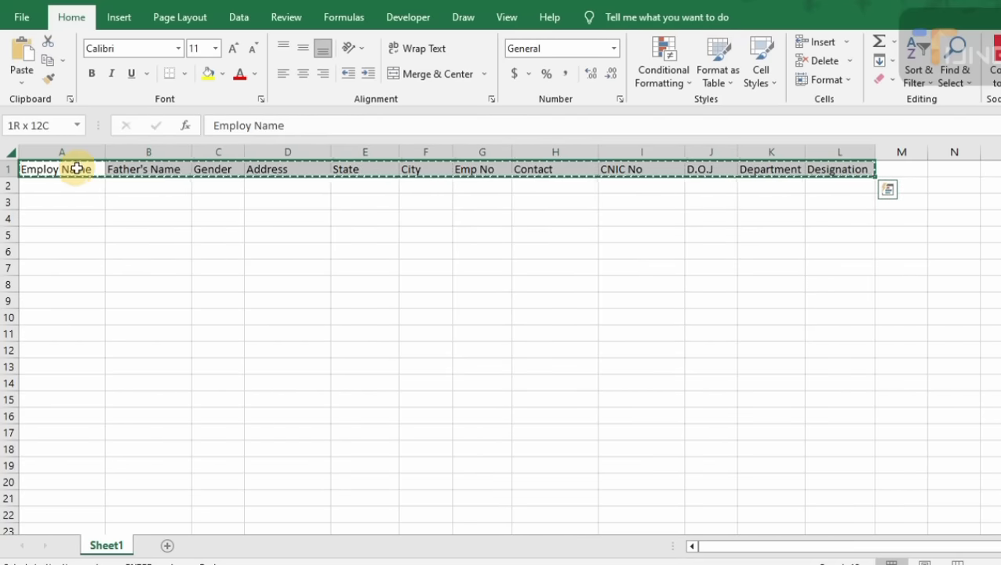
pyautogui.click(170, 546)
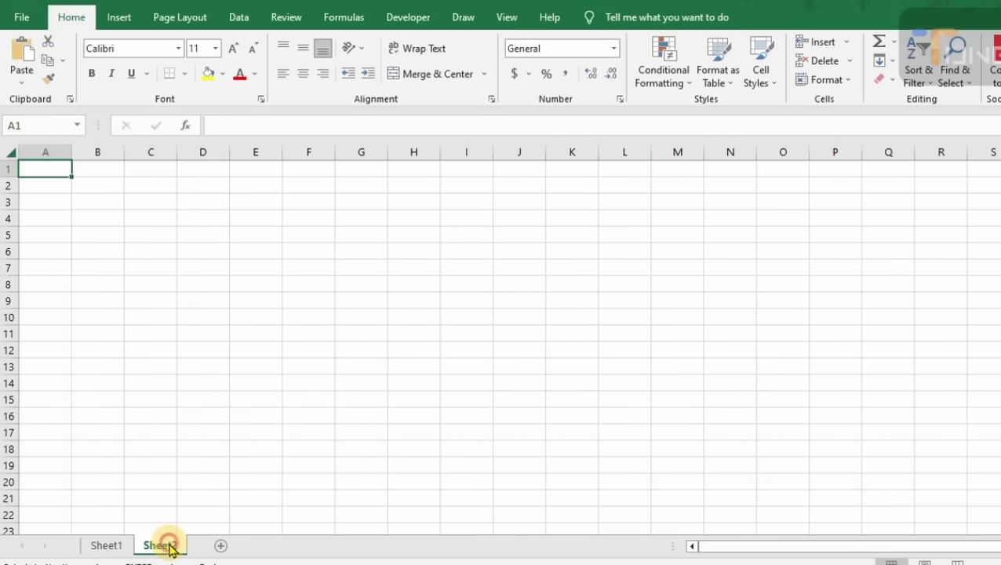
pyautogui.click(124, 547)
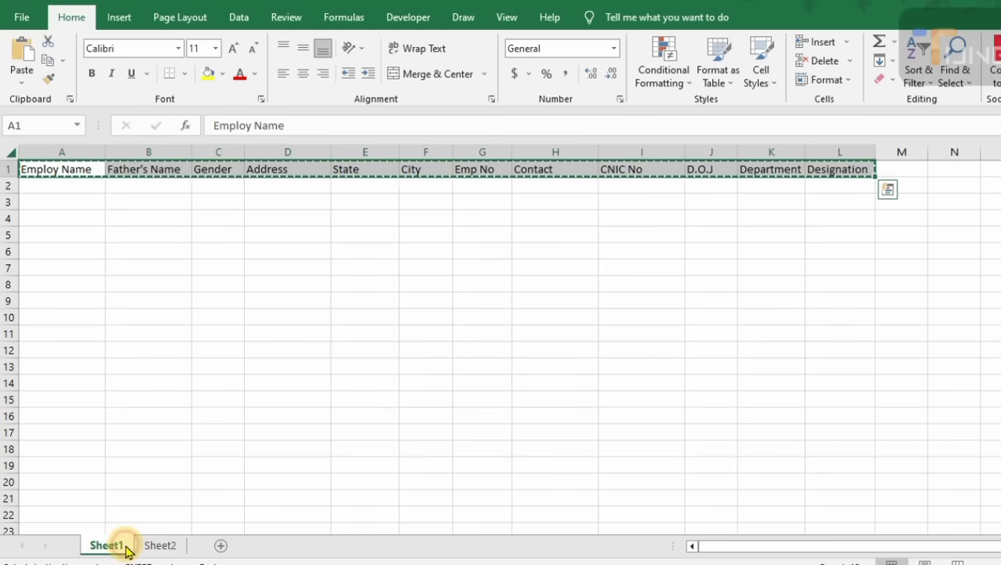
pyautogui.click(154, 546)
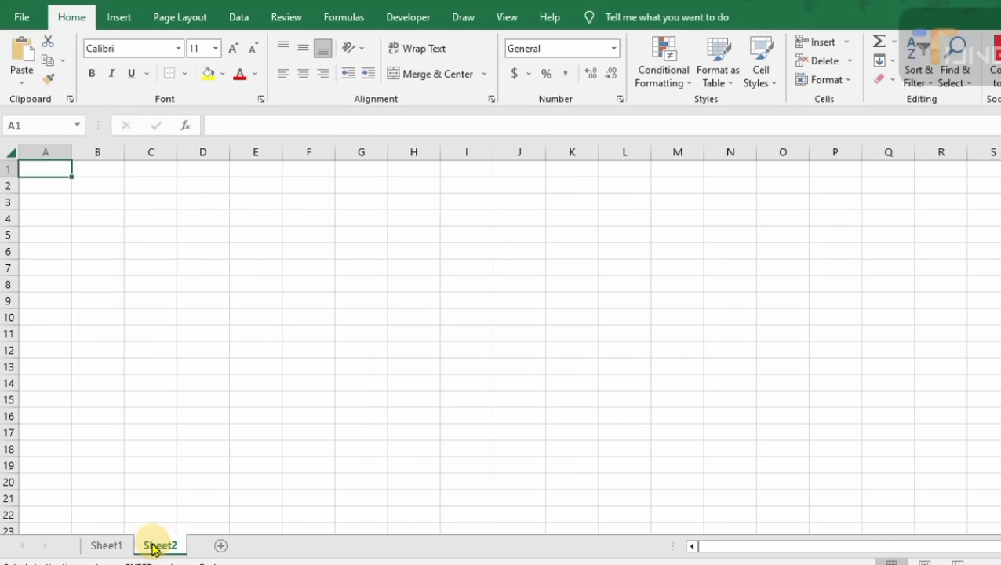
pyautogui.scroll(-1, 503, 345)
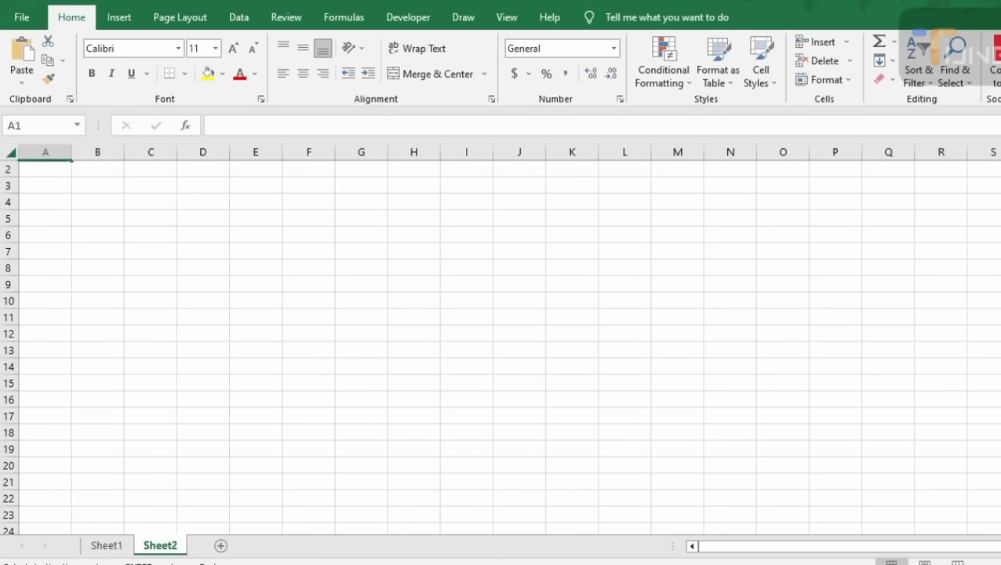
pyautogui.click(41, 515)
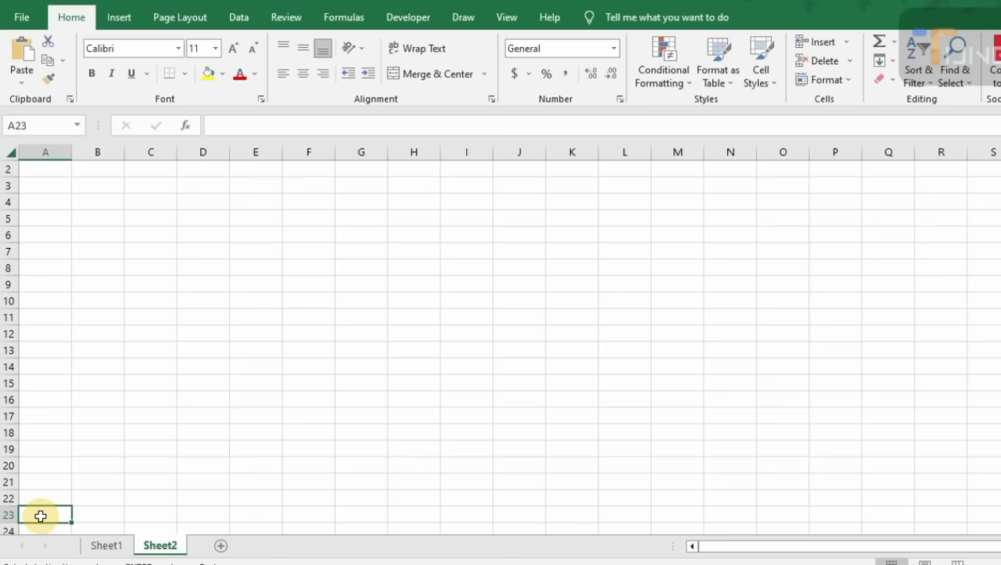
pyautogui.hotkey('ctrl', 'v')
pyautogui.scroll(1, 41, 516)
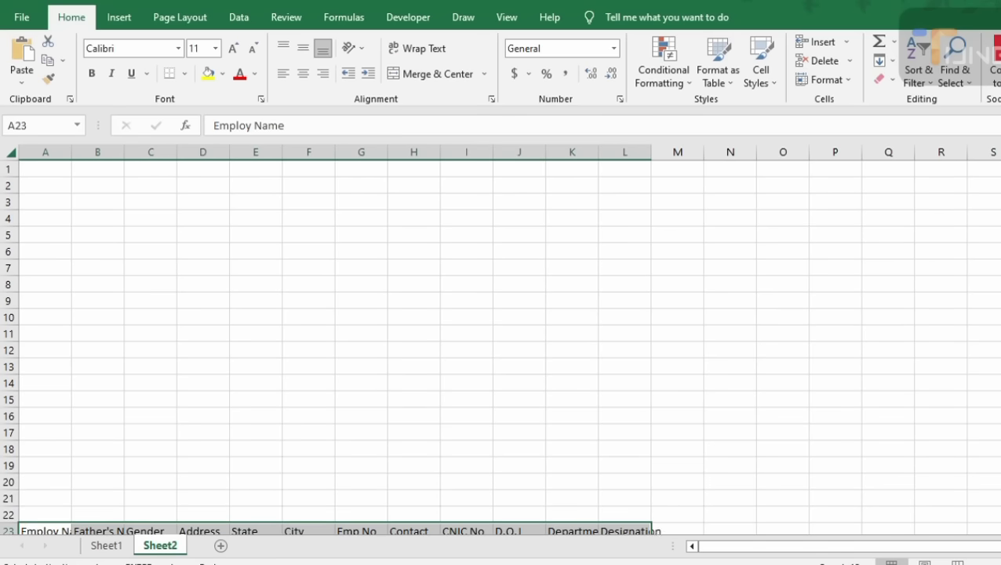
# - Paste the copied headings transposed at B3, listing them down B3:B14
pyautogui.click(88, 199)
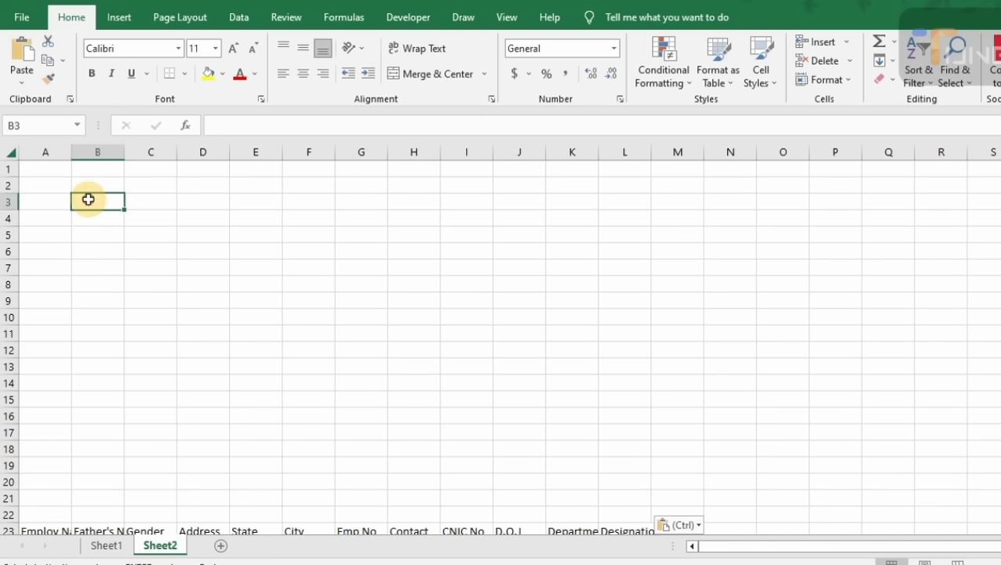
pyautogui.rightClick(88, 199)
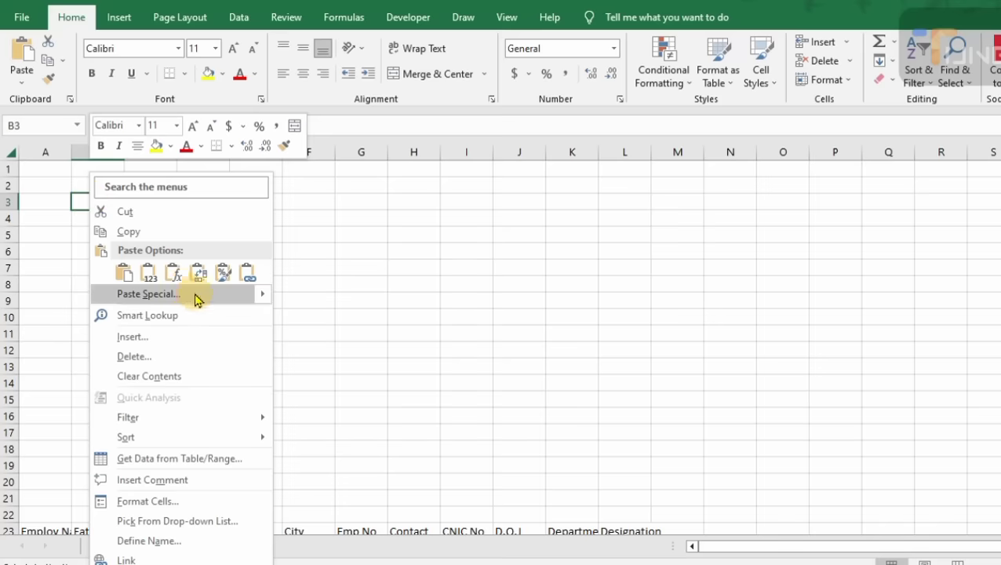
pyautogui.click(108, 200)
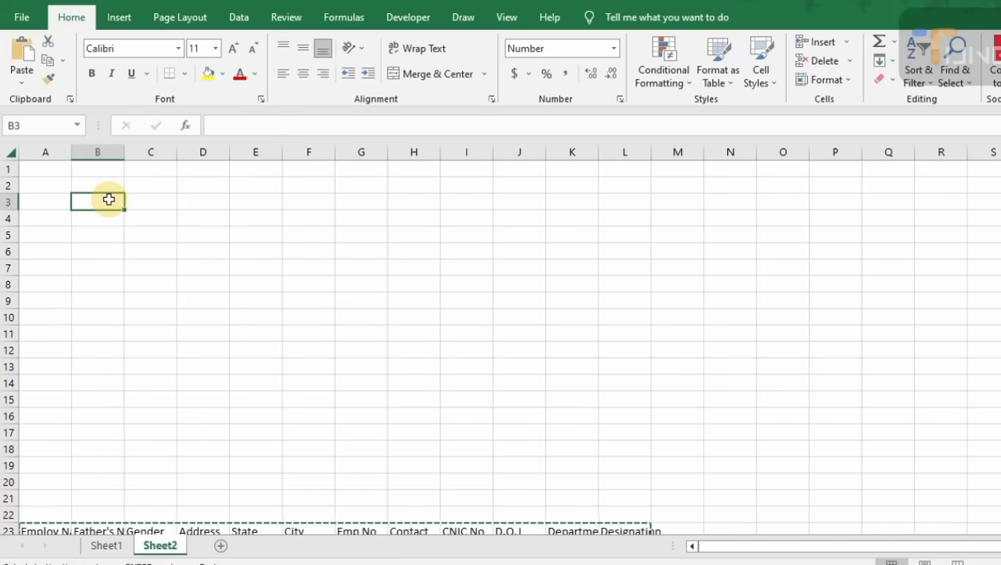
pyautogui.hotkey('ctrl', 'alt', 'v')
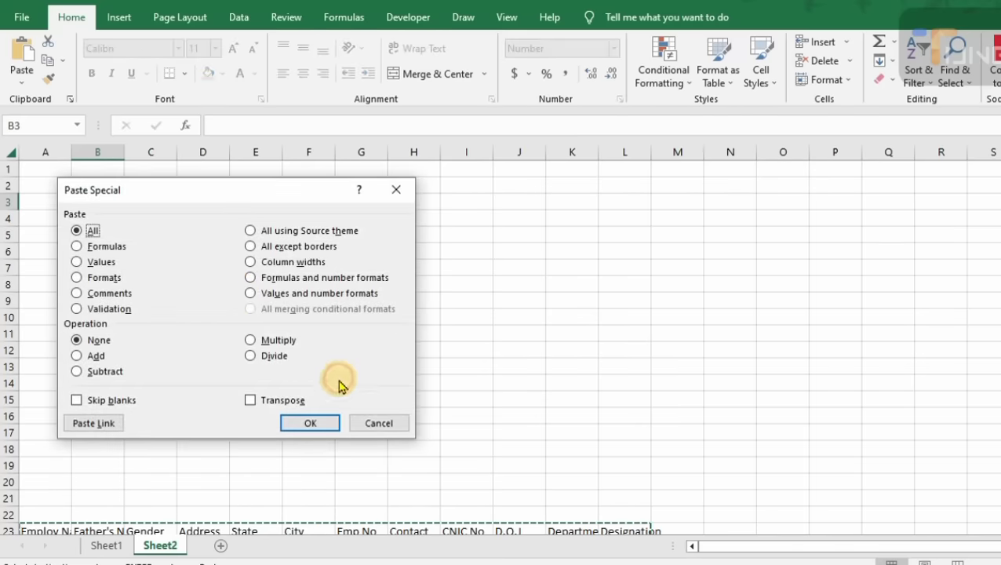
pyautogui.click(251, 401)
pyautogui.click(314, 426)
pyautogui.click(312, 424)
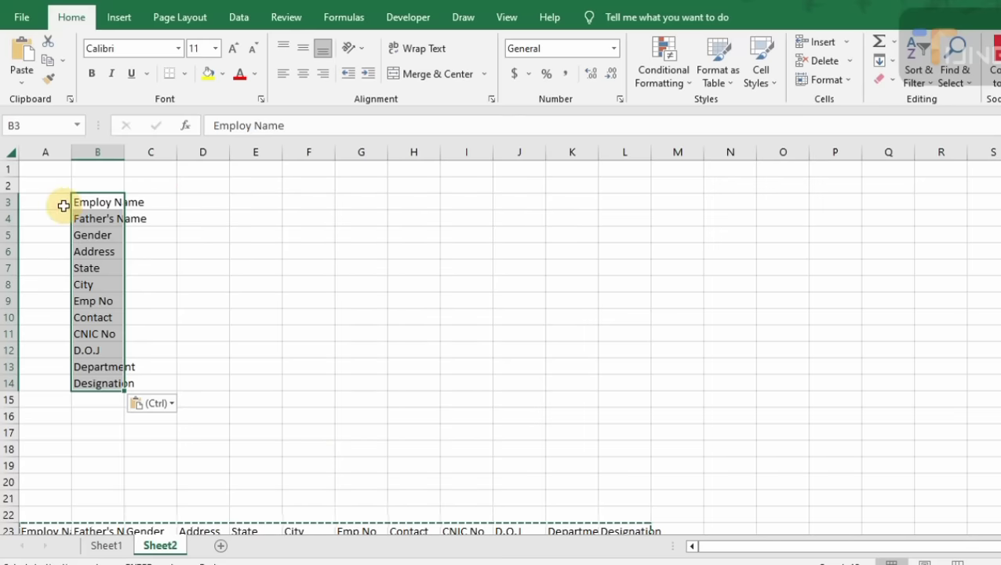
# - Move the Contact to Designation labels from B10:B14 into G3:G7
pyautogui.click(92, 349)
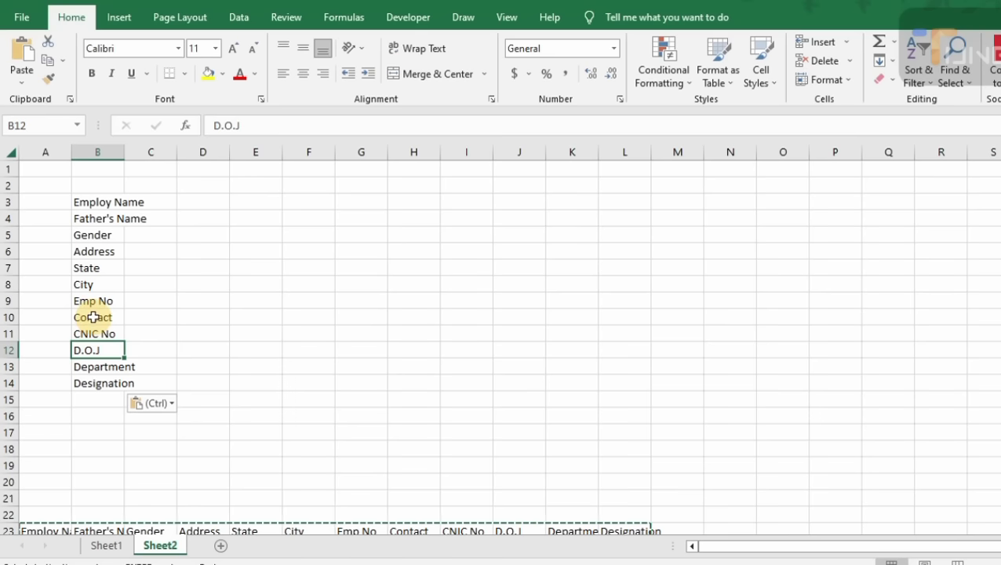
pyautogui.click(93, 317)
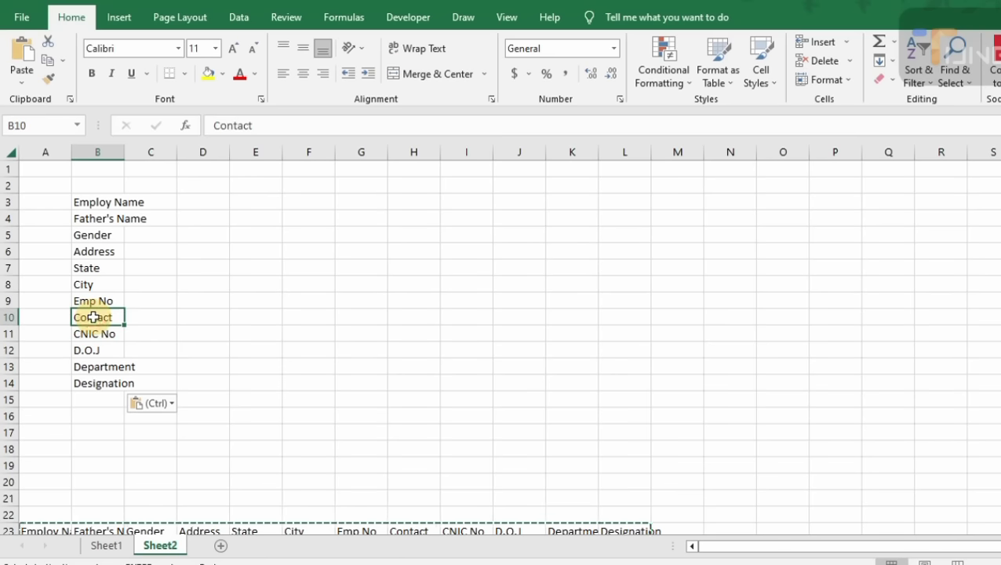
pyautogui.hotkey('shift', 'Down')
pyautogui.hotkey('shift', 'Down')
pyautogui.hotkey('shift', 'Down')
pyautogui.hotkey('shift', 'Down')
pyautogui.hotkey('shift', 'Down')
pyautogui.hotkey('shift', 'Up')
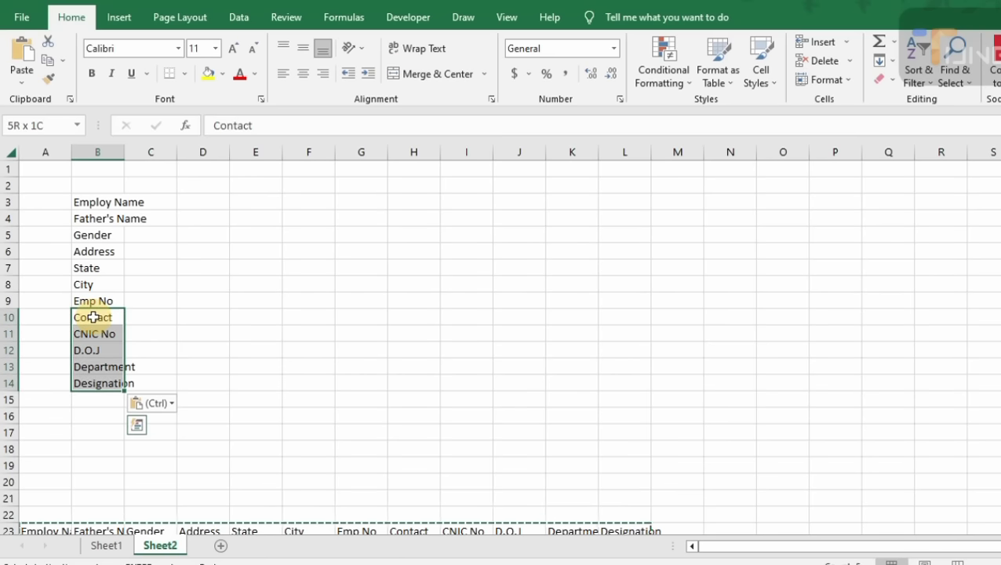
pyautogui.hotkey('ctrl', 'c')
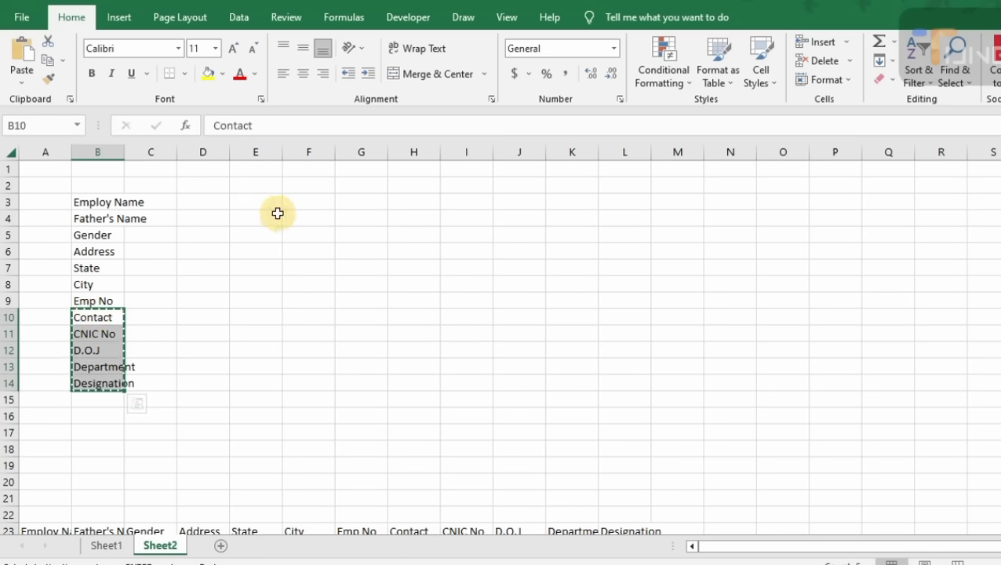
pyautogui.click(353, 201)
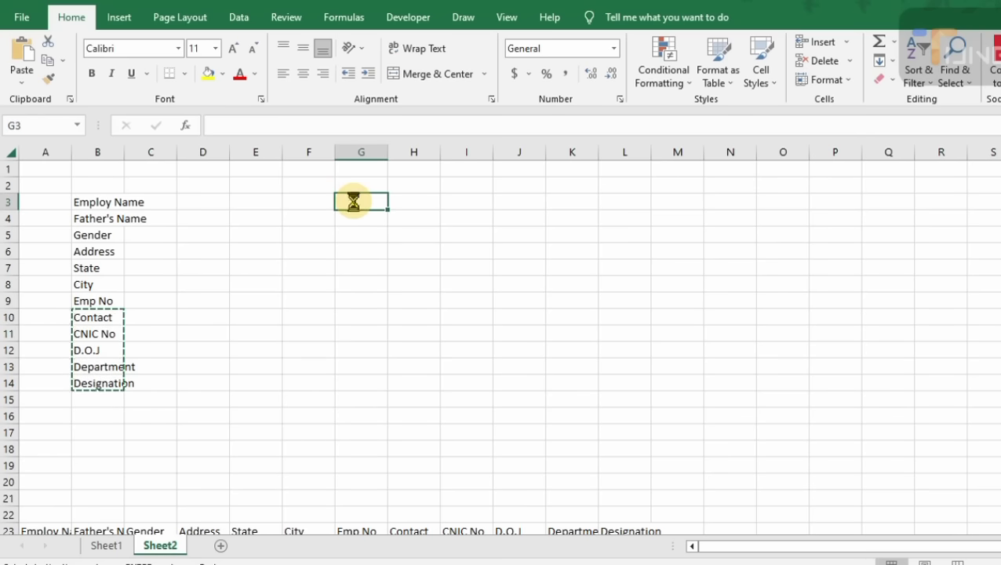
pyautogui.hotkey('ctrl', 'v')
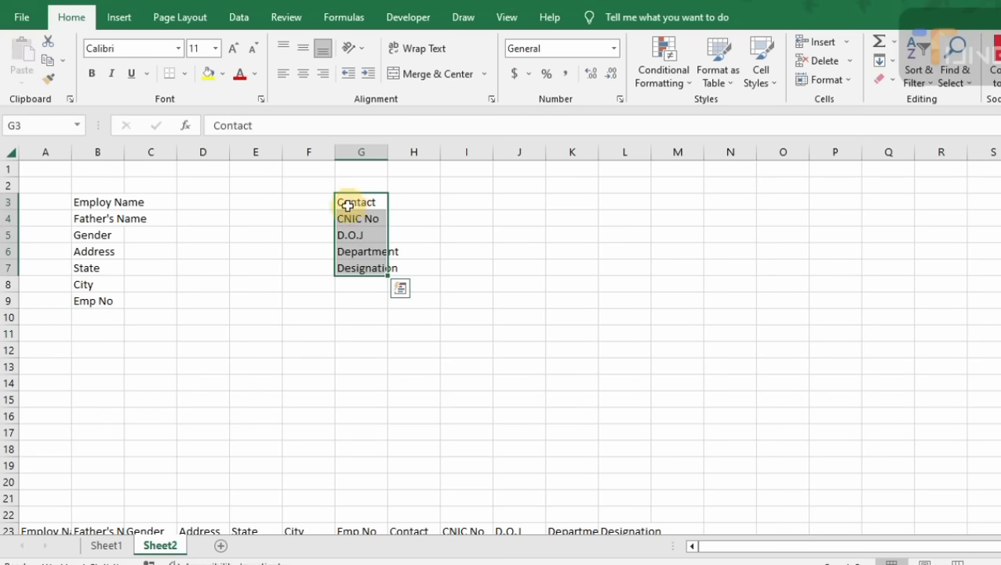
pyautogui.click(49, 203)
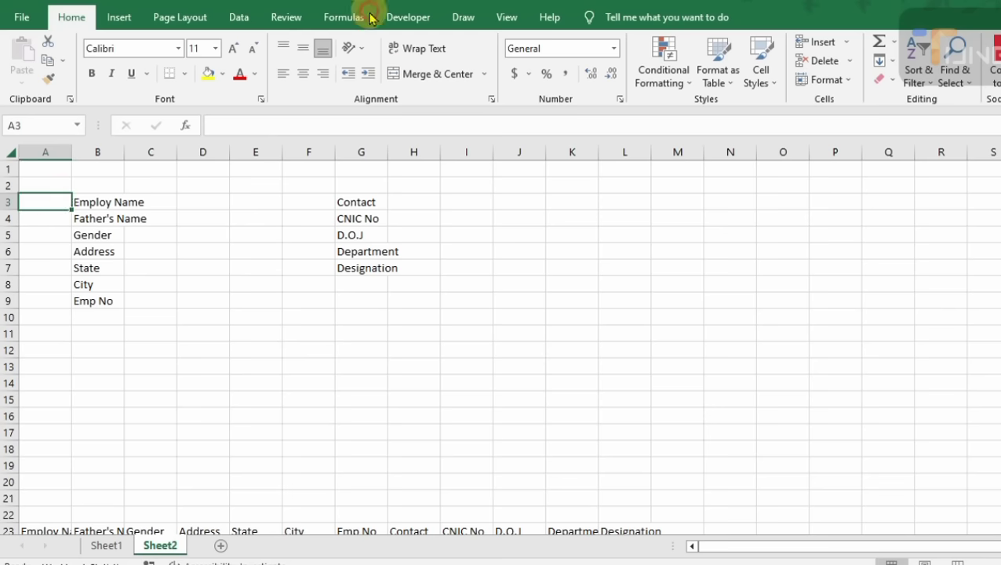
# - Number cells A3:A9 from 1 to 7
pyautogui.write('1')
pyautogui.press('Return')
pyautogui.write('2 3 4 5')
pyautogui.press('Return')
pyautogui.write('6')
pyautogui.press('Return')
pyautogui.write('7')
pyautogui.press('Return')
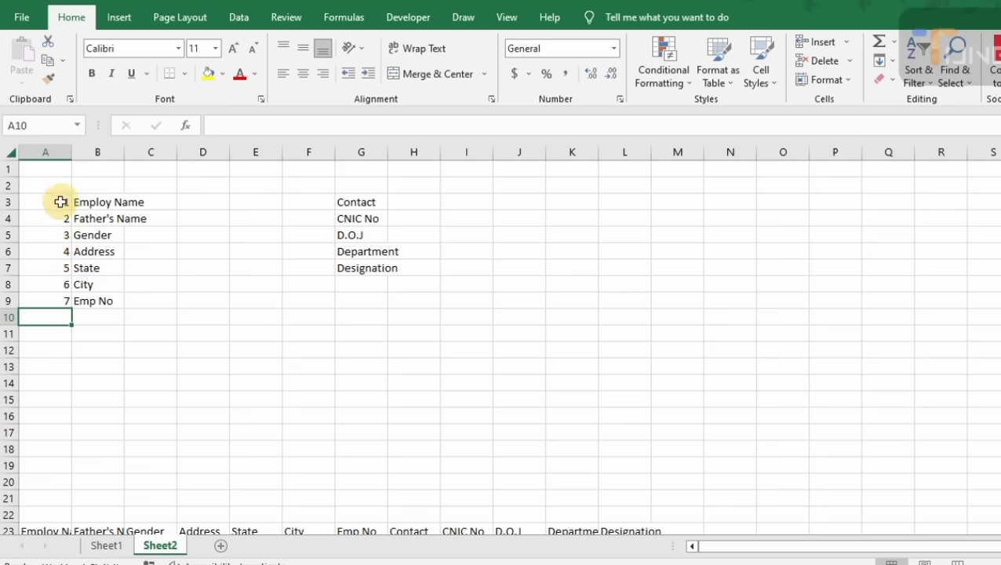
# - Copy the 1–7 numbers into A10:A16 as a second sequence
pyautogui.moveTo(60, 202); pyautogui.dragTo(69, 303)
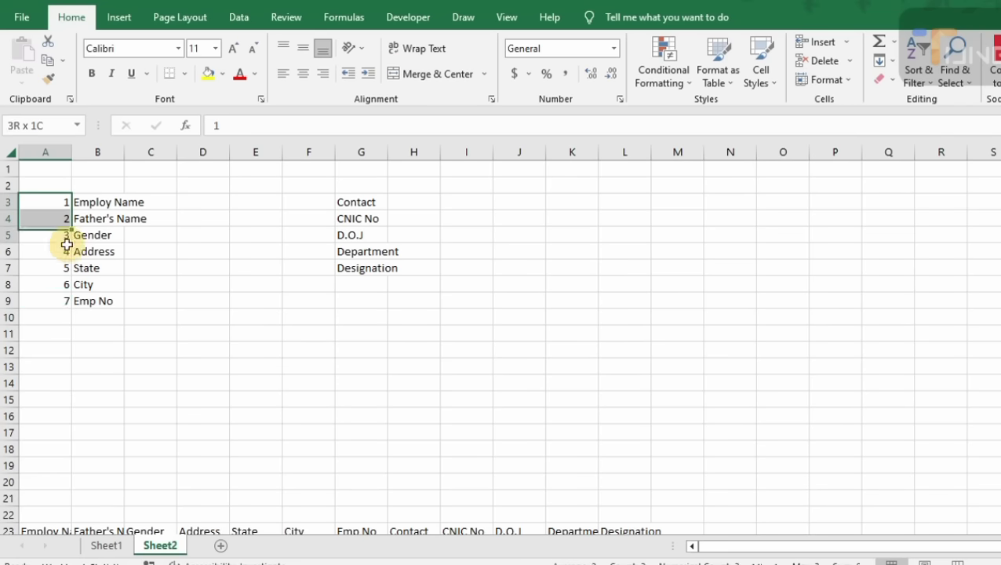
pyautogui.hotkey('ctrl', 'c')
pyautogui.click(58, 320)
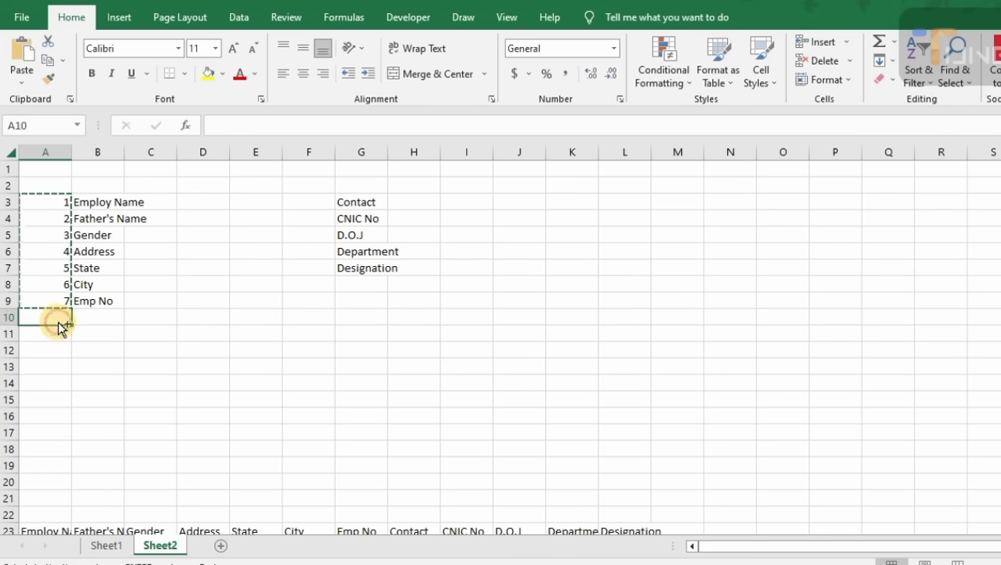
pyautogui.hotkey('ctrl', 'v')
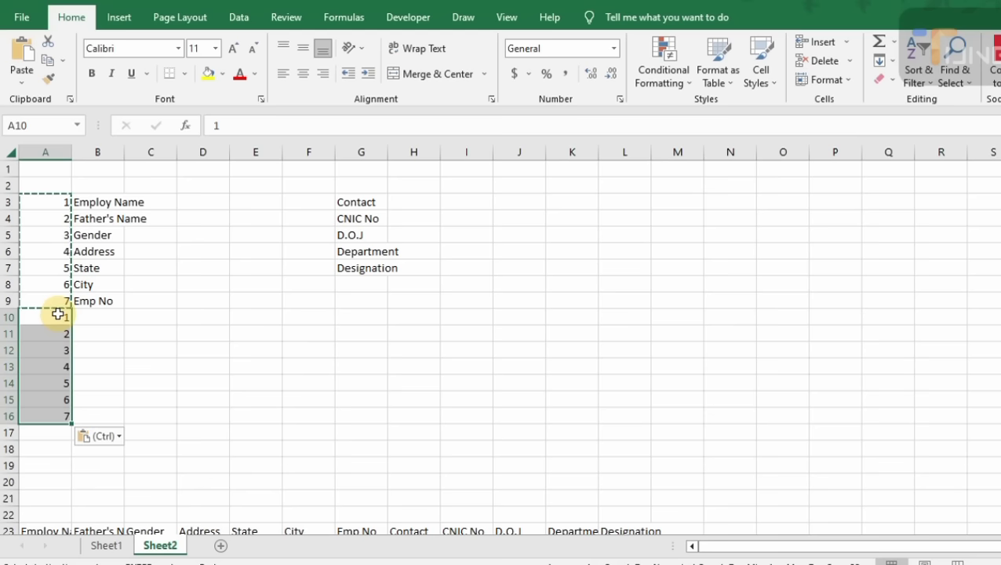
pyautogui.press('Escape')
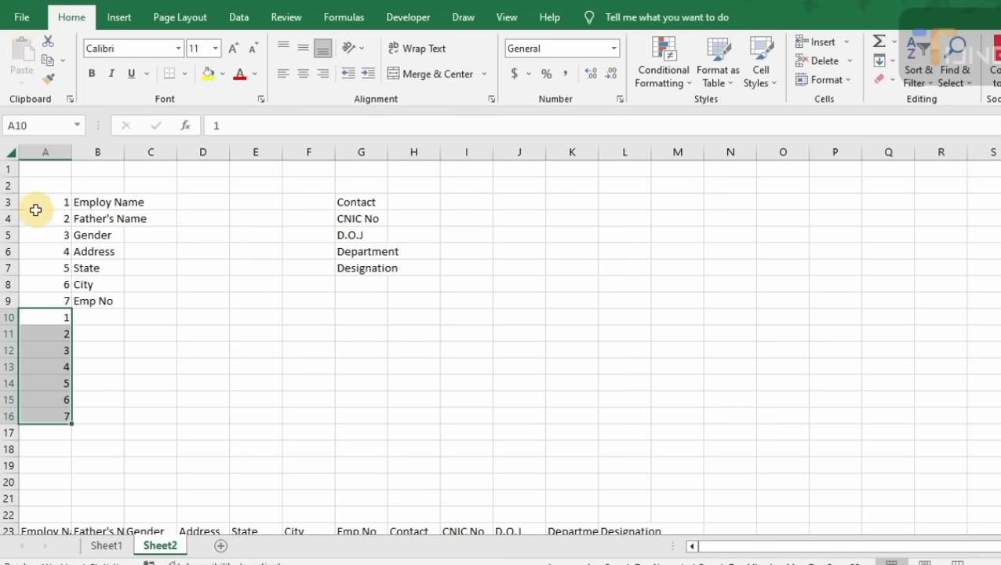
# - Select the block A3:G16 covering the numbers and labels
pyautogui.click(62, 201)
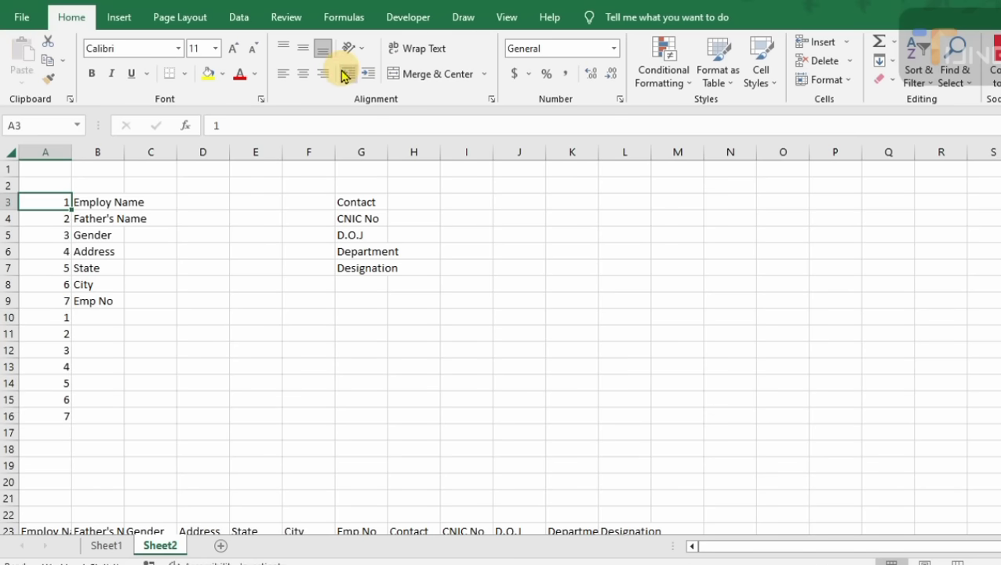
pyautogui.hotkey('ctrl', 'shift', 'Down')
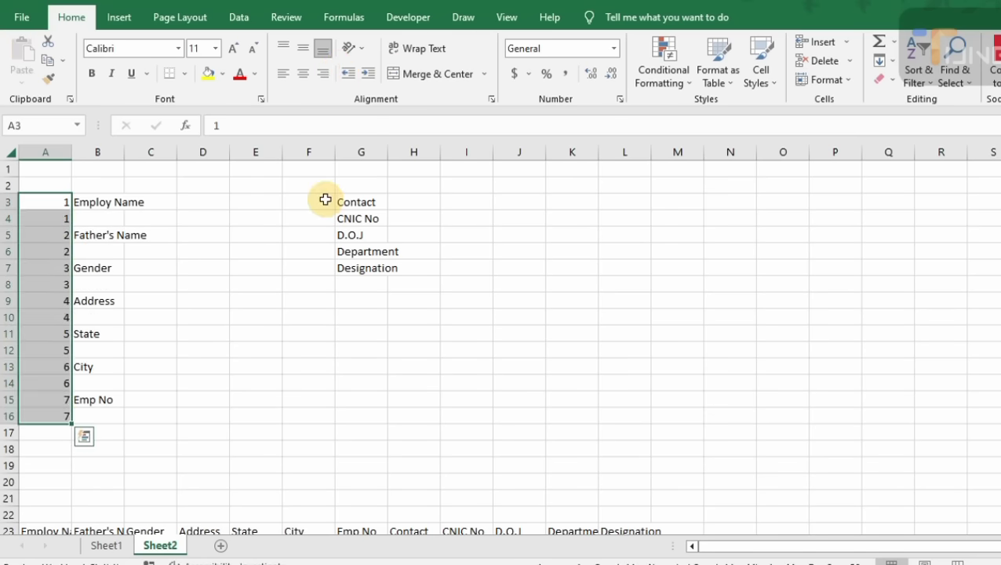
pyautogui.hotkey('shift', 'Right')
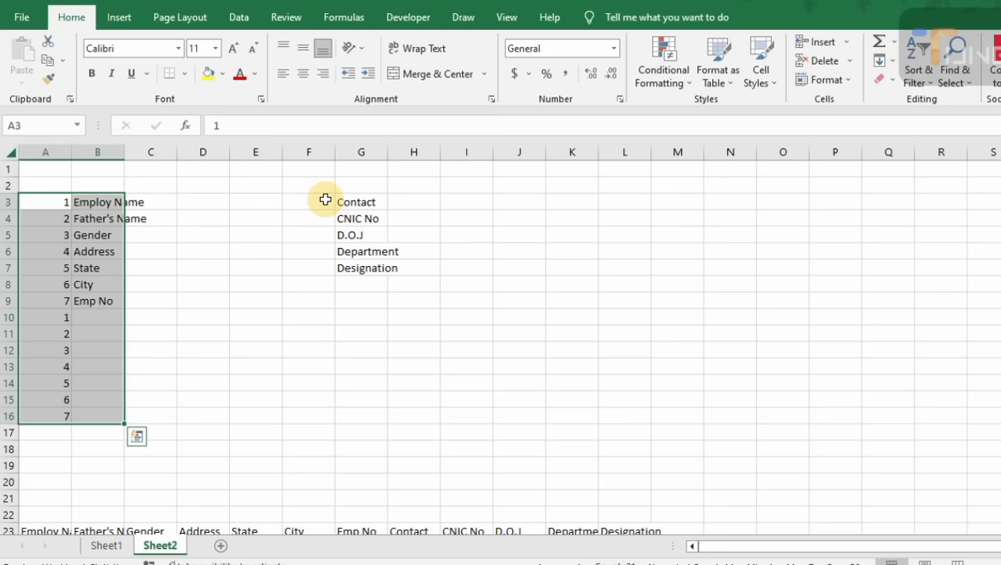
pyautogui.hotkey('shift', 'Right')
pyautogui.hotkey('shift', 'Right')
pyautogui.hotkey('shift', 'Right')
pyautogui.hotkey('shift', 'Right')
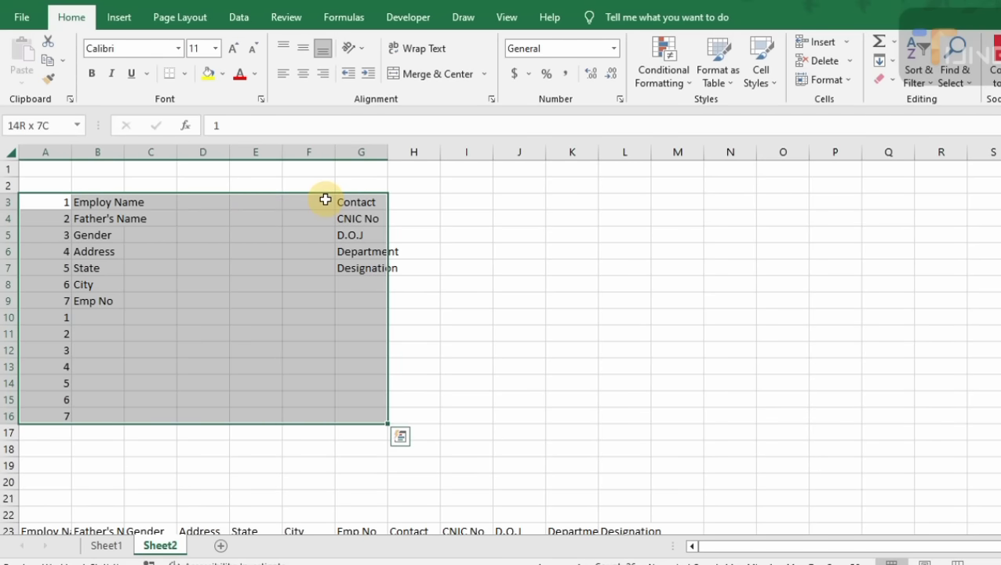
# - Sort A3:G16 smallest to largest by the helper numbers, then clear those numbers from column A
pyautogui.click(930, 83)
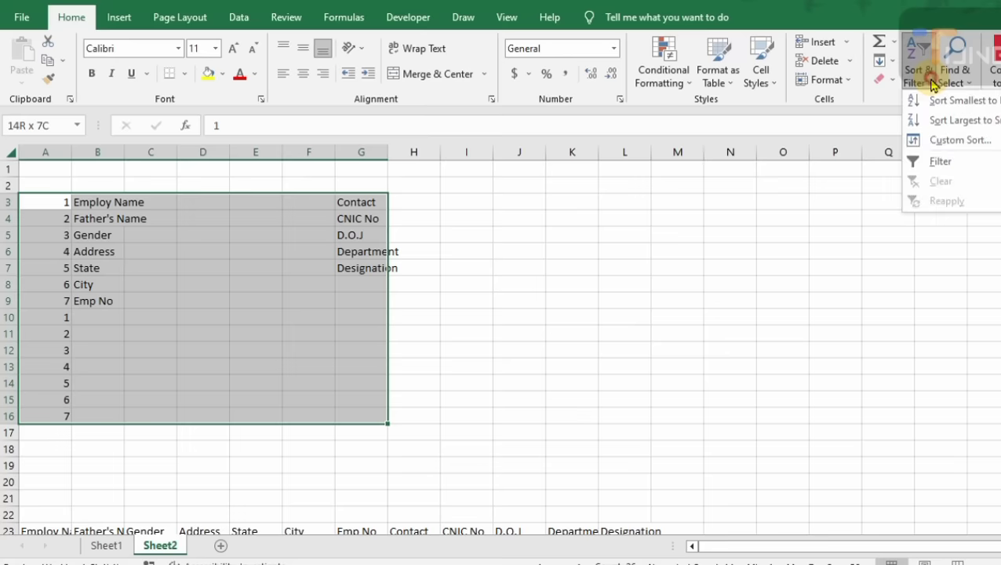
pyautogui.click(938, 101)
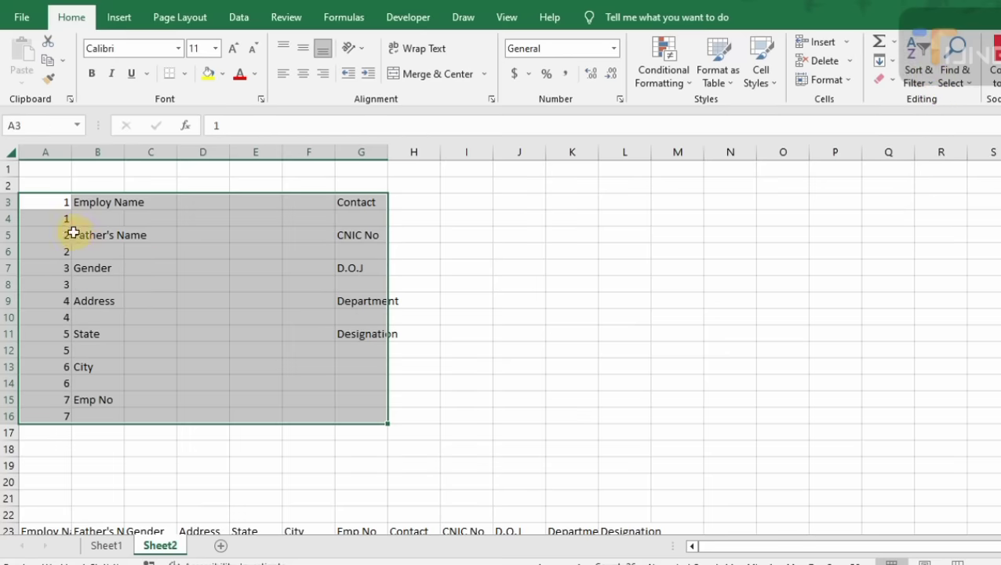
pyautogui.hotkey('shift', 'Left')
pyautogui.hotkey('shift', 'Left')
pyautogui.hotkey('shift', 'Left')
pyautogui.hotkey('shift', 'Left')
pyautogui.hotkey('shift', 'Left')
pyautogui.hotkey('shift', 'Left')
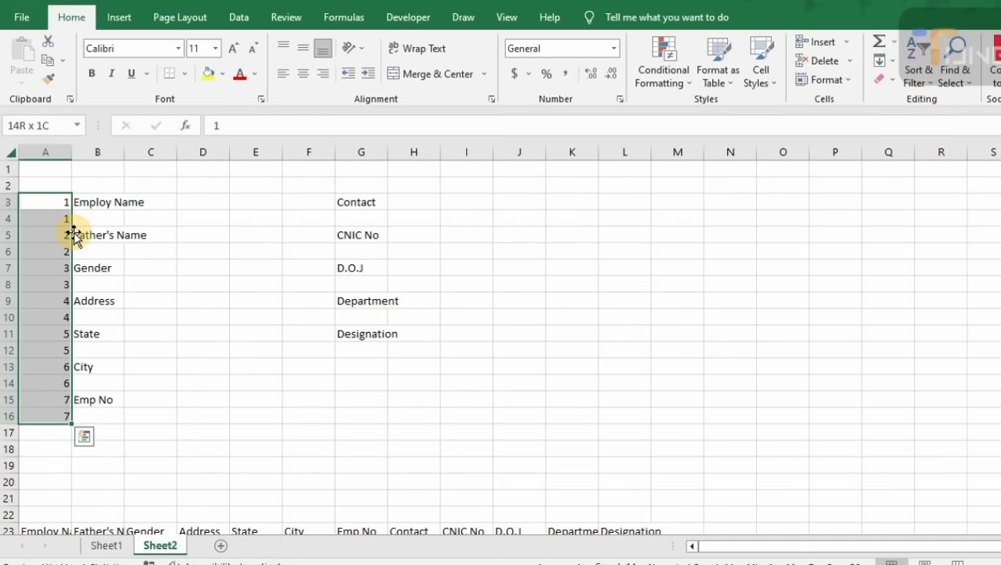
pyautogui.press('Delete')
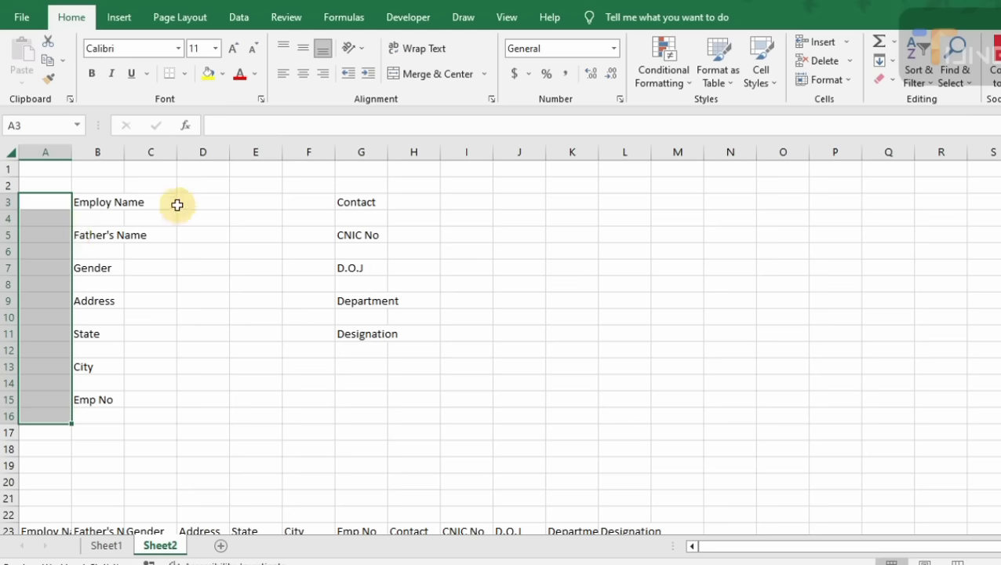
pyautogui.click(189, 202)
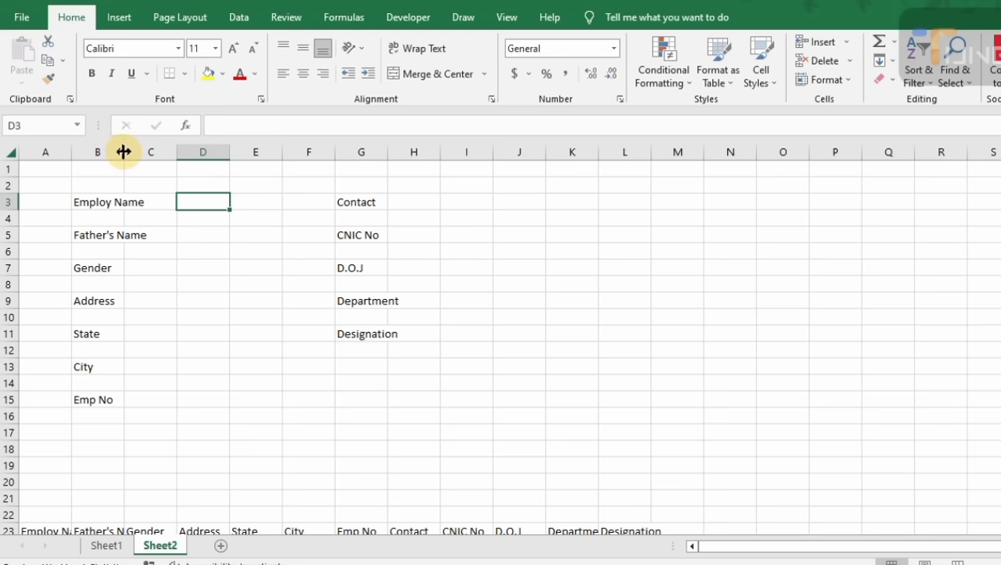
# - Widen column B and enter a bold 14-point colon in C3
pyautogui.moveTo(123, 151); pyautogui.dragTo(149, 152)
pyautogui.click(176, 201)
pyautogui.write(':')
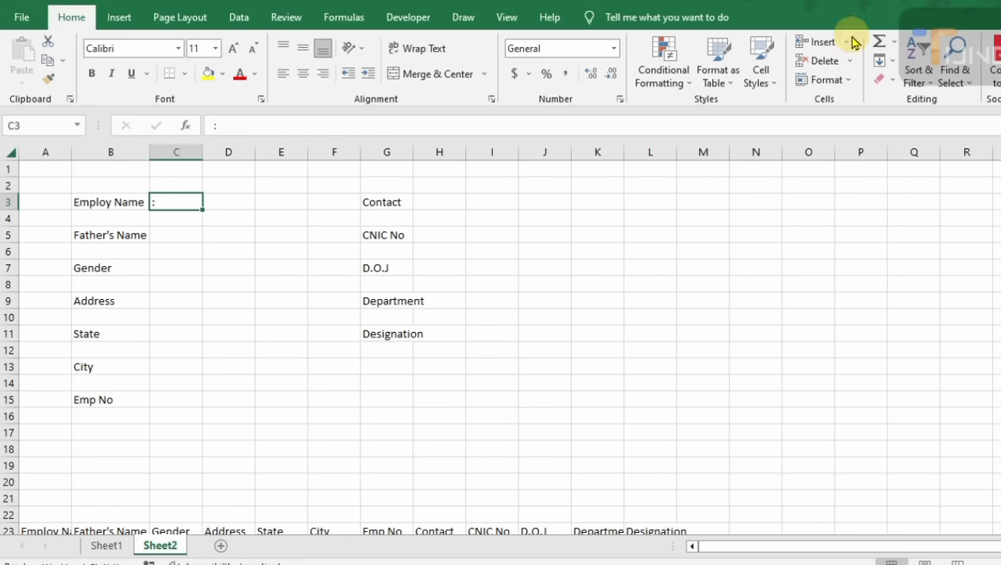
pyautogui.click(93, 79)
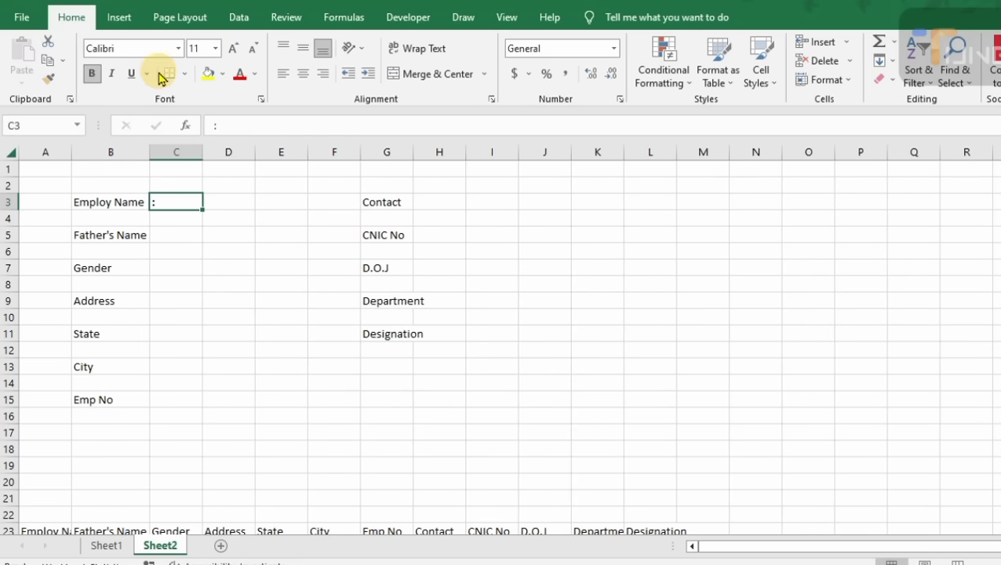
pyautogui.click(216, 50)
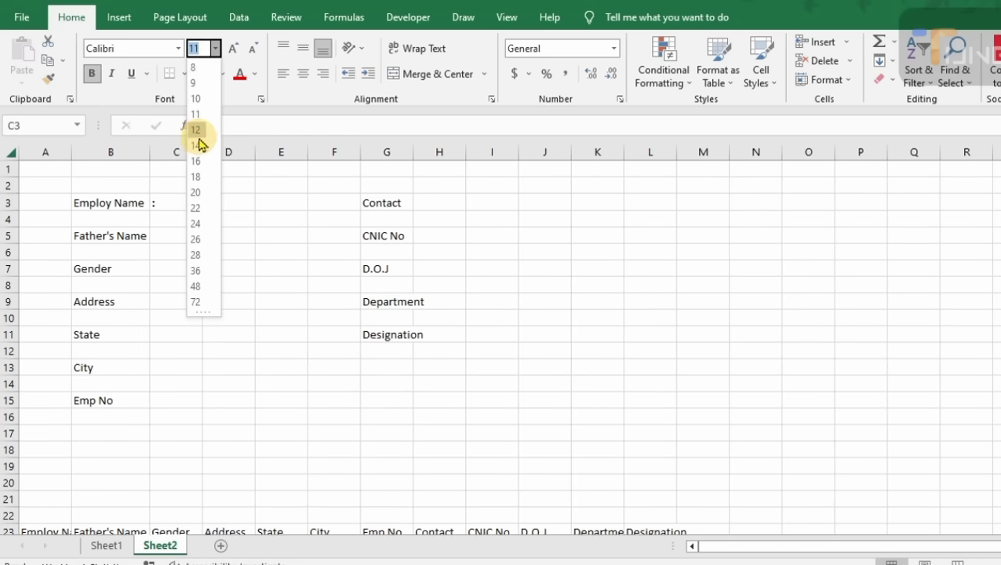
pyautogui.click(196, 145)
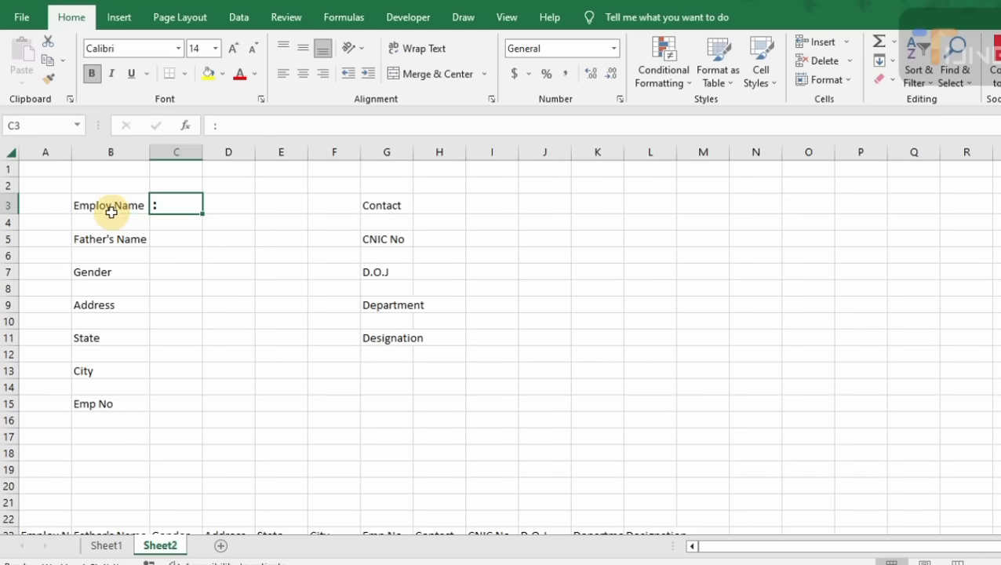
# - Increase the B3:G15 form text to 14-point and autofit column G
pyautogui.moveTo(106, 205); pyautogui.dragTo(111, 215)
pyautogui.hotkey('shift', 'Right')
pyautogui.hotkey('shift', 'Right')
pyautogui.hotkey('shift', 'Right')
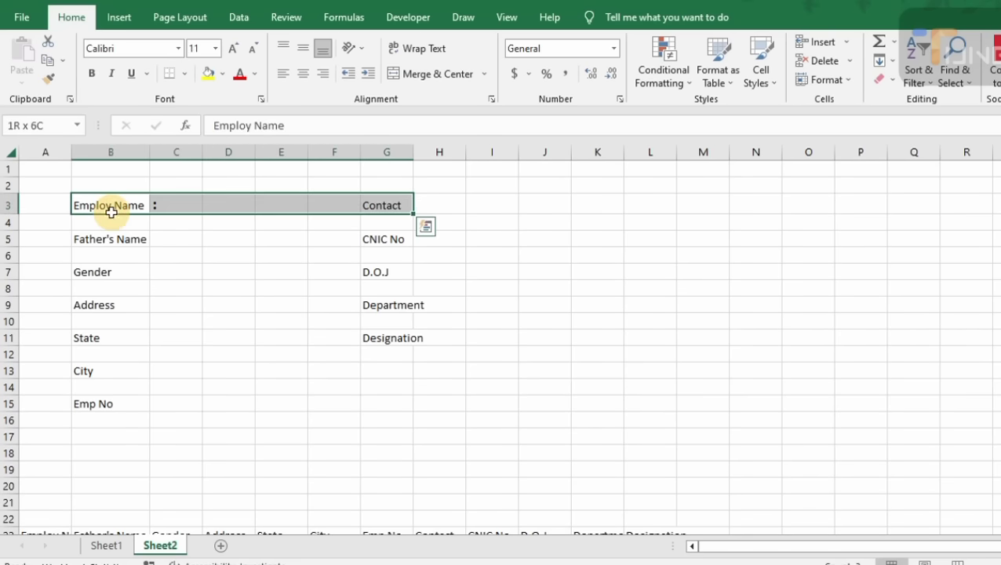
pyautogui.hotkey('shift', 'Down')
pyautogui.hotkey('shift', 'Down')
pyautogui.hotkey('shift', 'Down')
pyautogui.hotkey('shift', 'Down')
pyautogui.hotkey('shift', 'Down')
pyautogui.hotkey('shift', 'Down')
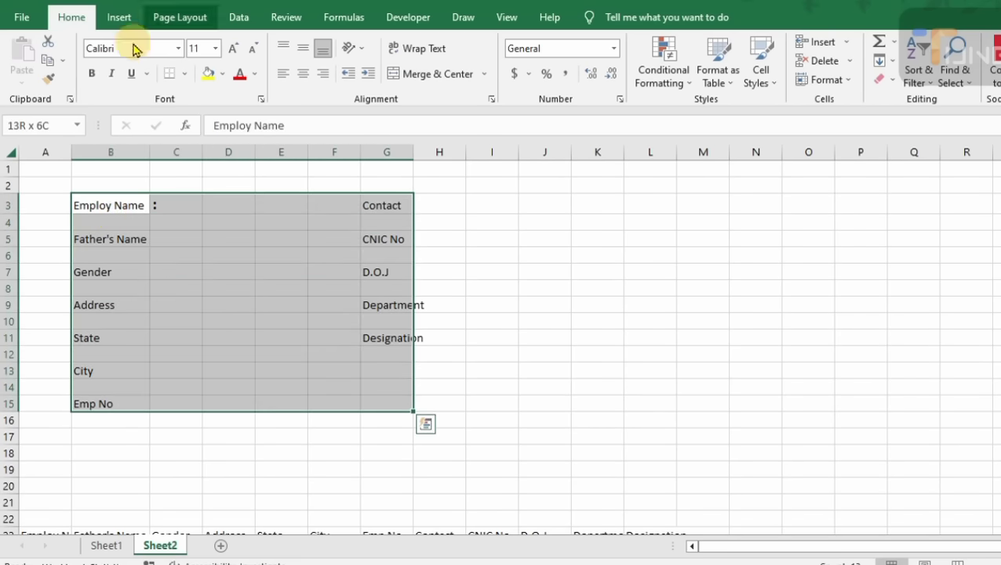
pyautogui.click(233, 48)
pyautogui.click(233, 48)
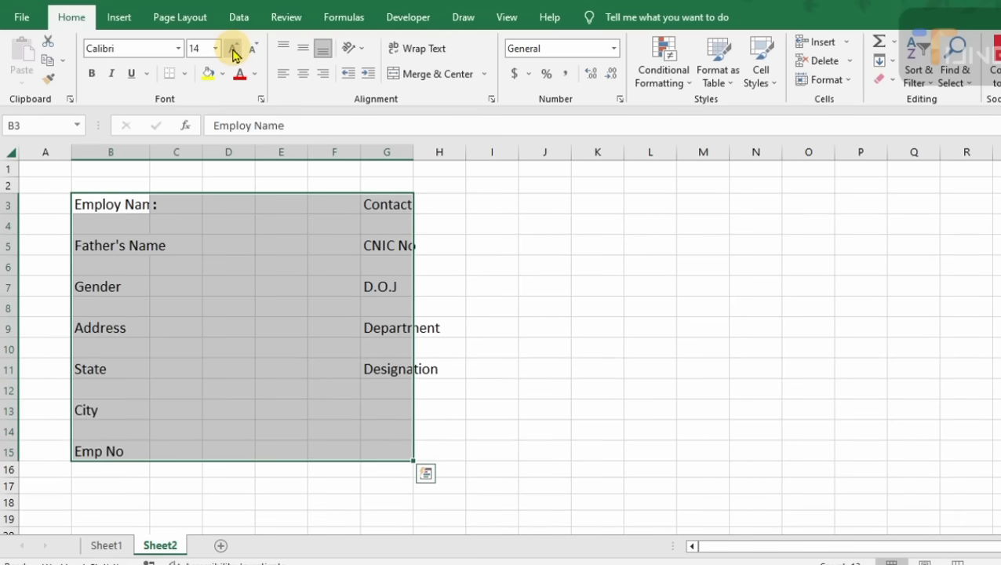
pyautogui.click(417, 165)
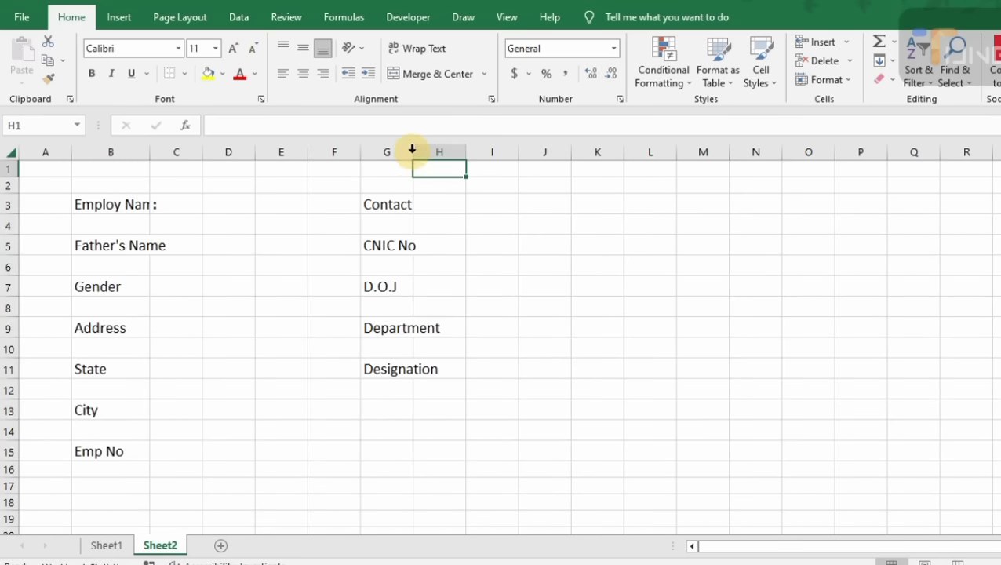
pyautogui.doubleClick(413, 151)
# - Autofit column B to its labels and narrow column C to about 21 pixels
pyautogui.click(195, 209)
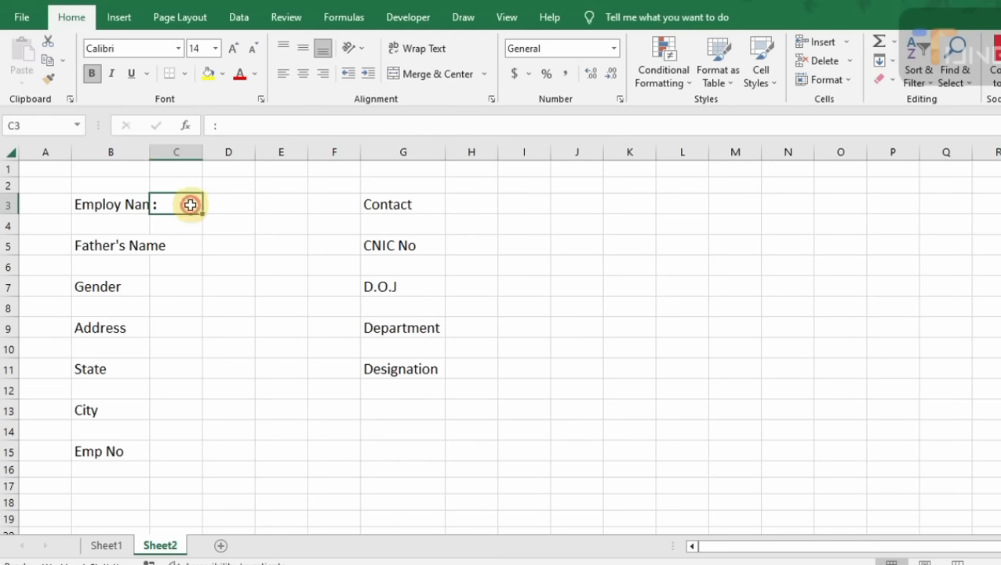
pyautogui.doubleClick(148, 147)
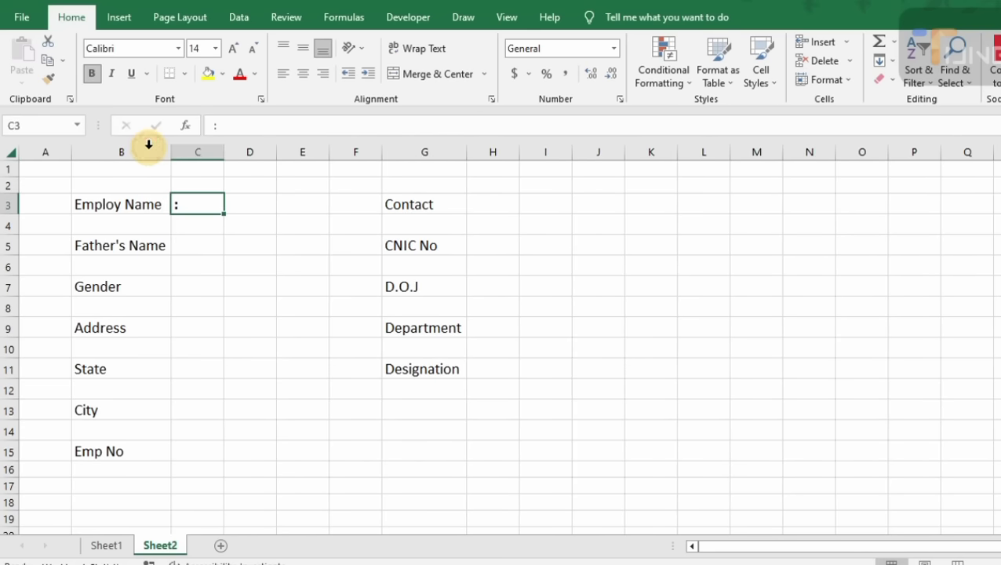
pyautogui.moveTo(224, 152); pyautogui.dragTo(181, 160)
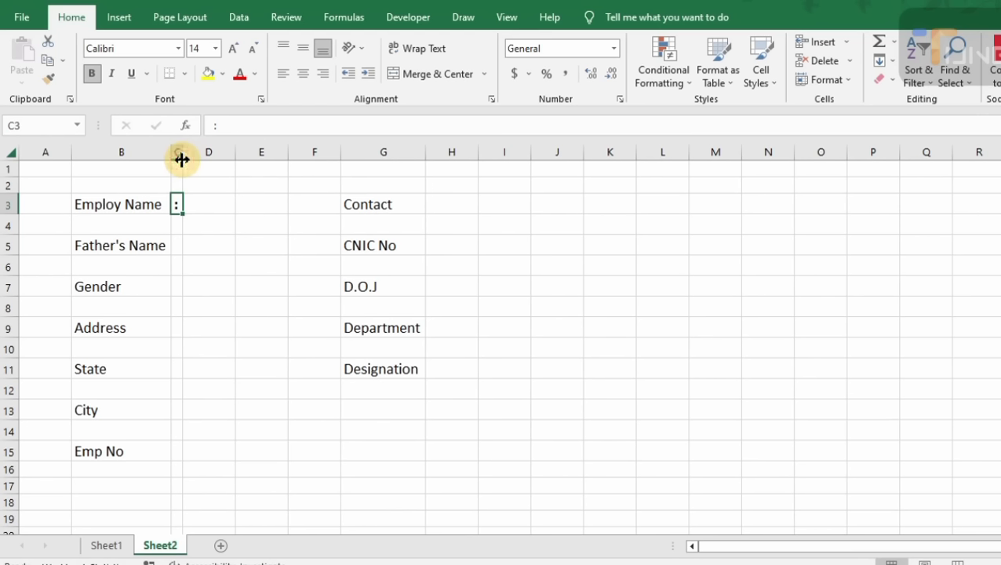
# - Paste the C3 colon into C5–C15 and H3–H11 alternate rows, then narrow column H
pyautogui.hotkey('ctrl', 'c')
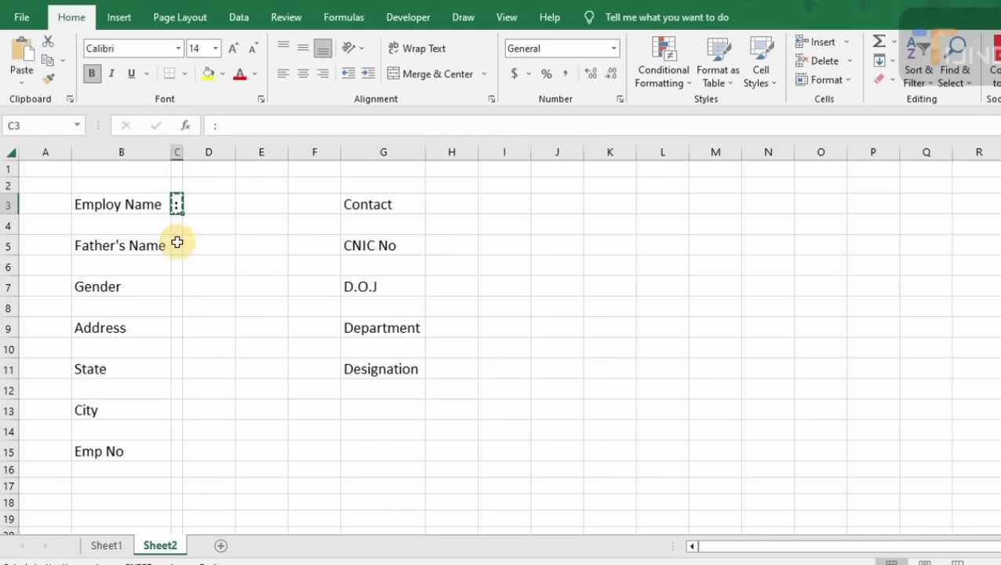
pyautogui.click(177, 244)
pyautogui.keyDown('ctrl'); pyautogui.click(177, 286); pyautogui.keyUp('ctrl')
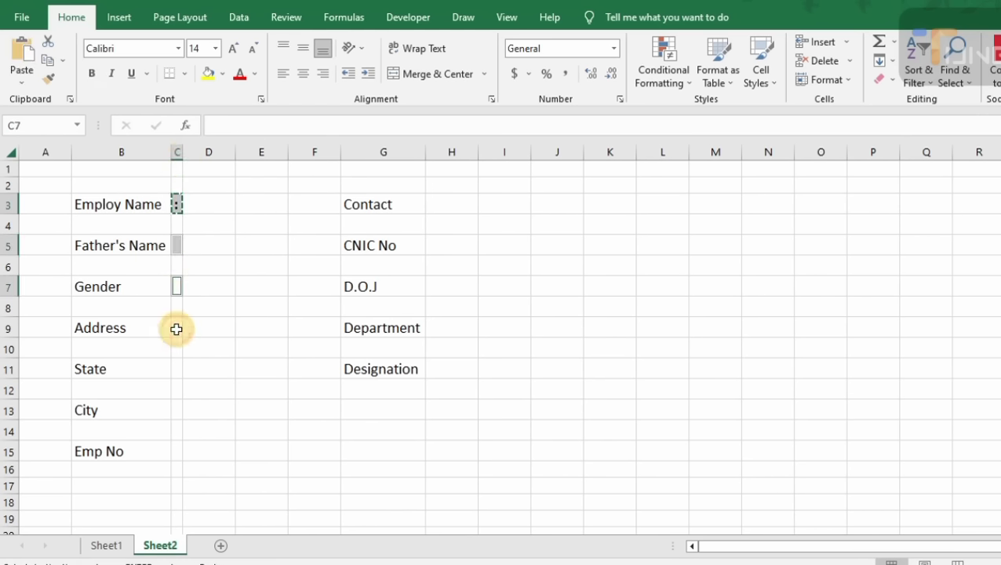
pyautogui.keyDown('ctrl'); pyautogui.click(177, 329); pyautogui.keyUp('ctrl')
pyautogui.keyDown('ctrl'); pyautogui.click(178, 369); pyautogui.keyUp('ctrl')
pyautogui.keyDown('ctrl'); pyautogui.click(178, 410); pyautogui.keyUp('ctrl')
pyautogui.keyDown('ctrl'); pyautogui.click(179, 445); pyautogui.keyUp('ctrl')
pyautogui.keyDown('ctrl'); pyautogui.click(467, 204); pyautogui.keyUp('ctrl')
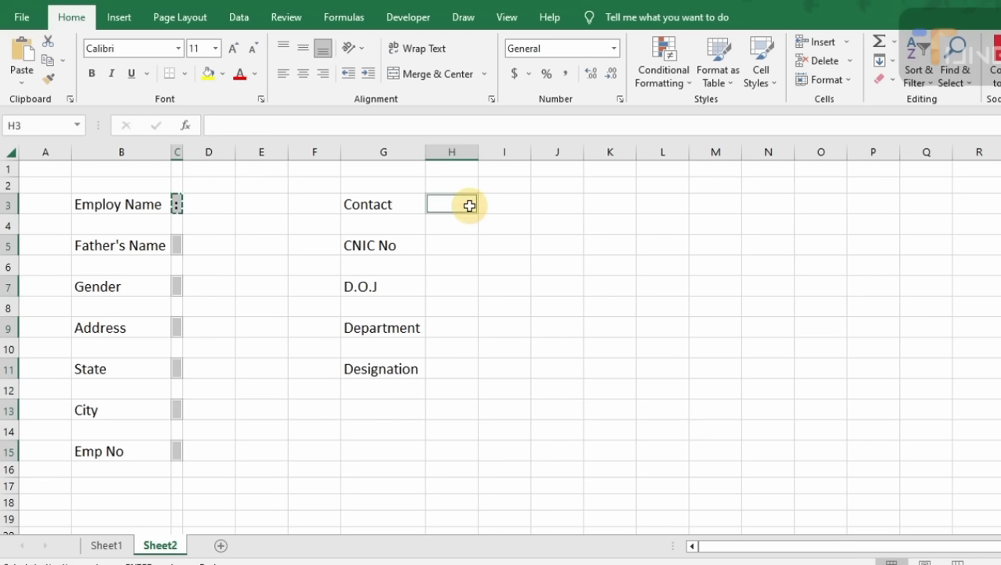
pyautogui.keyDown('ctrl'); pyautogui.click(454, 245); pyautogui.keyUp('ctrl')
pyautogui.keyDown('ctrl'); pyautogui.click(447, 287); pyautogui.keyUp('ctrl')
pyautogui.keyDown('ctrl'); pyautogui.click(446, 326); pyautogui.keyUp('ctrl')
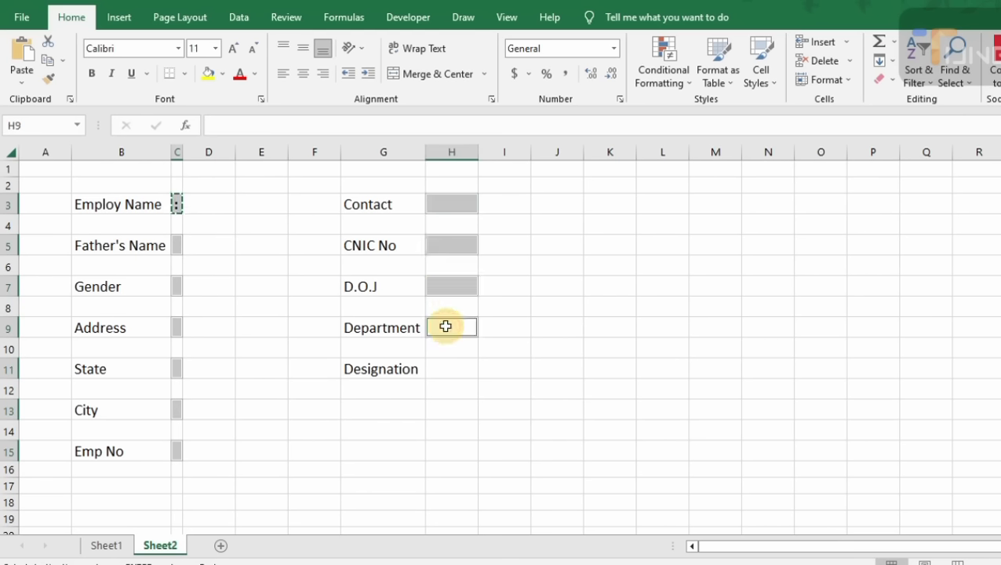
pyautogui.keyDown('ctrl'); pyautogui.click(444, 368); pyautogui.keyUp('ctrl')
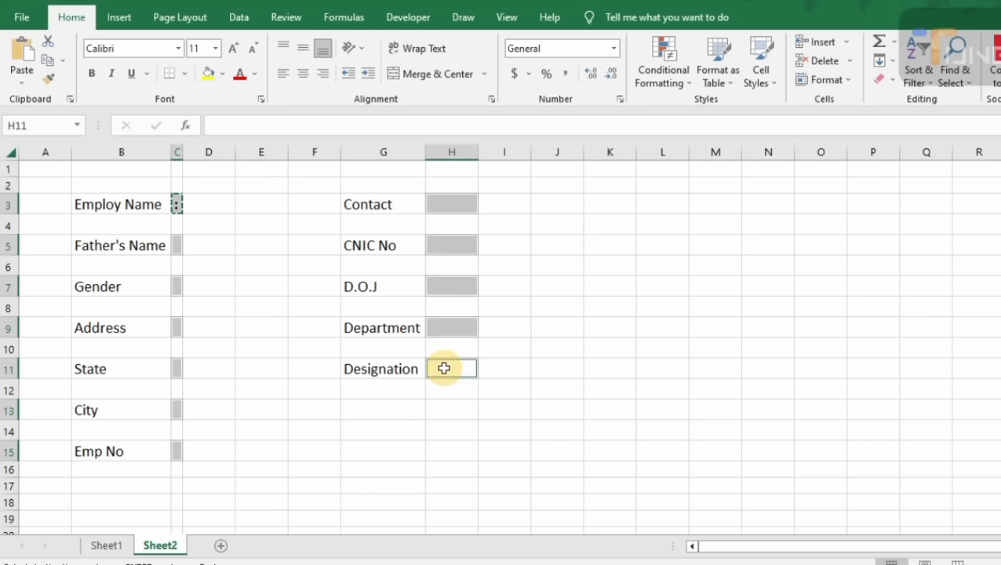
pyautogui.hotkey('ctrl', 'v')
pyautogui.press('Escape')
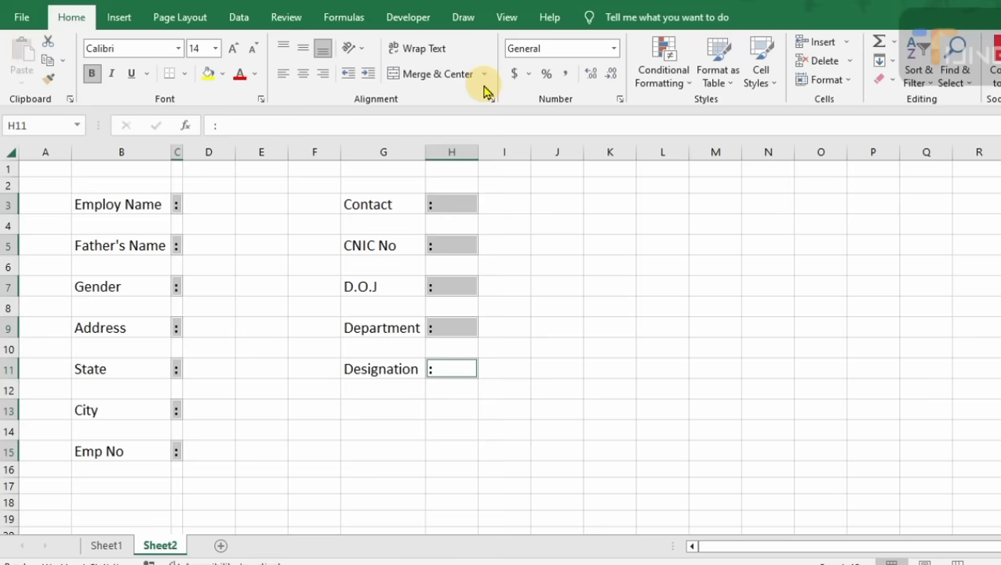
pyautogui.moveTo(476, 152); pyautogui.dragTo(470, 152)
# - Centre the colons in columns C and H and narrow column H to 17 pixels
pyautogui.click(484, 163)
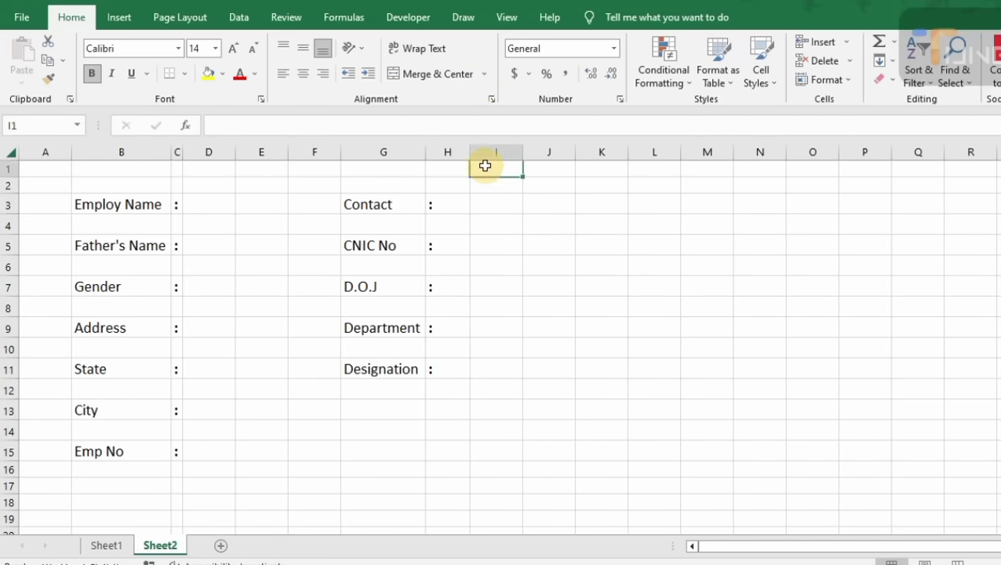
pyautogui.moveTo(470, 152); pyautogui.dragTo(446, 159)
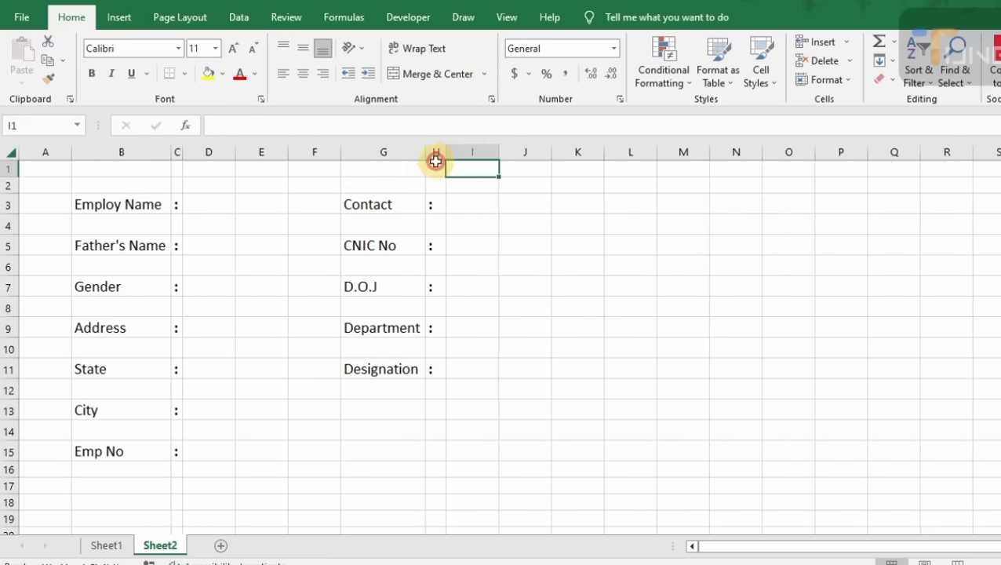
pyautogui.click(435, 152)
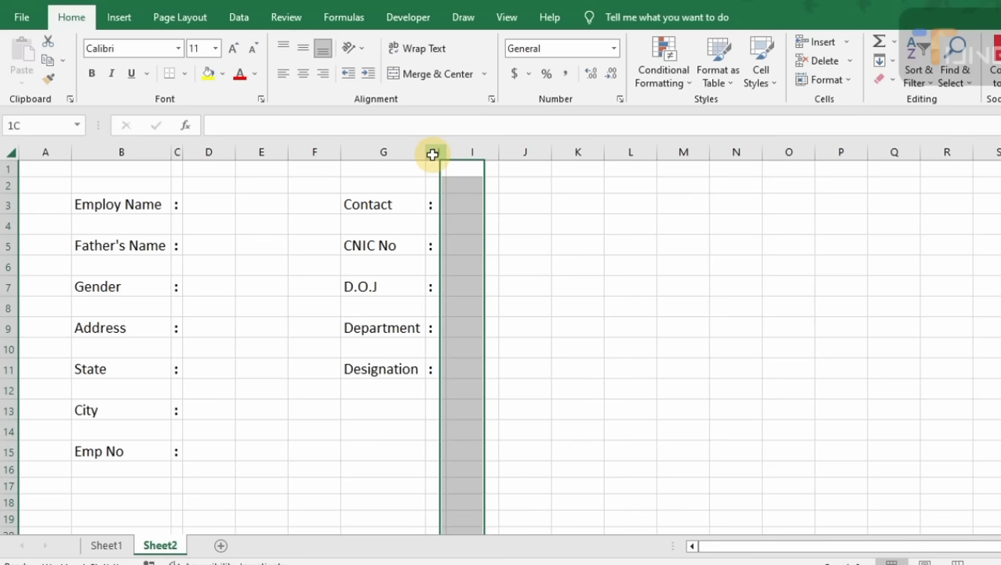
pyautogui.keyDown('ctrl'); pyautogui.click(178, 153); pyautogui.keyUp('ctrl')
pyautogui.click(304, 73)
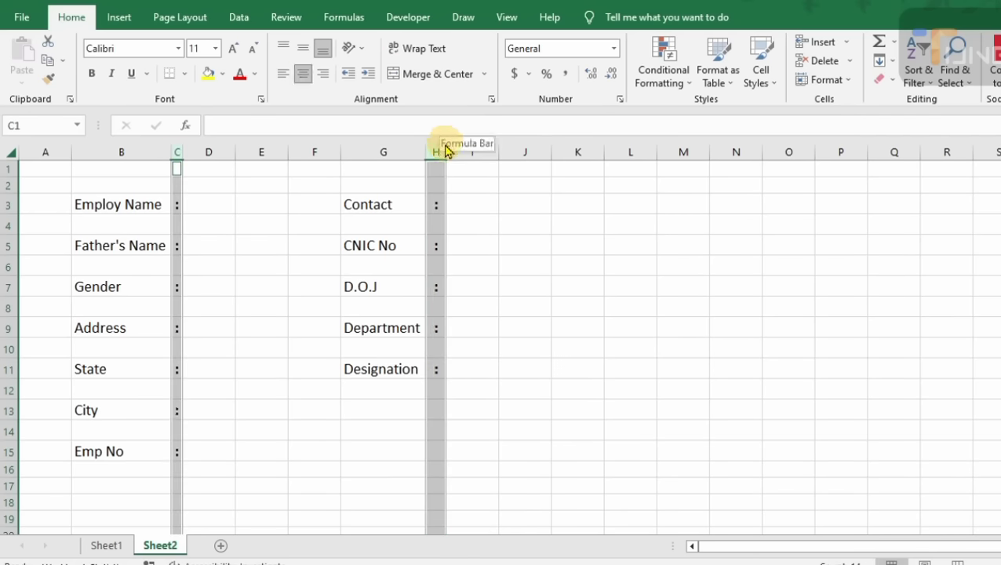
pyautogui.moveTo(445, 152); pyautogui.dragTo(438, 155)
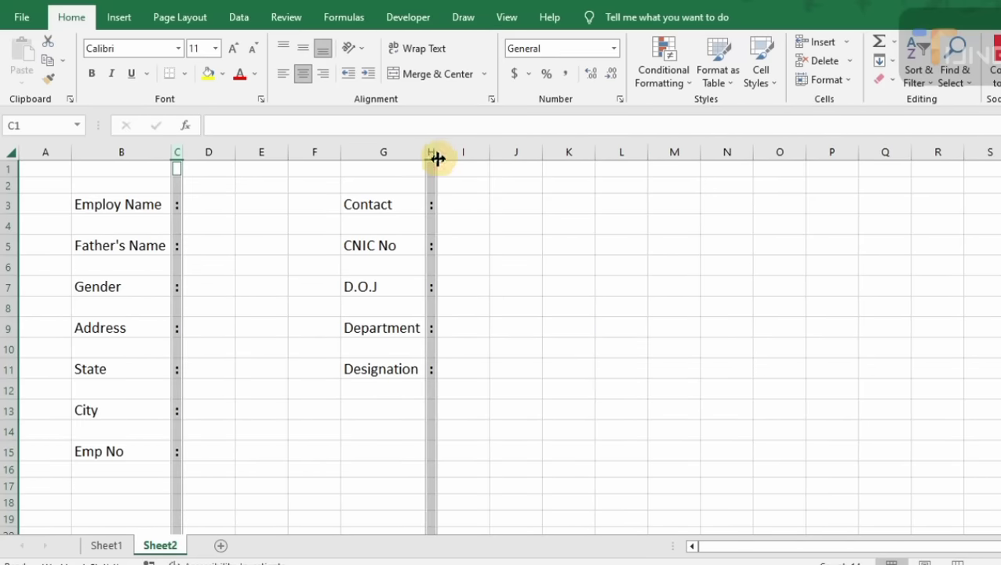
# - Widen column D to about 239 pixels for the form entries
pyautogui.click(222, 206)
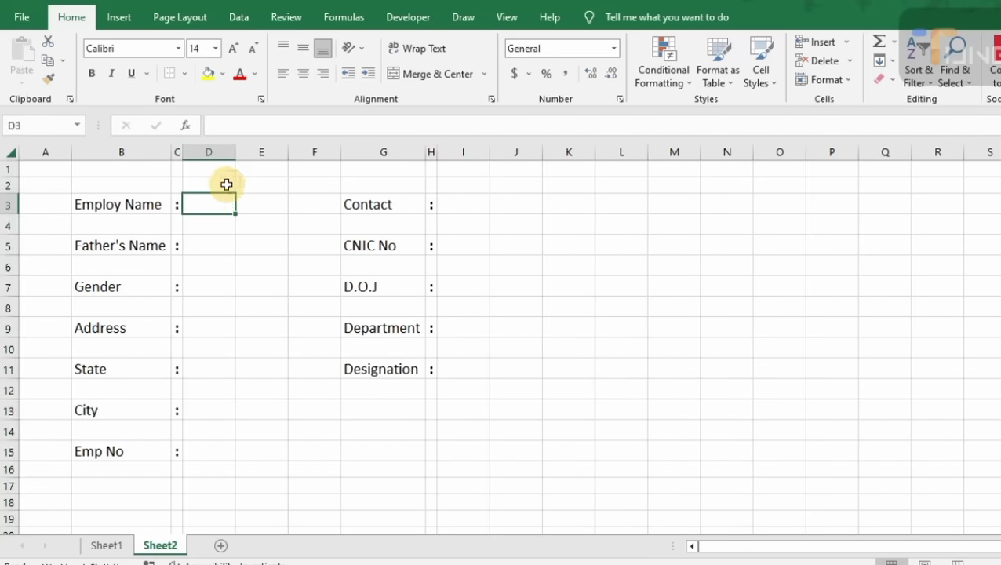
pyautogui.moveTo(236, 154); pyautogui.dragTo(353, 157)
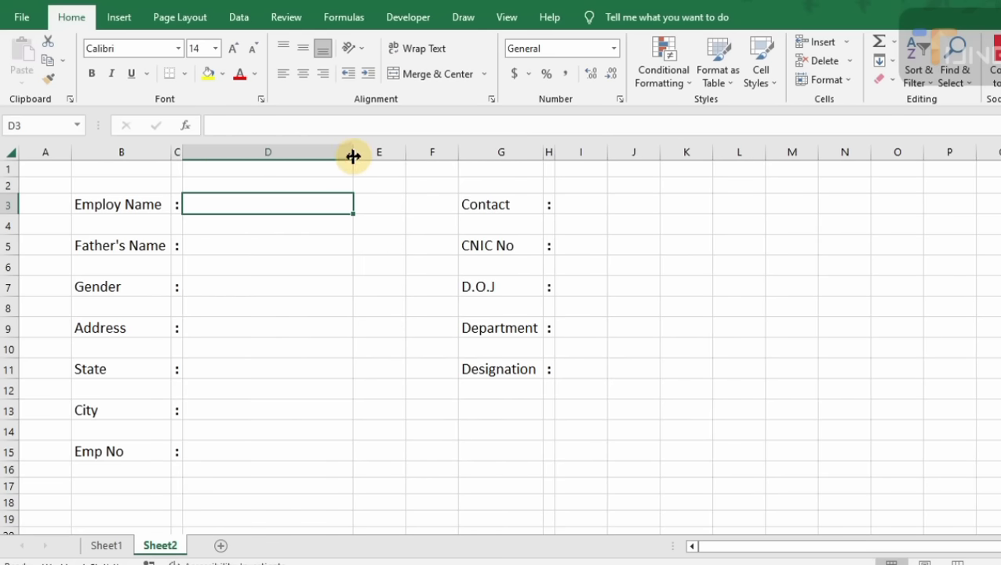
pyautogui.moveTo(353, 156); pyautogui.dragTo(386, 160)
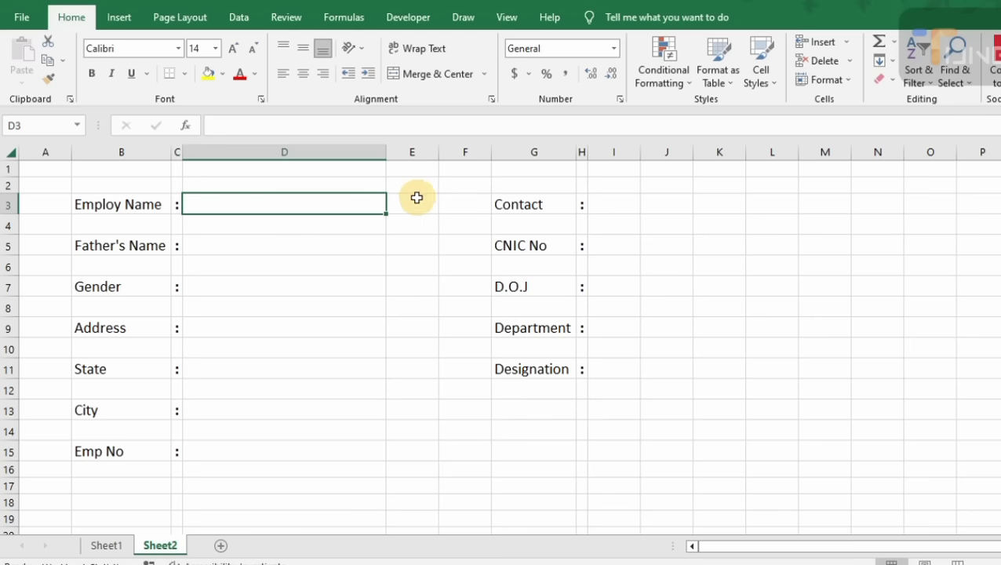
# - Multi-select the entry cells D3, D5, D7, D9, D11, D13, D15 and I3, I5, I7, I9, I11
pyautogui.keyDown('ctrl'); pyautogui.click(292, 247); pyautogui.keyUp('ctrl')
pyautogui.keyDown('ctrl'); pyautogui.click(273, 284); pyautogui.keyUp('ctrl')
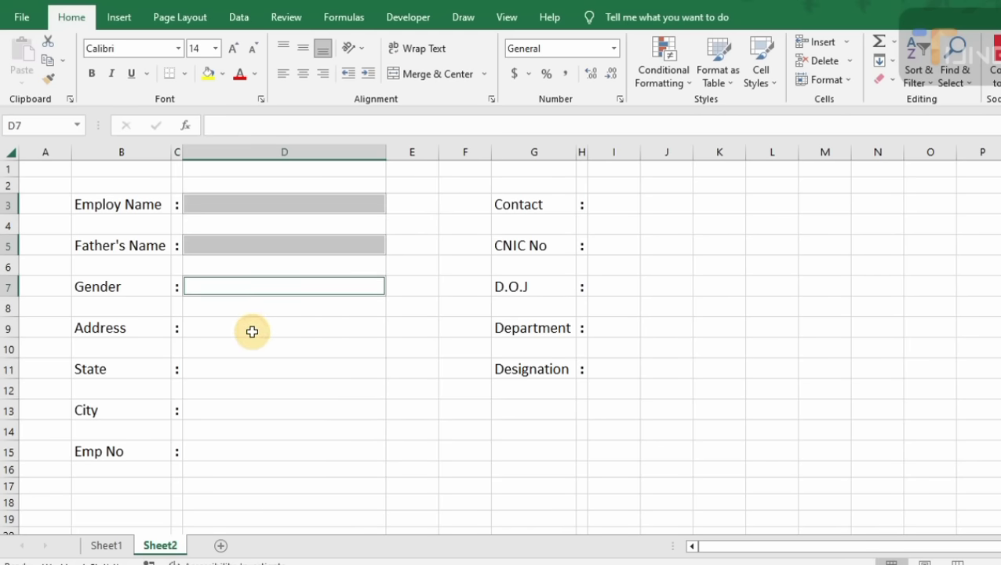
pyautogui.keyDown('ctrl'); pyautogui.click(252, 331); pyautogui.keyUp('ctrl')
pyautogui.keyDown('ctrl'); pyautogui.click(238, 369); pyautogui.keyUp('ctrl')
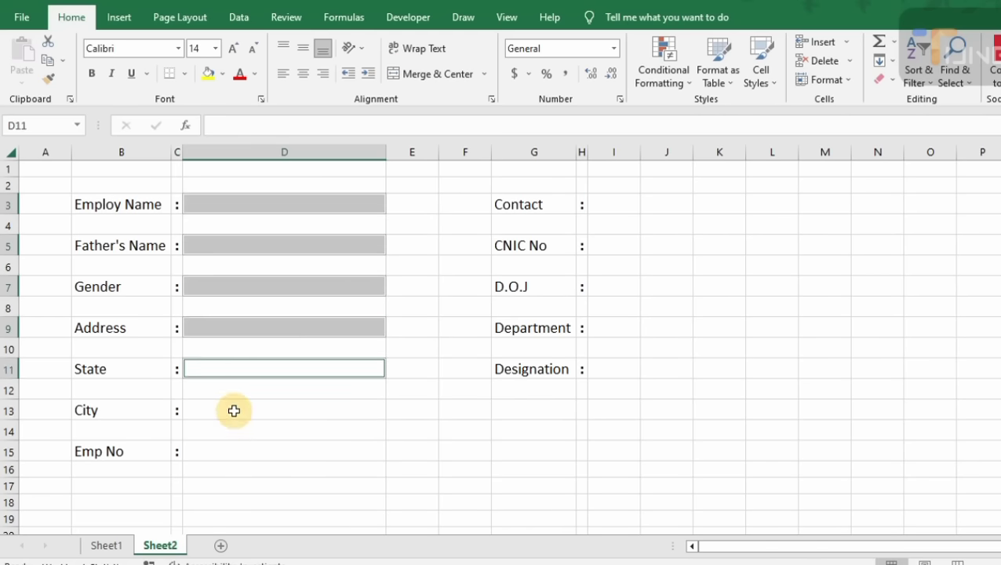
pyautogui.keyDown('ctrl'); pyautogui.click(234, 411); pyautogui.keyUp('ctrl')
pyautogui.keyDown('ctrl'); pyautogui.click(233, 451); pyautogui.keyUp('ctrl')
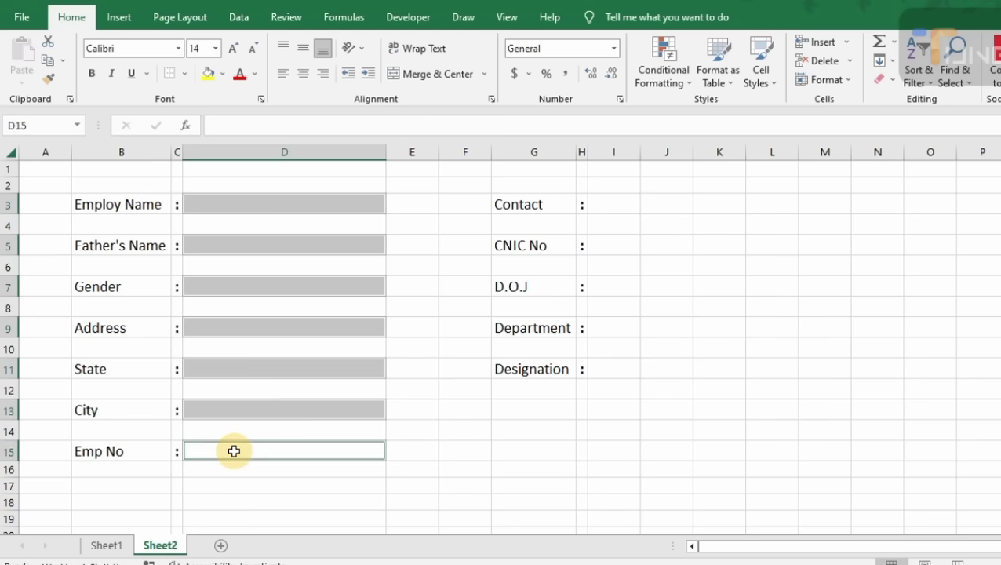
pyautogui.keyDown('ctrl'); pyautogui.click(619, 367); pyautogui.keyUp('ctrl')
pyautogui.keyDown('ctrl'); pyautogui.click(619, 330); pyautogui.keyUp('ctrl')
pyautogui.keyDown('ctrl'); pyautogui.click(612, 284); pyautogui.keyUp('ctrl')
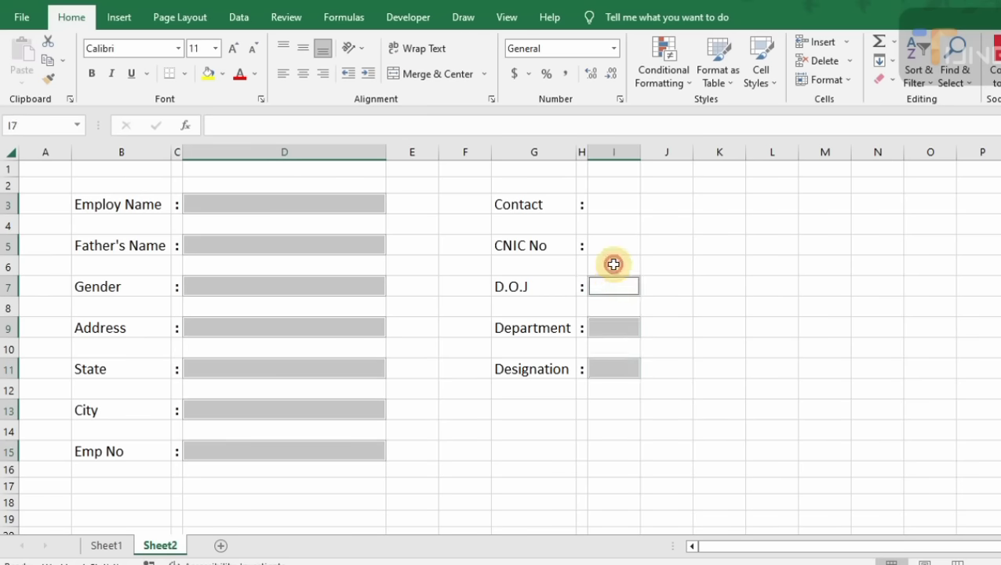
pyautogui.keyDown('ctrl'); pyautogui.click(613, 264); pyautogui.keyUp('ctrl')
pyautogui.keyDown('ctrl'); pyautogui.click(610, 237); pyautogui.keyUp('ctrl')
pyautogui.keyDown('ctrl'); pyautogui.click(610, 237); pyautogui.keyUp('ctrl')
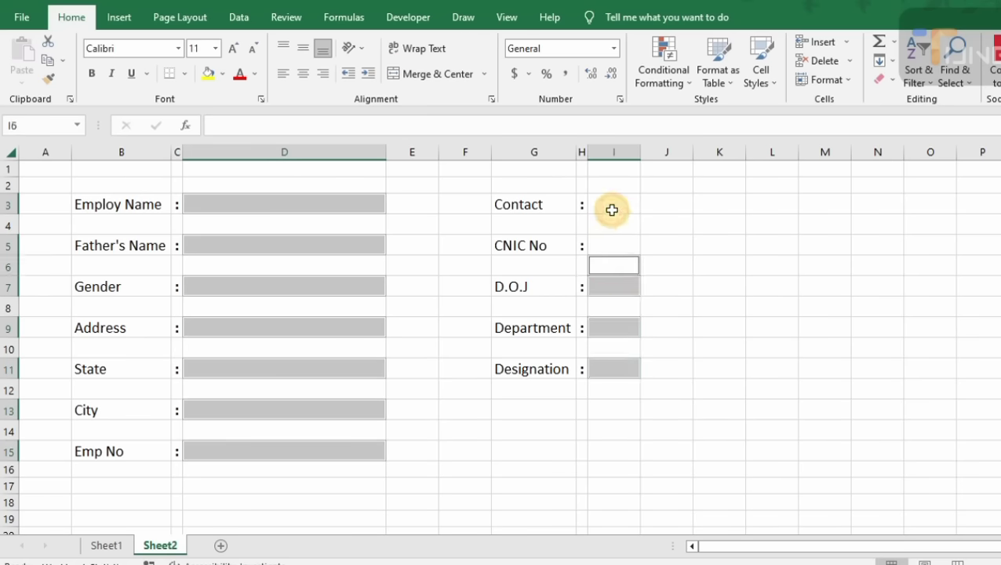
pyautogui.keyDown('ctrl'); pyautogui.click(612, 207); pyautogui.keyUp('ctrl')
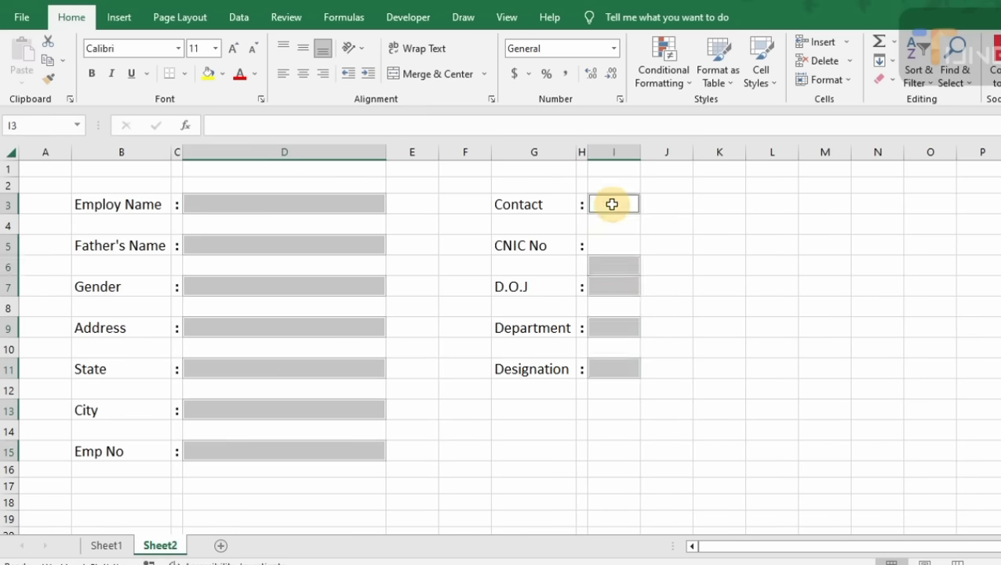
pyautogui.keyDown('ctrl'); pyautogui.click(613, 249); pyautogui.keyUp('ctrl')
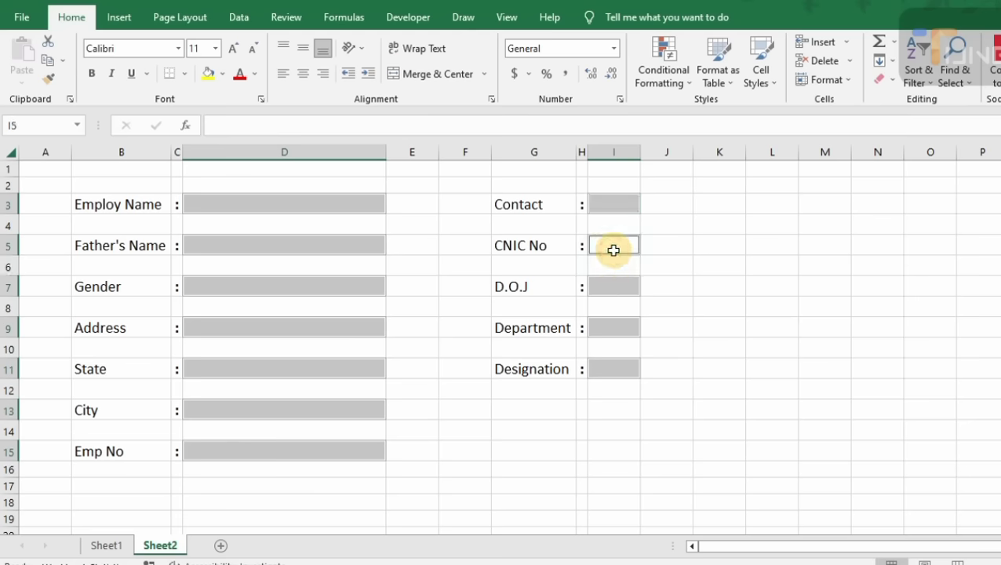
# - Add a Blanks conditional-formatting rule that fills empty entry cells light grey-blue
pyautogui.click(689, 83)
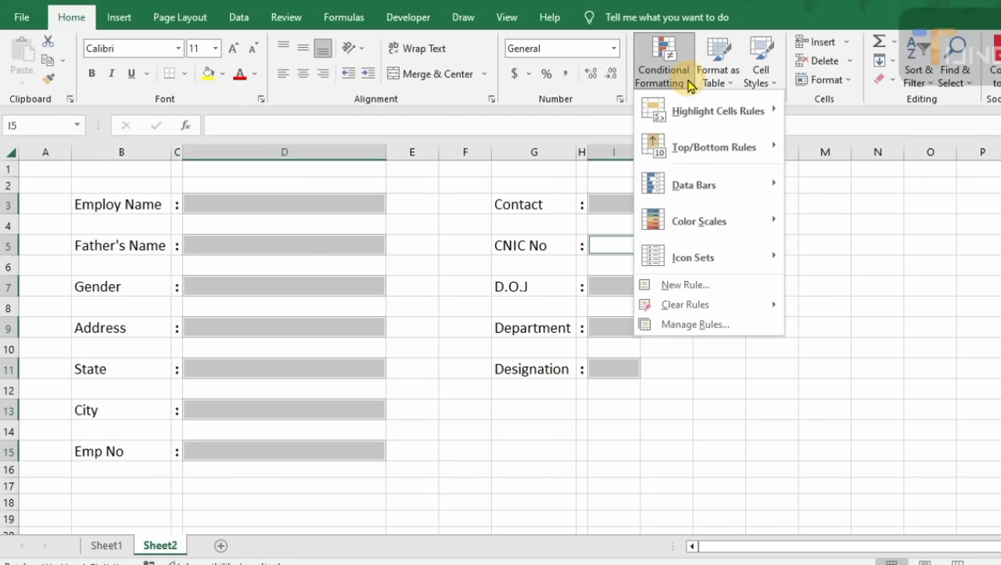
pyautogui.click(723, 285)
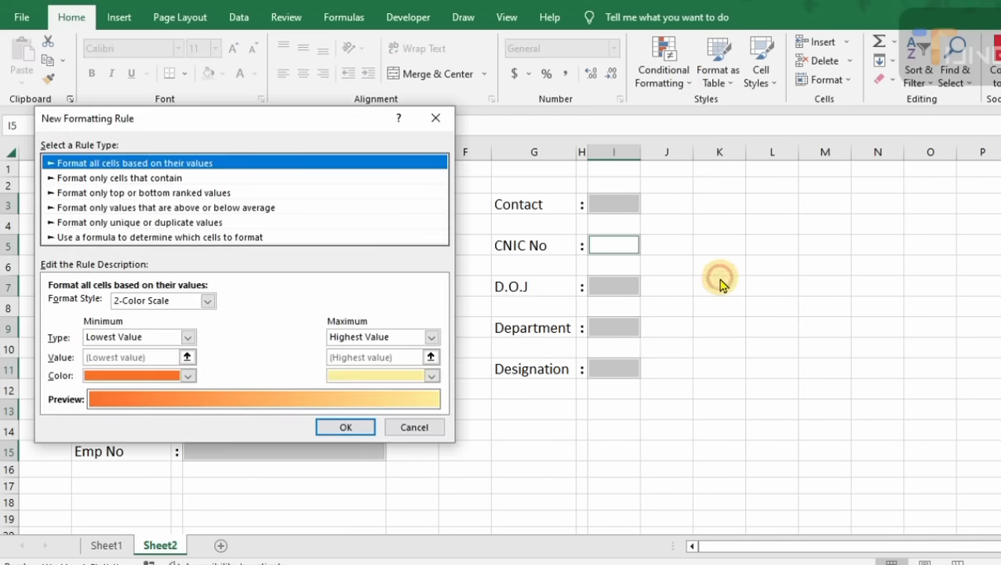
pyautogui.click(154, 179)
pyautogui.click(132, 305)
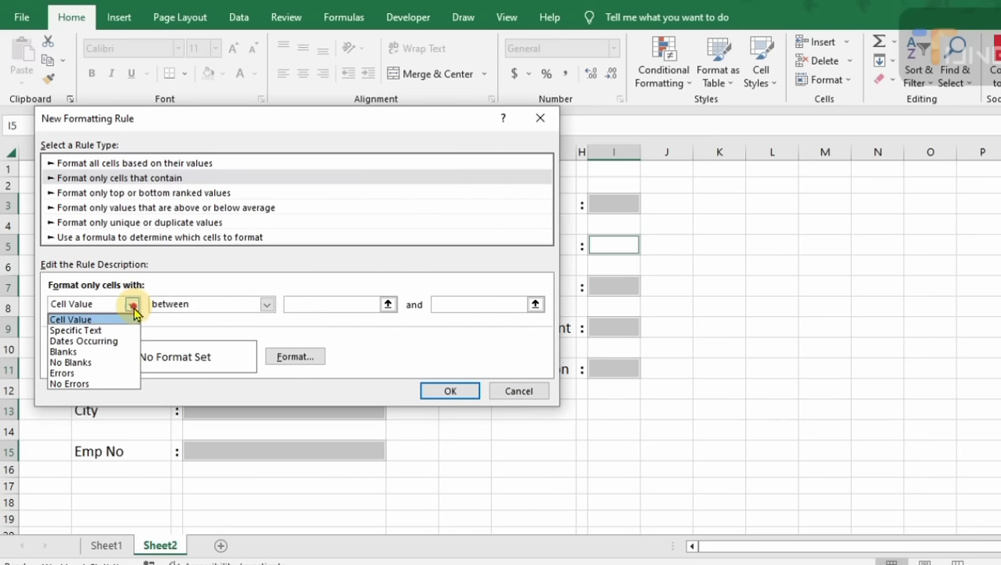
pyautogui.click(66, 352)
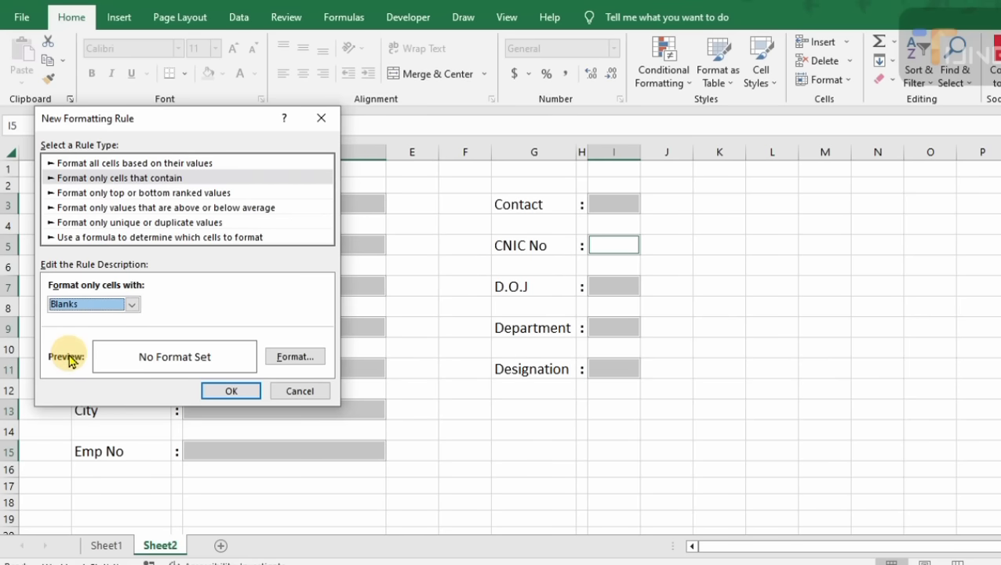
pyautogui.click(297, 357)
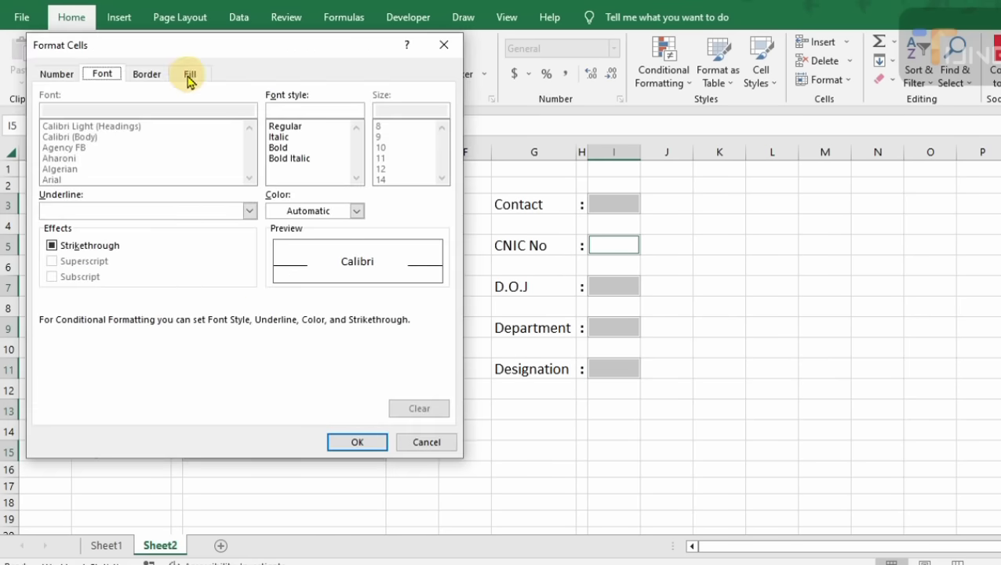
pyautogui.click(188, 74)
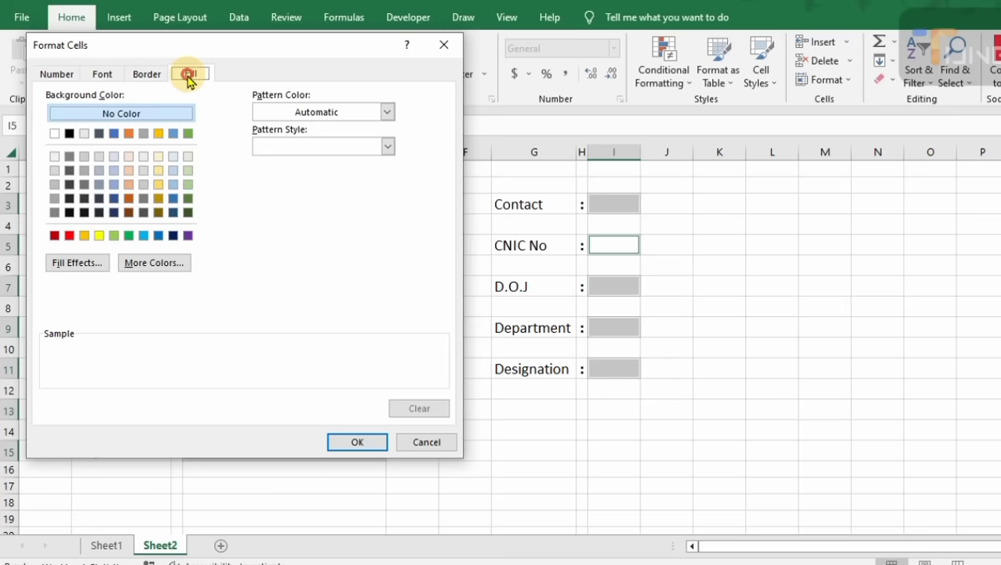
pyautogui.click(99, 157)
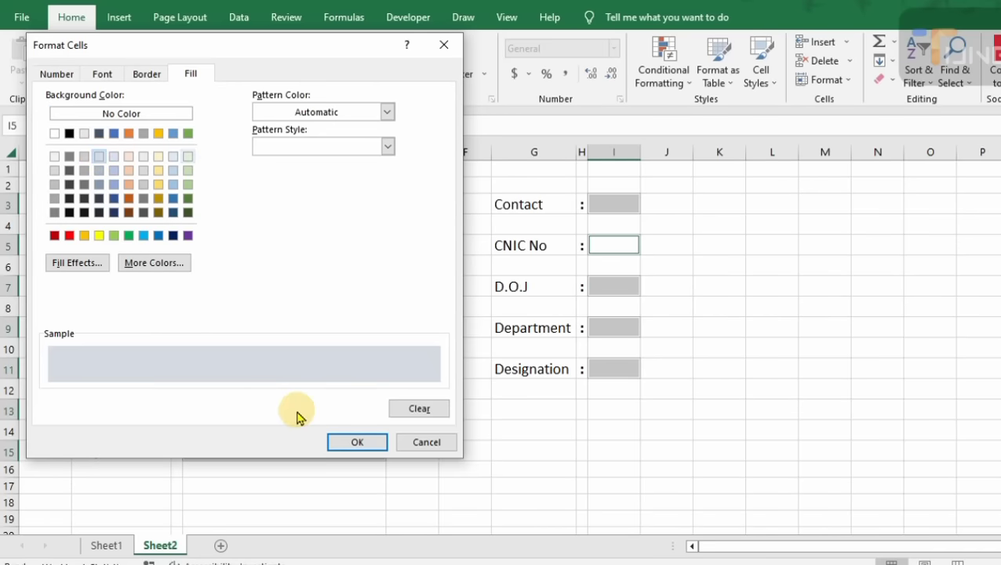
pyautogui.click(349, 444)
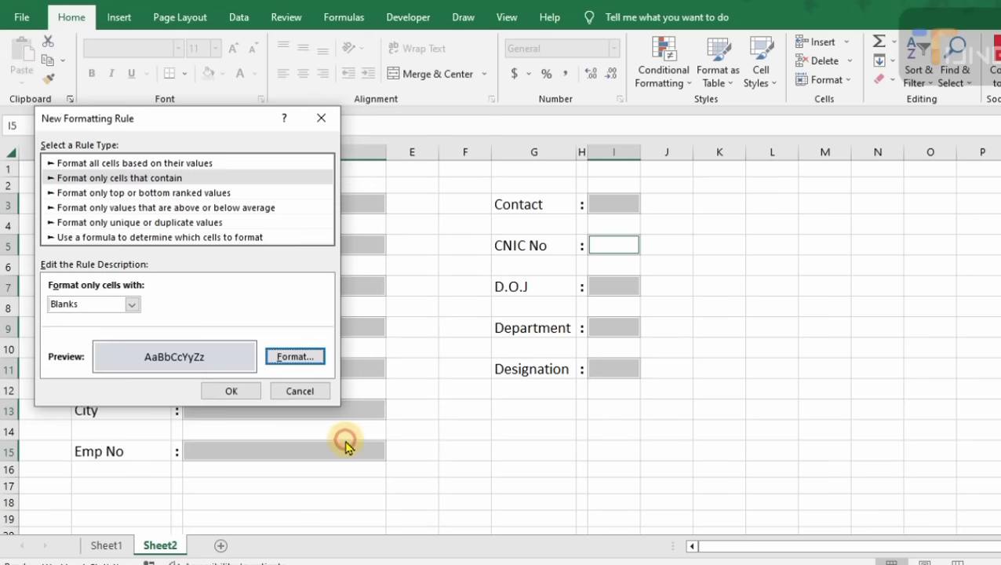
pyautogui.click(231, 393)
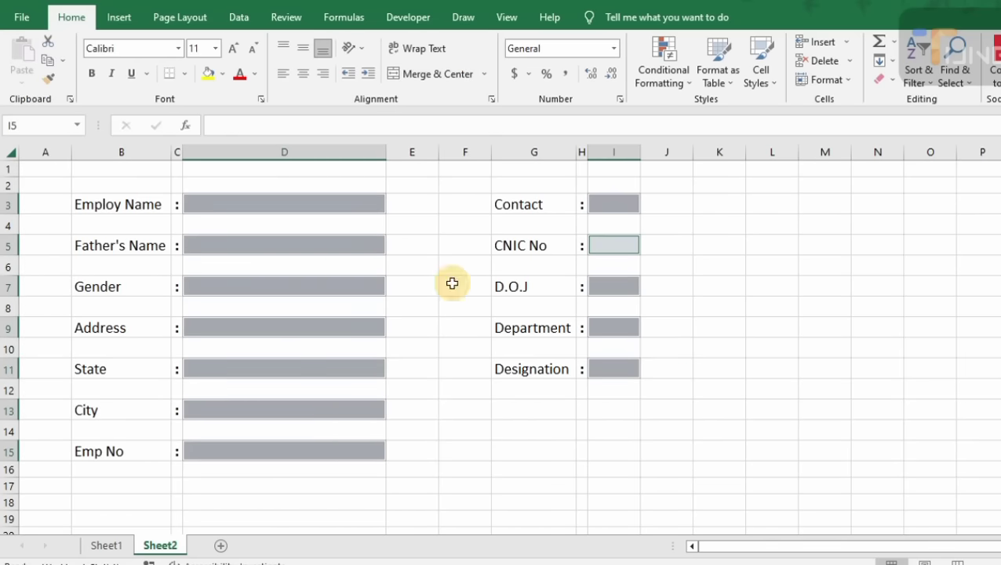
pyautogui.click(686, 85)
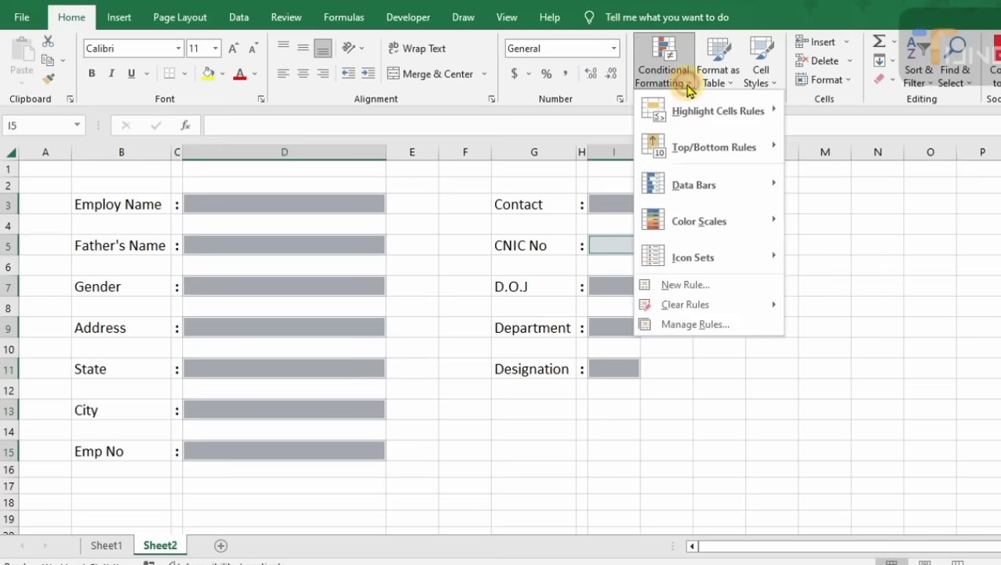
# - Add a No Blanks rule giving filled entry cells a white fill and bold text
pyautogui.click(706, 286)
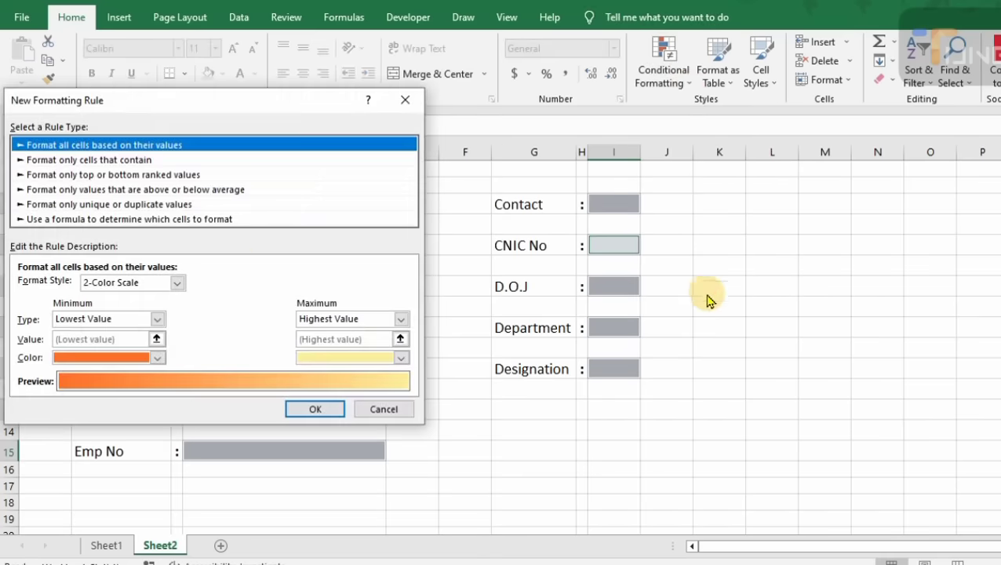
pyautogui.click(137, 161)
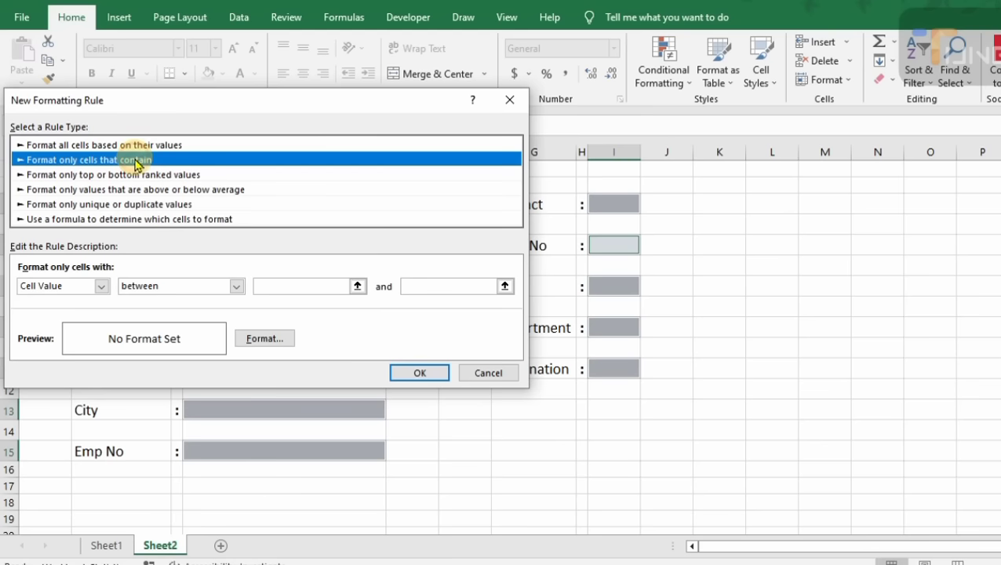
pyautogui.click(100, 285)
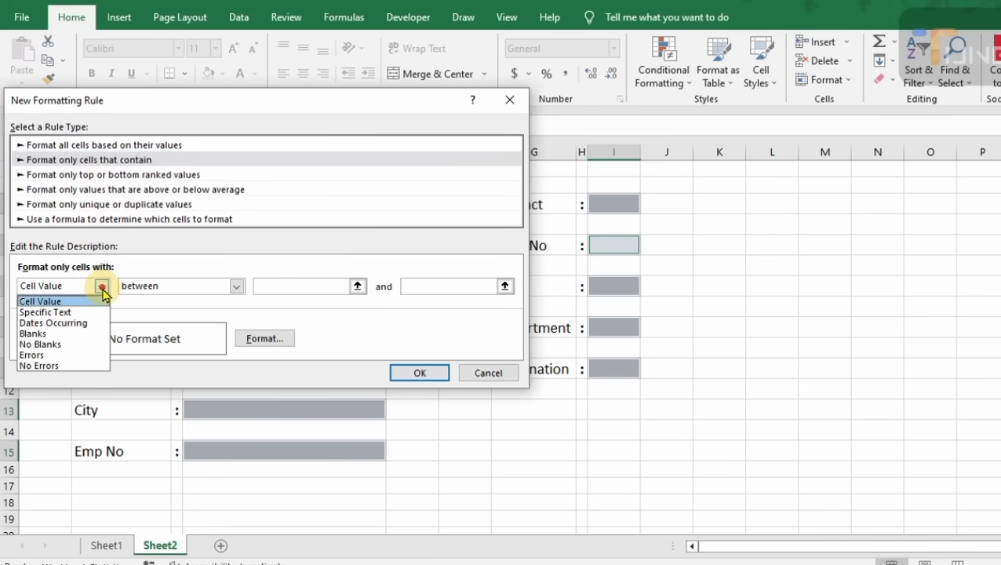
pyautogui.click(59, 344)
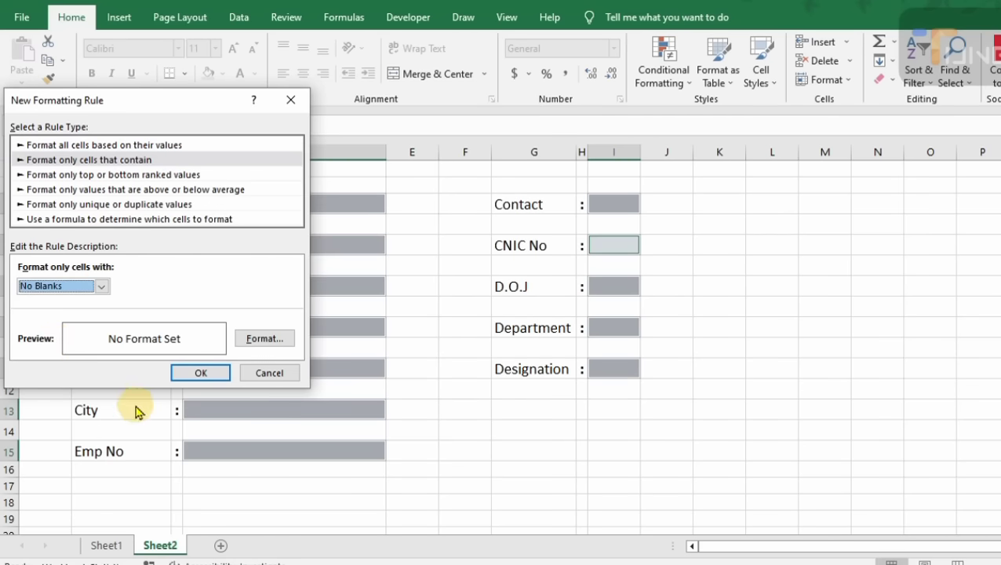
pyautogui.click(265, 339)
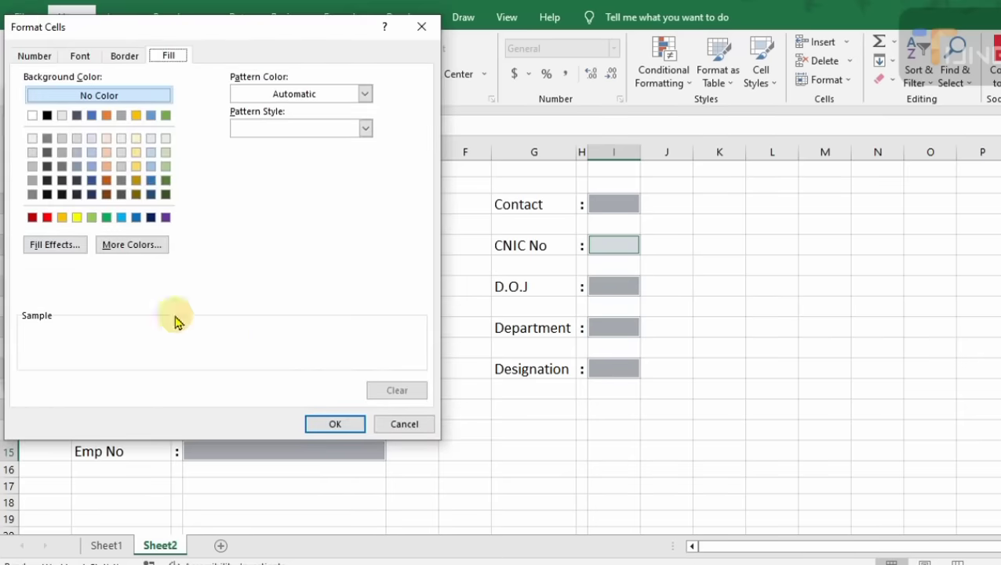
pyautogui.click(32, 116)
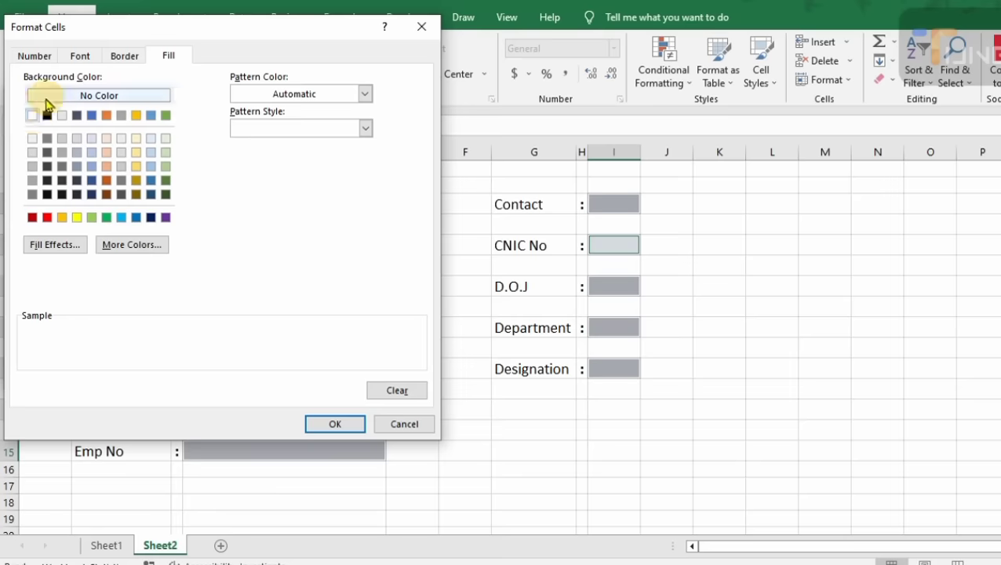
pyautogui.click(79, 58)
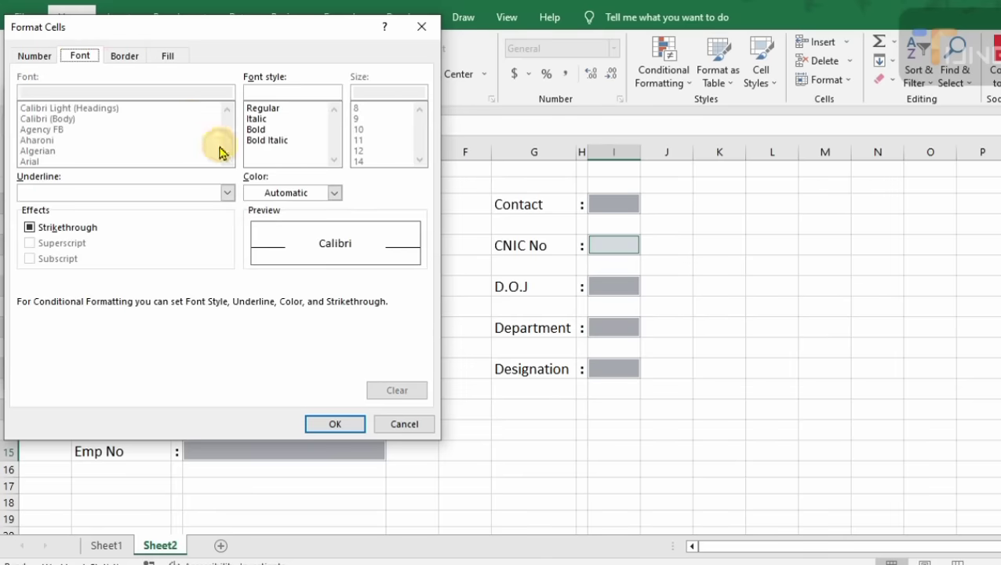
pyautogui.click(256, 130)
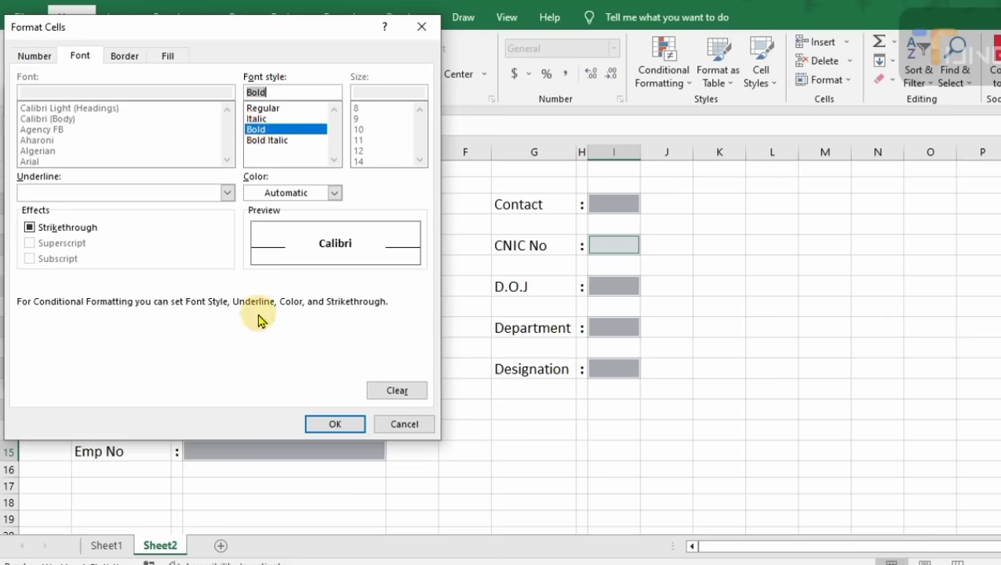
pyautogui.click(335, 424)
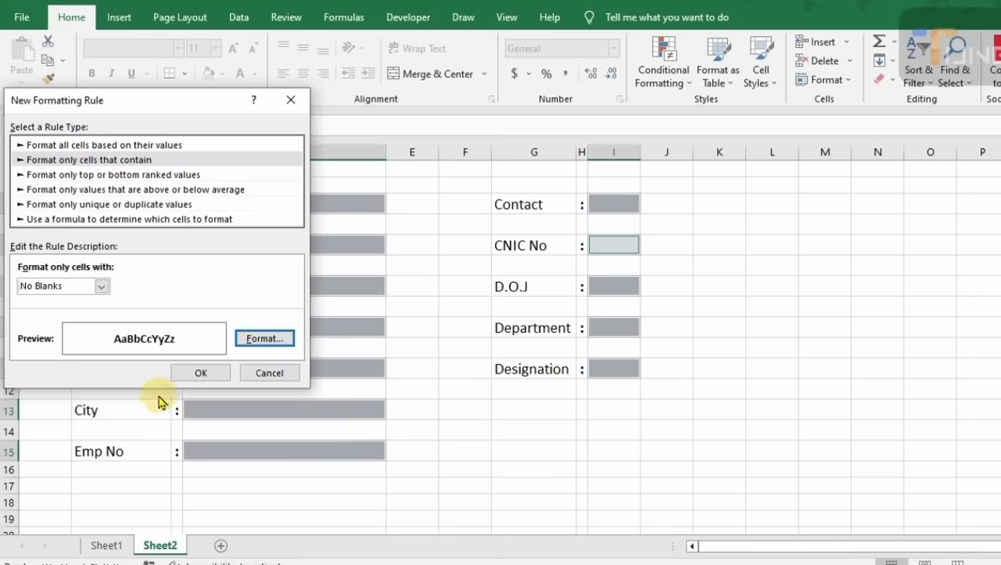
pyautogui.click(199, 372)
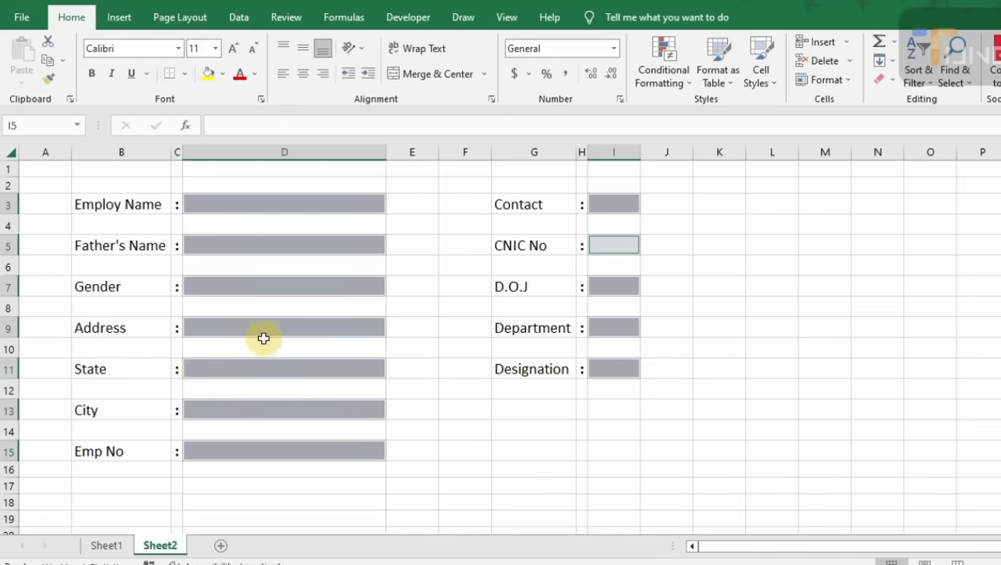
# - Select the field rows 3, 5, 7, 9, 11, 13 and 15 and make them slightly taller
pyautogui.click(7, 205)
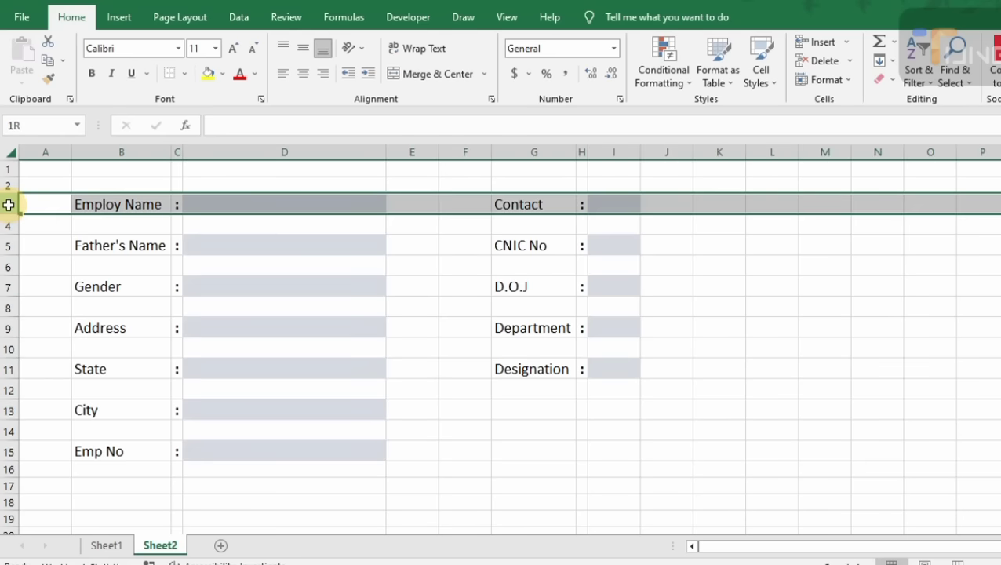
pyautogui.moveTo(9, 205); pyautogui.dragTo(7, 205)
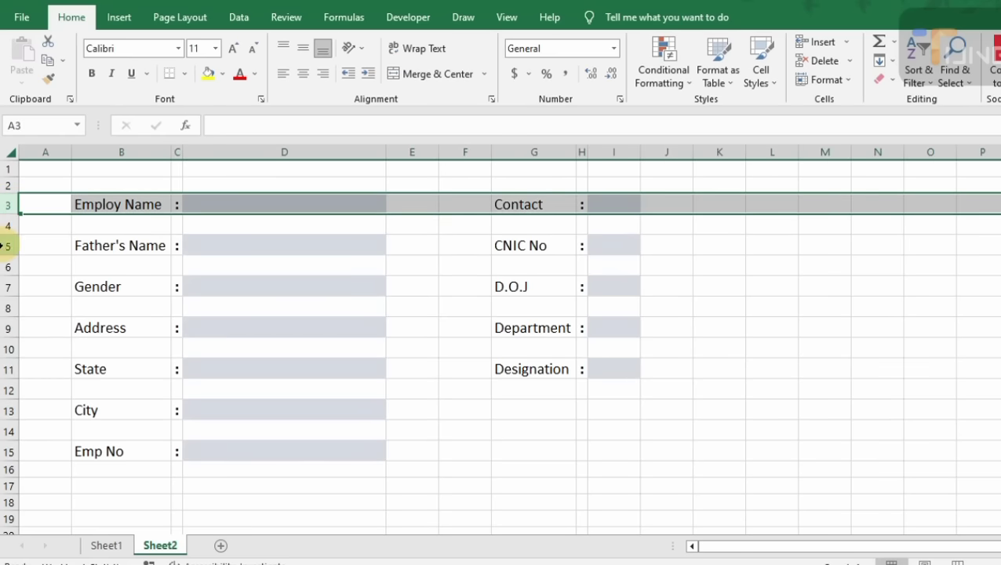
pyautogui.click(4, 245)
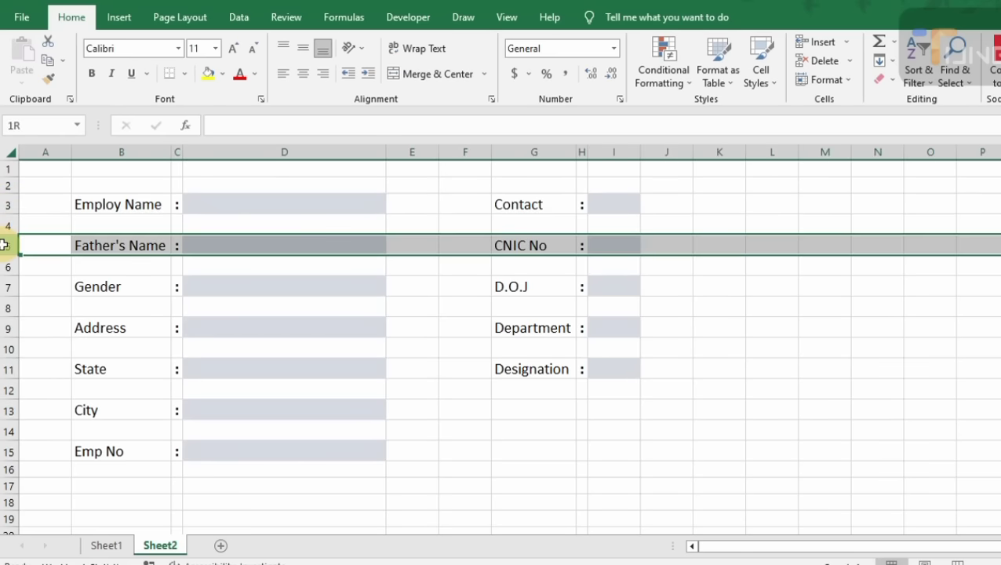
pyautogui.click(9, 204)
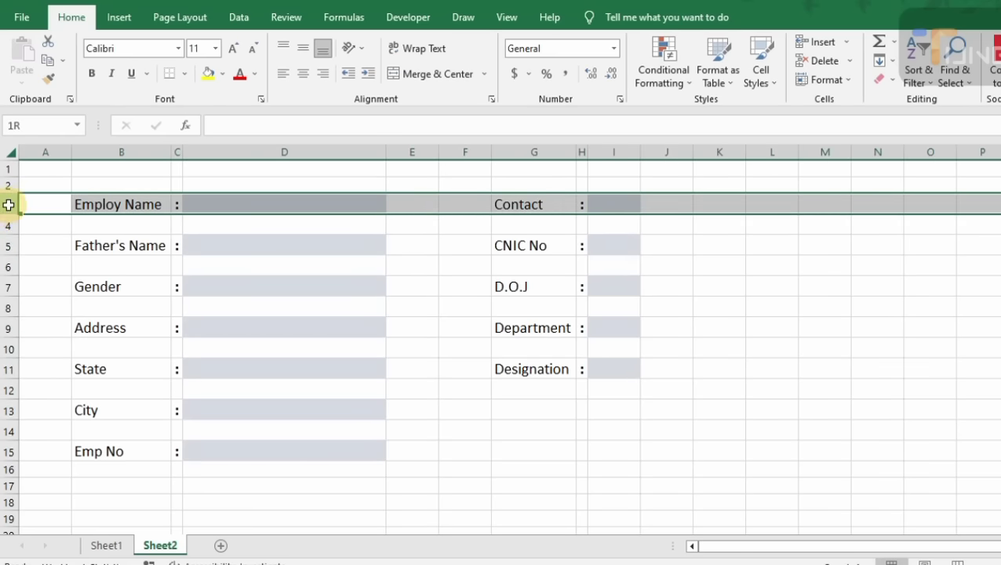
pyautogui.click(10, 244)
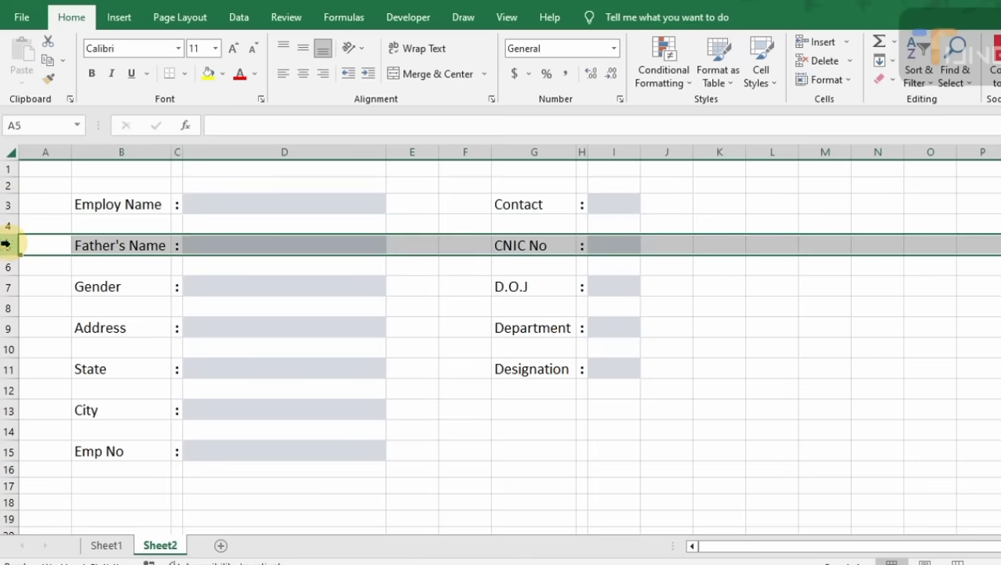
pyautogui.keyDown('ctrl'); pyautogui.click(10, 203); pyautogui.keyUp('ctrl')
pyautogui.keyDown('ctrl'); pyautogui.click(9, 287); pyautogui.keyUp('ctrl')
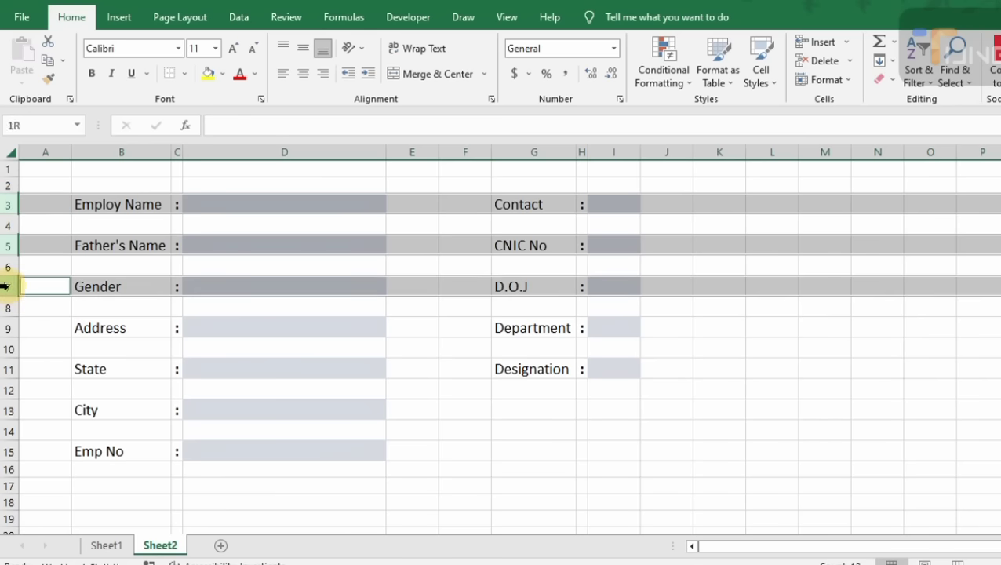
pyautogui.keyDown('ctrl'); pyautogui.click(6, 327); pyautogui.keyUp('ctrl')
pyautogui.keyDown('ctrl'); pyautogui.click(8, 368); pyautogui.keyUp('ctrl')
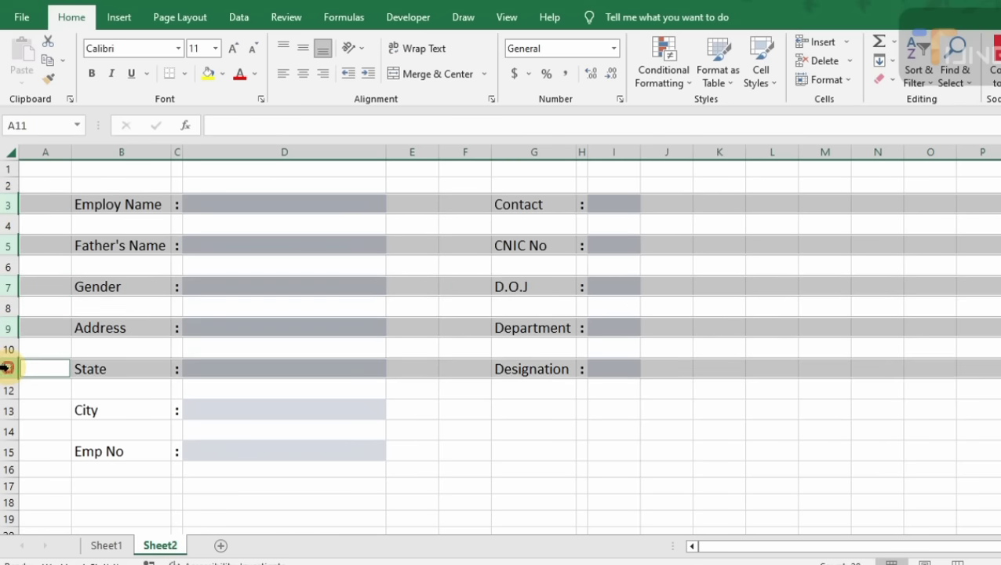
pyautogui.keyDown('ctrl'); pyautogui.click(10, 410); pyautogui.keyUp('ctrl')
pyautogui.keyDown('ctrl'); pyautogui.click(9, 452); pyautogui.keyUp('ctrl')
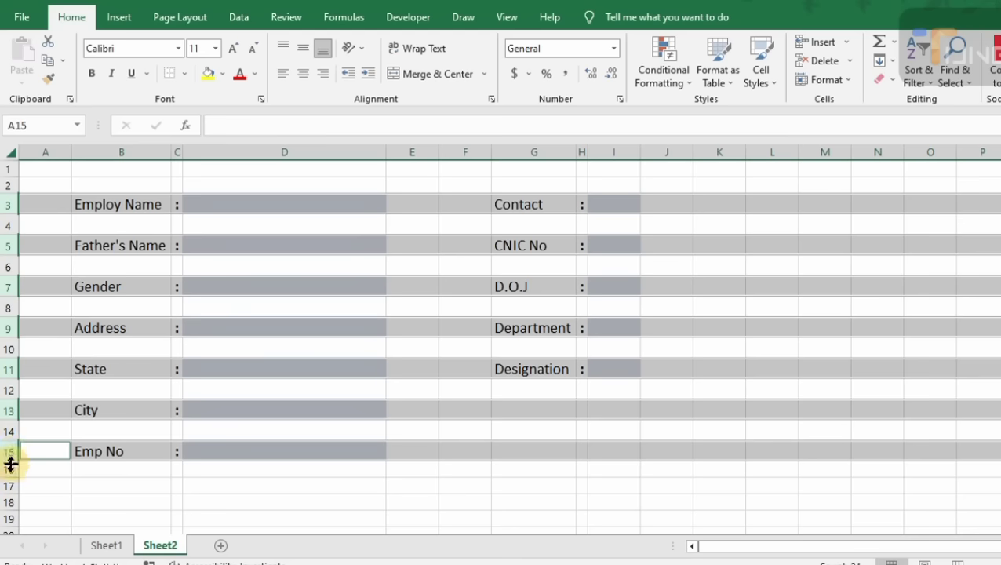
pyautogui.moveTo(9, 462); pyautogui.dragTo(8, 465)
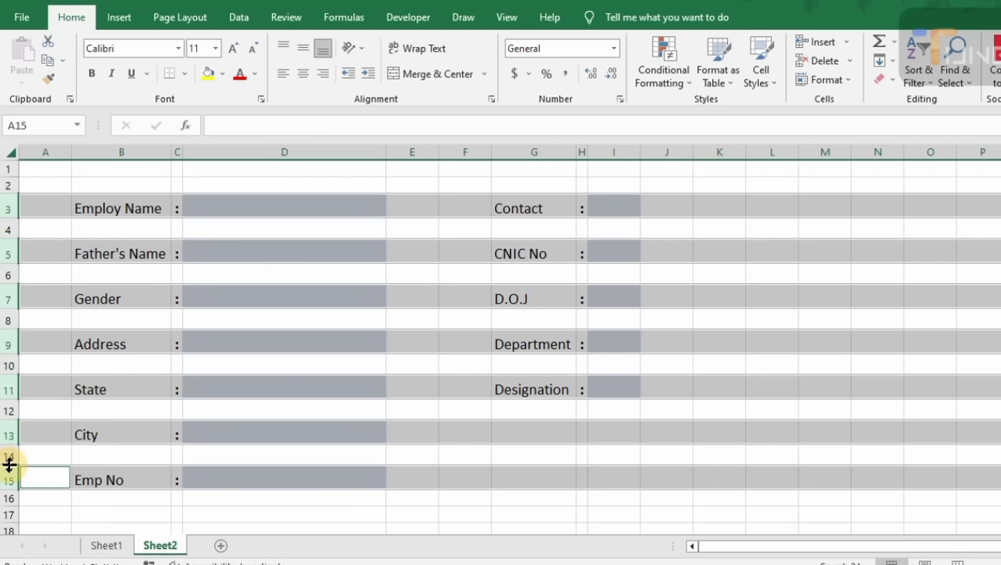
# - Shrink spacer rows 4, 6, 8, 10, 12 and 14 to a height of 7.50
pyautogui.click(10, 225)
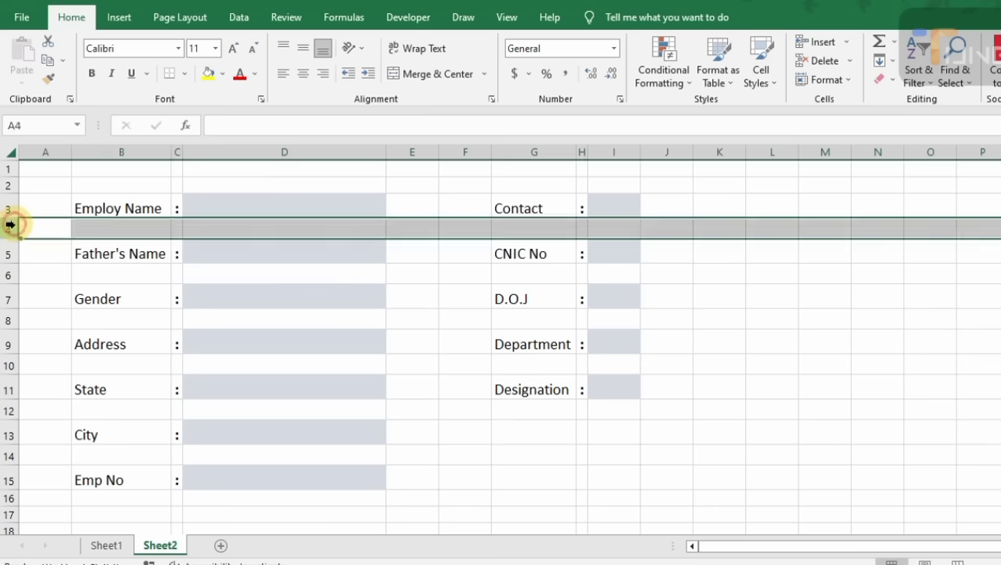
pyautogui.keyDown('ctrl'); pyautogui.click(9, 273); pyautogui.keyUp('ctrl')
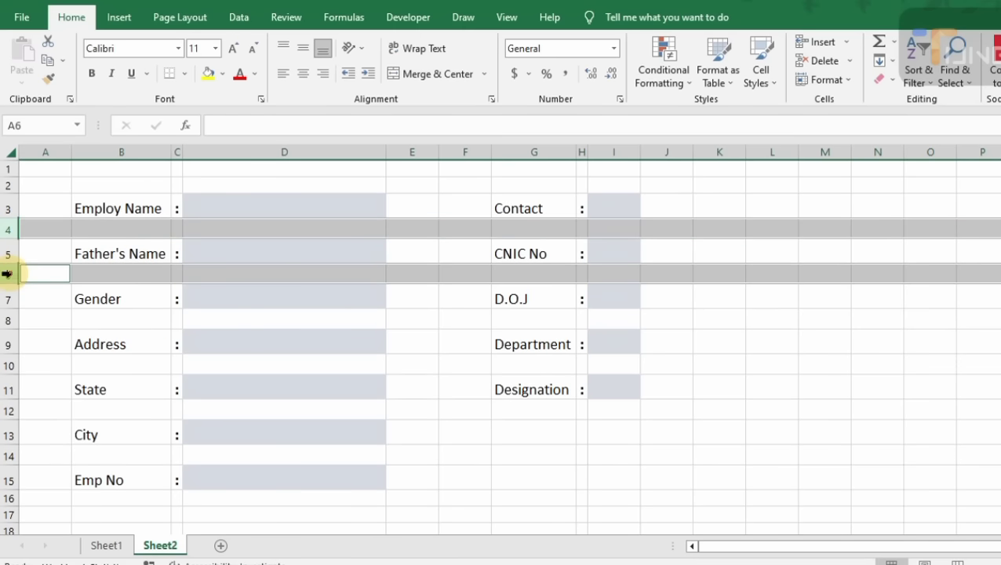
pyautogui.keyDown('ctrl'); pyautogui.click(6, 319); pyautogui.keyUp('ctrl')
pyautogui.keyDown('ctrl'); pyautogui.click(9, 364); pyautogui.keyUp('ctrl')
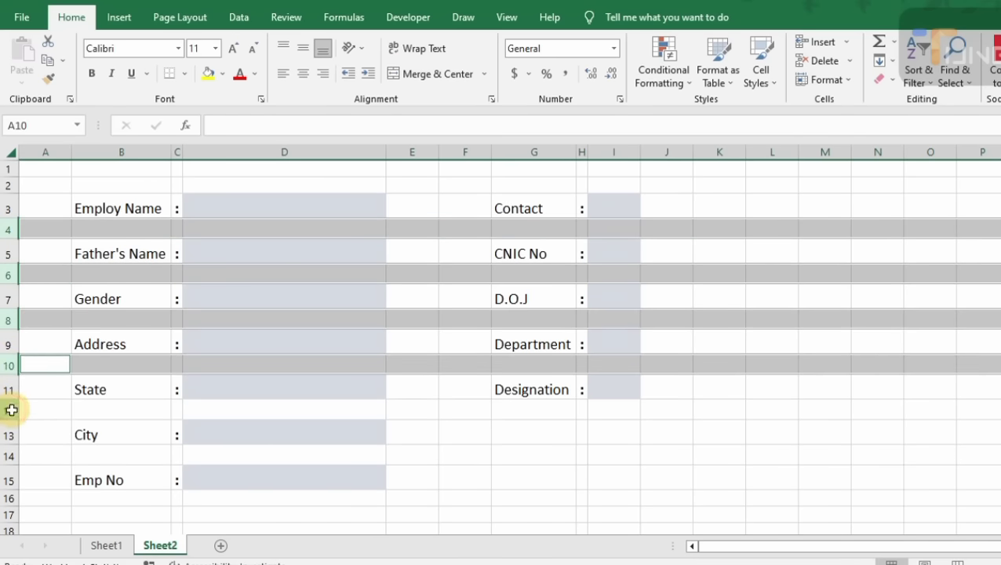
pyautogui.keyDown('ctrl'); pyautogui.click(12, 410); pyautogui.keyUp('ctrl')
pyautogui.keyDown('ctrl'); pyautogui.click(8, 454); pyautogui.keyUp('ctrl')
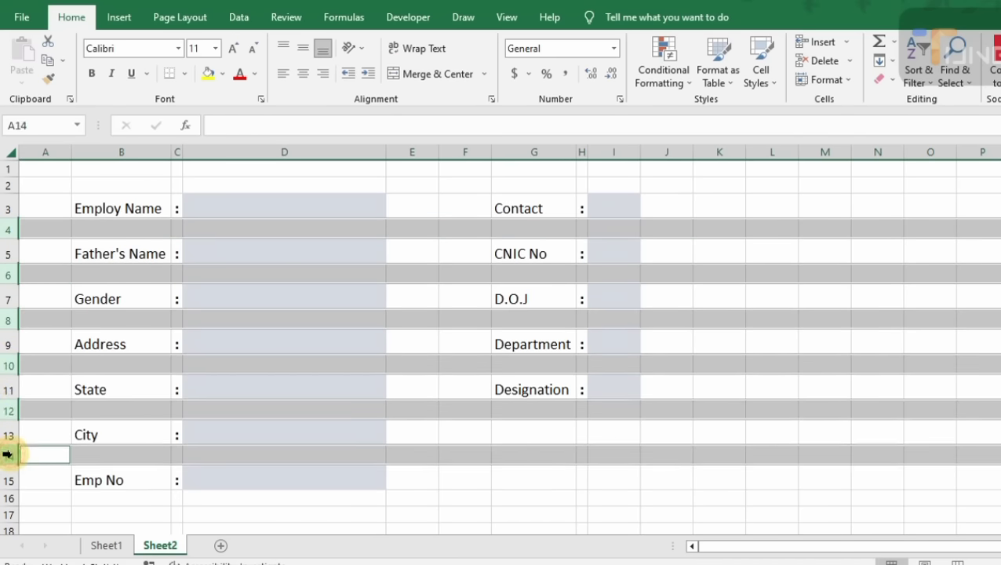
pyautogui.moveTo(8, 240); pyautogui.dragTo(6, 223)
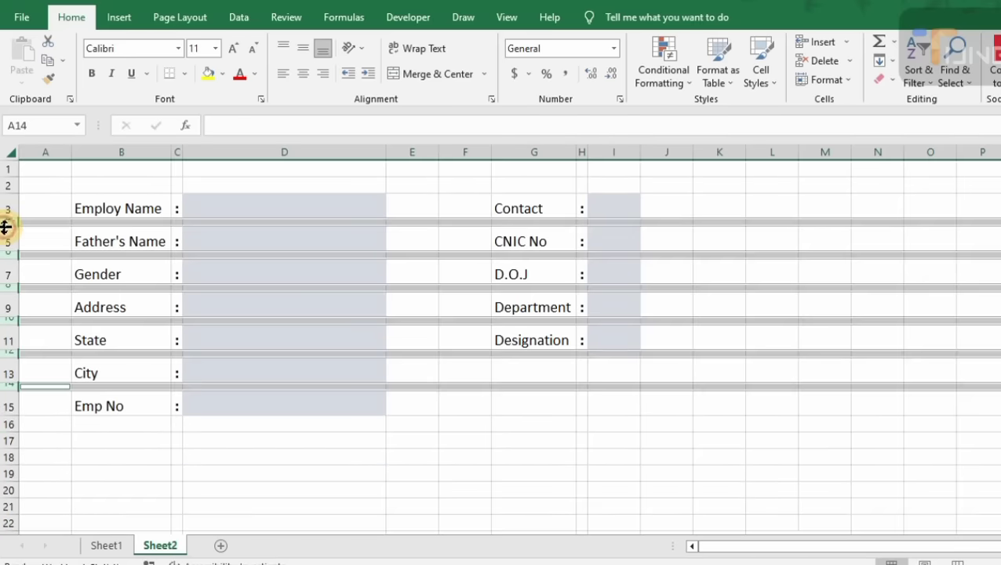
# - Type test entries into D3 and D5, then clear them again
pyautogui.click(334, 200)
pyautogui.write('klsdfj')
pyautogui.press('Return')
pyautogui.press('Return')
pyautogui.write('sdkf')
pyautogui.press('Return')
pyautogui.write('asf')
pyautogui.press('Escape')
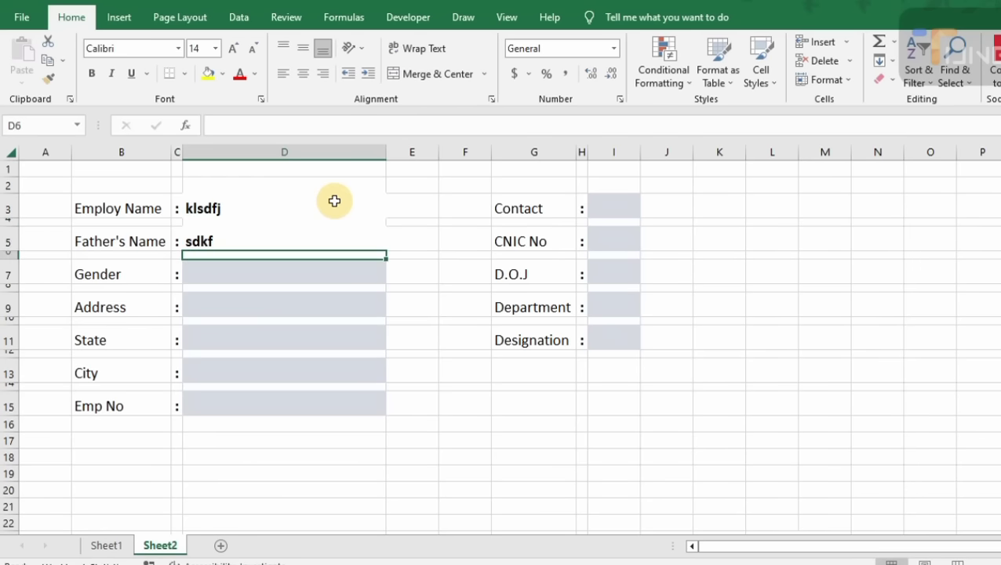
pyautogui.hotkey('shift', 'Up')
pyautogui.hotkey('shift', 'Up')
pyautogui.press('Delete')
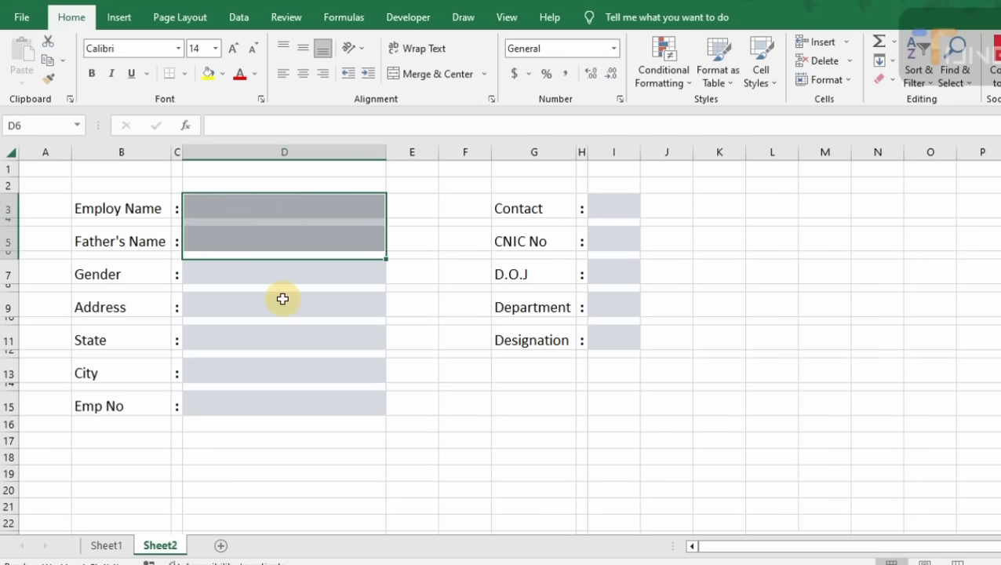
# - Widen column I to about 205 pixels to match the column D entry boxes
pyautogui.click(284, 298)
pyautogui.click(284, 207)
pyautogui.moveTo(641, 151); pyautogui.dragTo(759, 158)
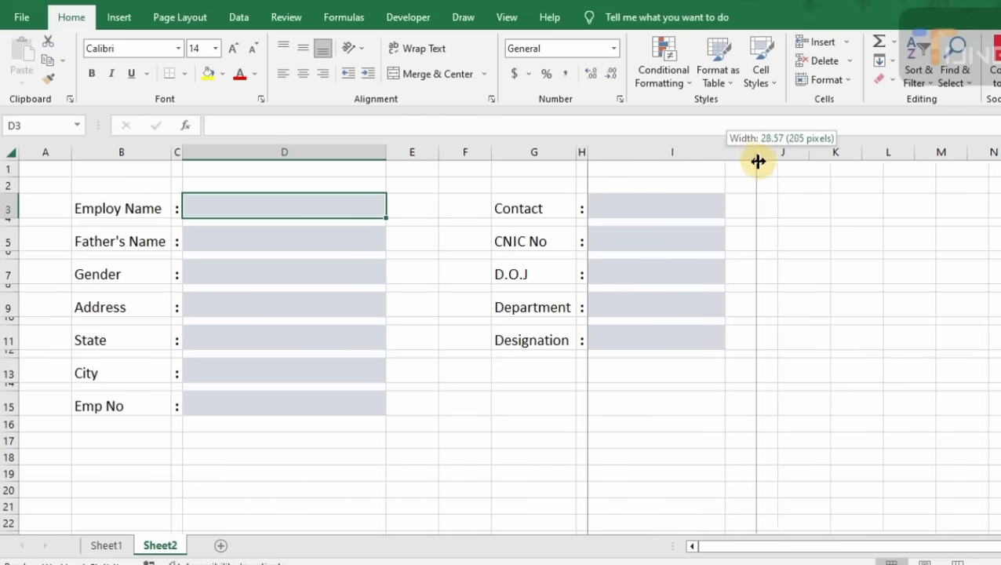
pyautogui.click(408, 207)
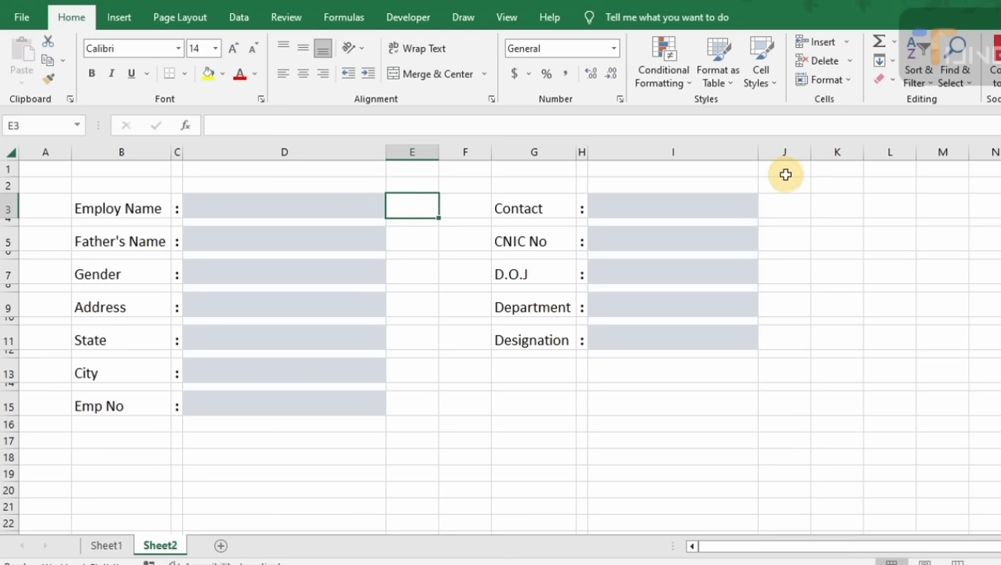
# - Enter =IF(D3="","*",1) in E3 so it shows an asterisk while D3 is empty
pyautogui.write('=i')
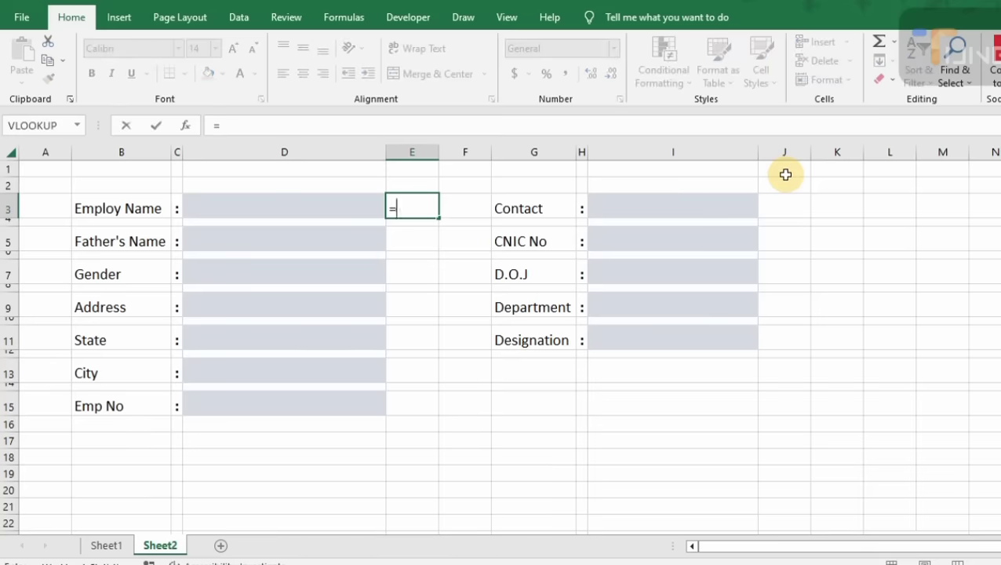
pyautogui.write('f')
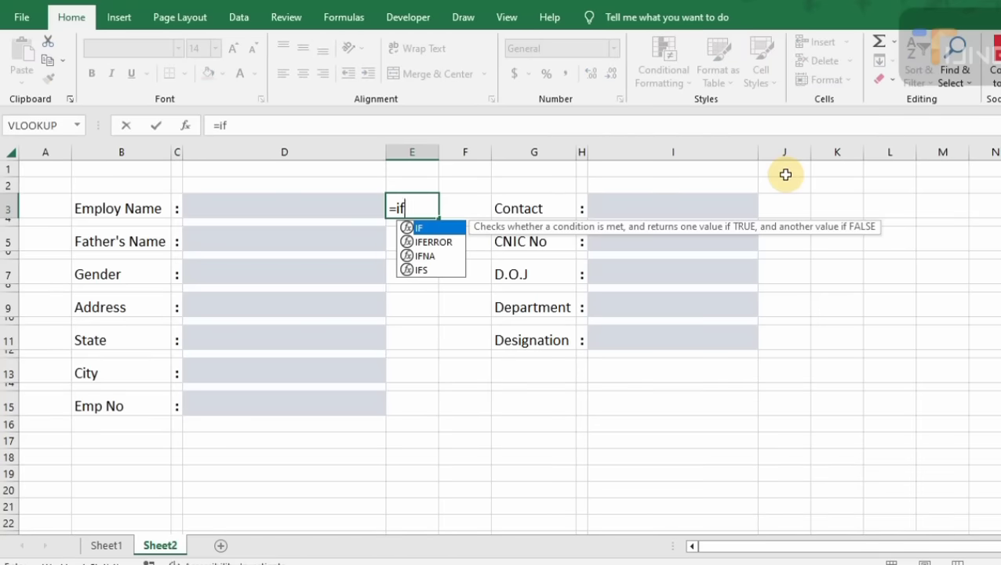
pyautogui.write('(')
pyautogui.press('Right')
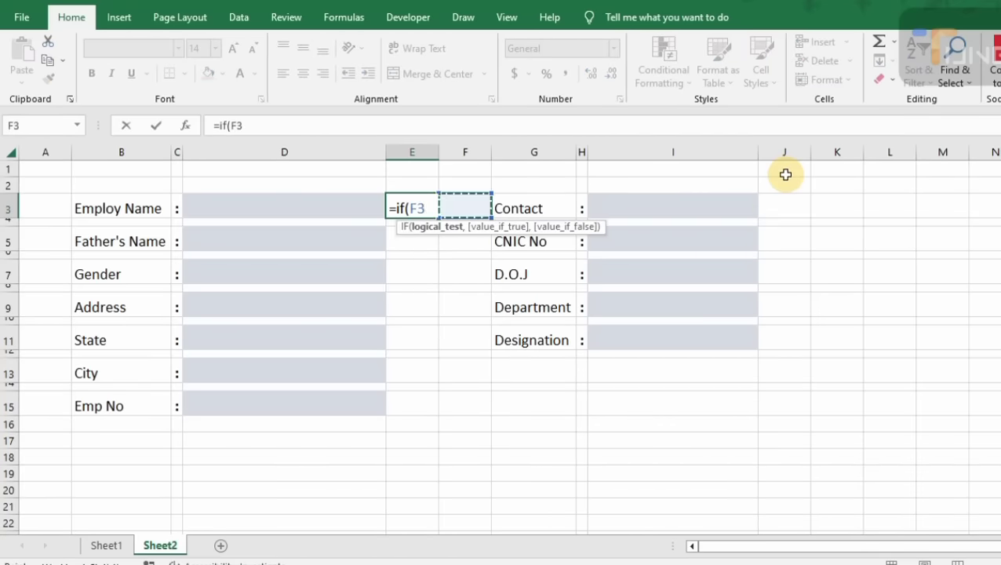
pyautogui.press('Left')
pyautogui.press('Left')
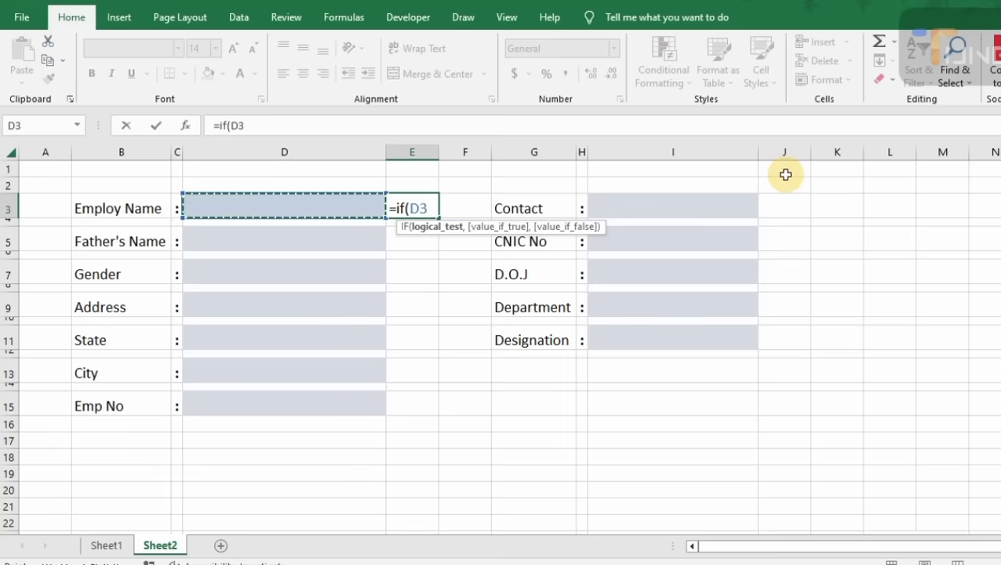
pyautogui.write('=')
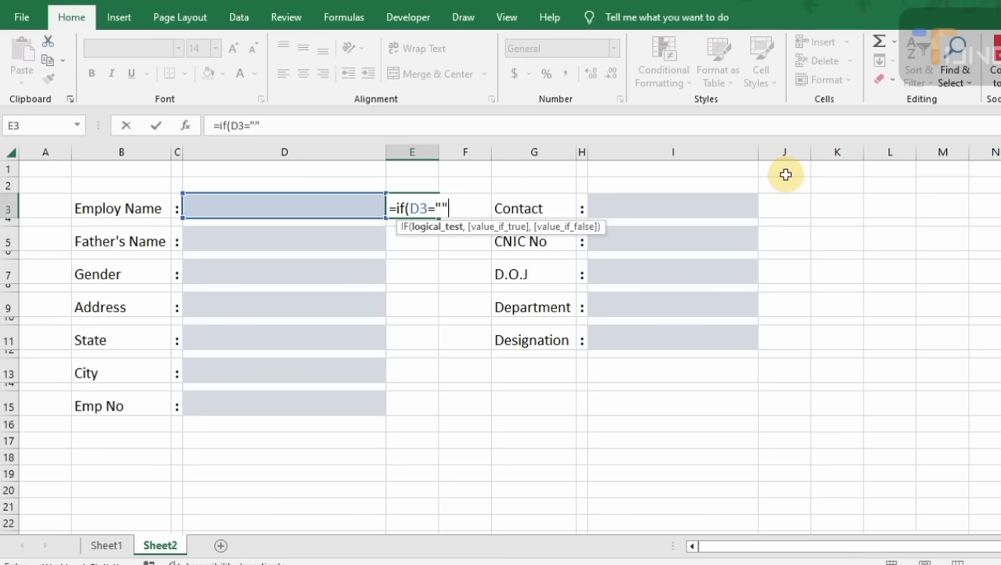
pyautogui.write(',"*')
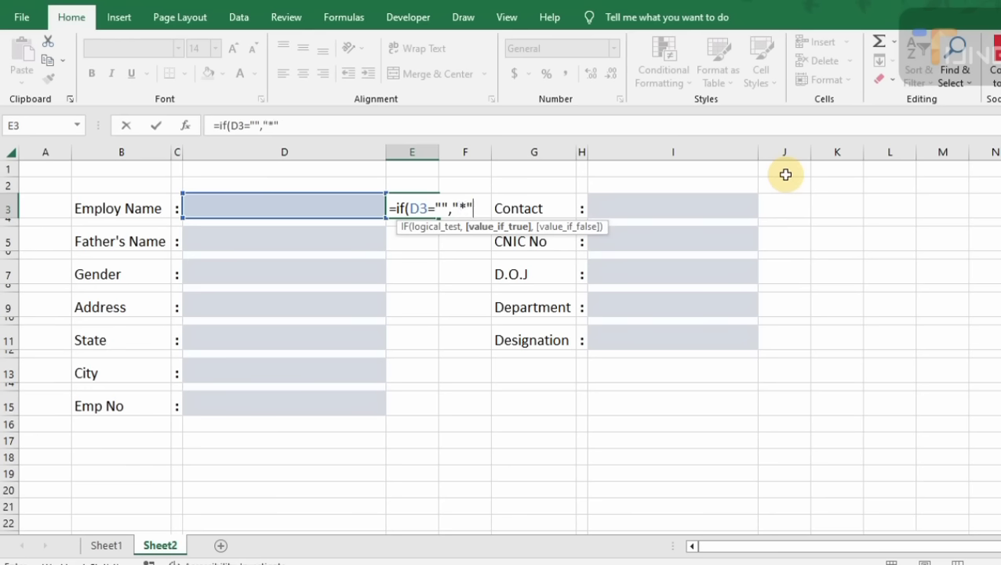
pyautogui.write(',1')
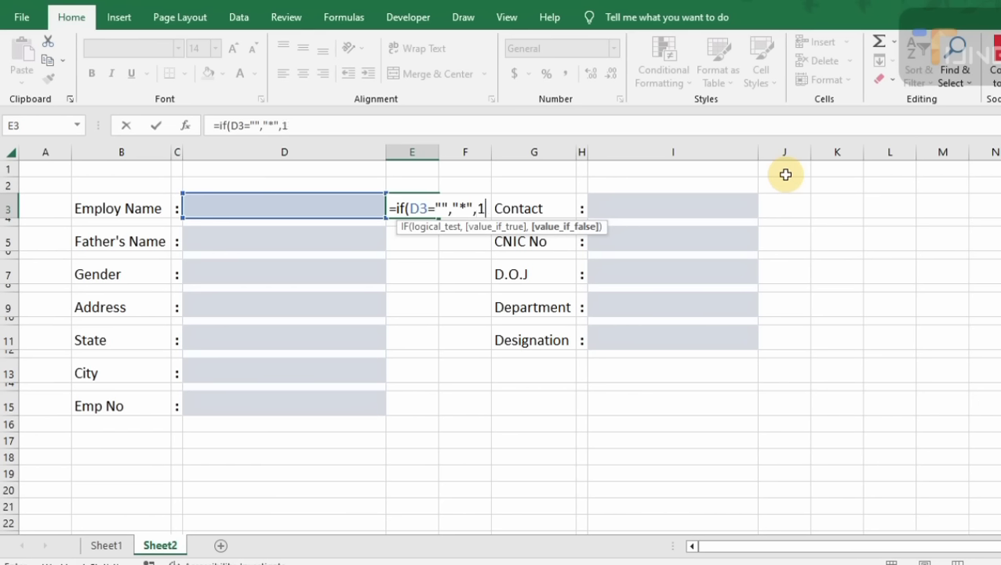
pyautogui.write(')')
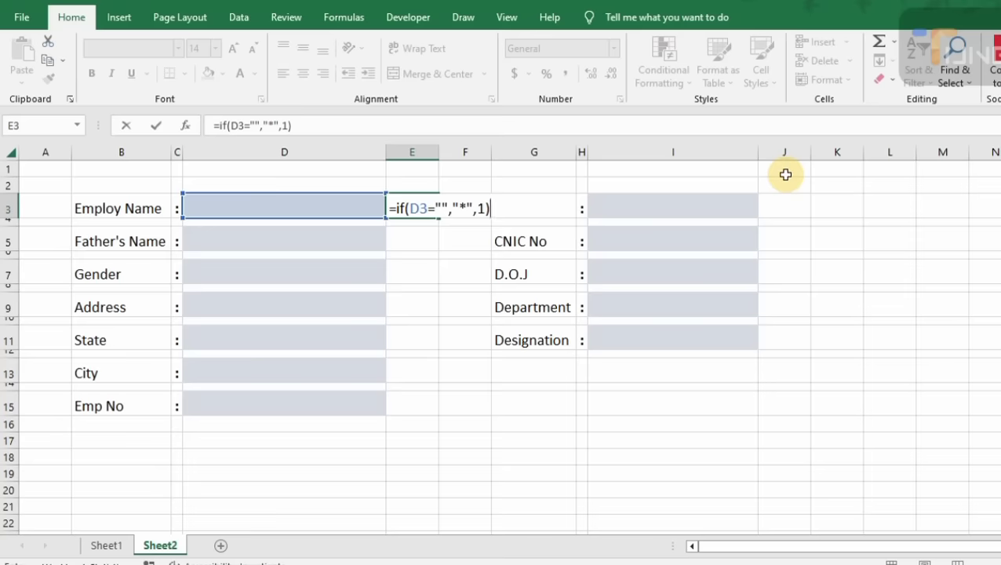
pyautogui.press('Return')
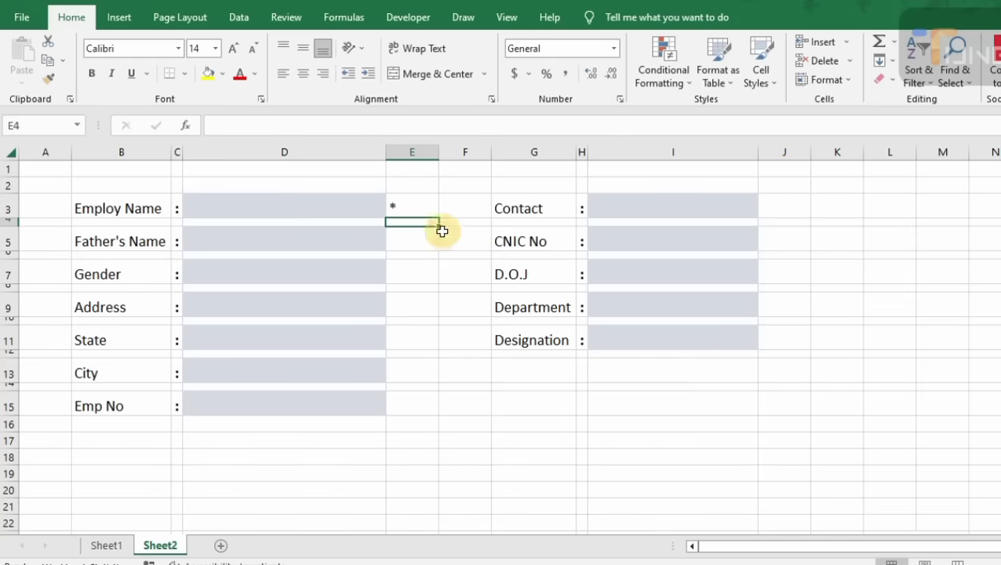
# - Format the E3 asterisk centred, red and in a larger font size
pyautogui.click(412, 209)
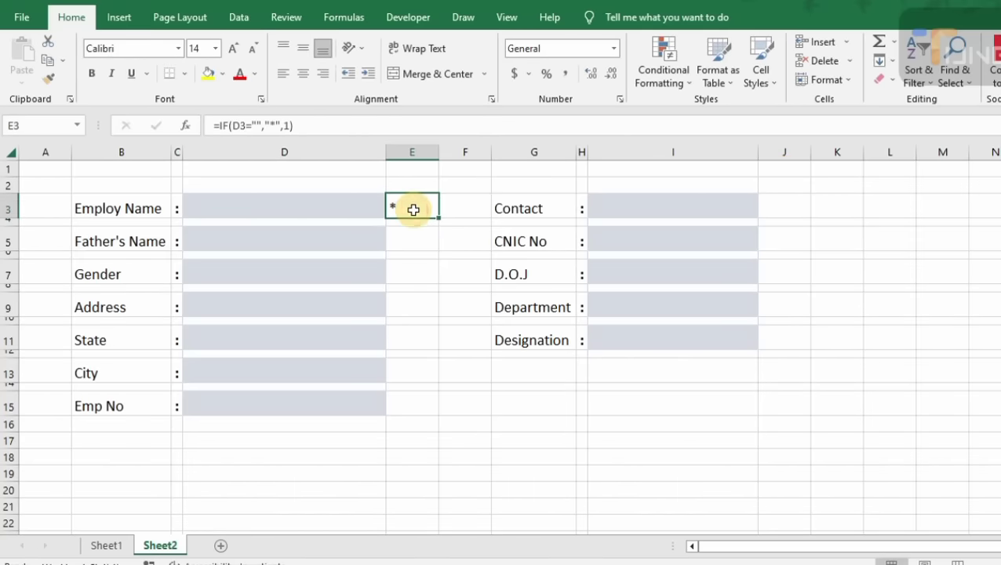
pyautogui.click(303, 78)
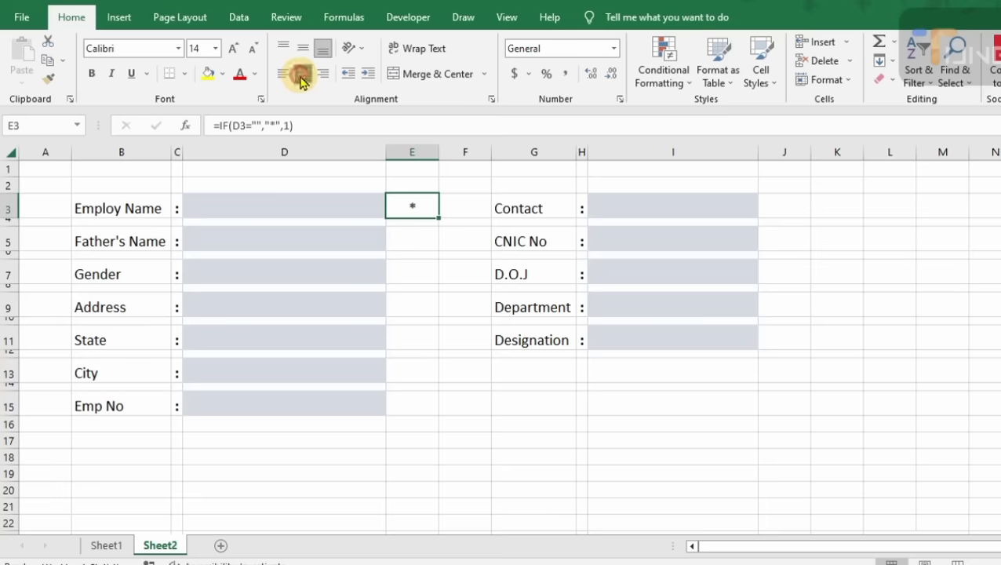
pyautogui.click(240, 79)
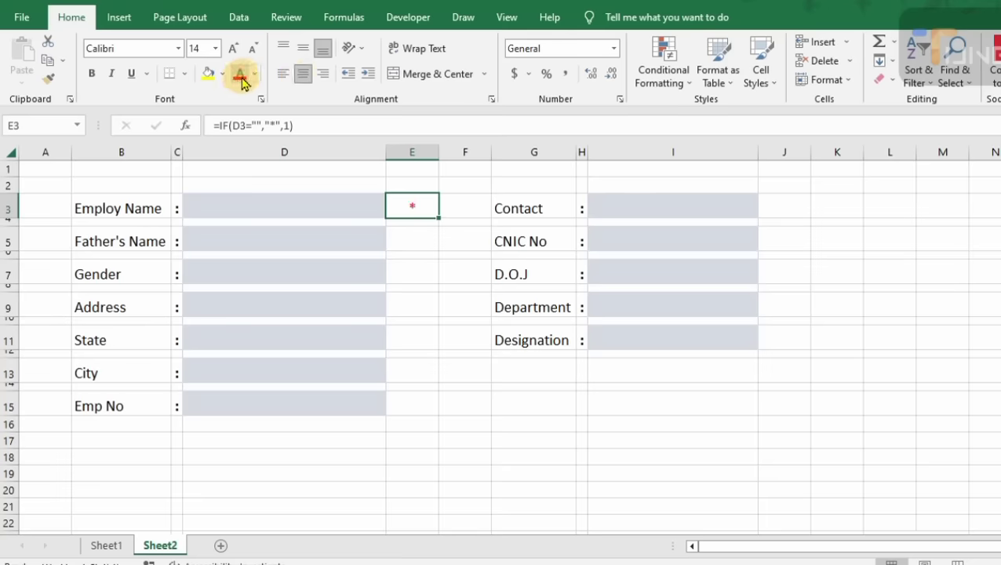
pyautogui.click(235, 50)
pyautogui.click(235, 50)
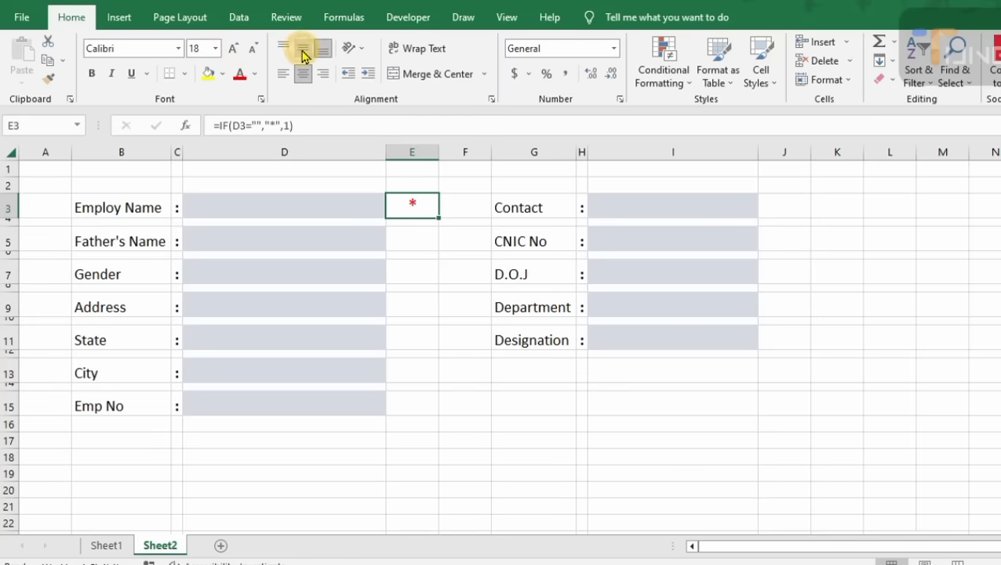
# - Copy the E3 marker into E5, E9, E11, E13 and E15, leaving the Gender row E7 empty
pyautogui.hotkey('ctrl', 'c')
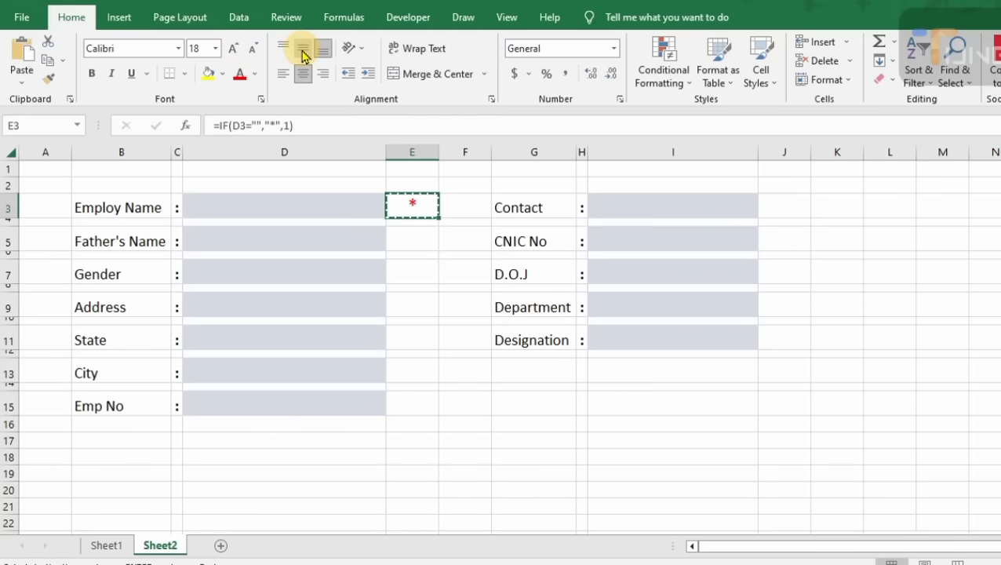
pyautogui.click(405, 240)
pyautogui.hotkey('ctrl', 'v')
pyautogui.click(407, 273)
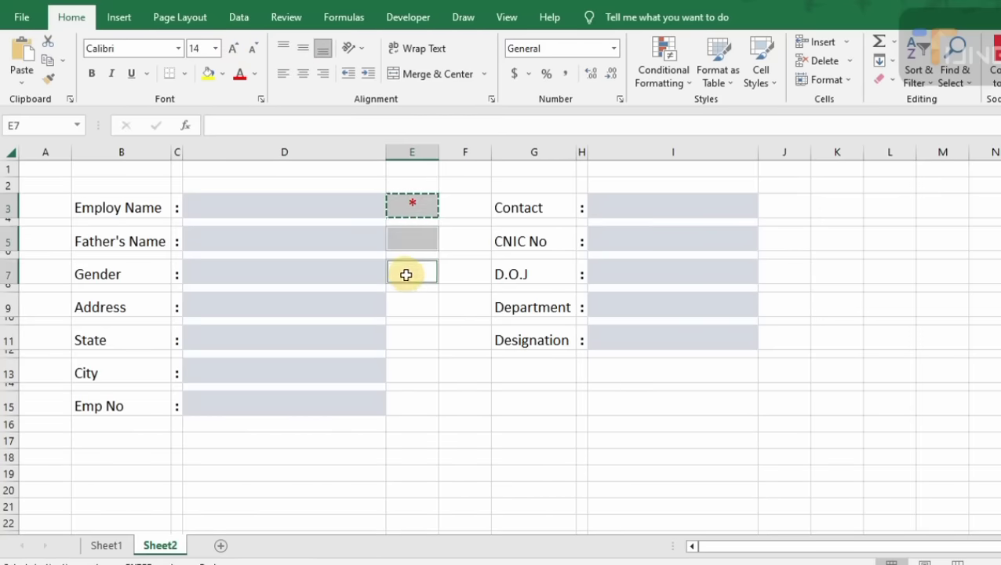
pyautogui.hotkey('ctrl', 'v')
pyautogui.click(408, 306)
pyautogui.hotkey('ctrl', 'v')
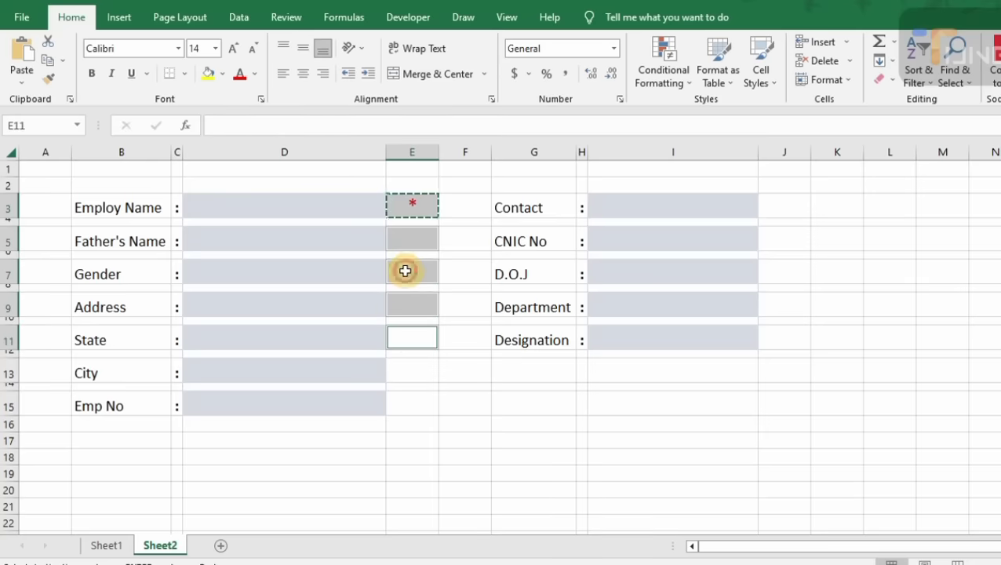
pyautogui.click(405, 270)
pyautogui.press('Delete')
pyautogui.click(408, 340)
pyautogui.hotkey('ctrl', 'v')
pyautogui.click(407, 370)
pyautogui.hotkey('ctrl', 'v')
pyautogui.click(406, 410)
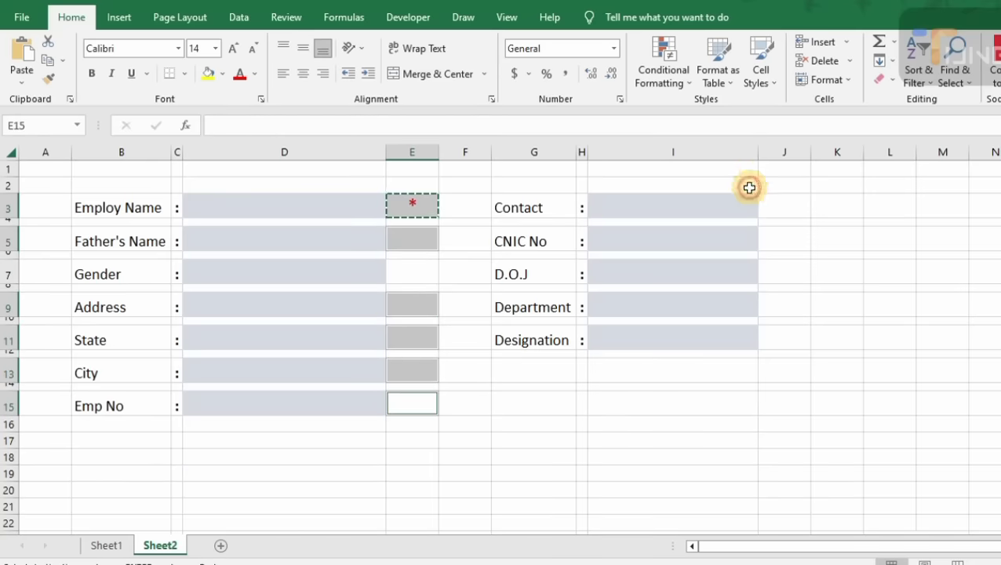
pyautogui.hotkey('ctrl', 'v')
# - Paste the marker formula into J3, J5, J7, J9 and J11
pyautogui.click(771, 201)
pyautogui.hotkey('ctrl', 'v')
pyautogui.click(786, 239)
pyautogui.hotkey('ctrl', 'v')
pyautogui.click(786, 271)
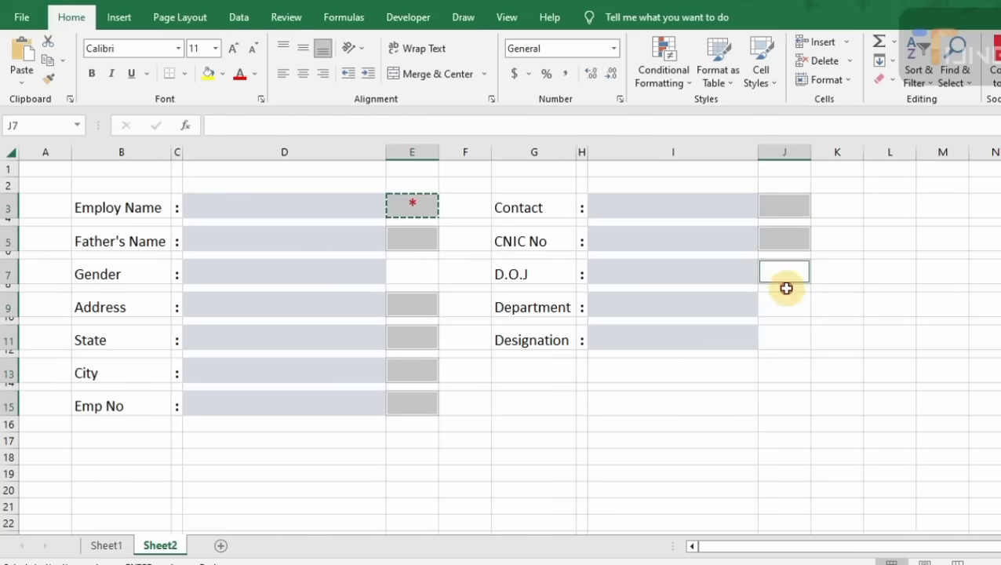
pyautogui.hotkey('ctrl', 'v')
pyautogui.click(785, 306)
pyautogui.hotkey('ctrl', 'v')
pyautogui.click(784, 340)
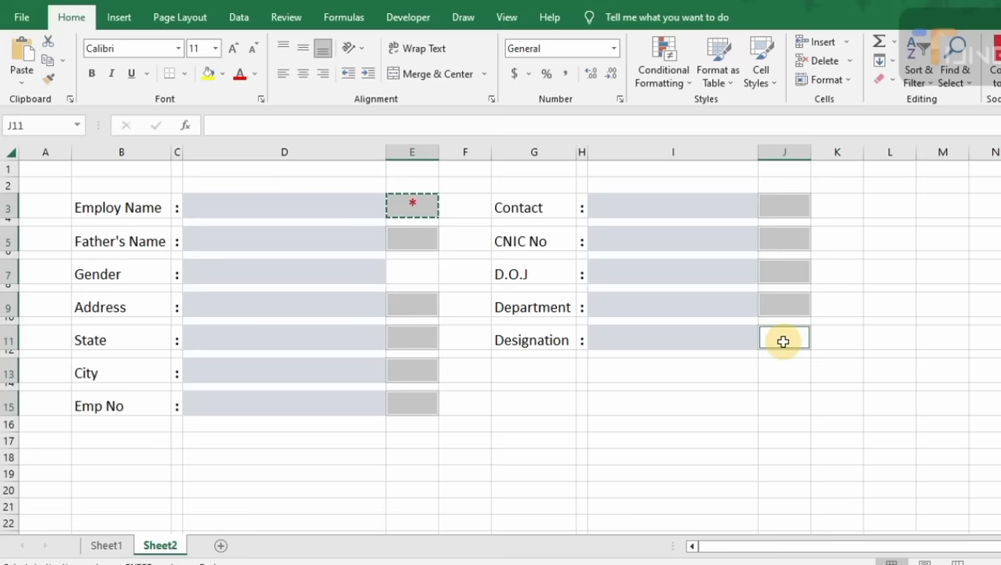
pyautogui.hotkey('ctrl', 'v')
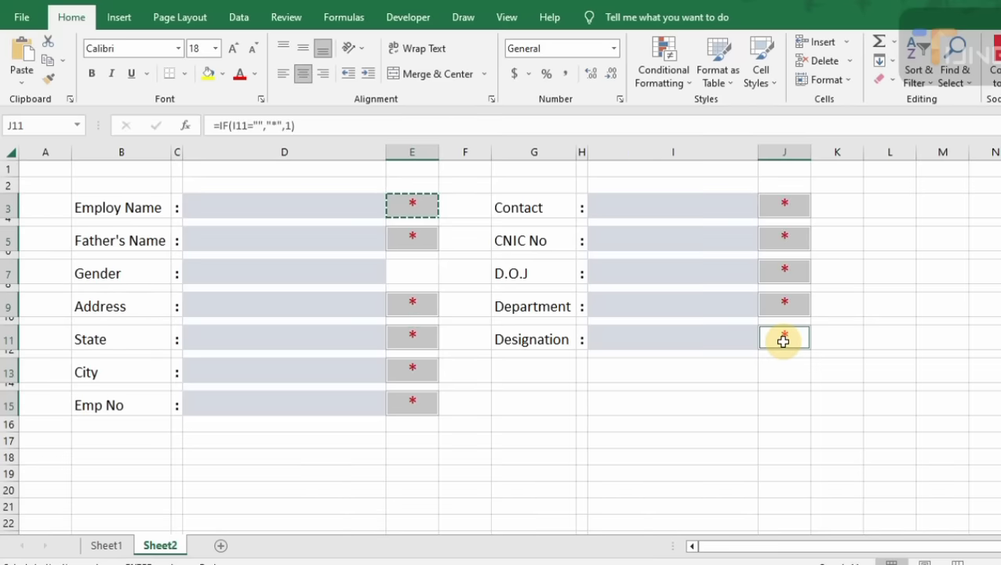
pyautogui.press('Escape')
# - Narrow columns E and J to fit the asterisks
pyautogui.moveTo(434, 155); pyautogui.dragTo(414, 155)
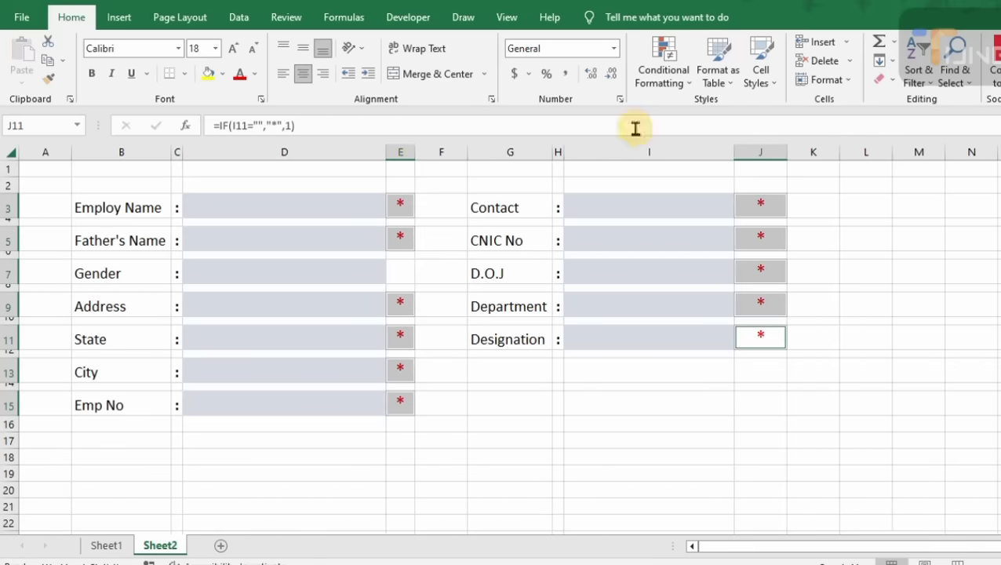
pyautogui.moveTo(787, 153); pyautogui.dragTo(761, 161)
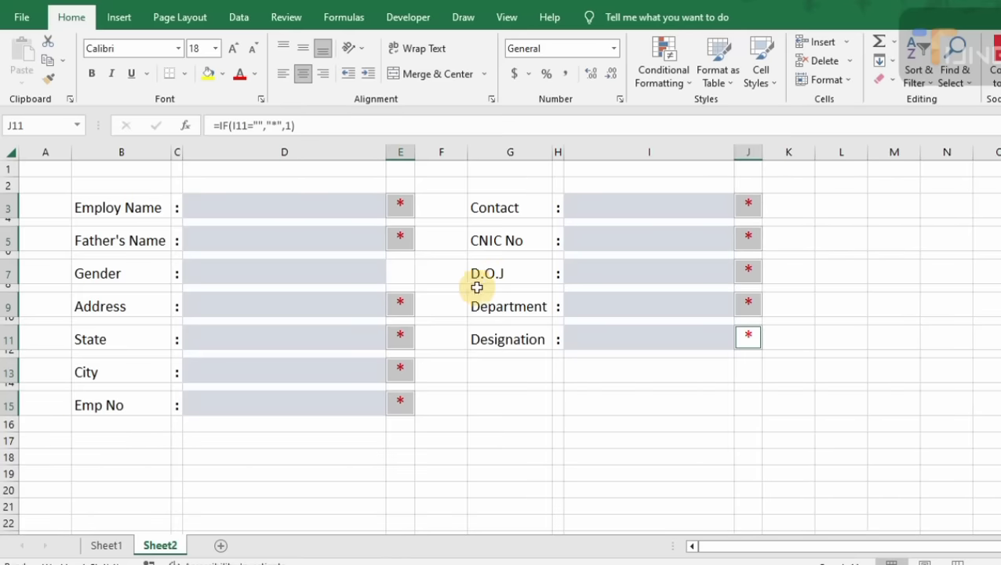
pyautogui.click(454, 277)
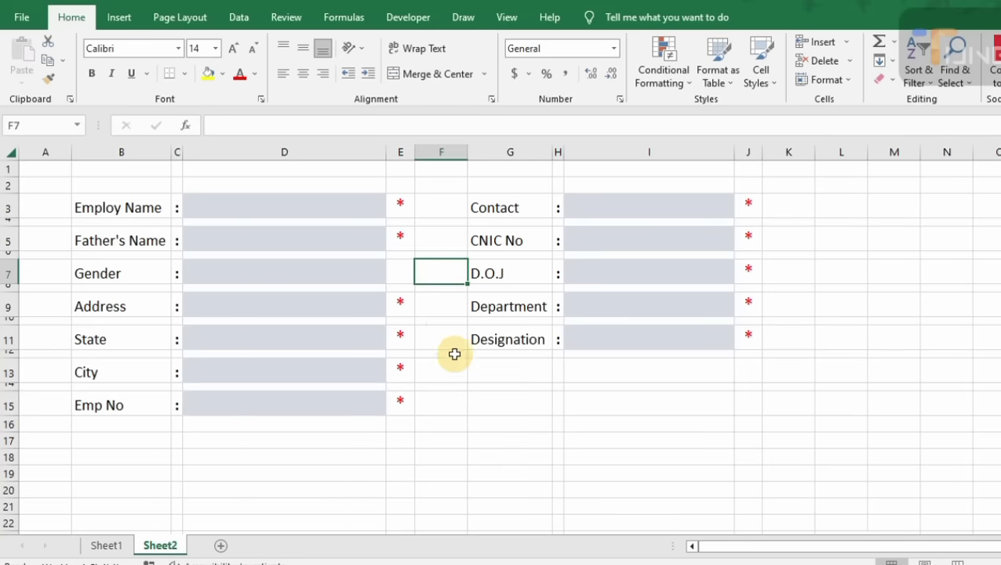
# - Multi-select asterisk cells E3, E5, E9, E11, E13, E15 and J3, J5, J7, J9, J11
pyautogui.click(399, 206)
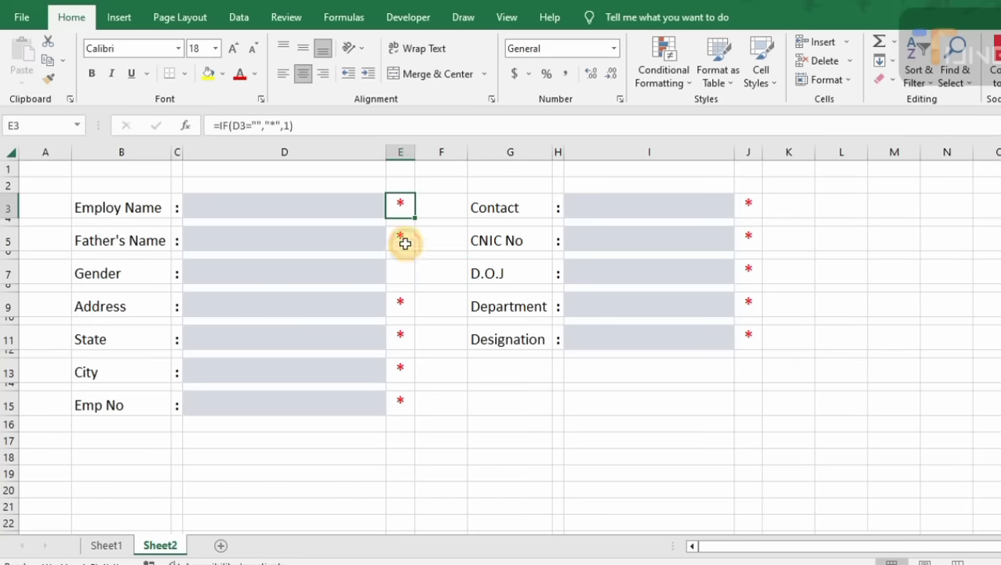
pyautogui.keyDown('ctrl'); pyautogui.click(402, 238); pyautogui.keyUp('ctrl')
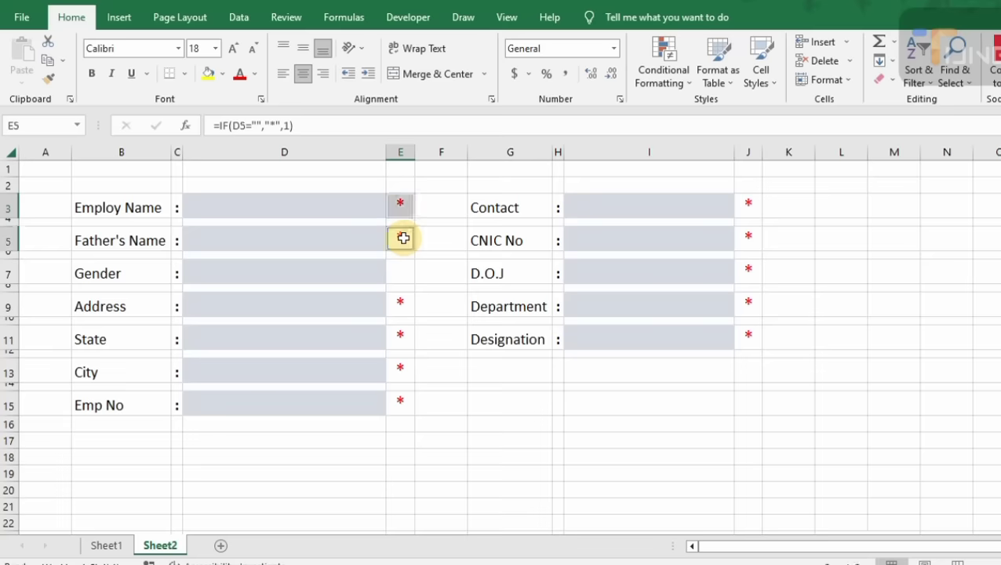
pyautogui.keyDown('ctrl'); pyautogui.click(399, 302); pyautogui.keyUp('ctrl')
pyautogui.keyDown('ctrl'); pyautogui.click(399, 350); pyautogui.keyUp('ctrl')
pyautogui.keyDown('ctrl'); pyautogui.click(398, 340); pyautogui.keyUp('ctrl')
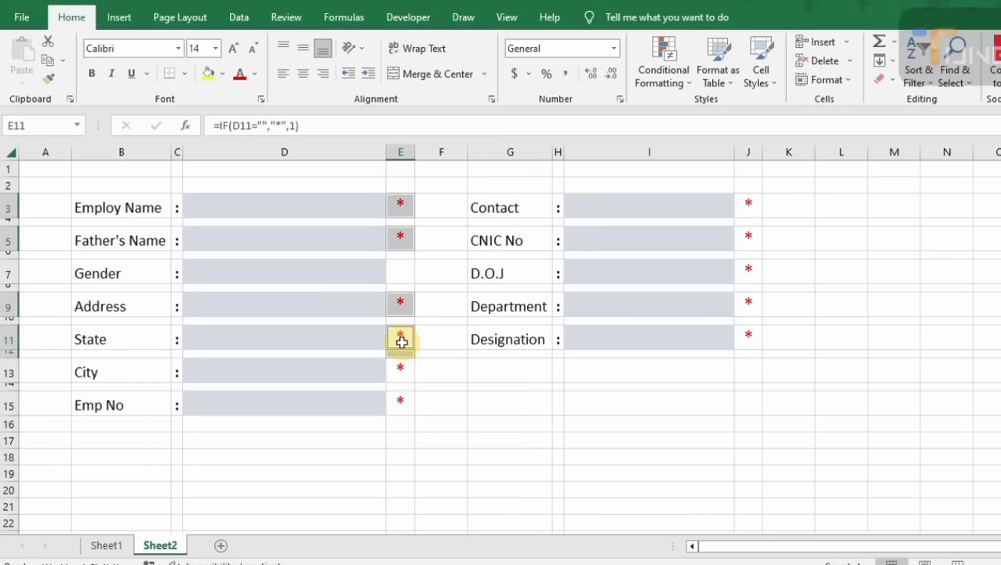
pyautogui.keyDown('ctrl'); pyautogui.click(400, 368); pyautogui.keyUp('ctrl')
pyautogui.keyDown('ctrl'); pyautogui.click(400, 402); pyautogui.keyUp('ctrl')
pyautogui.keyDown('ctrl'); pyautogui.click(751, 202); pyautogui.keyUp('ctrl')
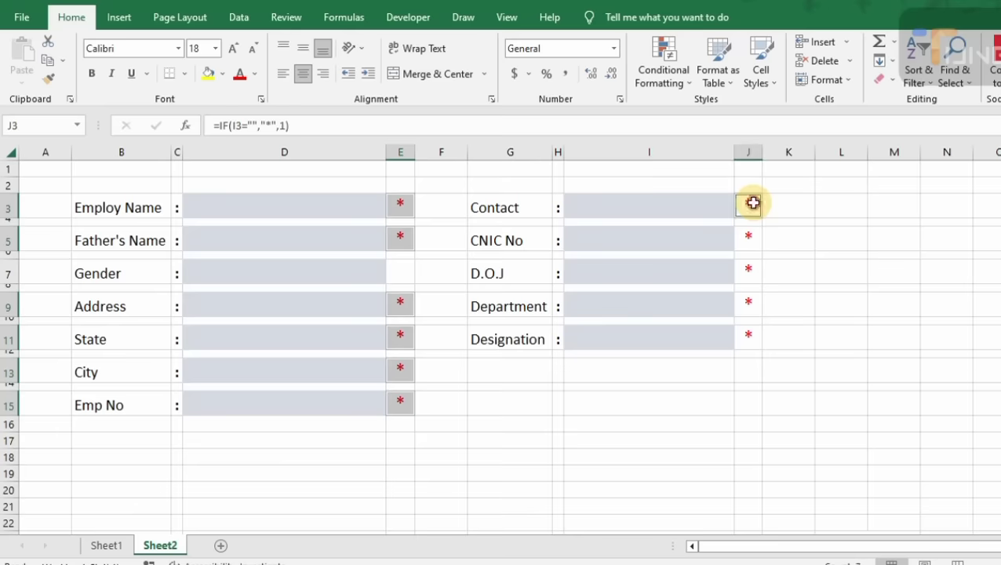
pyautogui.keyDown('ctrl'); pyautogui.click(751, 234); pyautogui.keyUp('ctrl')
pyautogui.keyDown('ctrl'); pyautogui.click(753, 271); pyautogui.keyUp('ctrl')
pyautogui.keyDown('ctrl'); pyautogui.click(750, 305); pyautogui.keyUp('ctrl')
pyautogui.keyDown('ctrl'); pyautogui.click(752, 340); pyautogui.keyUp('ctrl')
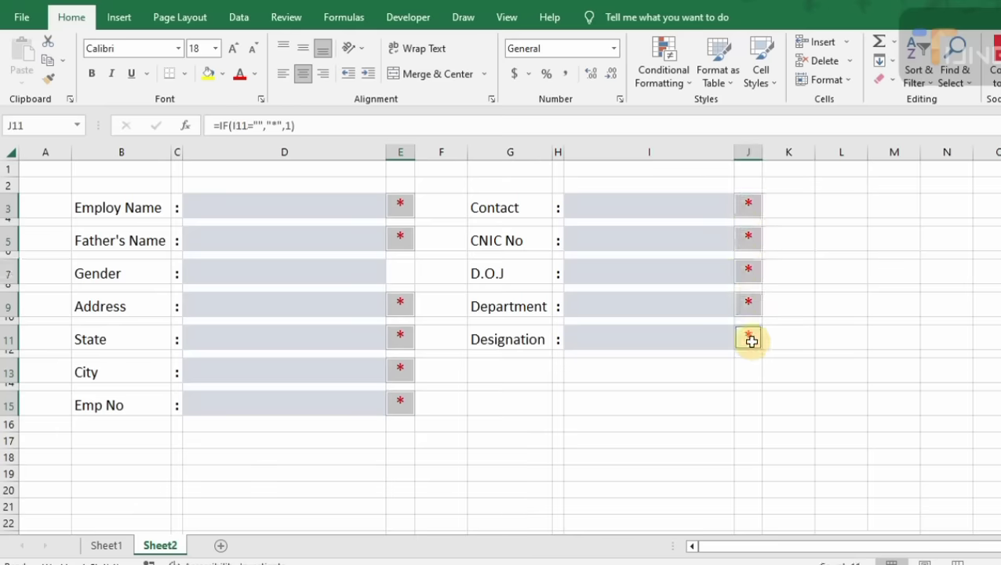
# - Create an Icon Sets rule with the cross/exclamation/check style and No Cell Icon for the lower two levels
pyautogui.click(671, 76)
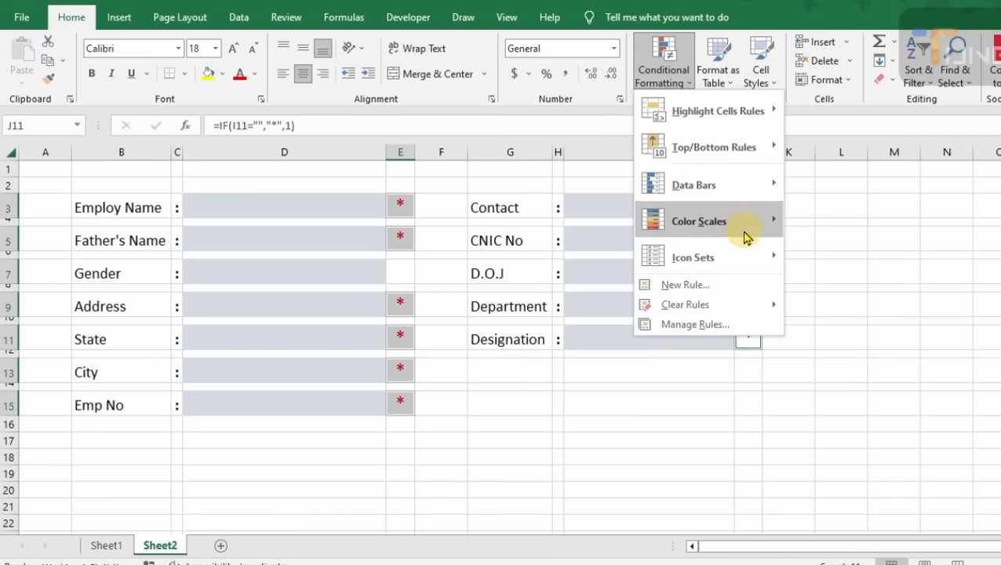
pyautogui.click(702, 287)
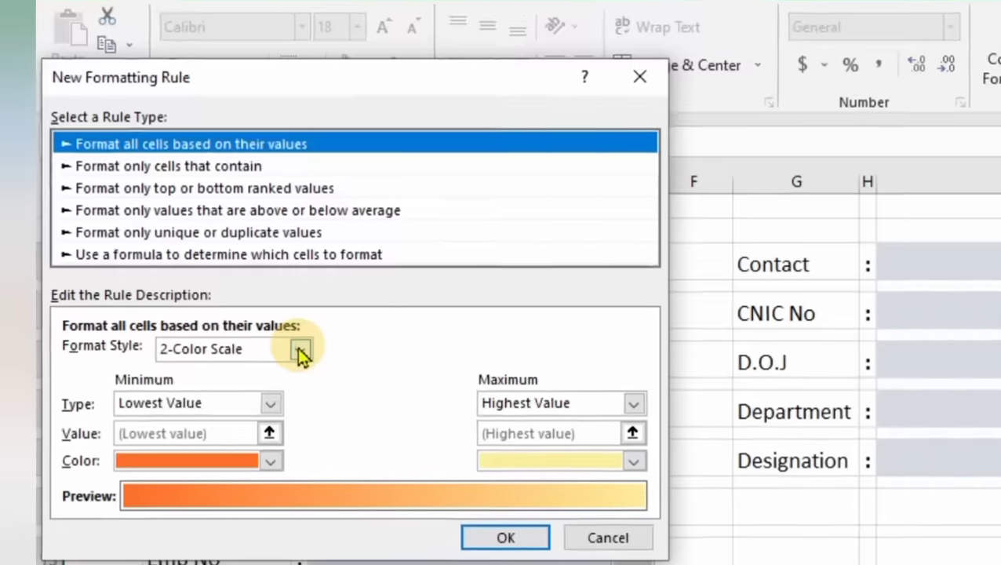
pyautogui.click(290, 346)
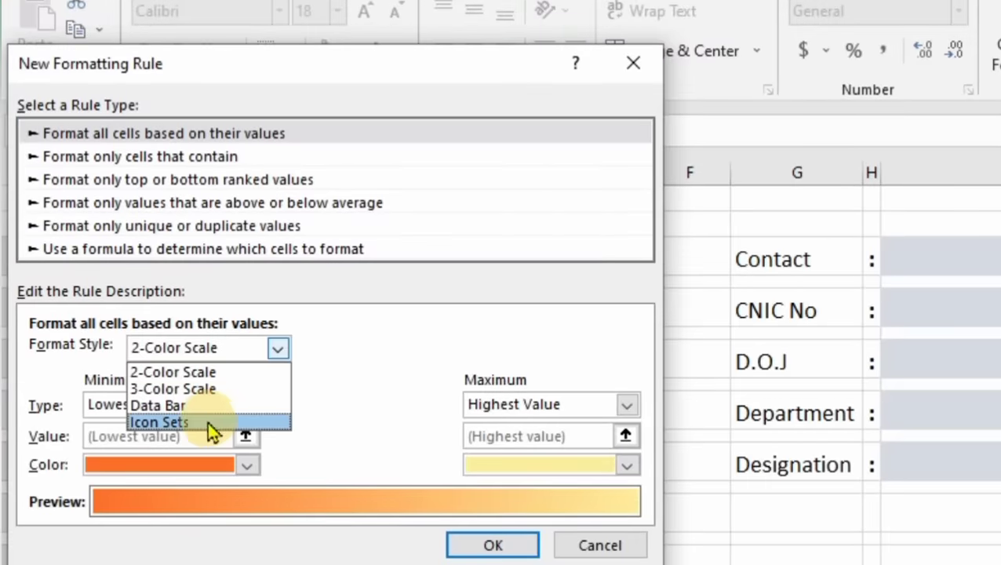
pyautogui.click(204, 423)
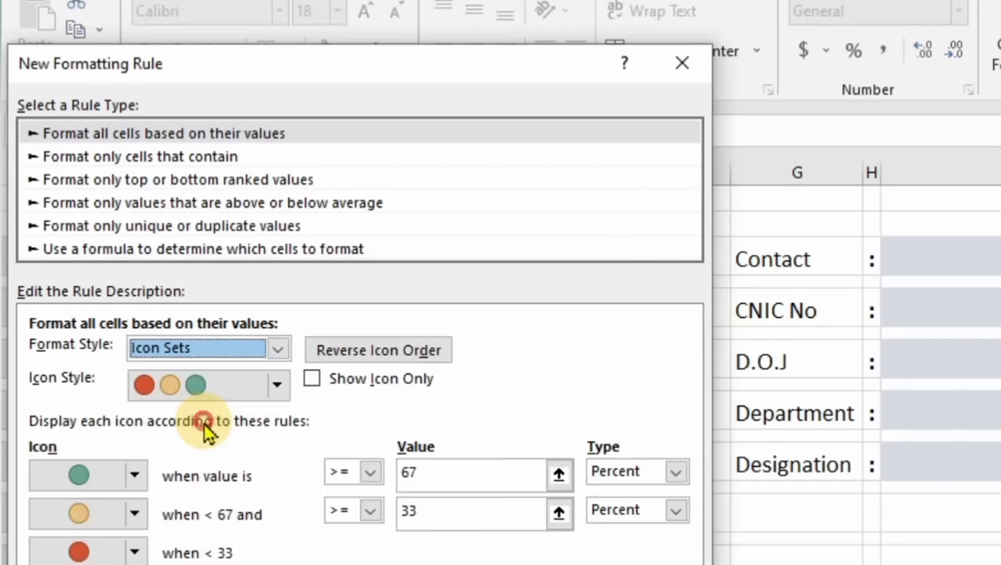
pyautogui.click(278, 386)
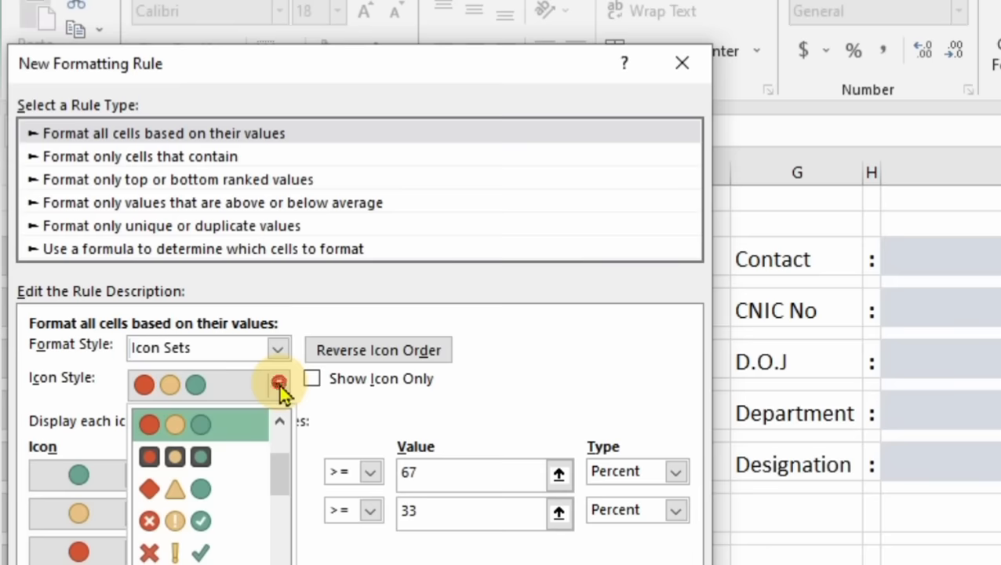
pyautogui.click(203, 554)
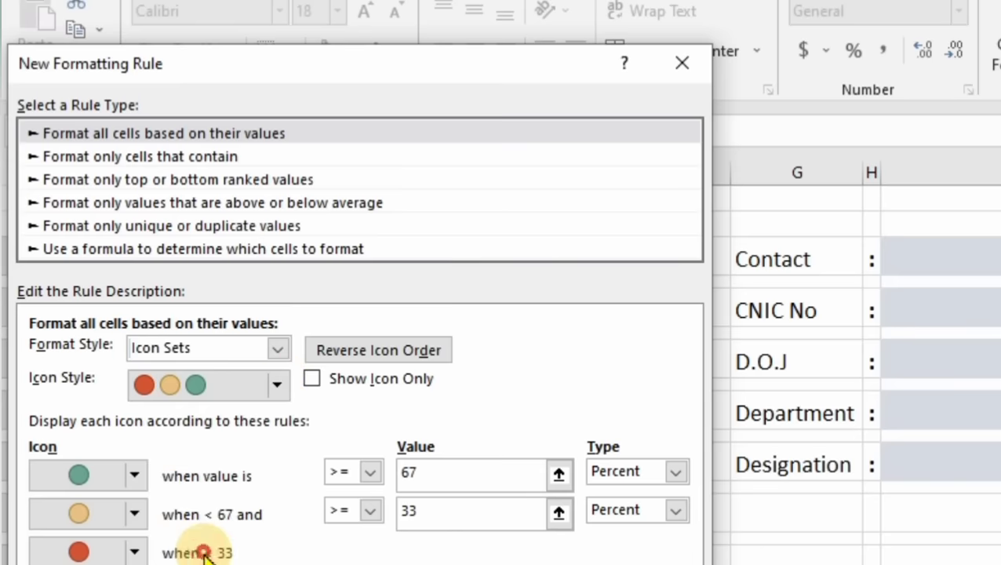
pyautogui.click(134, 514)
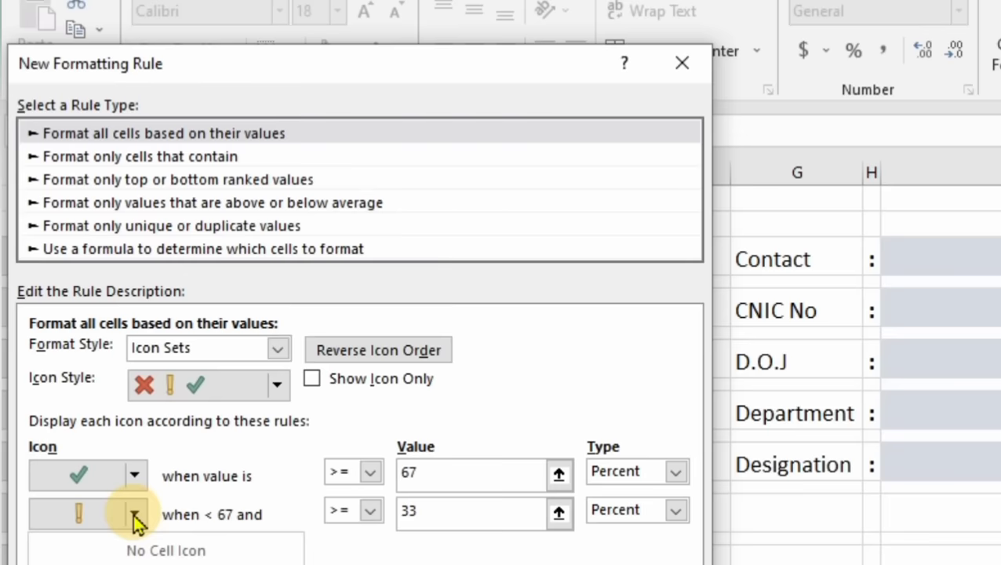
pyautogui.click(157, 554)
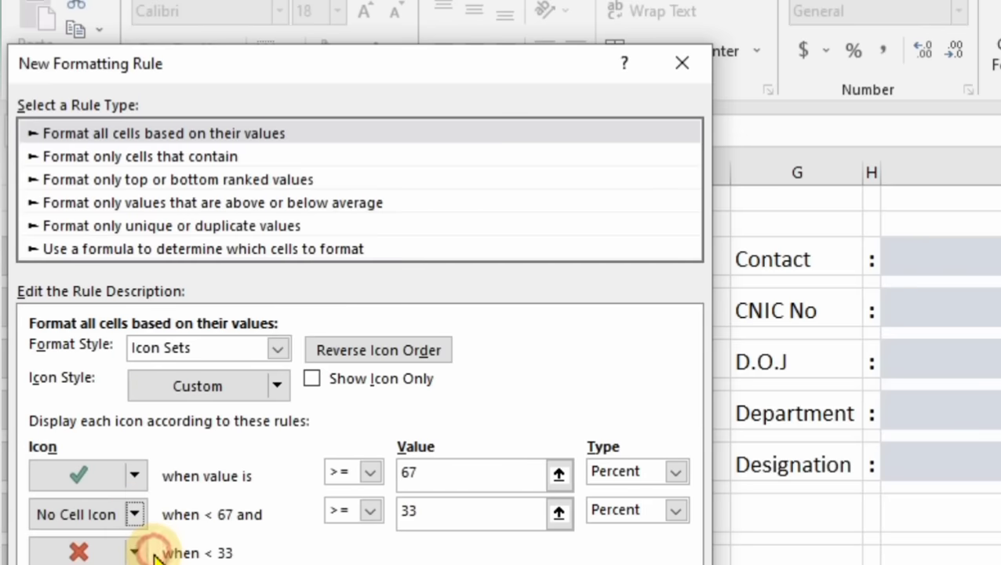
pyautogui.click(137, 554)
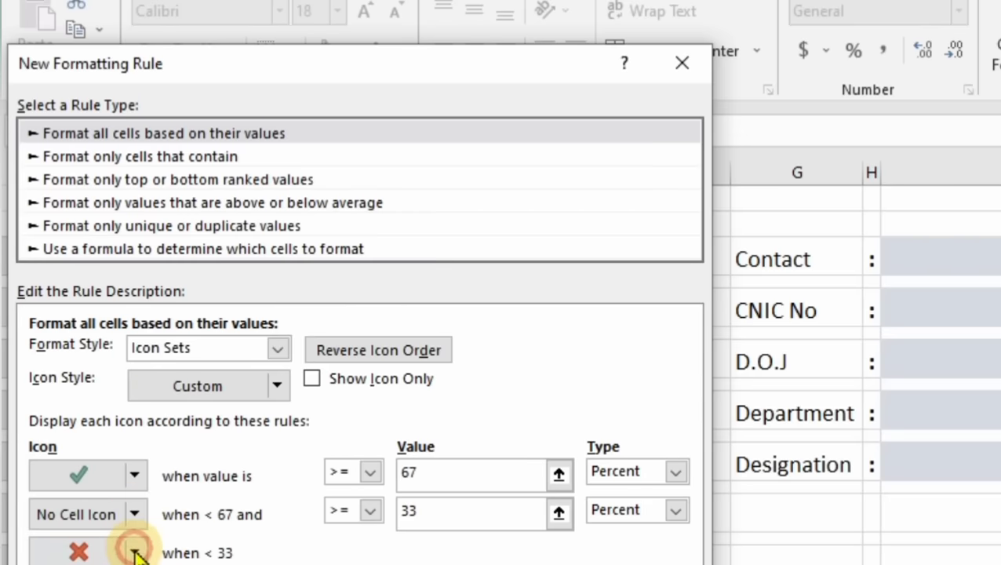
pyautogui.click(134, 554)
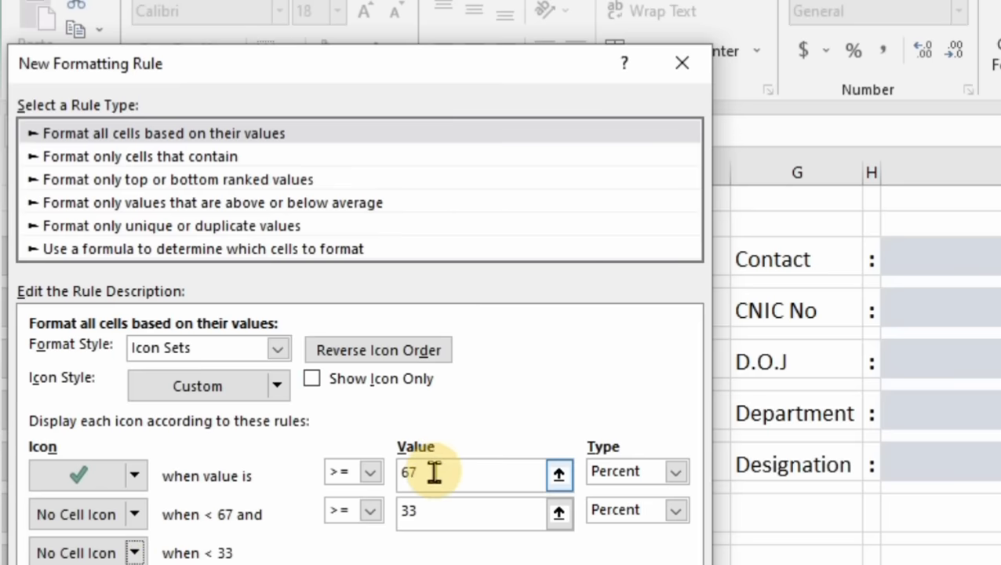
# - Set the icon thresholds to 1 and 0, show icons only, and apply the rule
pyautogui.moveTo(435, 471); pyautogui.dragTo(390, 479)
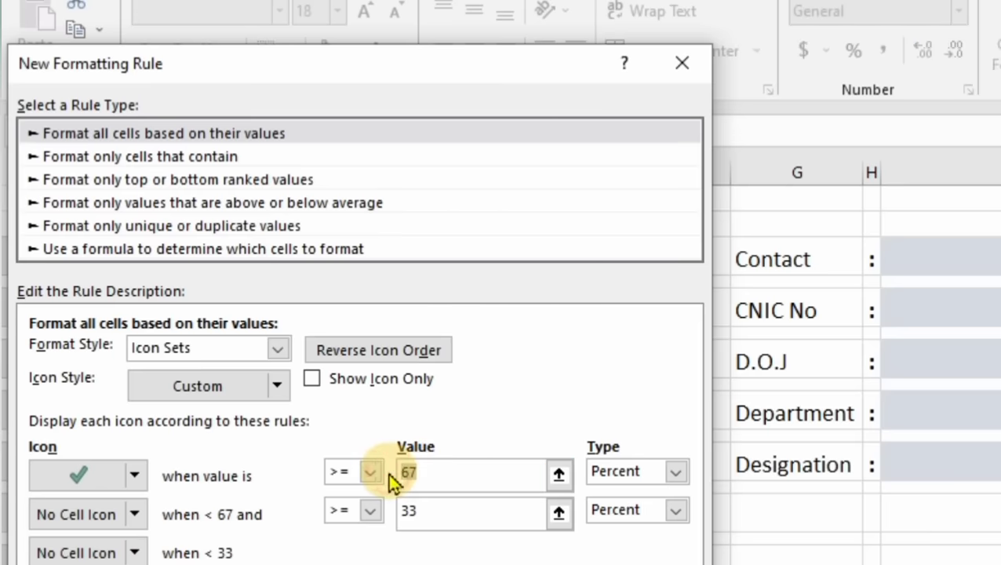
pyautogui.write('1')
pyautogui.click(421, 511)
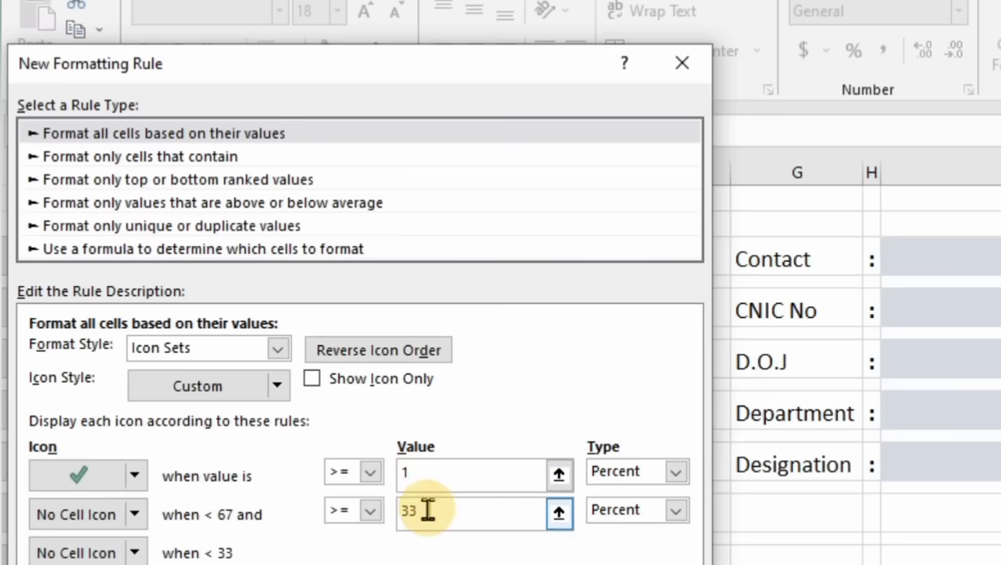
pyautogui.moveTo(417, 511); pyautogui.dragTo(385, 514)
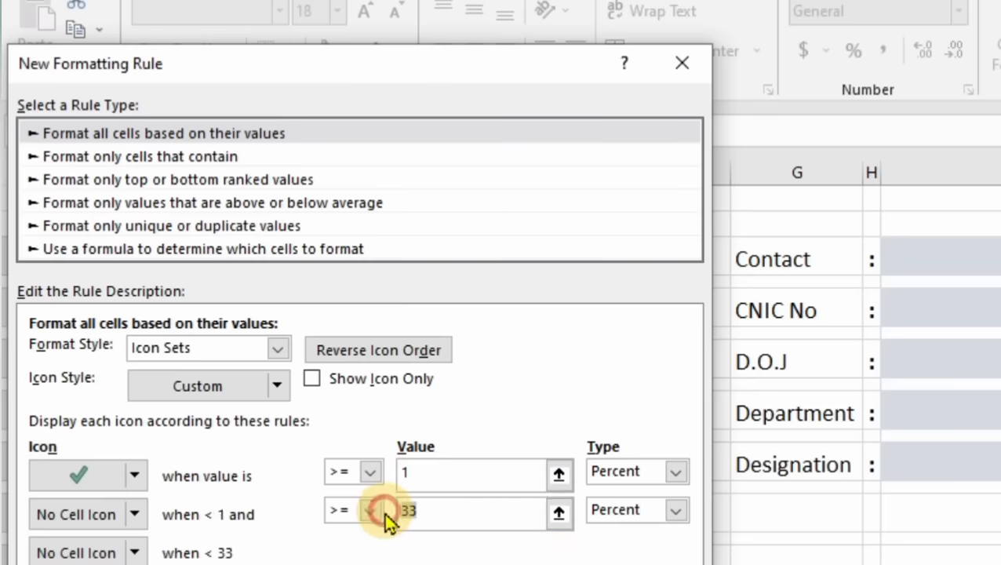
pyautogui.write('0')
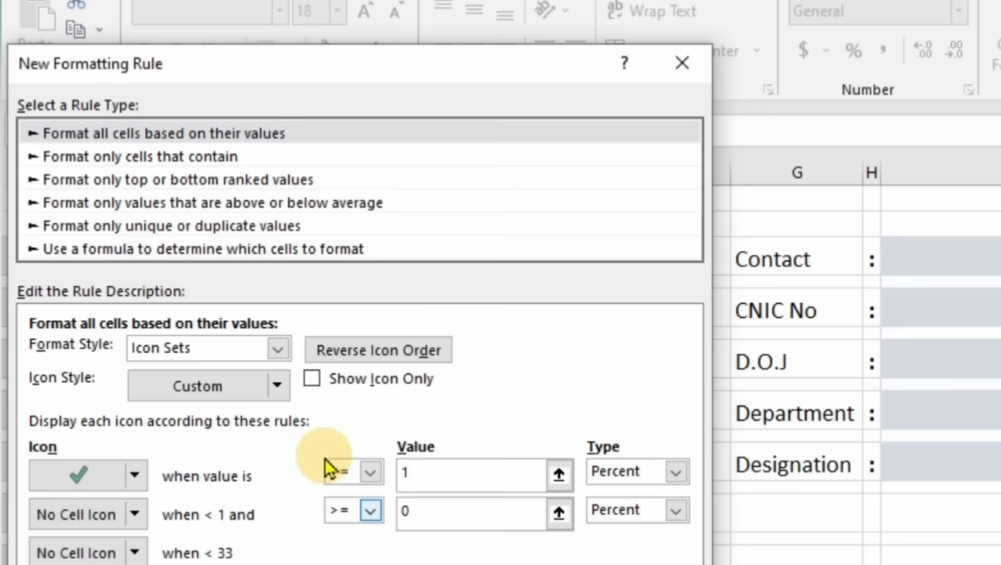
pyautogui.click(313, 380)
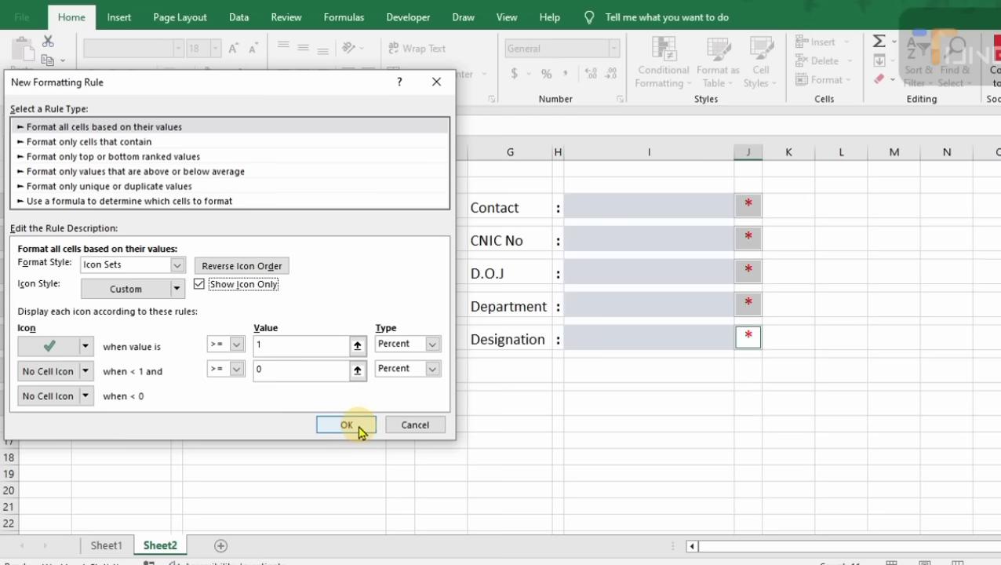
pyautogui.click(358, 424)
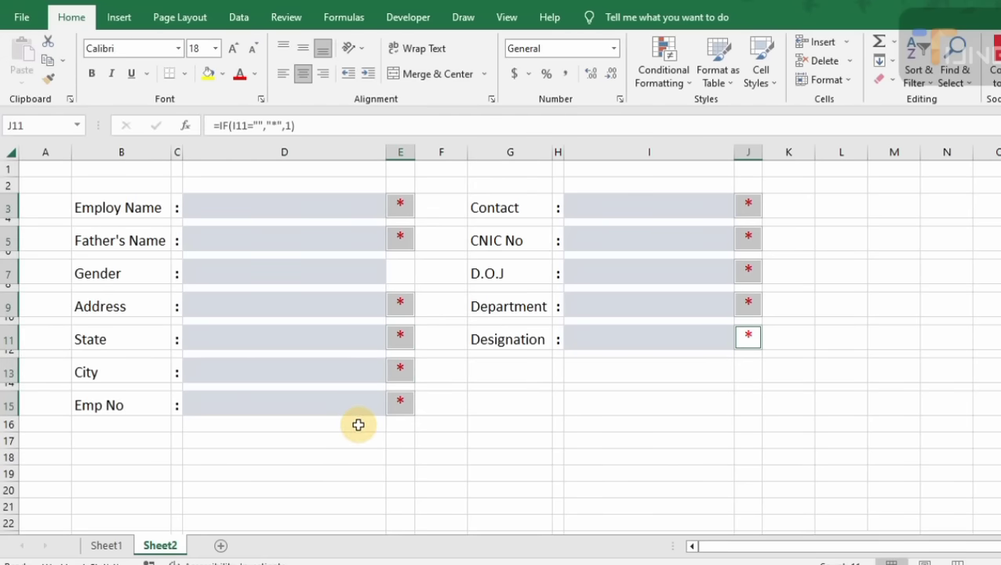
# - Enter the sample name 'As' in the Employ Name cell D3
pyautogui.click(276, 213)
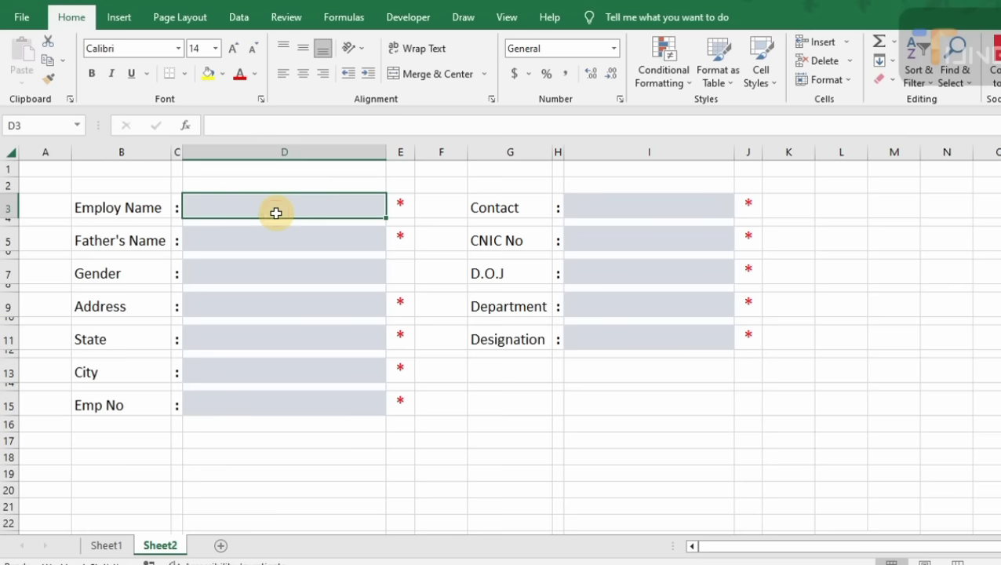
pyautogui.write('Asad')
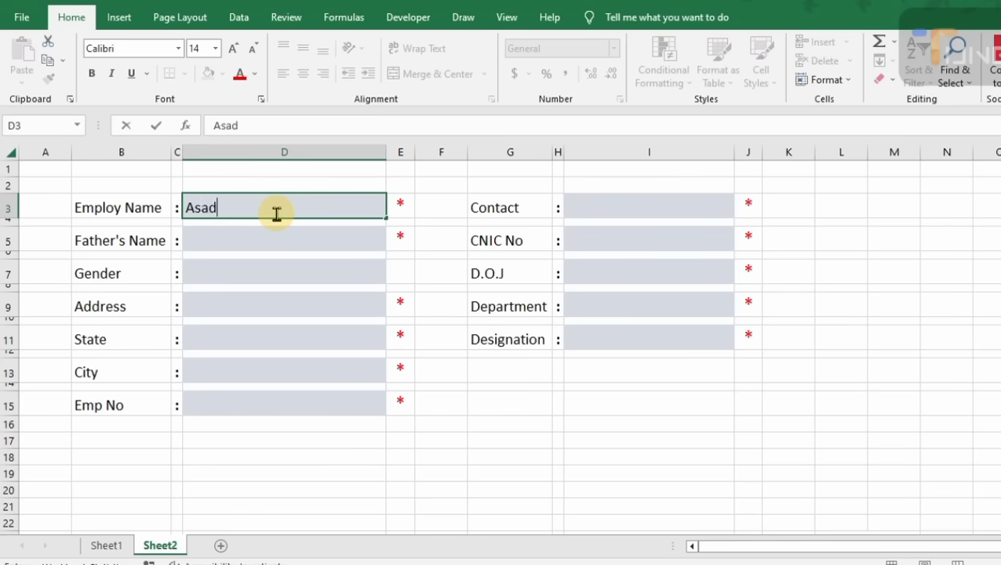
pyautogui.press('Return')
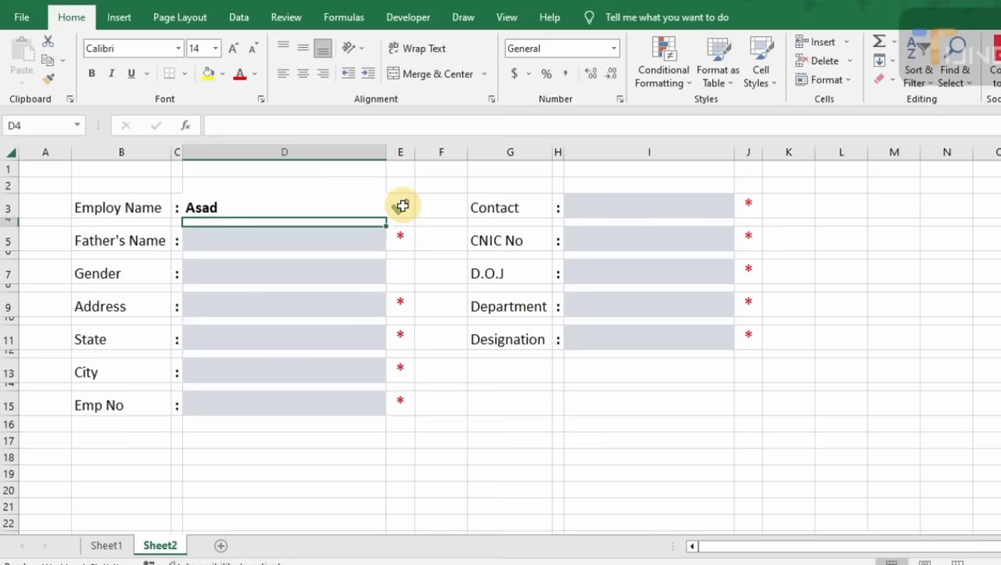
pyautogui.click(304, 199)
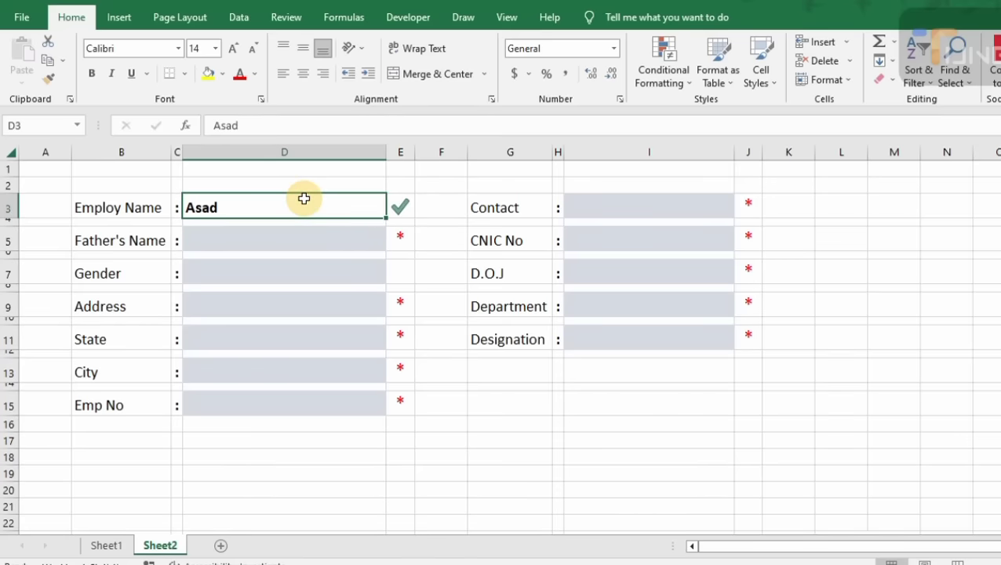
# - Step through cells D5 to D15 and I3 to Designation so their shading refreshes
pyautogui.click(266, 236)
pyautogui.click(252, 270)
pyautogui.click(246, 307)
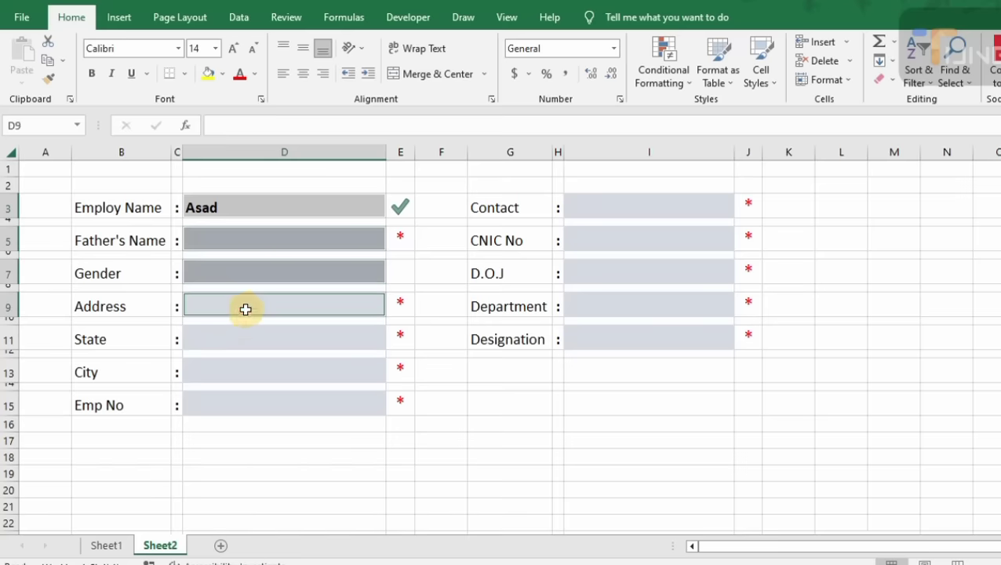
pyautogui.click(252, 338)
pyautogui.click(258, 371)
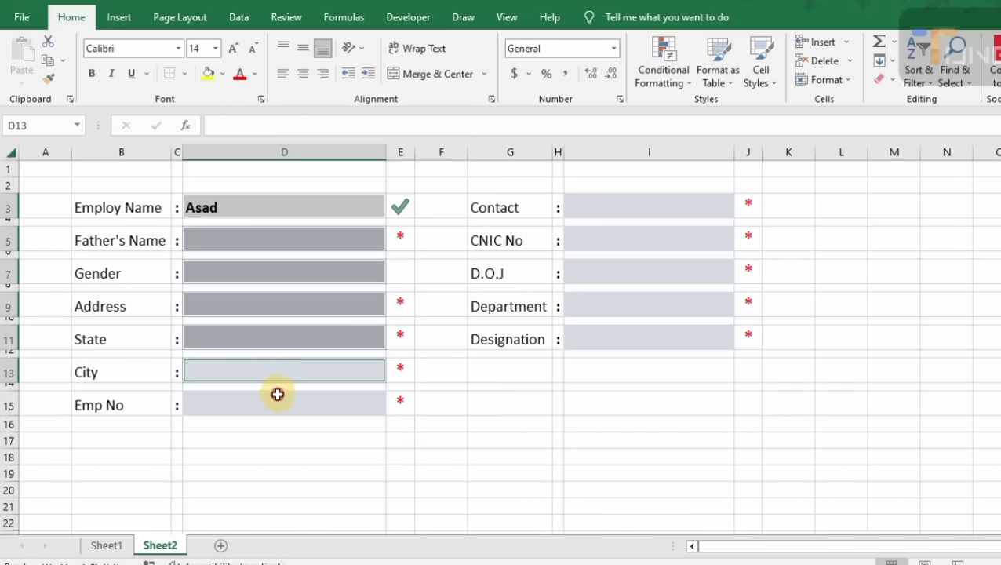
pyautogui.click(277, 403)
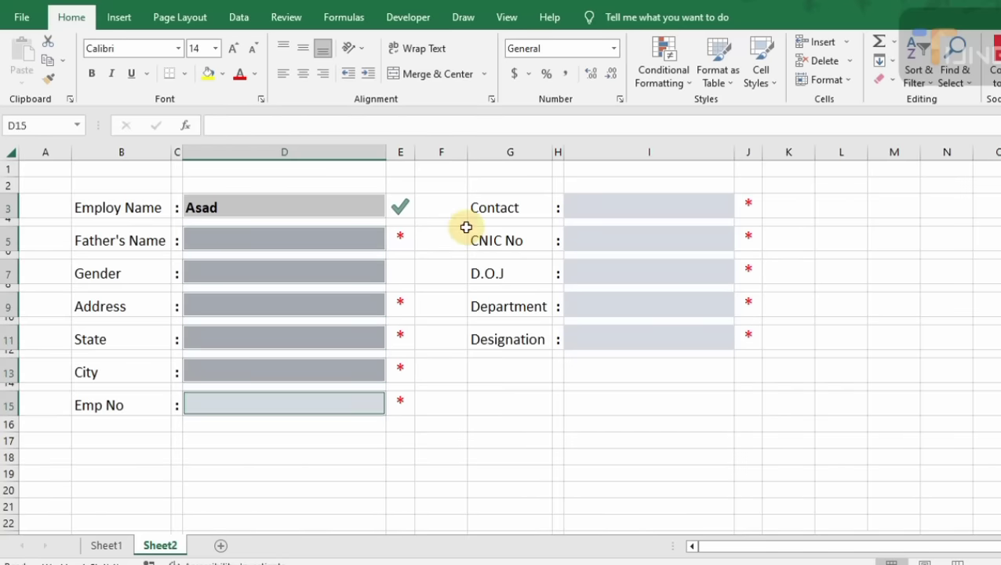
pyautogui.click(609, 202)
pyautogui.click(635, 237)
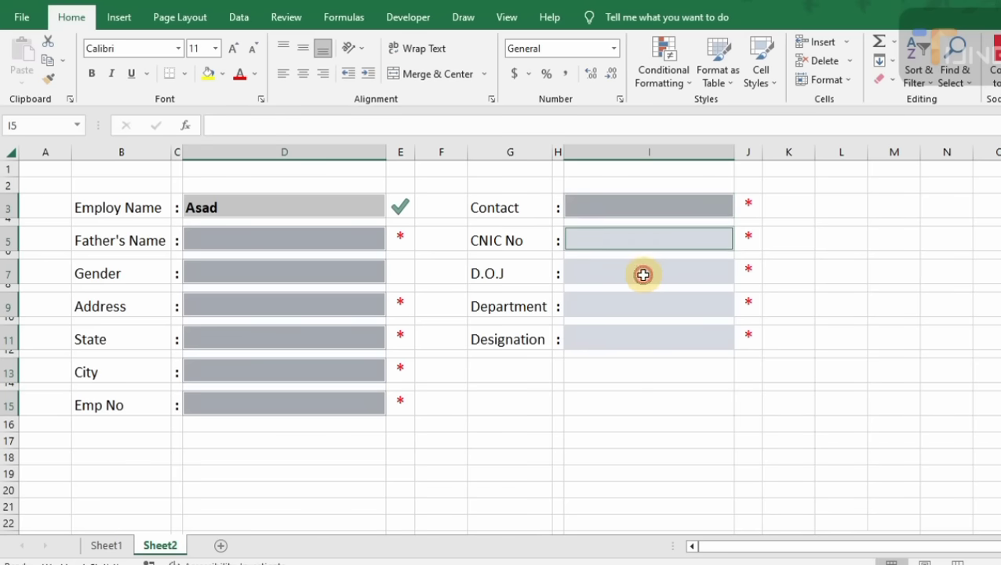
pyautogui.click(643, 274)
pyautogui.click(645, 305)
pyautogui.click(649, 337)
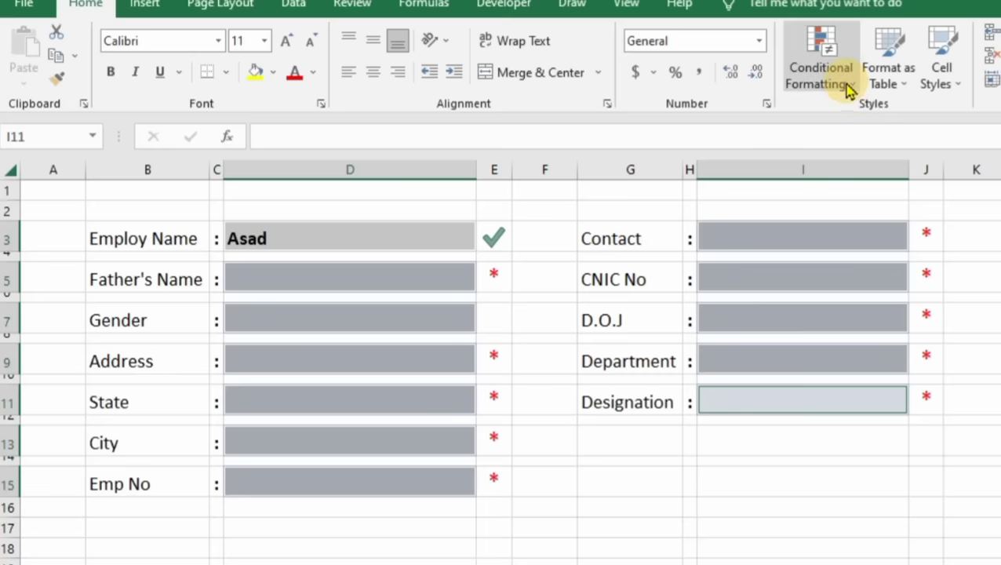
# - Open the 'Cell does not contain a blank value' rule from Manage Rules in Edit Formatting Rule
pyautogui.click(682, 80)
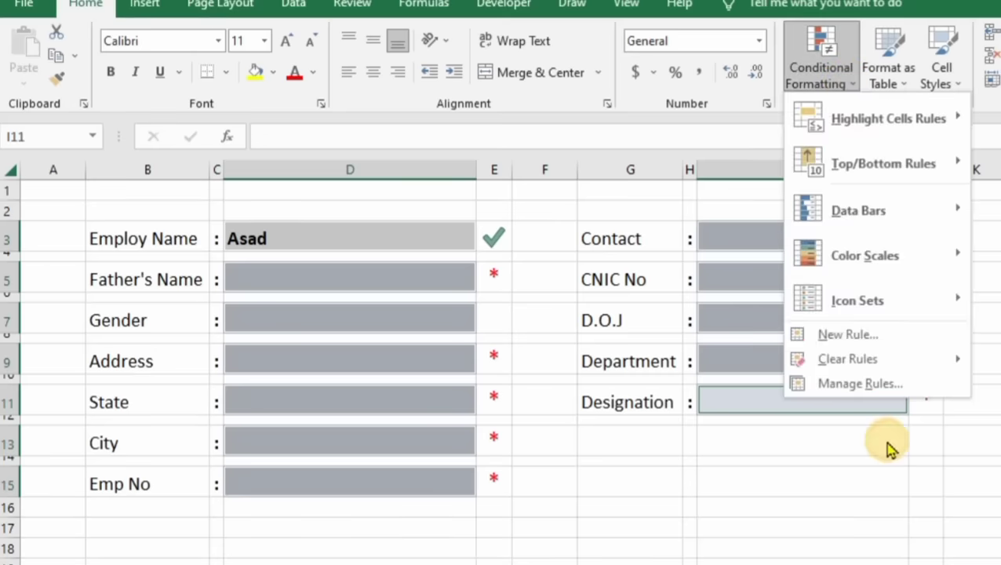
pyautogui.click(851, 385)
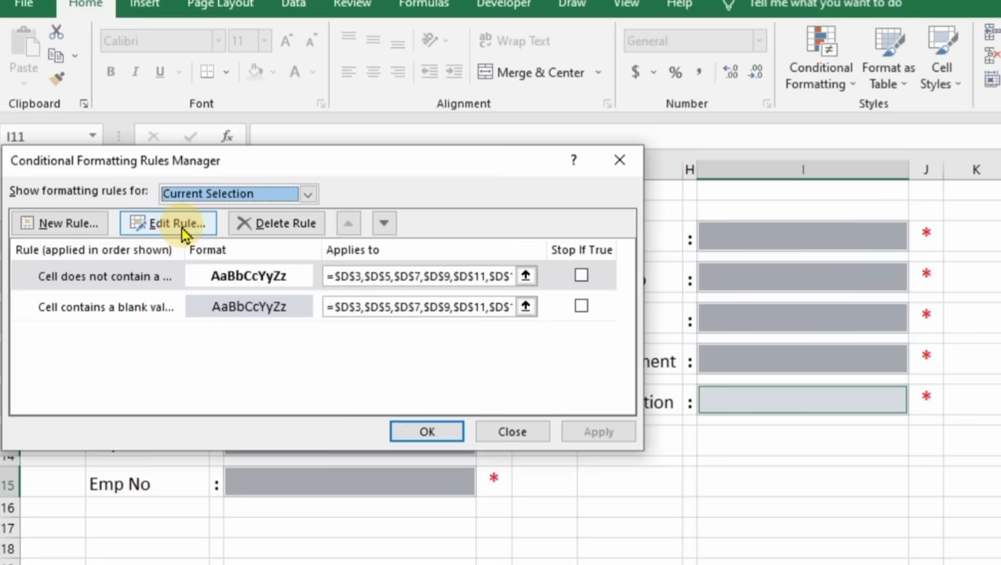
pyautogui.click(141, 277)
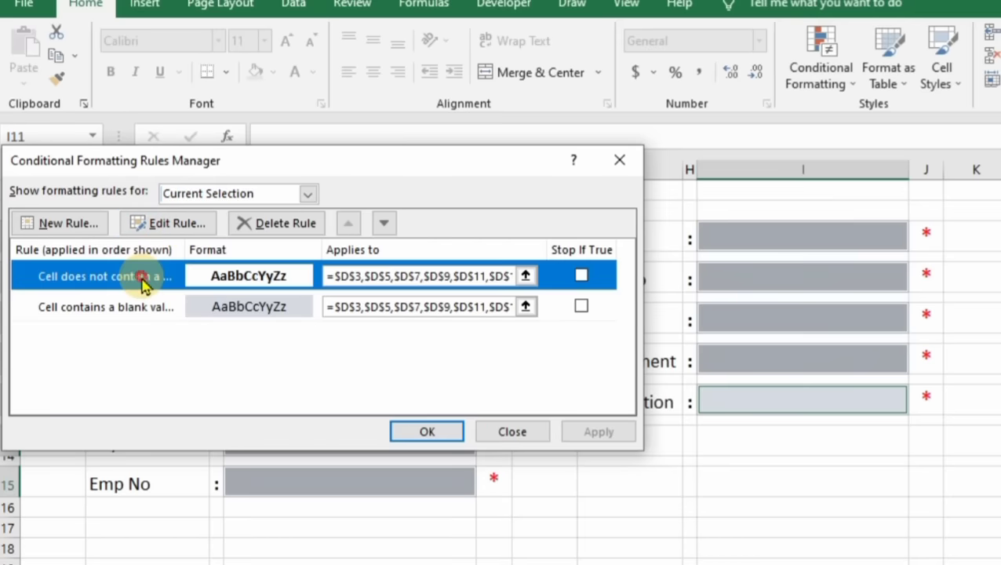
pyautogui.click(167, 226)
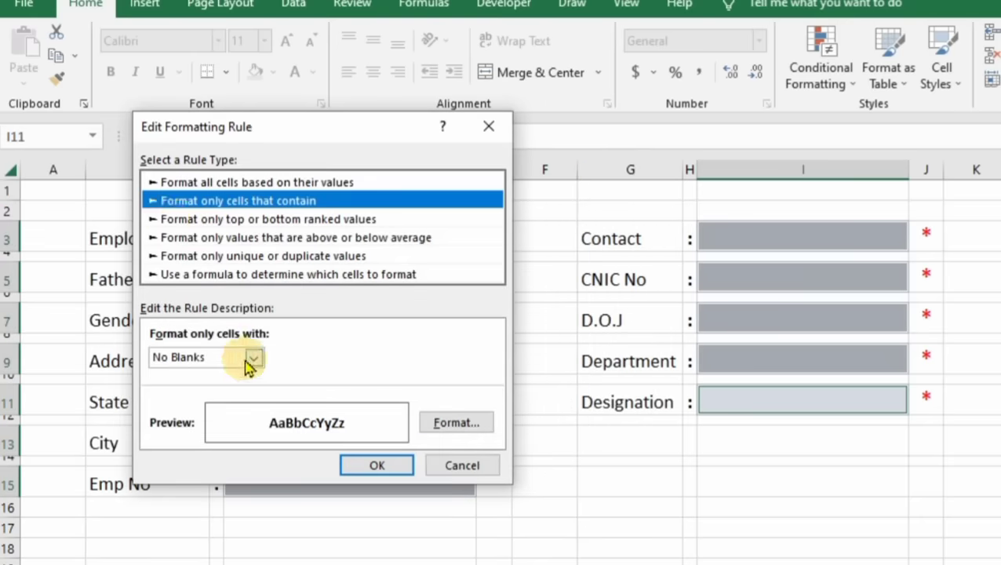
# - Give the rule's format a custom pale cream fill colour, #FFF6DD
pyautogui.click(458, 427)
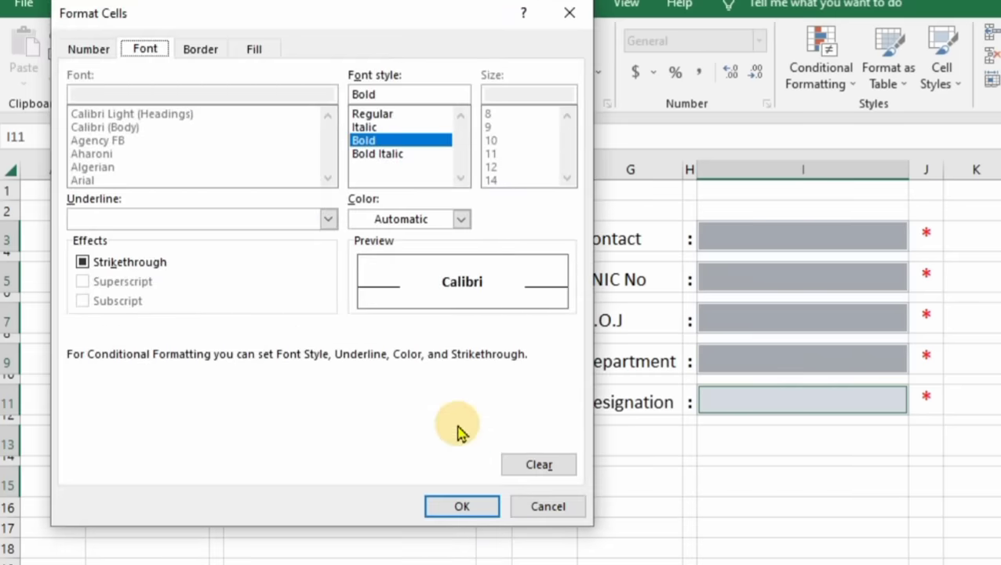
pyautogui.click(259, 49)
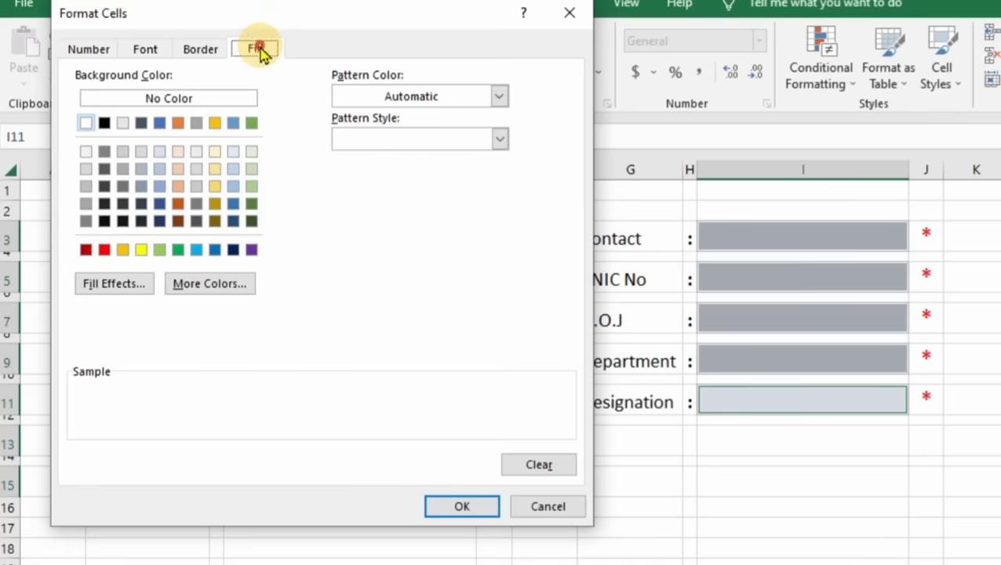
pyautogui.click(216, 152)
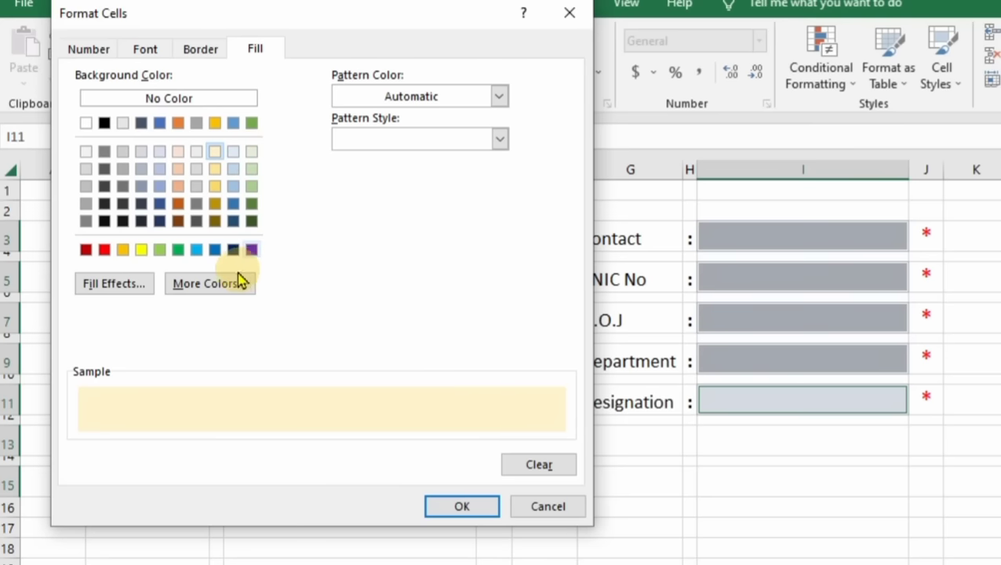
pyautogui.click(200, 286)
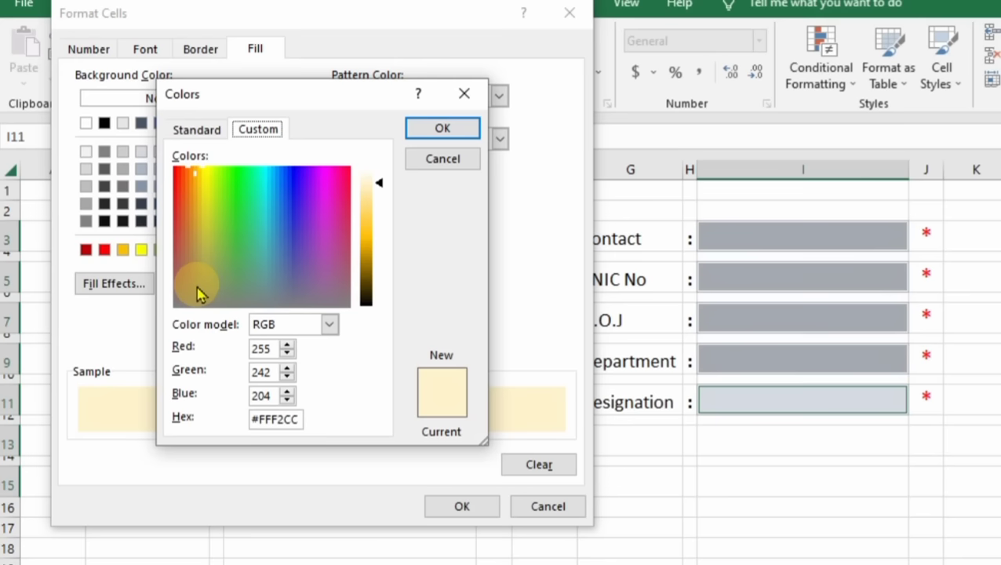
pyautogui.click(369, 178)
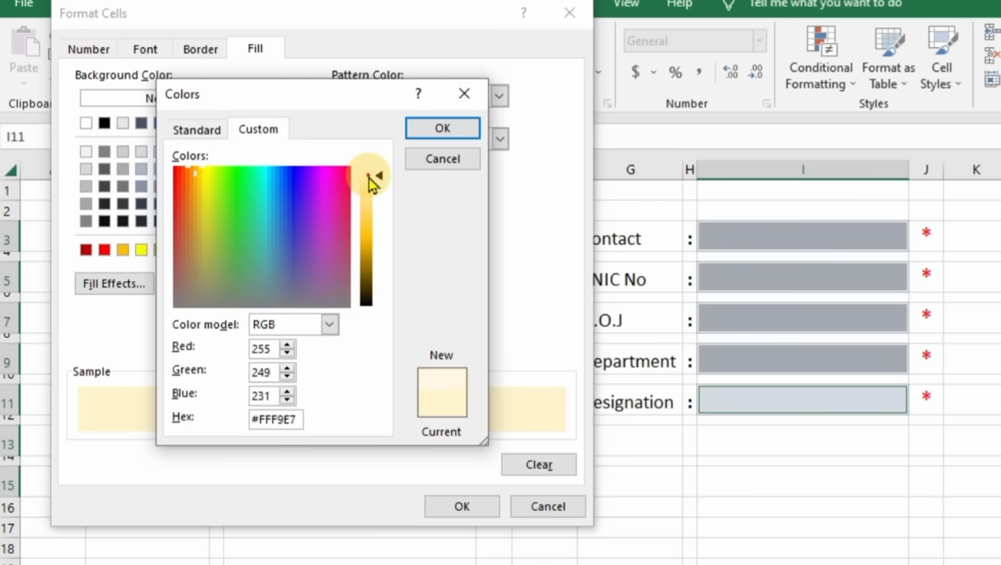
pyautogui.click(369, 180)
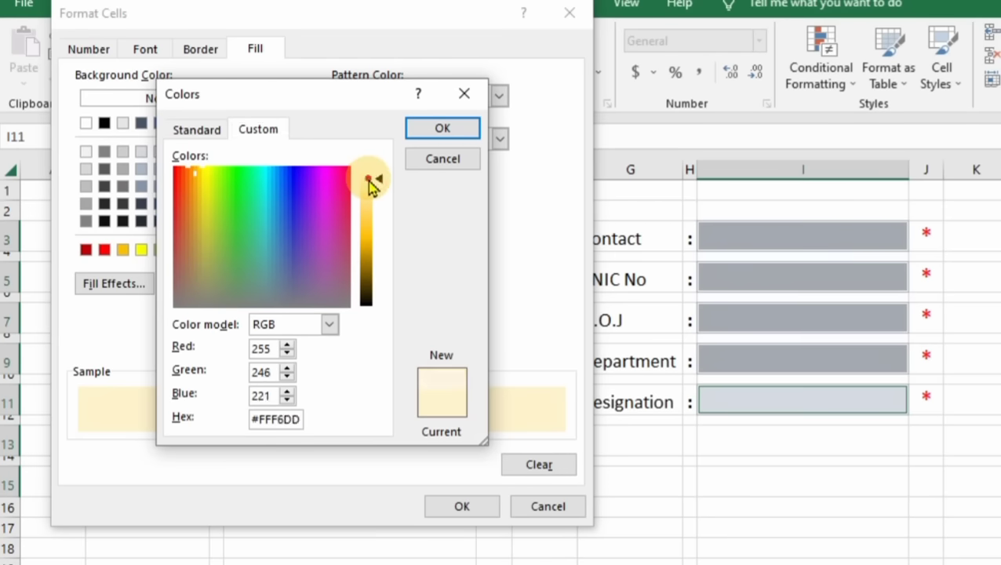
pyautogui.click(464, 134)
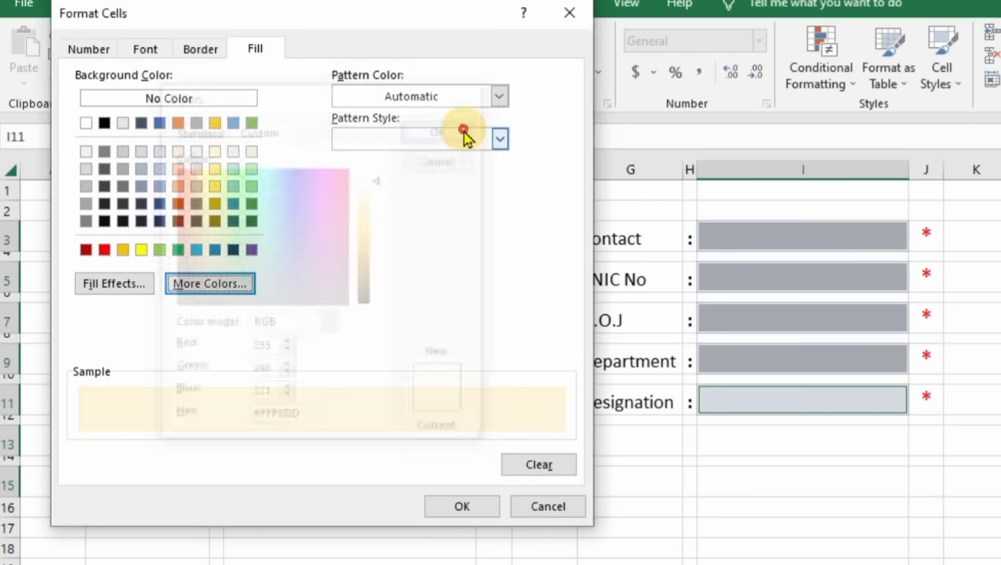
# - Add a dotted border on all four sides, then save and apply the rule
pyautogui.click(202, 50)
pyautogui.click(165, 131)
pyautogui.click(273, 239)
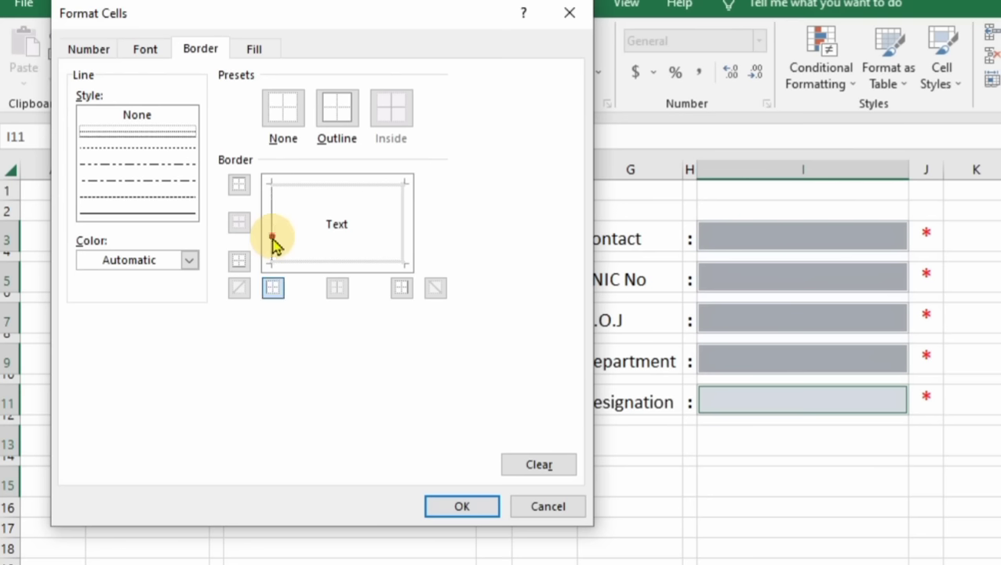
pyautogui.click(321, 189)
pyautogui.click(396, 227)
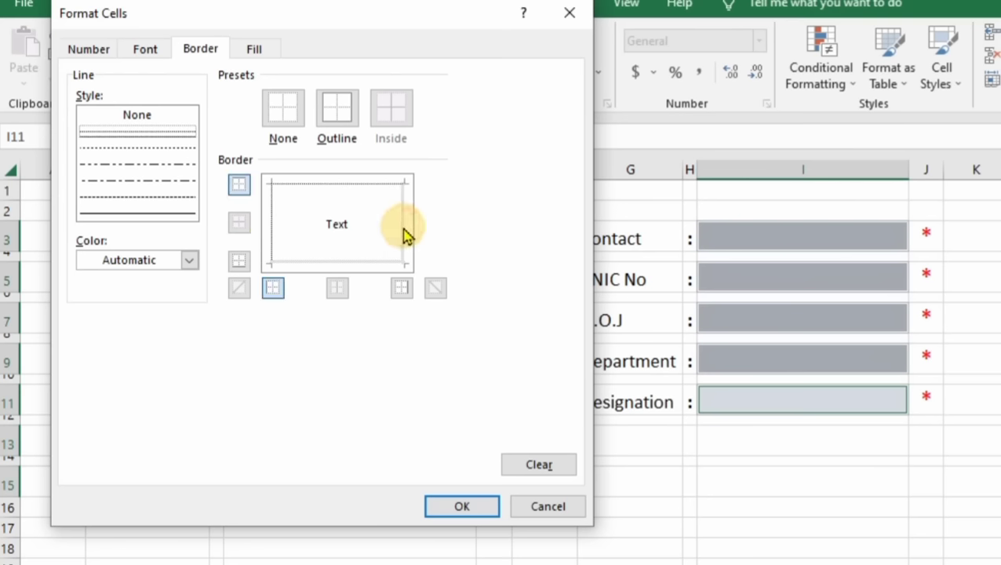
pyautogui.click(352, 262)
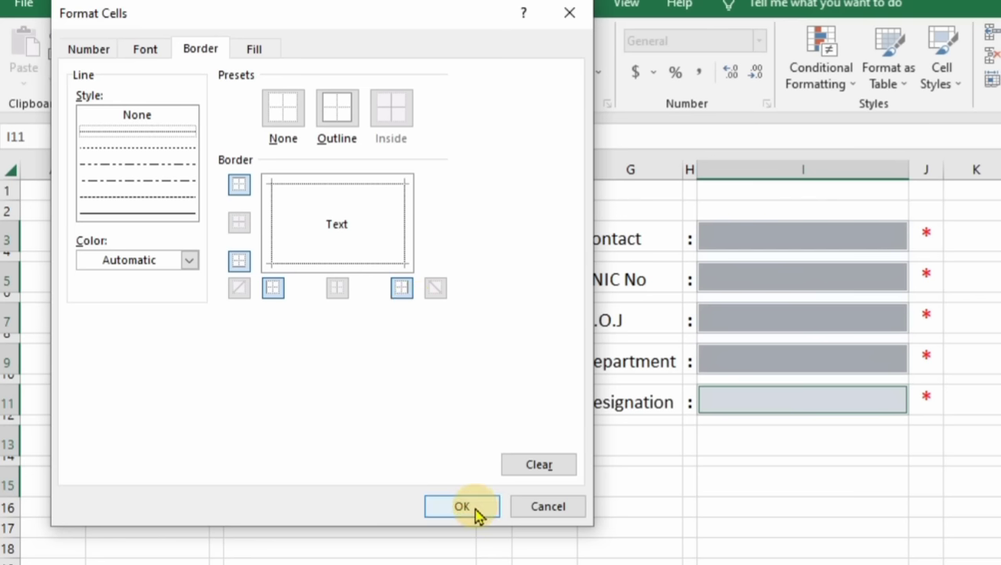
pyautogui.click(463, 506)
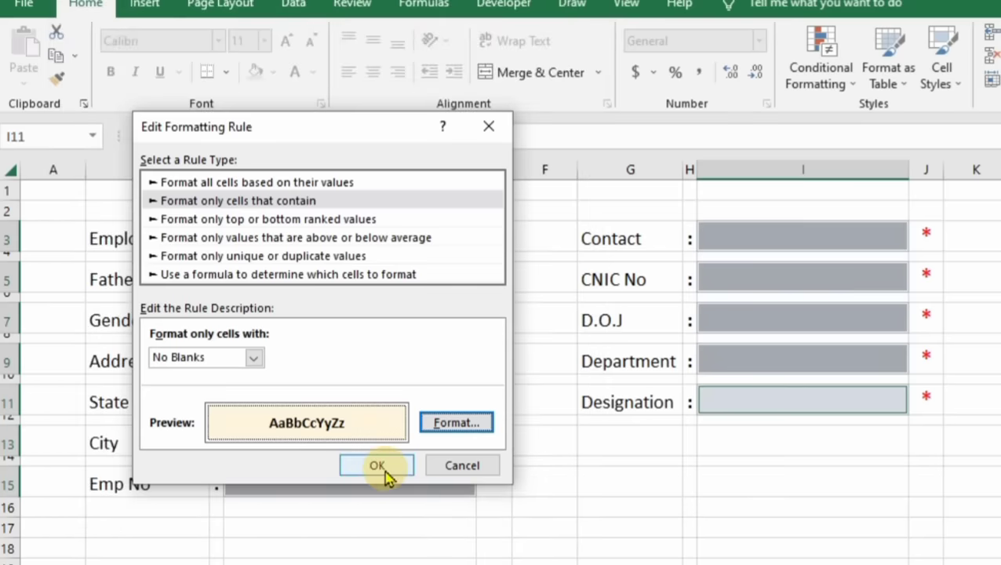
pyautogui.click(385, 469)
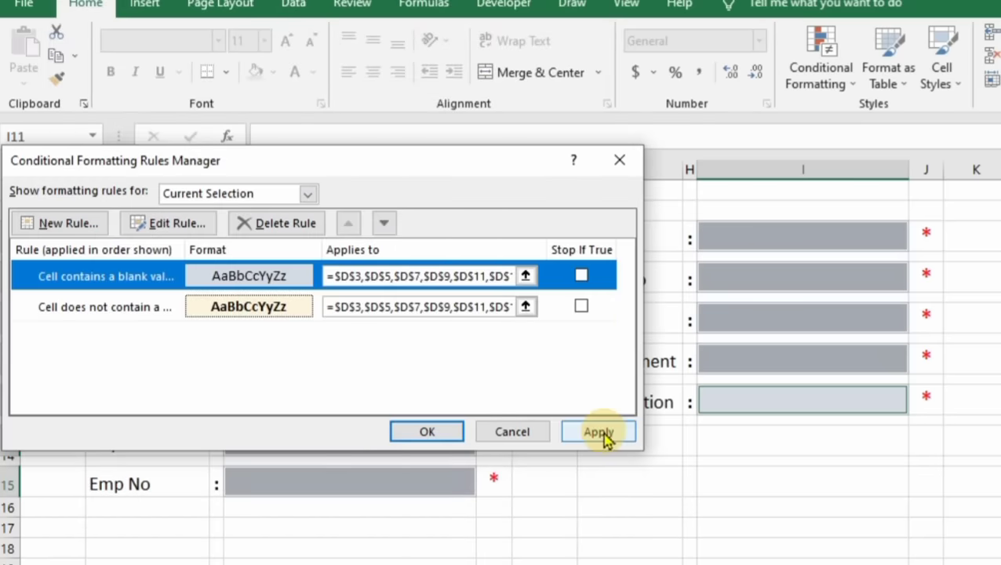
pyautogui.click(604, 436)
pyautogui.click(441, 434)
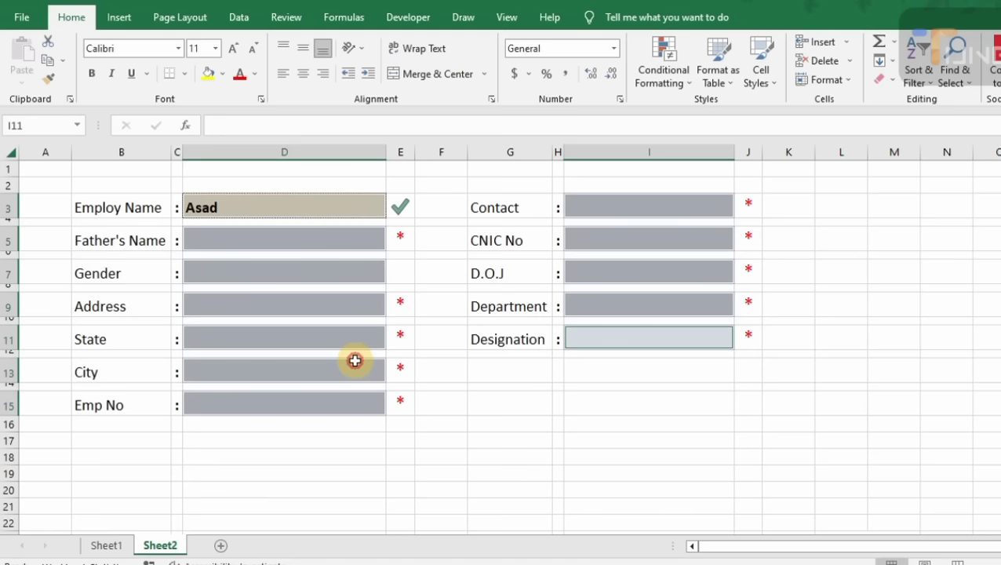
# - Enter the test name 'Raheem' in the Father's Name cell D5
pyautogui.click(306, 254)
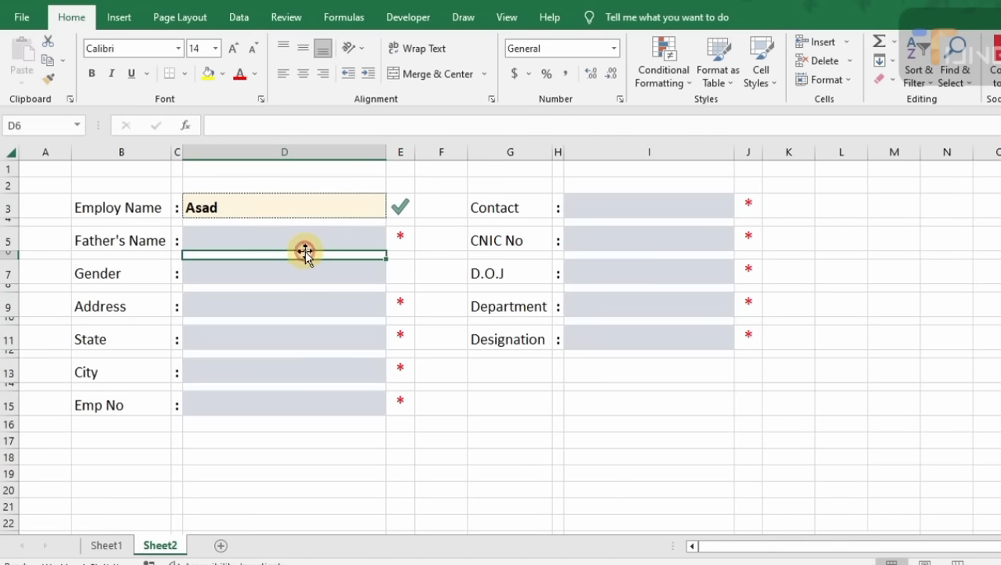
pyautogui.click(304, 240)
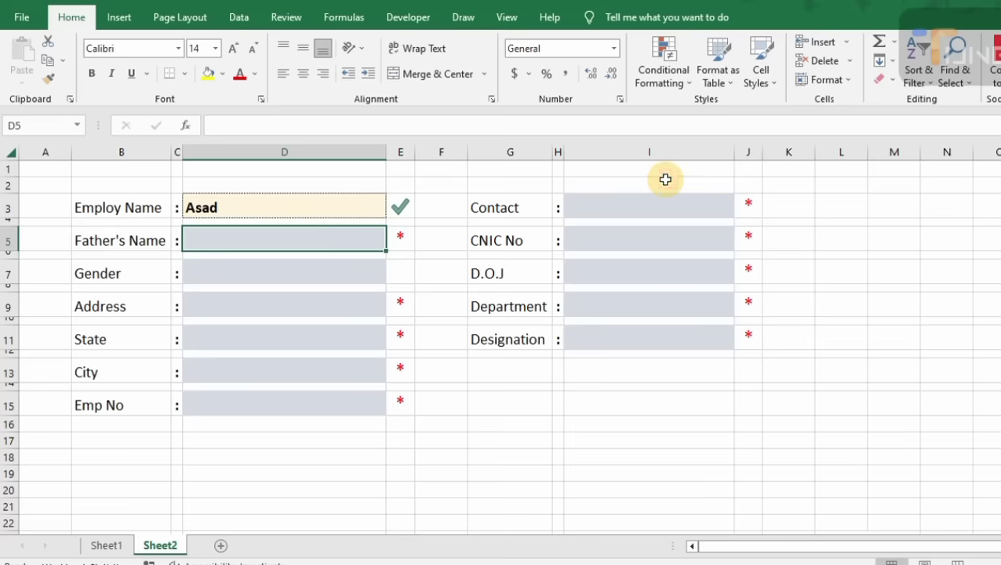
pyautogui.write('Raheem')
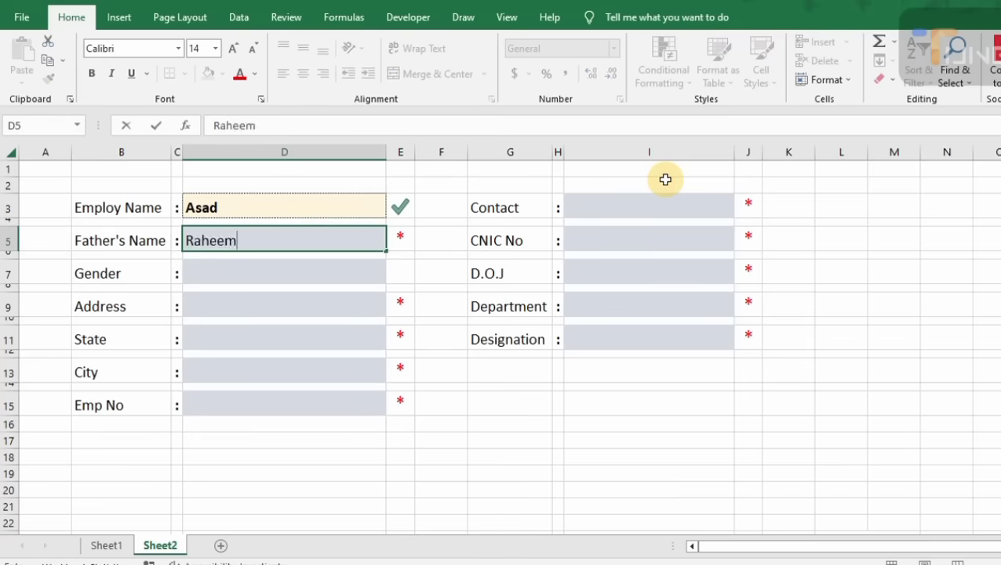
pyautogui.press('Return')
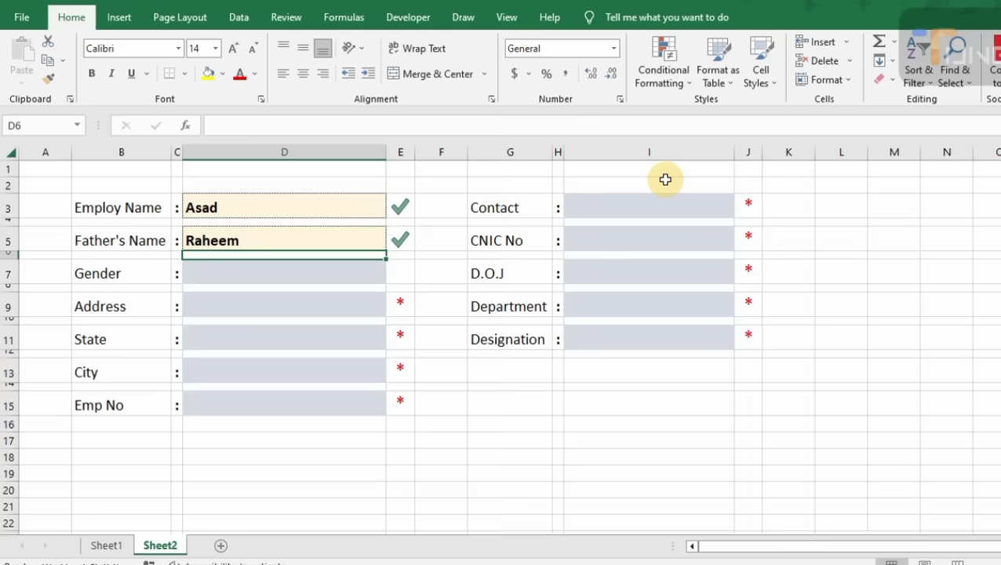
# - Clear both name entries in D3:D6 and select the Gender cell D7
pyautogui.hotkey('shift', 'Up')
pyautogui.hotkey('shift', 'Up')
pyautogui.hotkey('shift', 'Up')
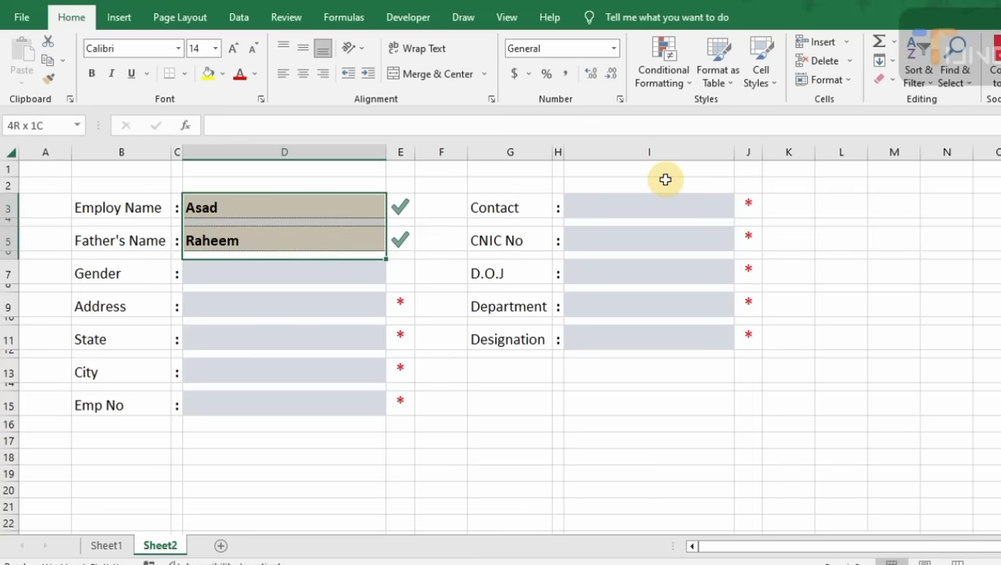
pyautogui.press('Delete')
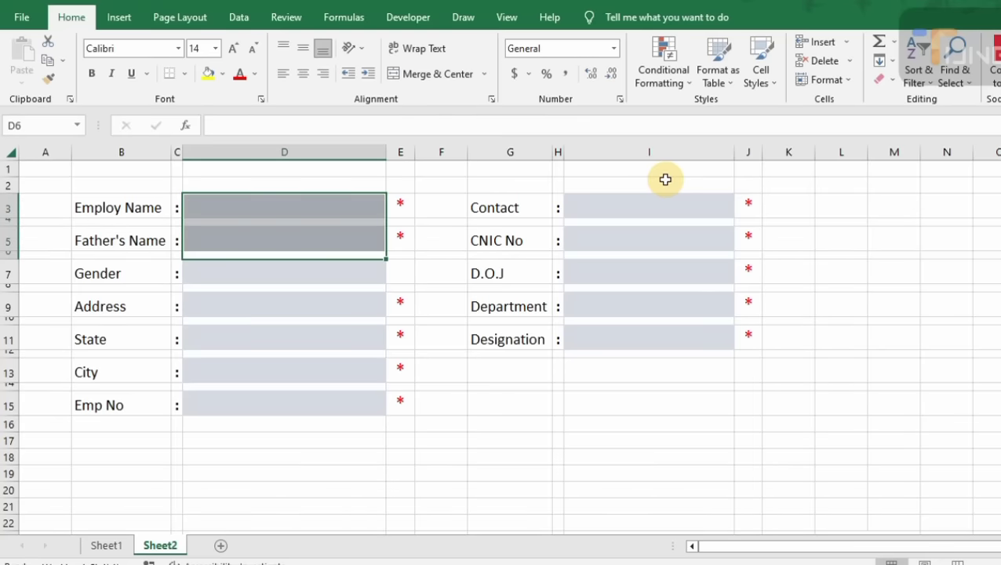
pyautogui.click(322, 271)
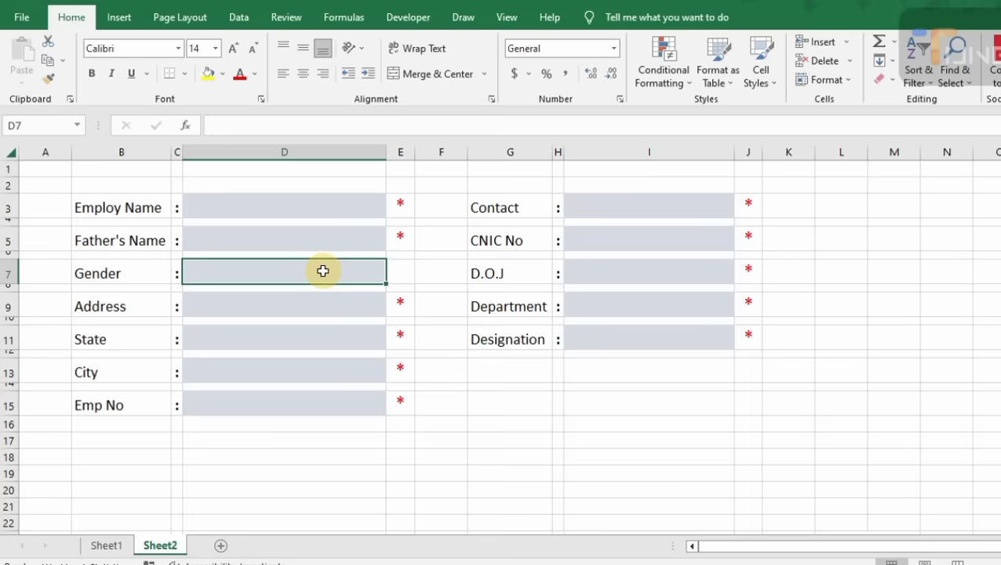
# - Clear the conditional formatting rules from the selected Gender cell D7
pyautogui.click(687, 83)
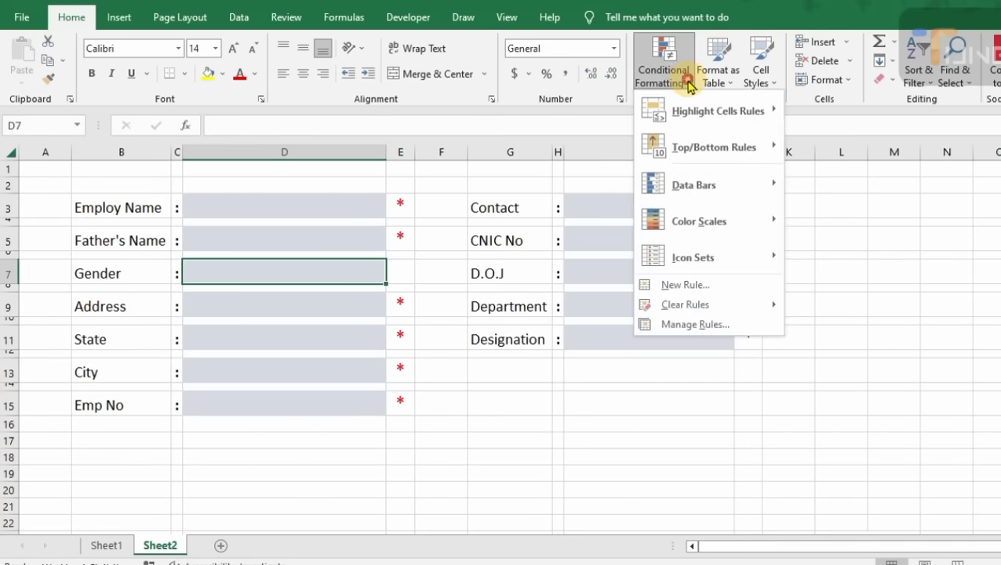
pyautogui.moveTo(695, 309)
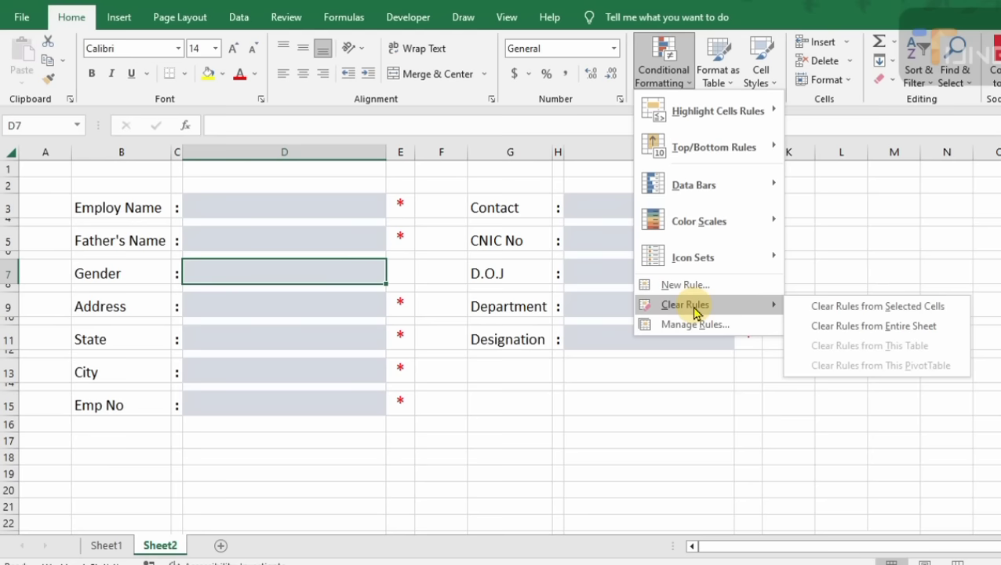
pyautogui.click(849, 309)
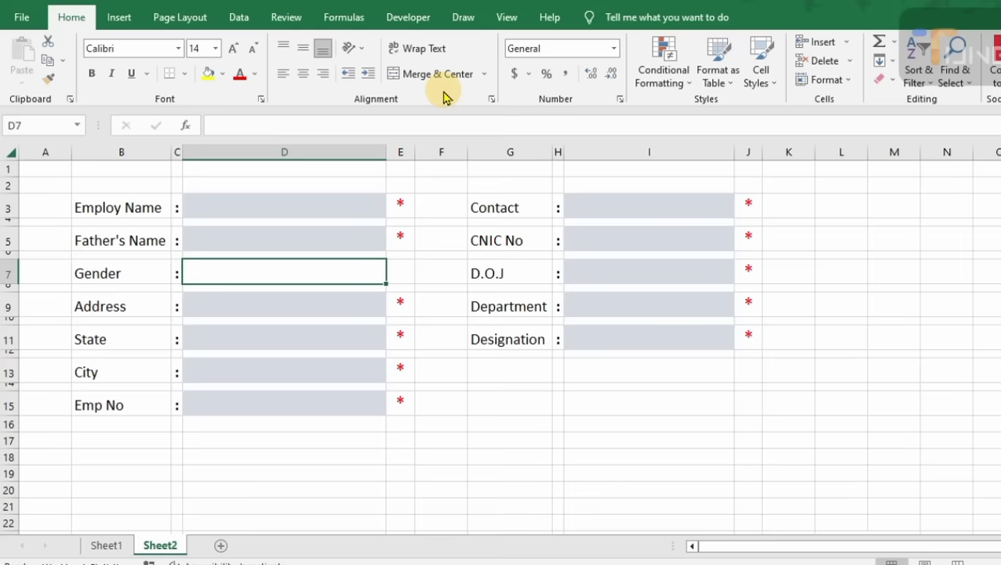
# - Enable the Developer tab through Customize the Ribbon and switch to it
pyautogui.rightClick(444, 96)
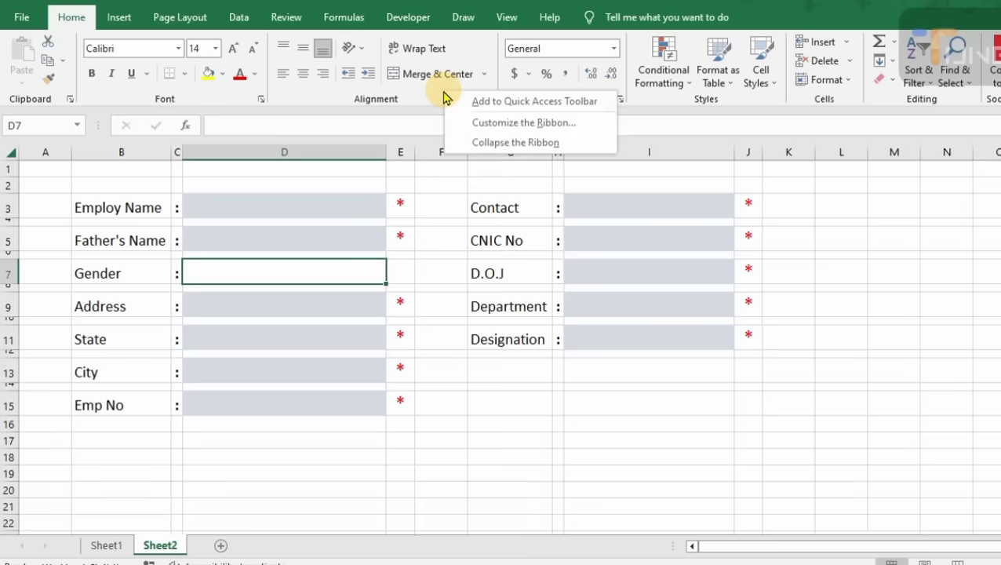
pyautogui.click(518, 129)
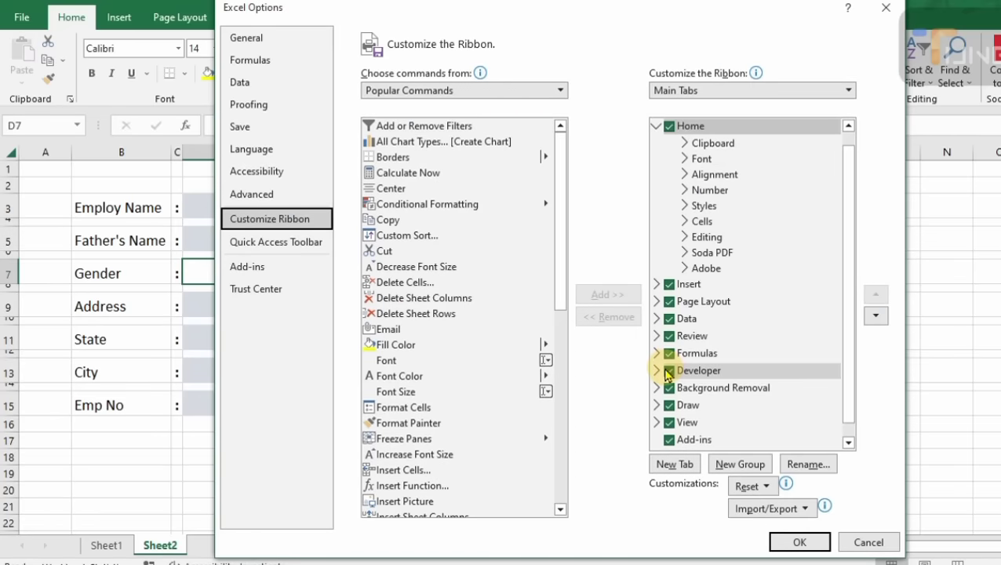
pyautogui.click(667, 372)
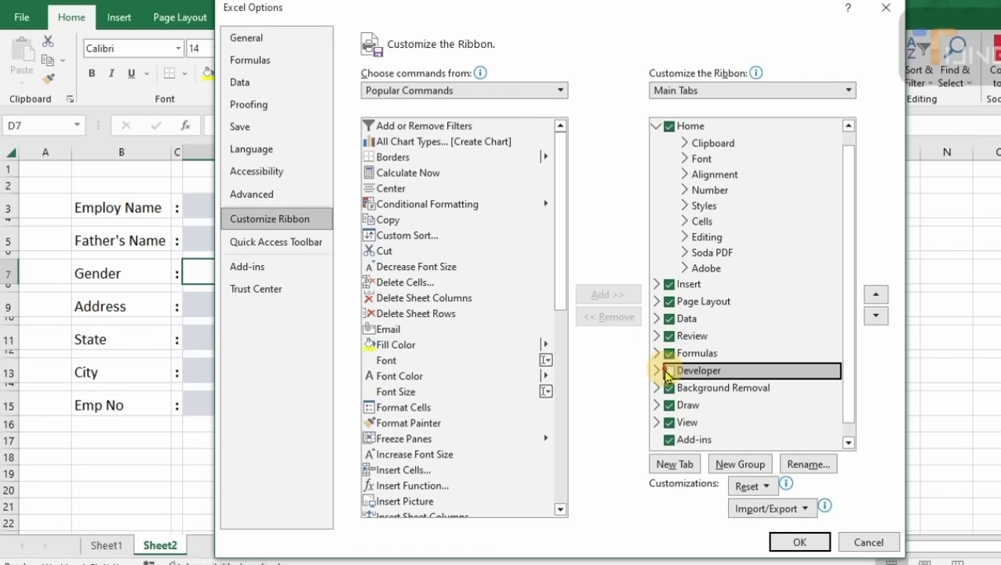
pyautogui.click(798, 539)
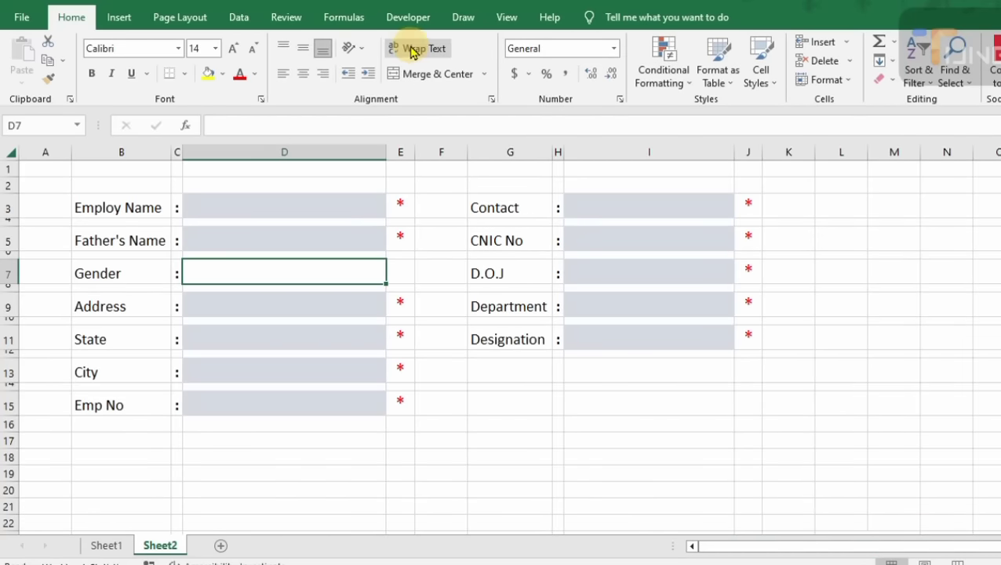
pyautogui.click(410, 18)
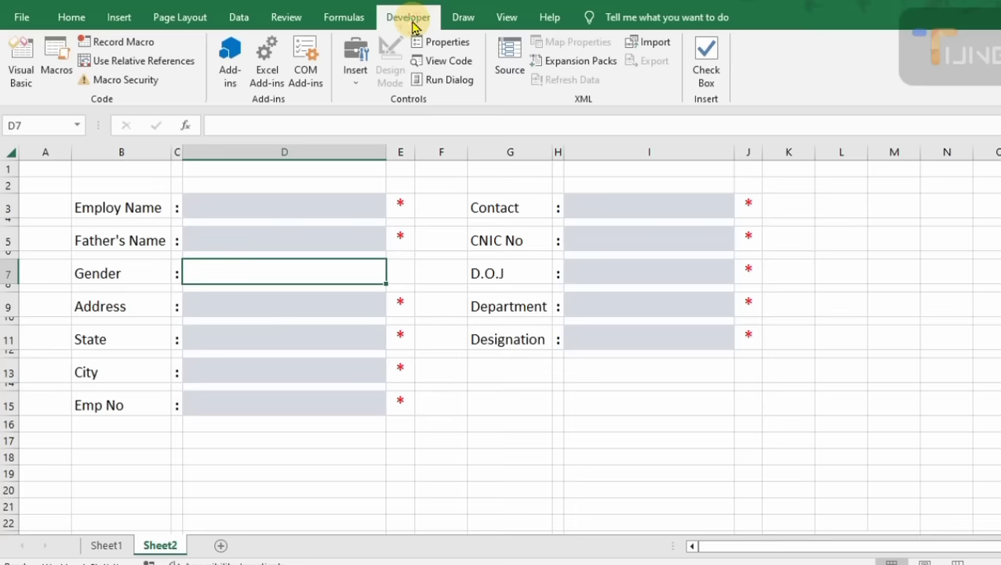
# - Insert an option button in D7 and place a Ctrl+D duplicate beside it
pyautogui.click(357, 78)
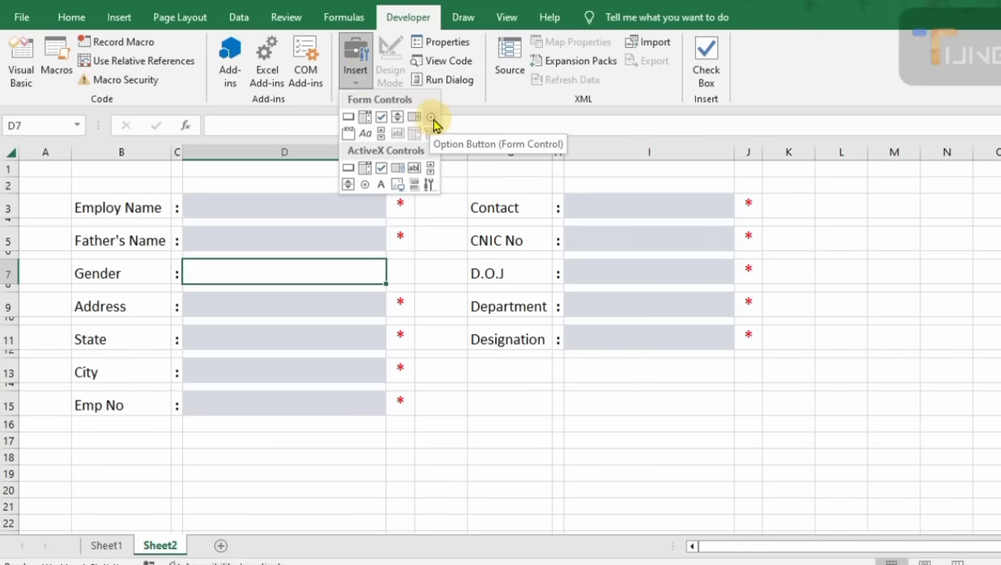
pyautogui.click(432, 123)
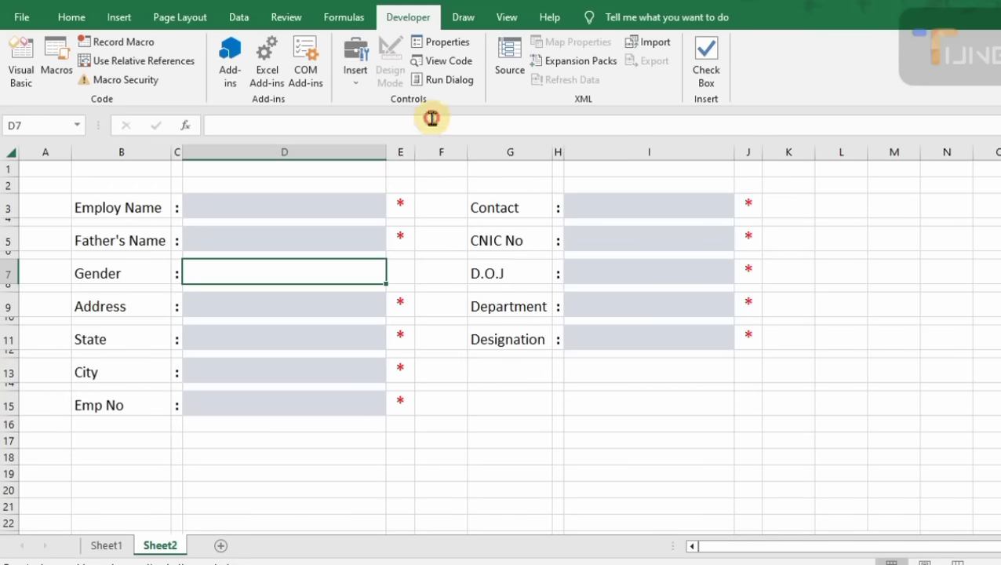
pyautogui.click(211, 268)
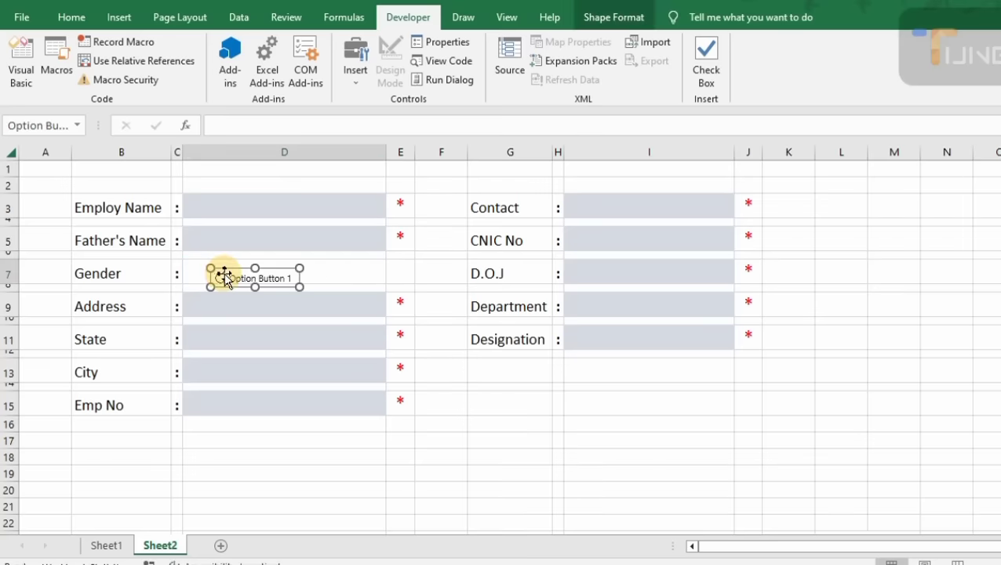
pyautogui.moveTo(224, 278); pyautogui.dragTo(198, 269)
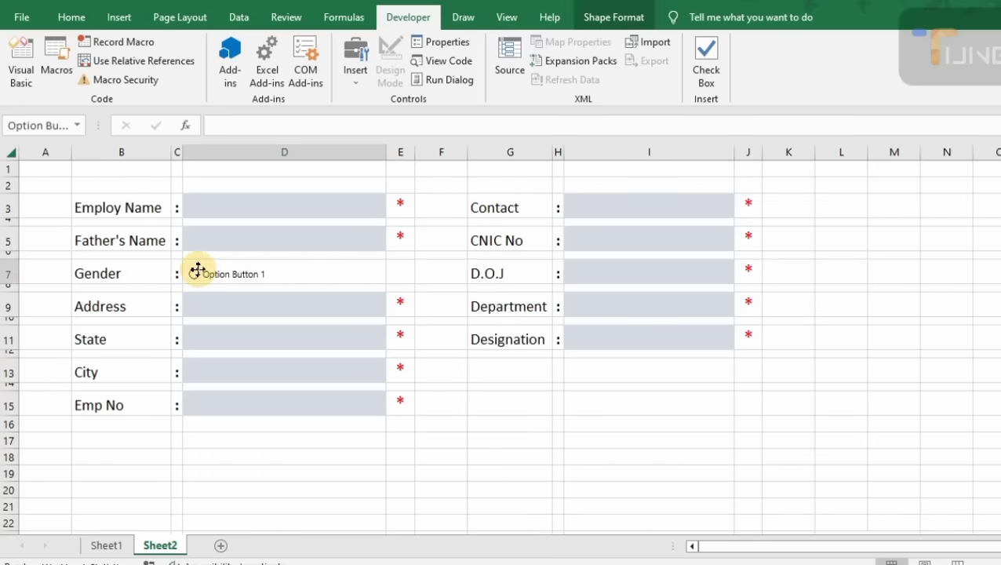
pyautogui.moveTo(198, 268); pyautogui.dragTo(202, 266)
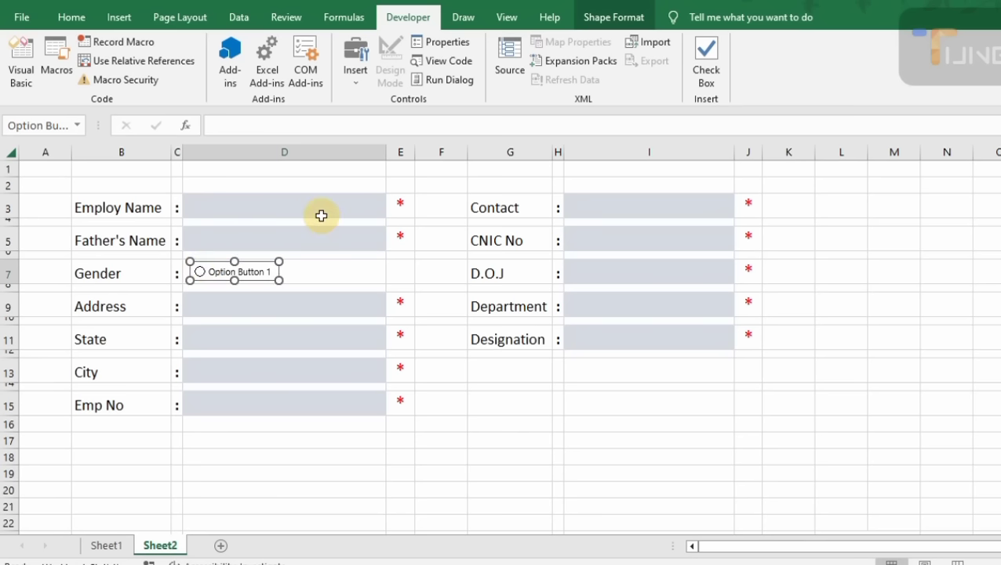
pyautogui.hotkey('ctrl', 'd')
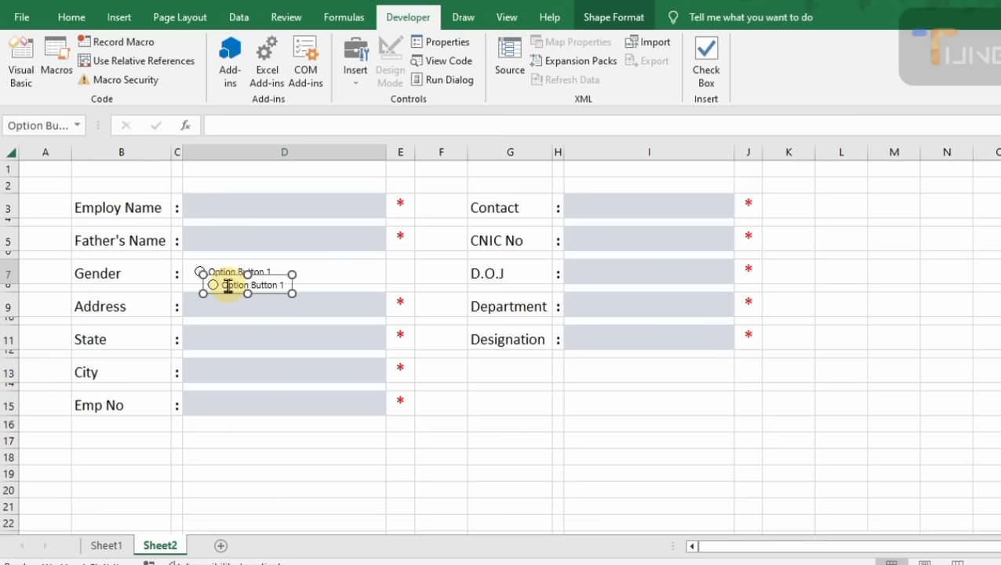
pyautogui.moveTo(212, 287); pyautogui.dragTo(290, 274)
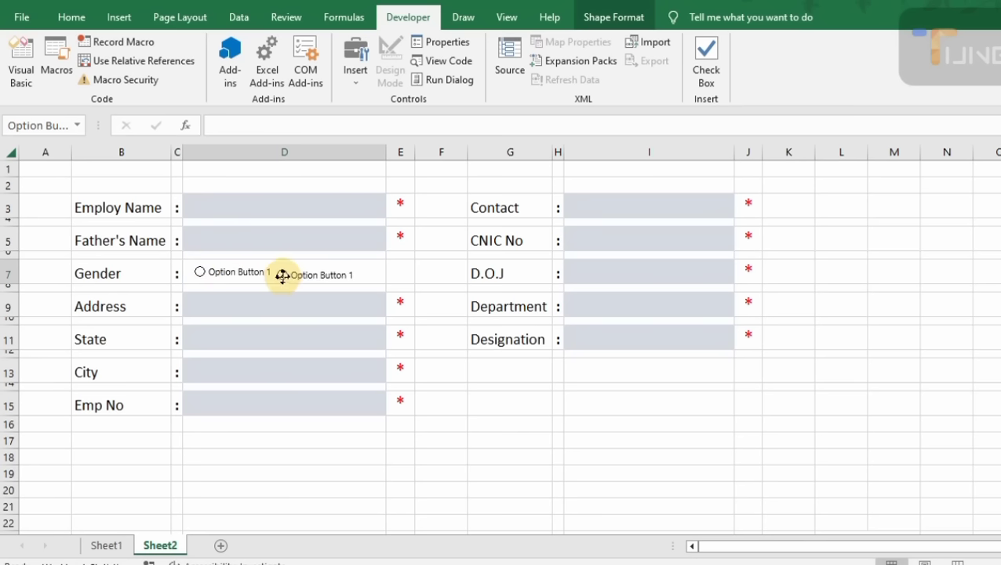
pyautogui.moveTo(290, 274); pyautogui.dragTo(287, 272)
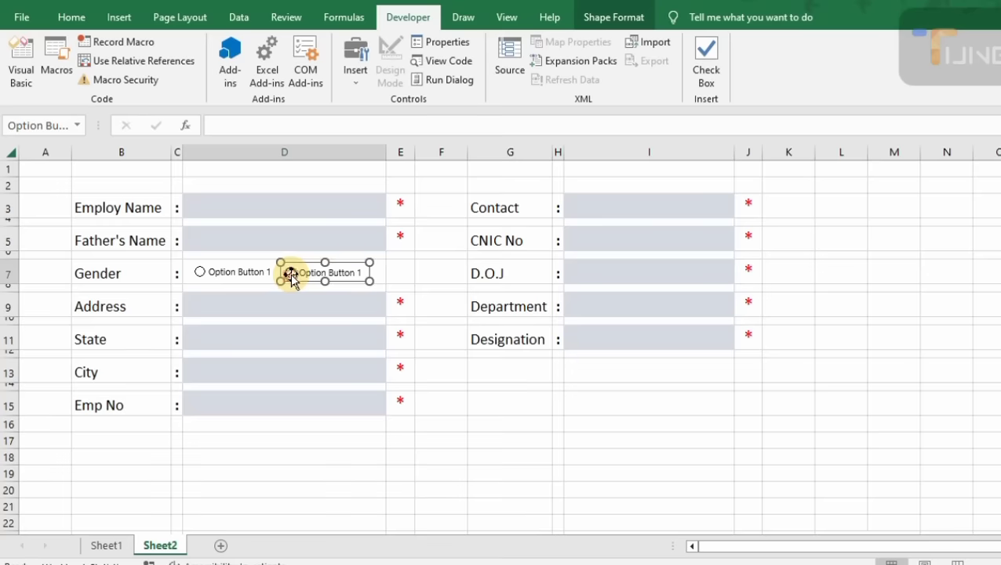
# - Relabel the two option buttons 'Male' and 'Female'
pyautogui.click(210, 272)
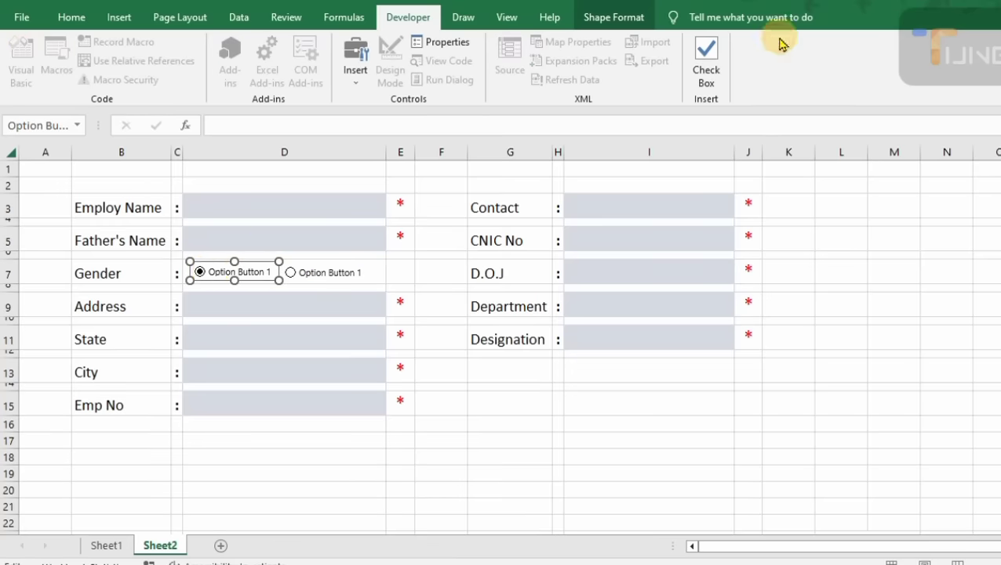
pyautogui.press('Delete')
pyautogui.press('Delete')
pyautogui.press('Delete')
pyautogui.press('Delete')
pyautogui.write('Male')
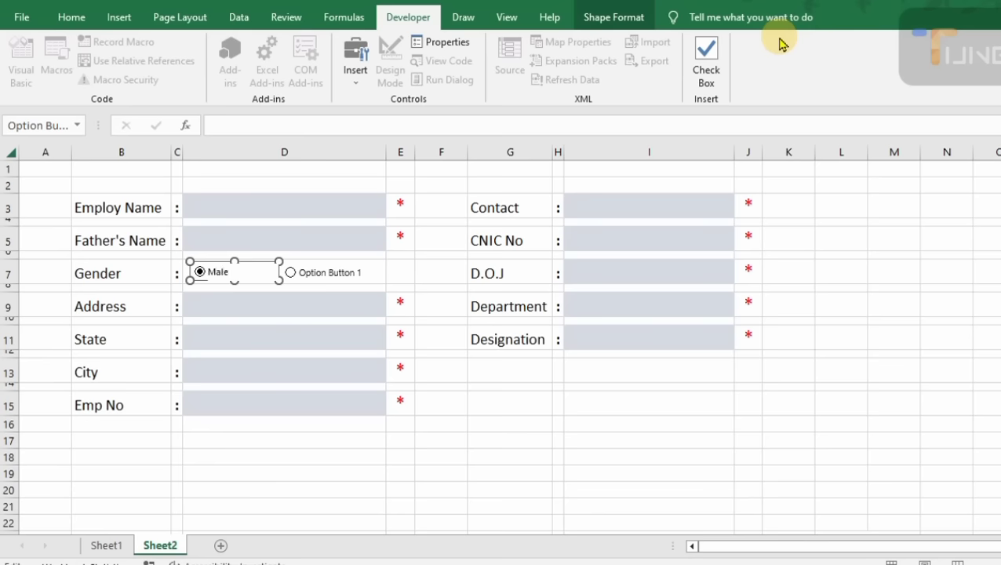
pyautogui.click(317, 278)
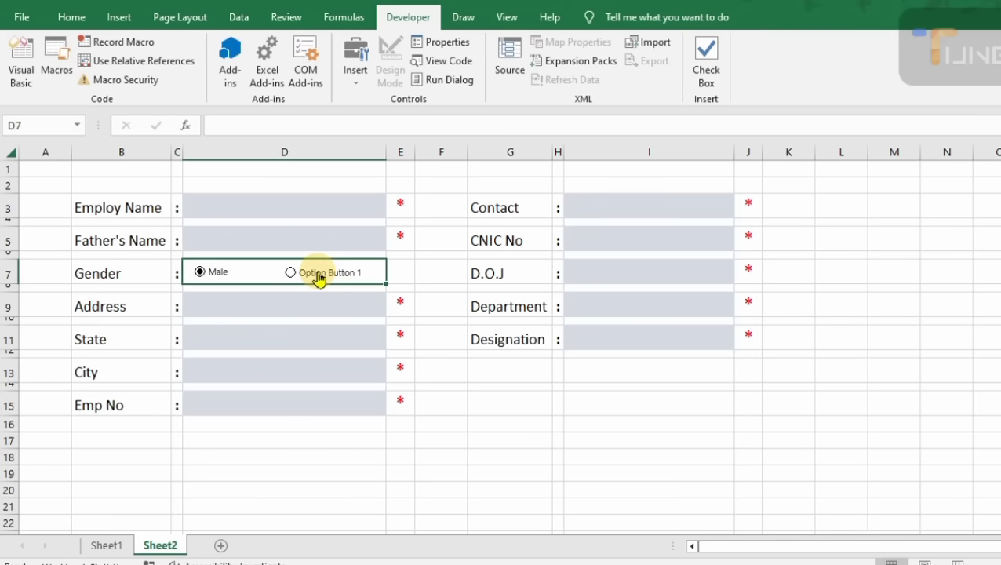
pyautogui.keyDown('ctrl'); pyautogui.click(317, 276); pyautogui.keyUp('ctrl')
pyautogui.click(301, 274)
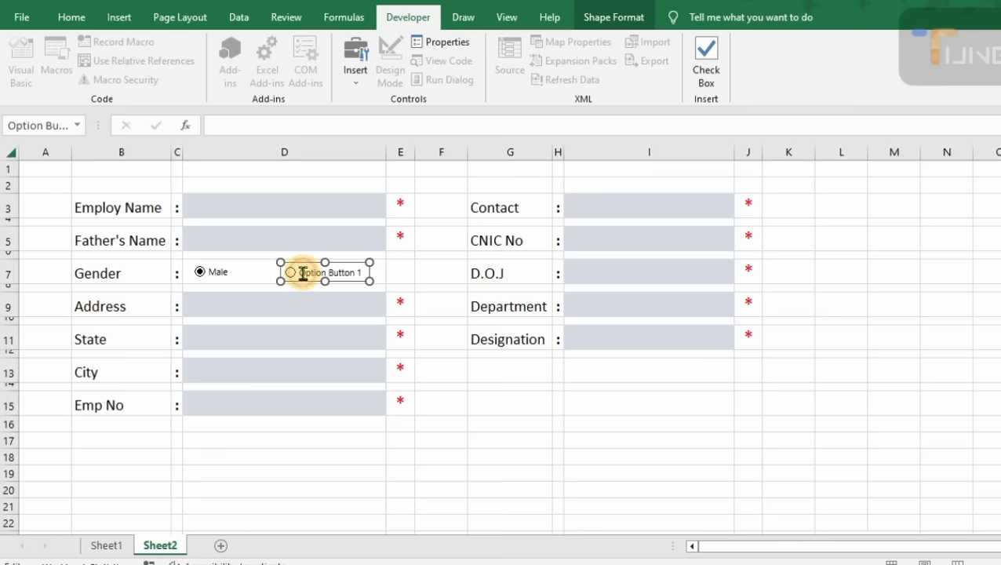
pyautogui.press('Delete')
pyautogui.press('Delete')
pyautogui.press('Delete')
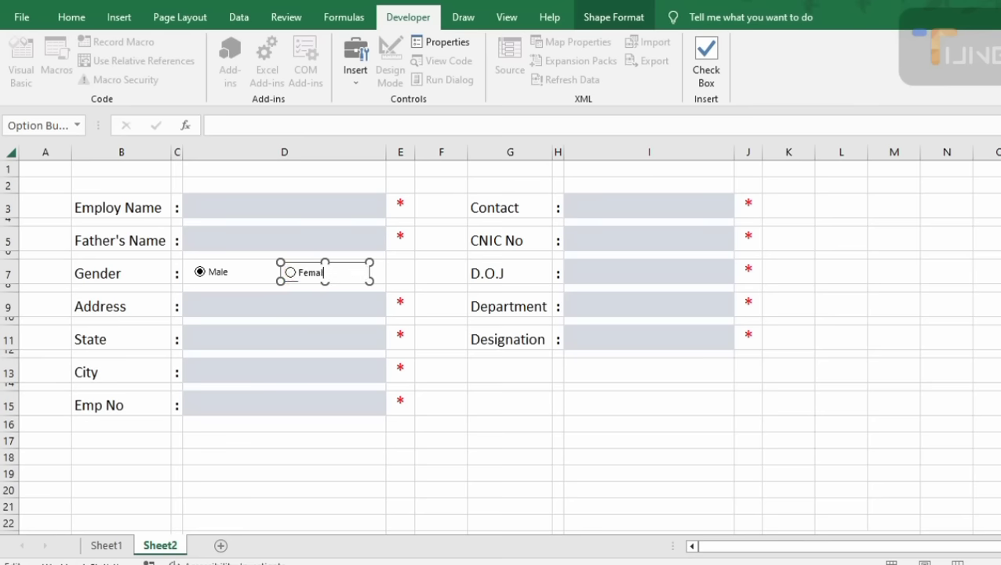
pyautogui.click(381, 273)
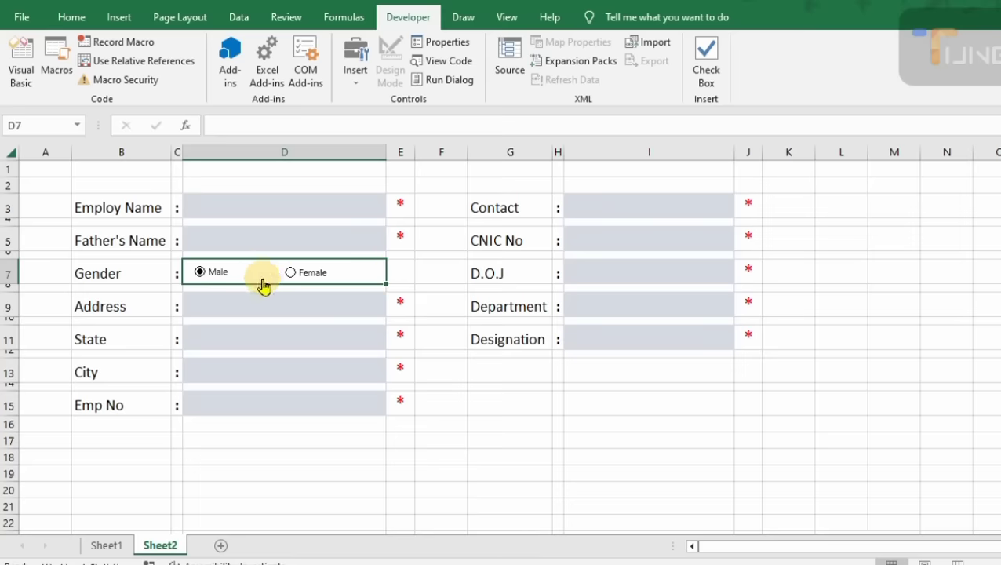
pyautogui.click(483, 409)
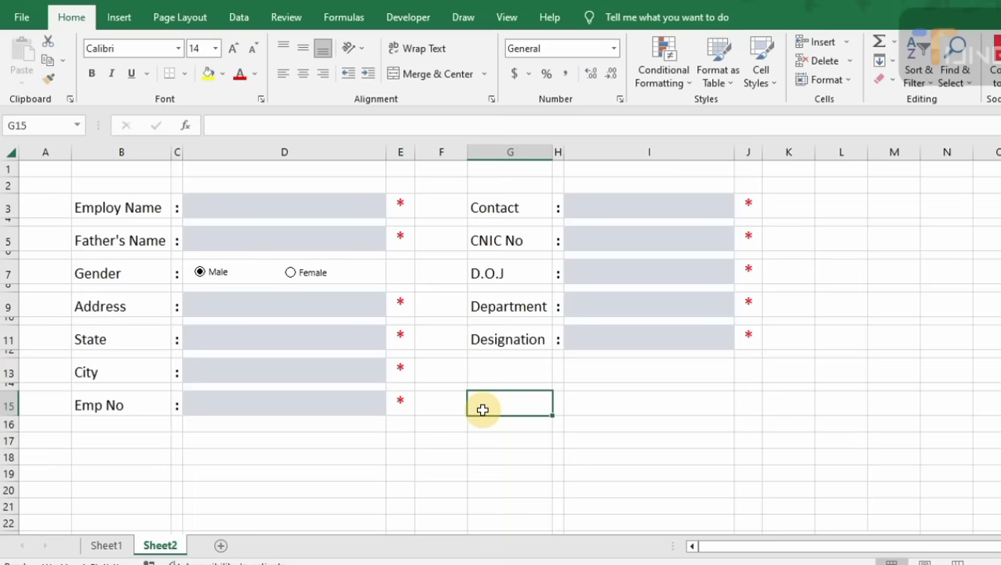
# - Merge and centre cells G16:J20 and G15:I15
pyautogui.press('Down')
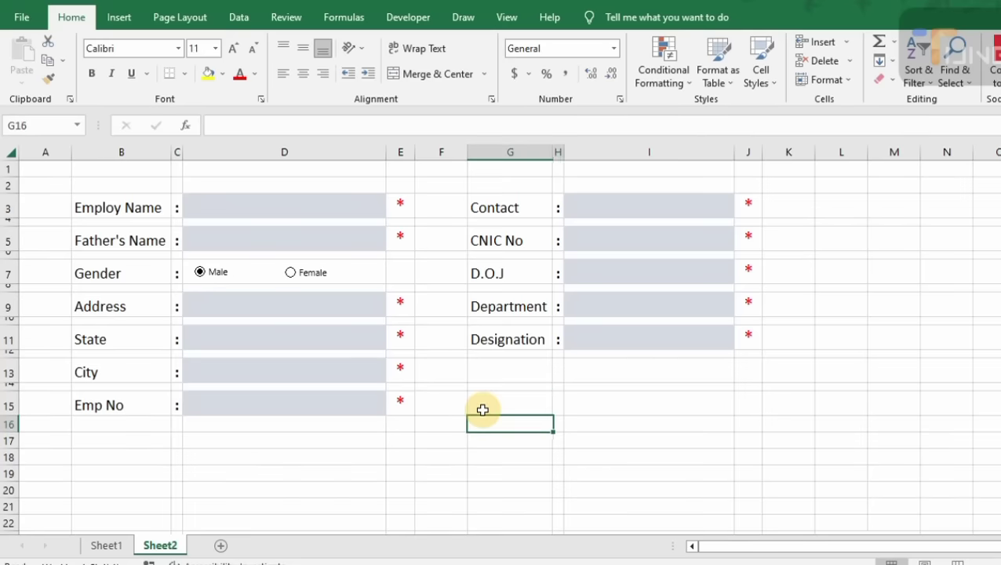
pyautogui.hotkey('shift', 'Right')
pyautogui.hotkey('shift', 'Right')
pyautogui.hotkey('shift', 'Right')
pyautogui.hotkey('shift', 'Down')
pyautogui.hotkey('shift', 'Down')
pyautogui.hotkey('shift', 'Down')
pyautogui.hotkey('shift', 'Down')
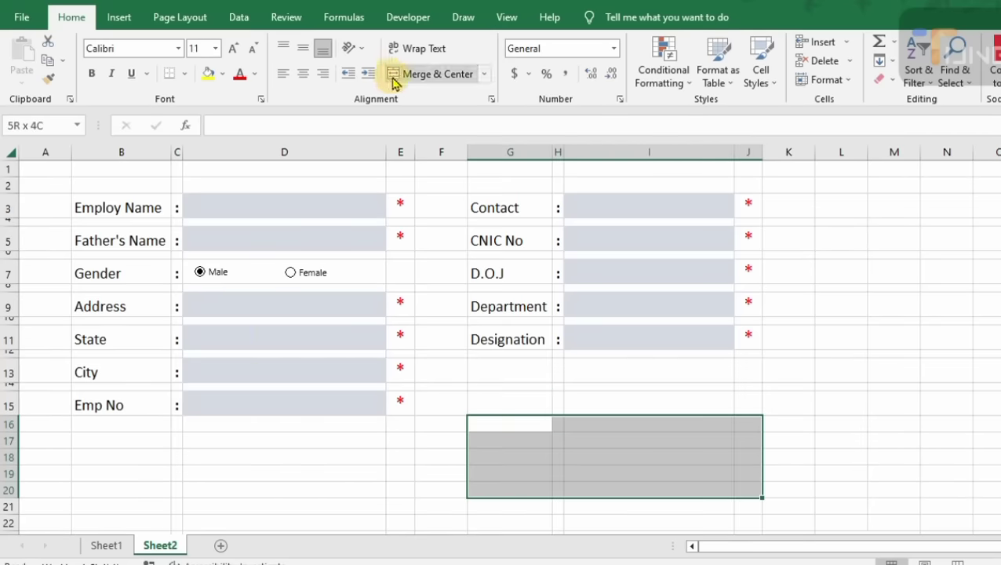
pyautogui.click(395, 82)
pyautogui.moveTo(510, 400); pyautogui.dragTo(580, 405)
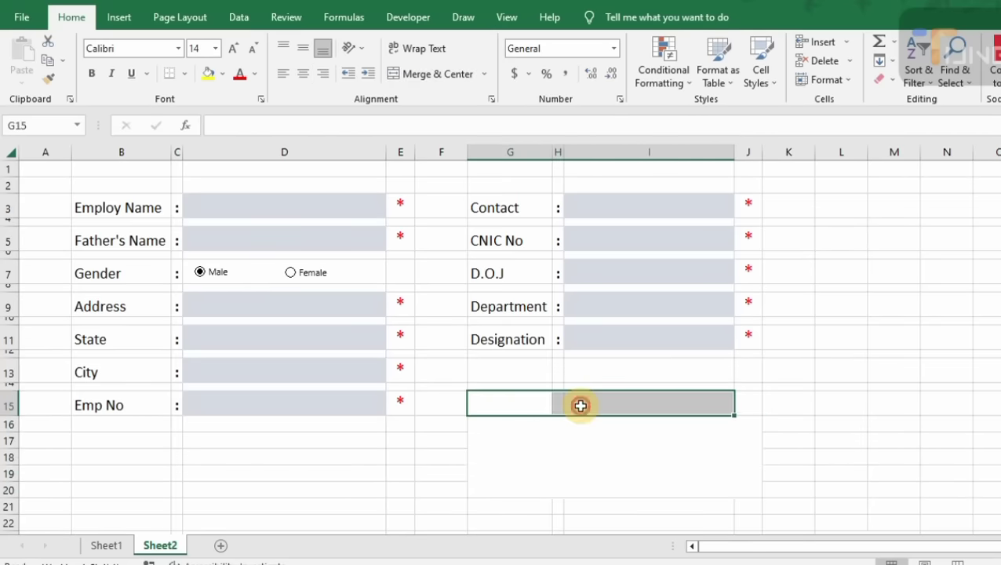
pyautogui.click(409, 75)
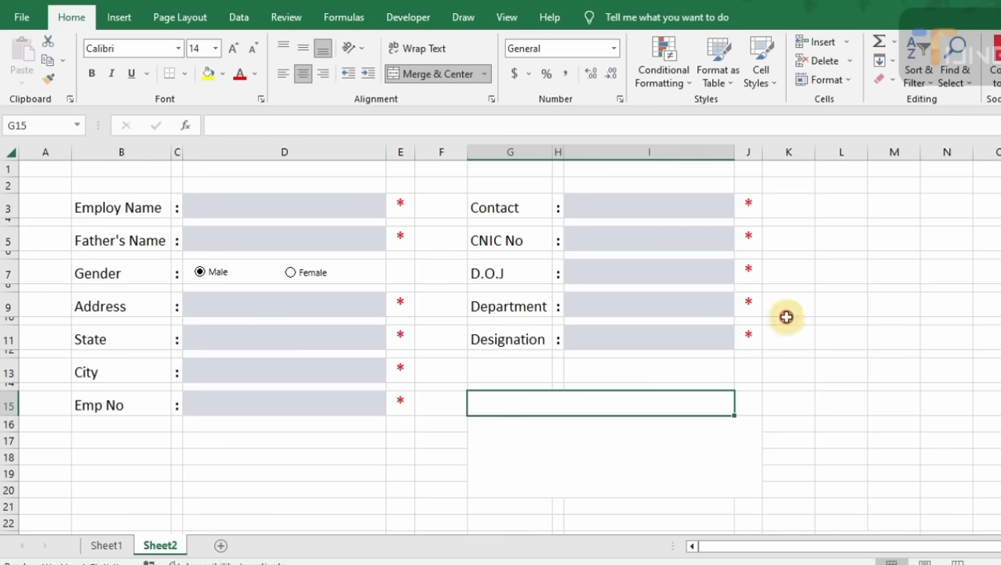
# - Enter 'Terms And Conditions' and 'Employment Termanation and conditions', left- and middle-aligning the box
pyautogui.write('Terms And Conditions')
pyautogui.press('Return')
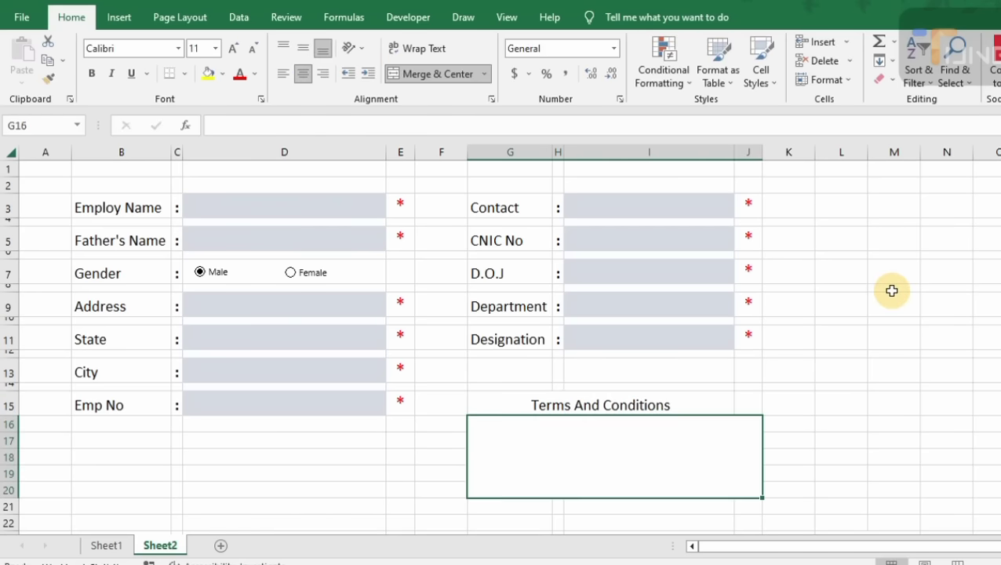
pyautogui.write('Employment Termanation ')
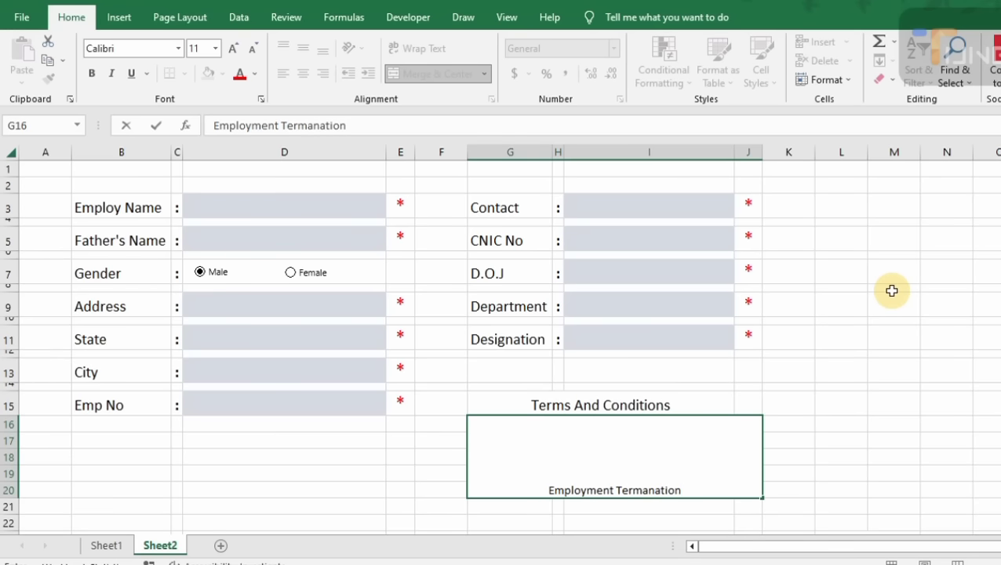
pyautogui.write('and conditions')
pyautogui.press('Return')
pyautogui.click(675, 485)
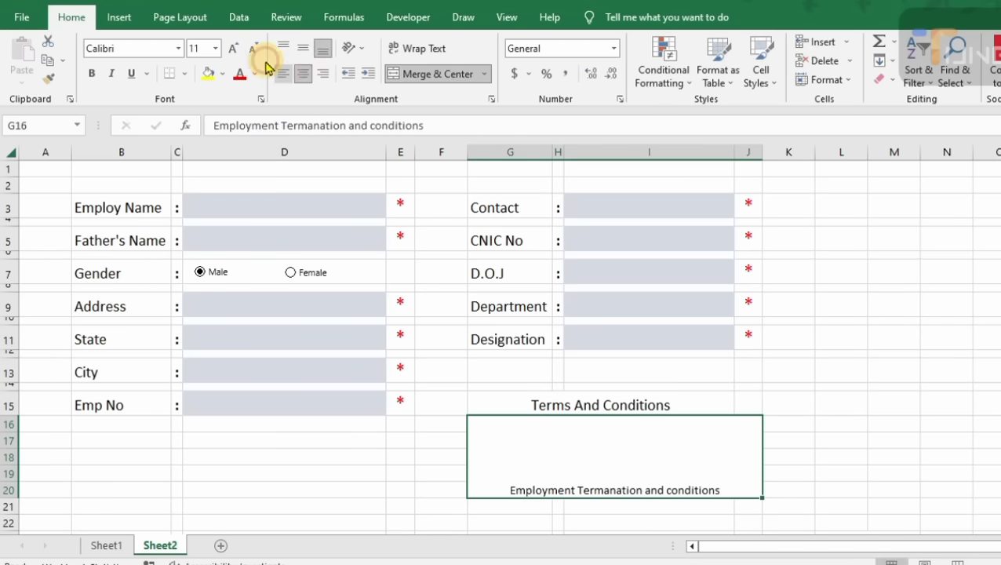
pyautogui.click(305, 73)
pyautogui.click(303, 48)
pyautogui.click(612, 403)
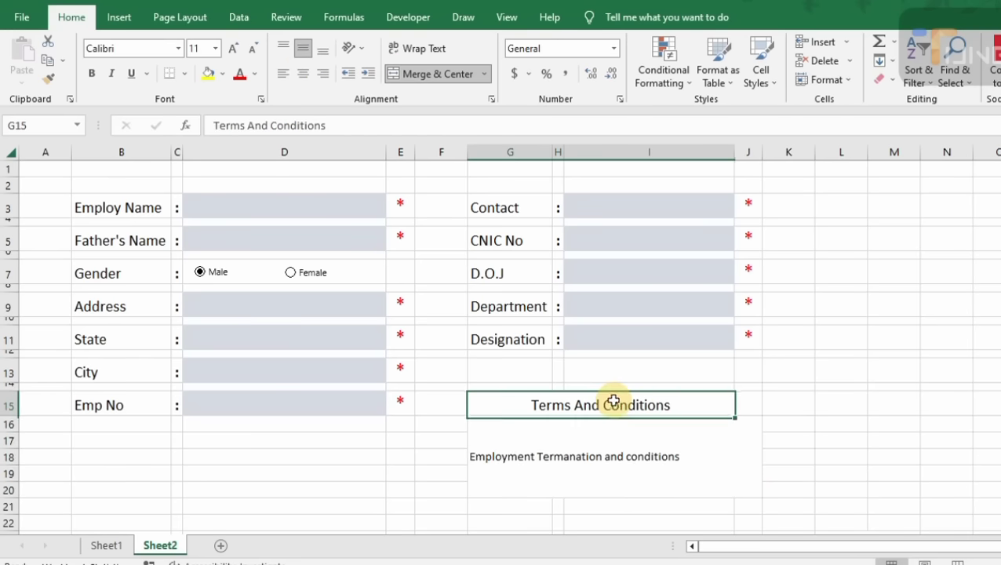
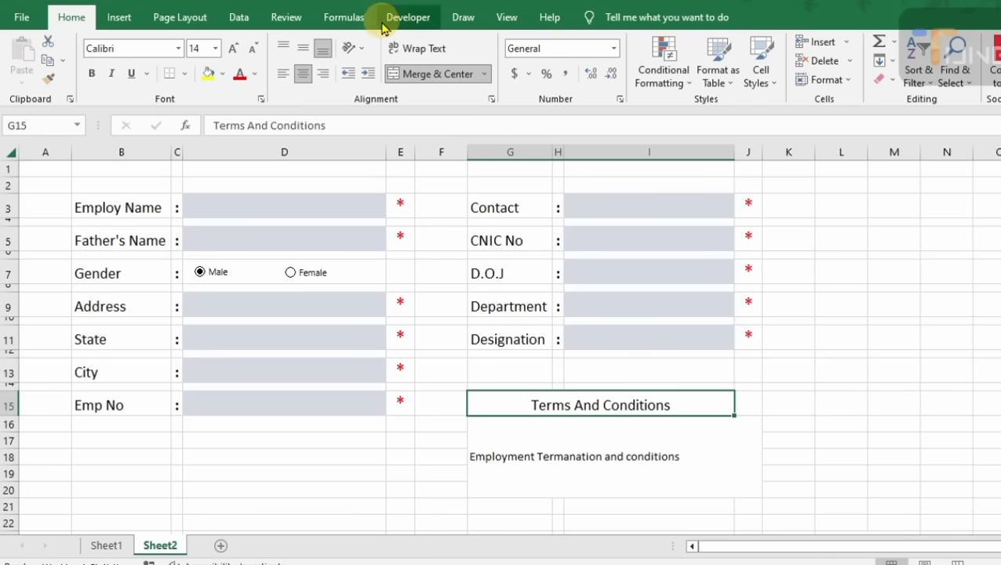
# - Insert a Form Control check box at G15 and position it beside the Terms And Conditions heading
pyautogui.click(407, 22)
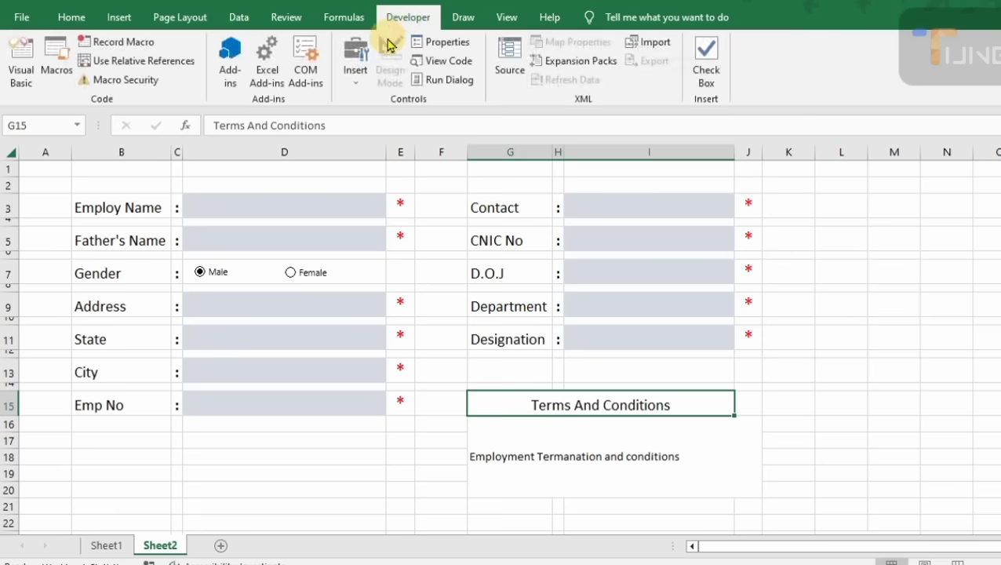
pyautogui.click(355, 78)
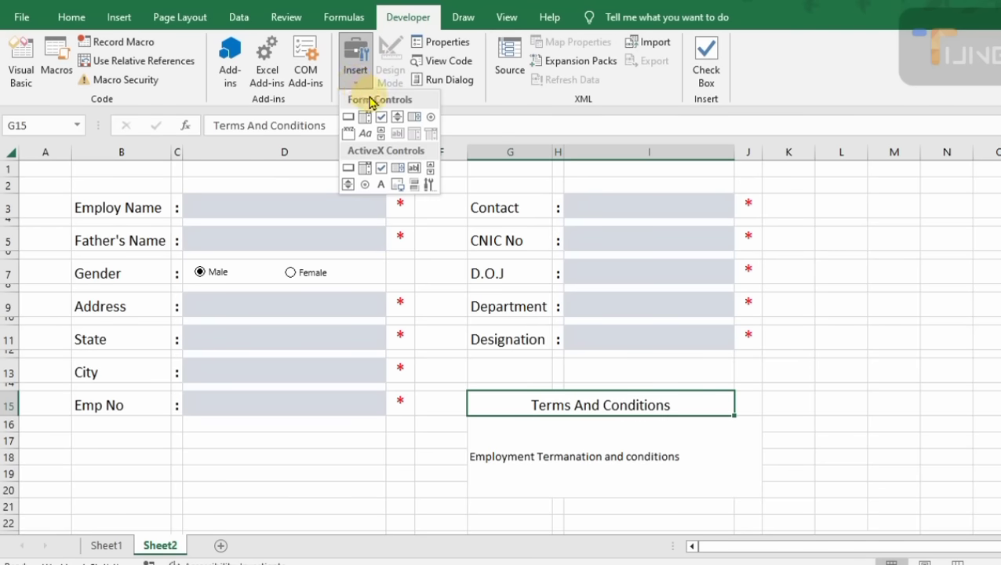
pyautogui.click(383, 119)
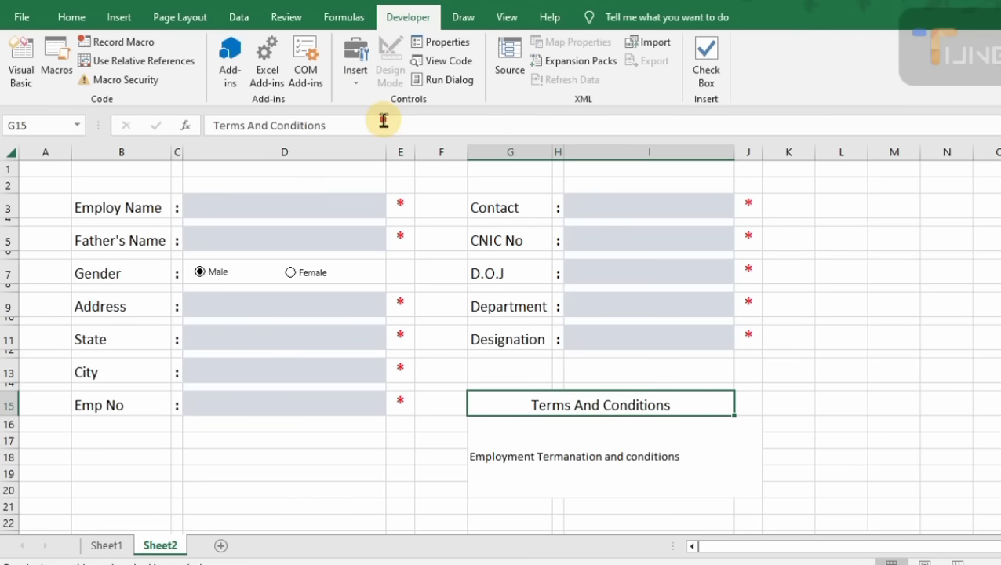
pyautogui.click(488, 405)
pyautogui.moveTo(499, 413); pyautogui.dragTo(515, 401)
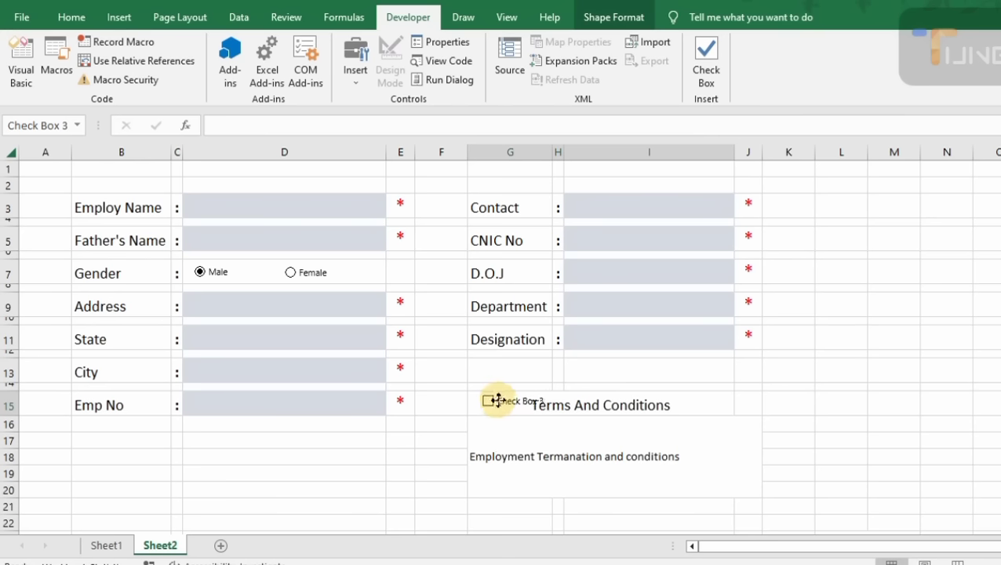
pyautogui.moveTo(515, 400); pyautogui.dragTo(515, 405)
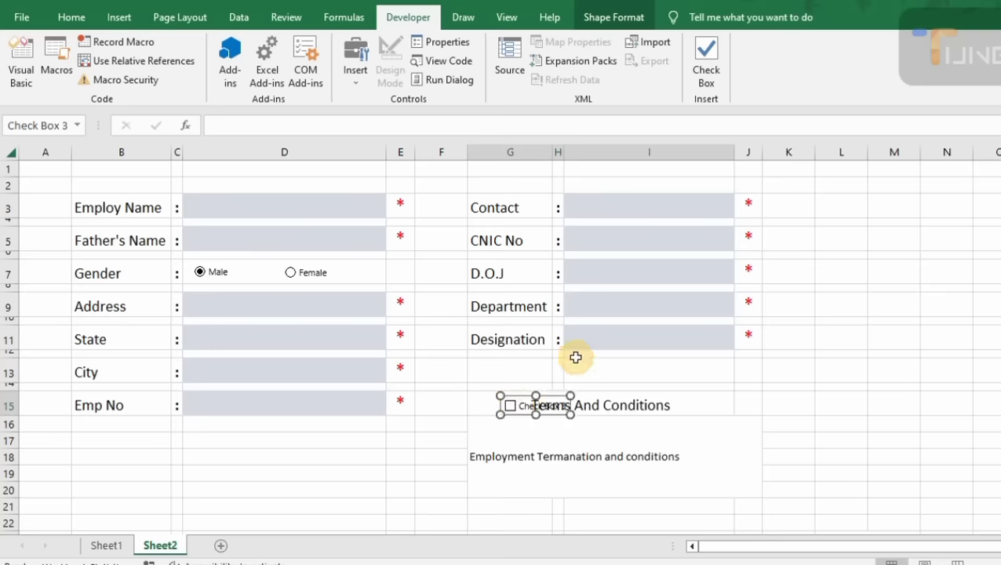
# - Delete the check box's default caption text so it is unlabelled
pyautogui.rightClick(519, 408)
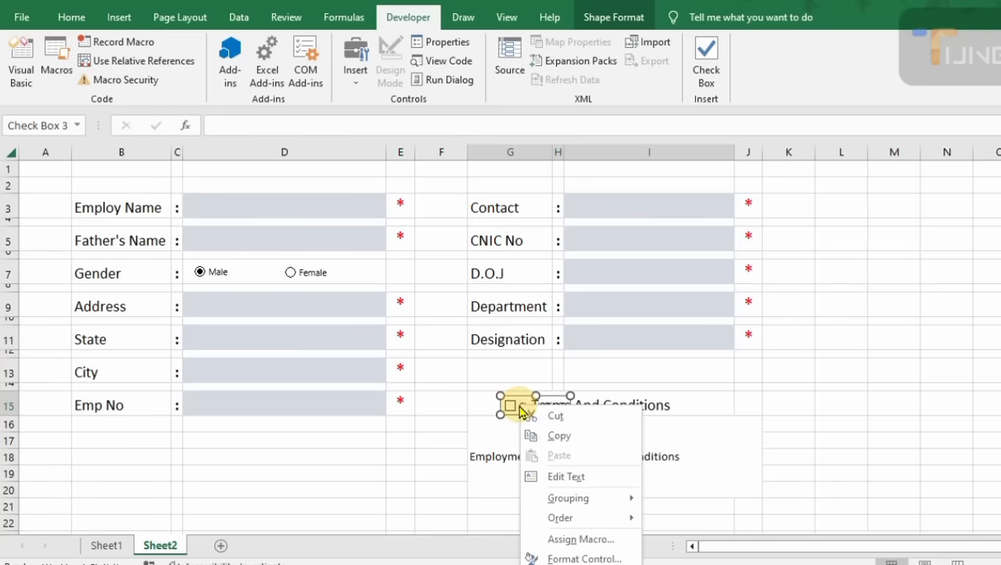
pyautogui.click(558, 476)
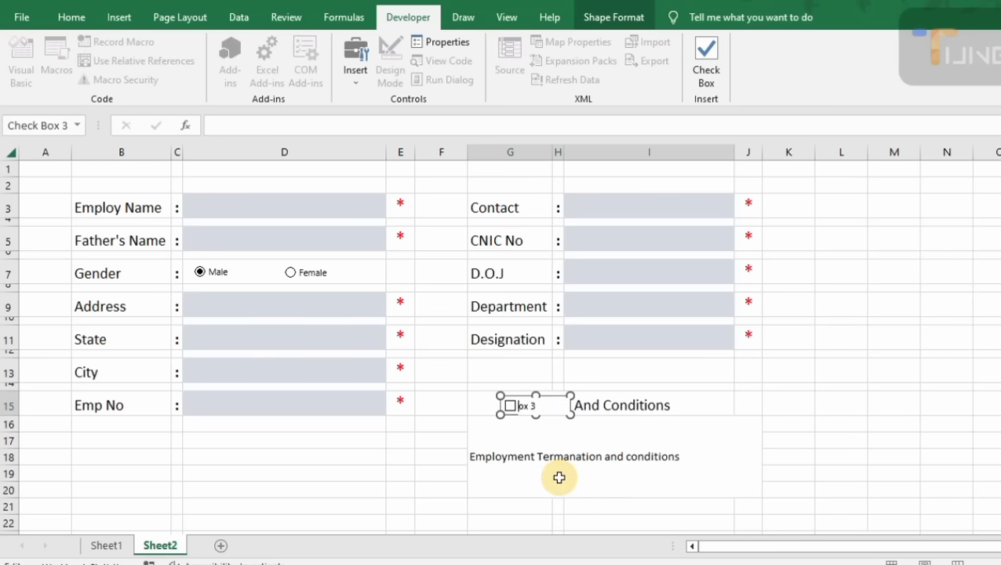
pyautogui.click(470, 404)
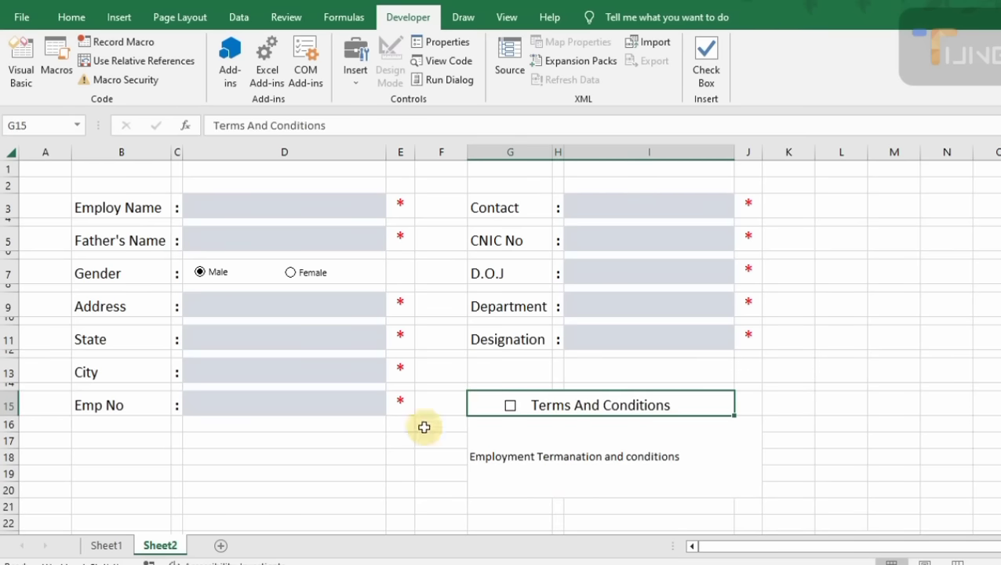
# - Set the Male option button's Format Control cell link to $K$15
pyautogui.keyDown('ctrl'); pyautogui.click(213, 275); pyautogui.keyUp('ctrl')
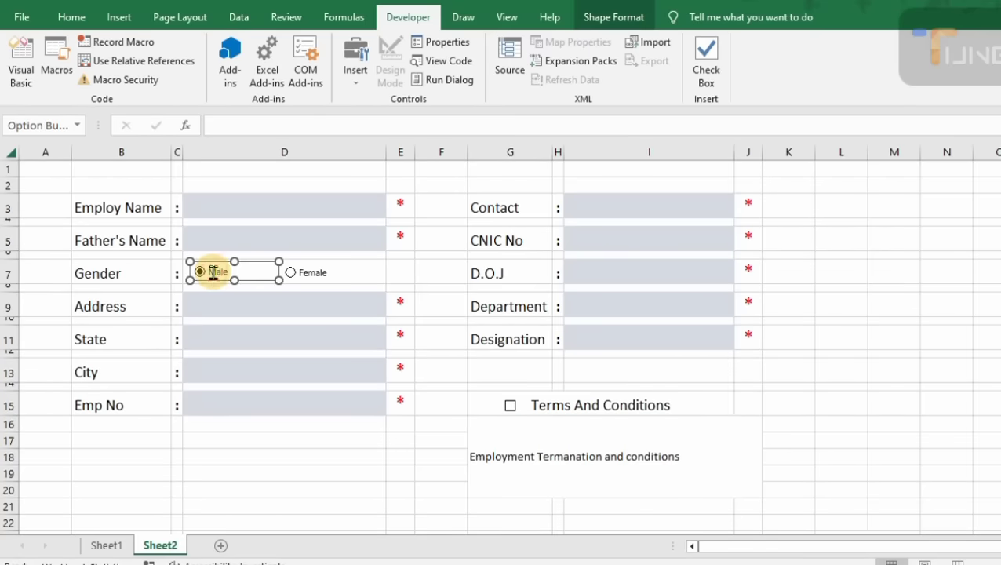
pyautogui.rightClick(213, 275)
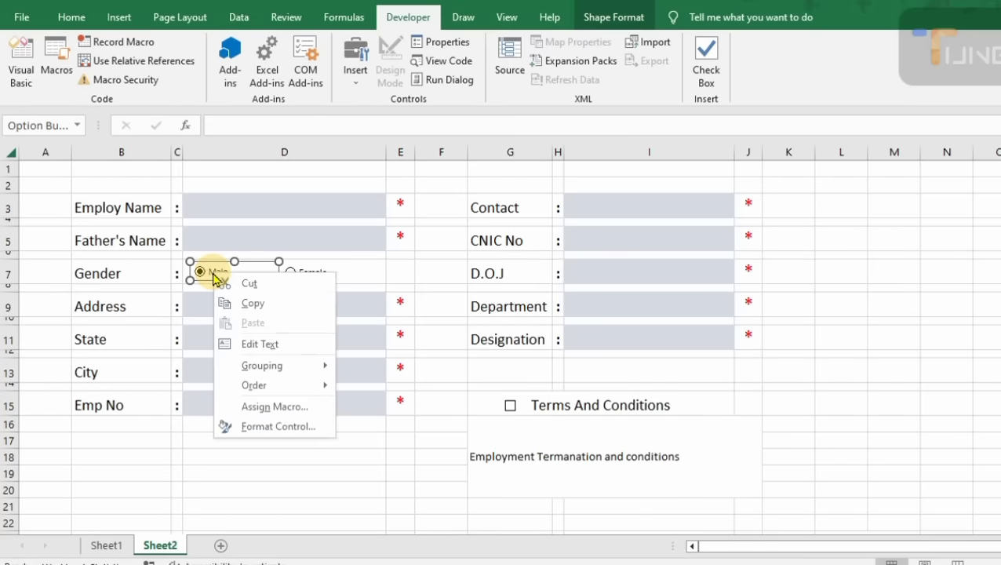
pyautogui.click(278, 426)
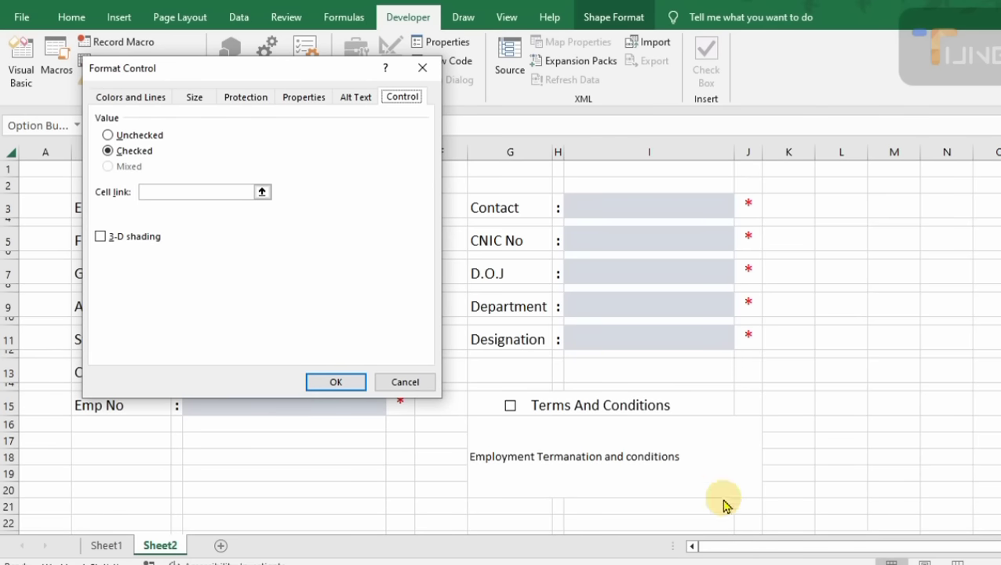
pyautogui.click(200, 192)
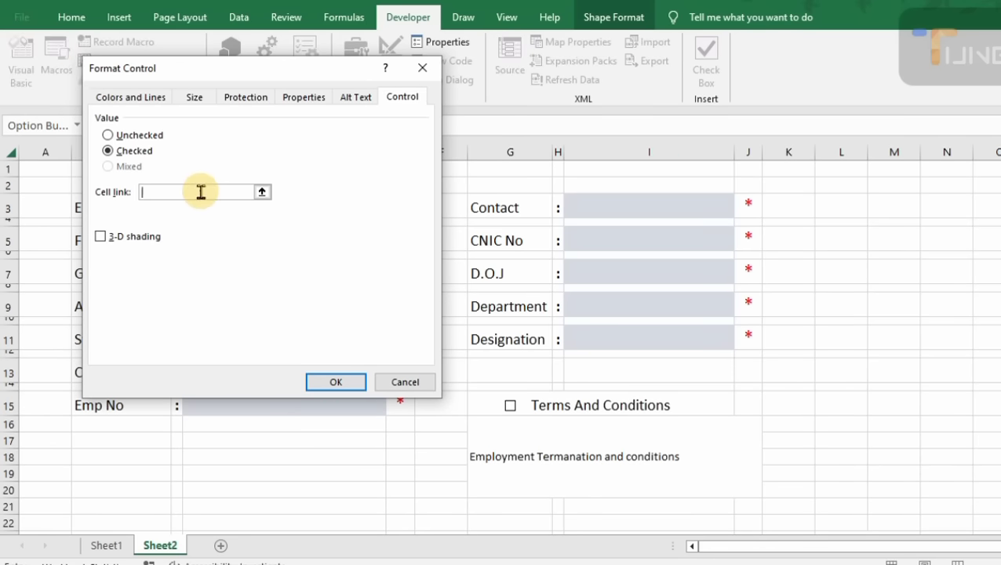
pyautogui.click(801, 404)
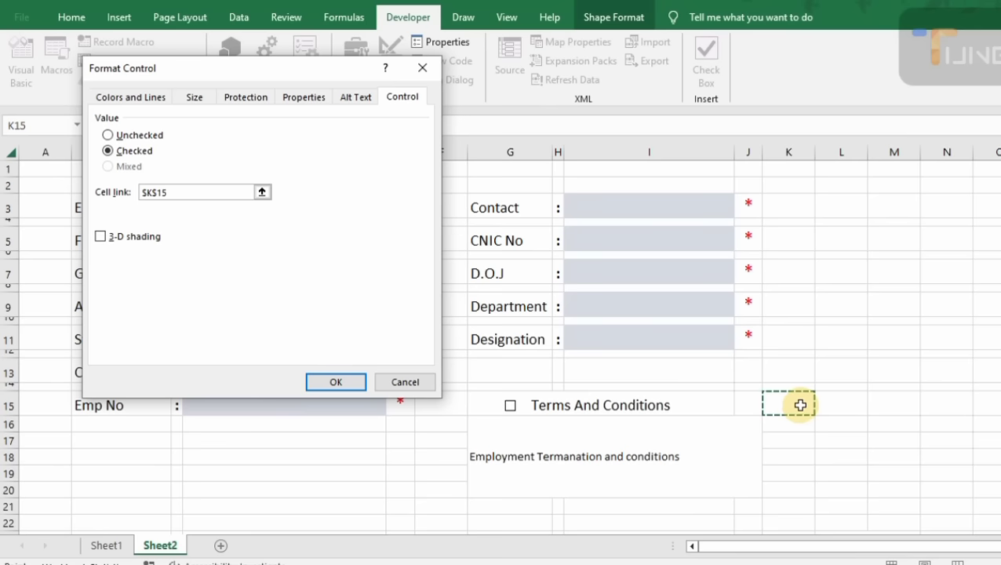
pyautogui.click(348, 383)
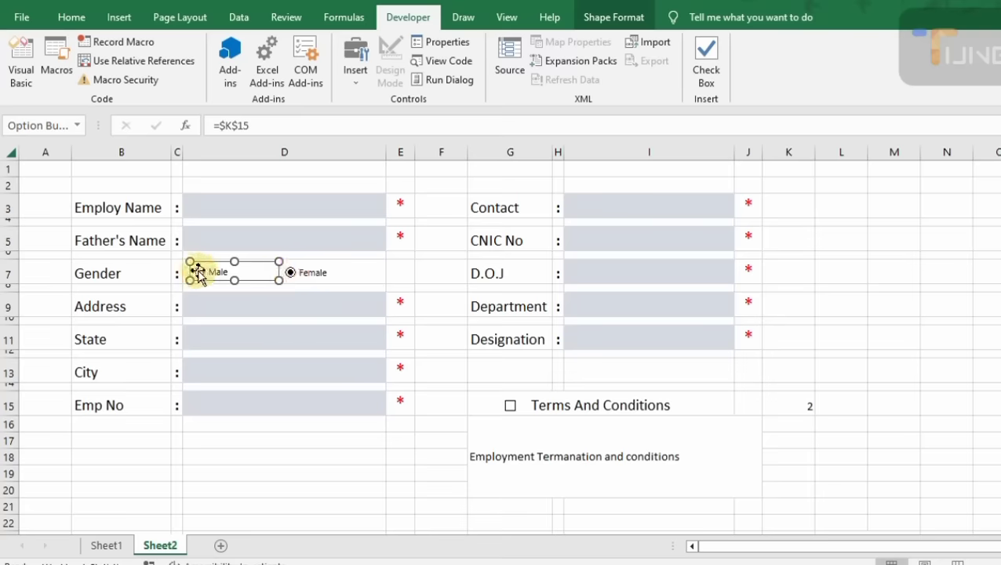
pyautogui.press('Escape')
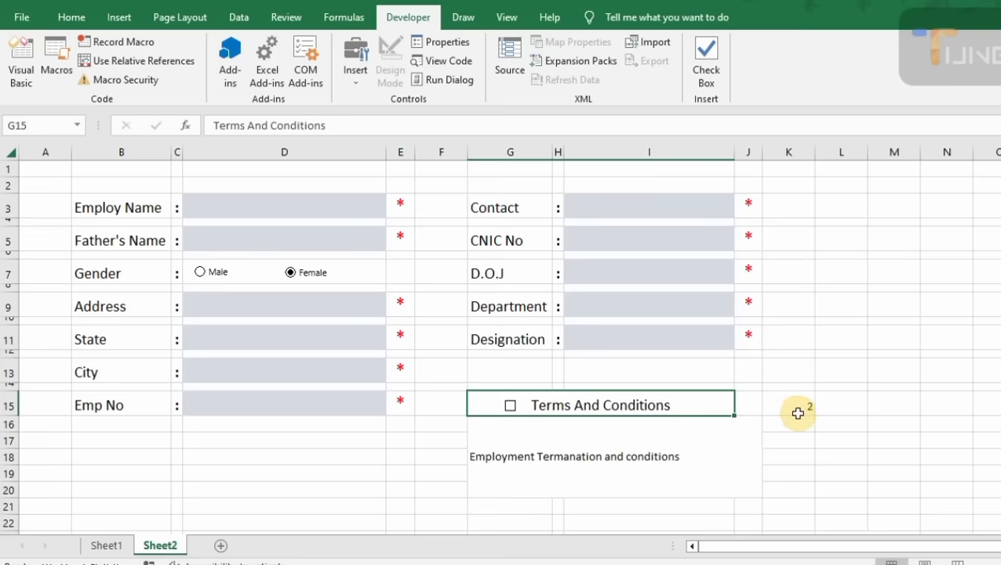
# - Set the Terms And Conditions check box's Format Control cell link to $M$16
pyautogui.click(219, 279)
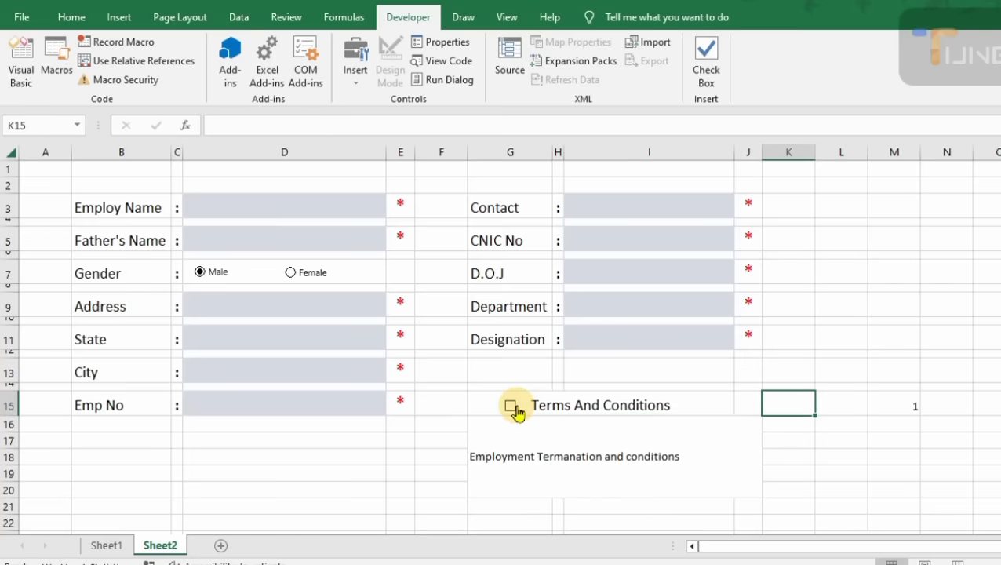
pyautogui.keyDown('ctrl'); pyautogui.click(513, 408); pyautogui.keyUp('ctrl')
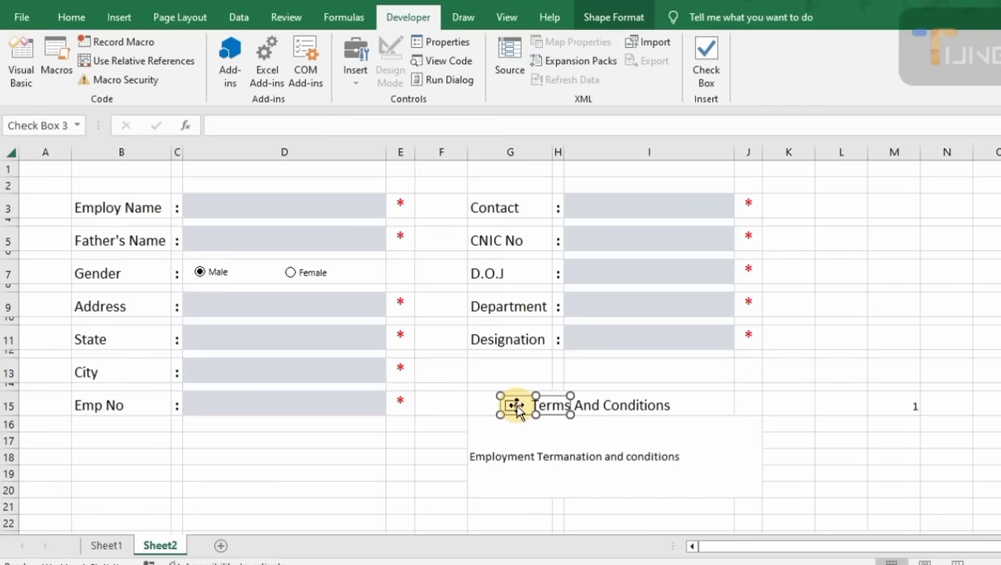
pyautogui.rightClick(517, 410)
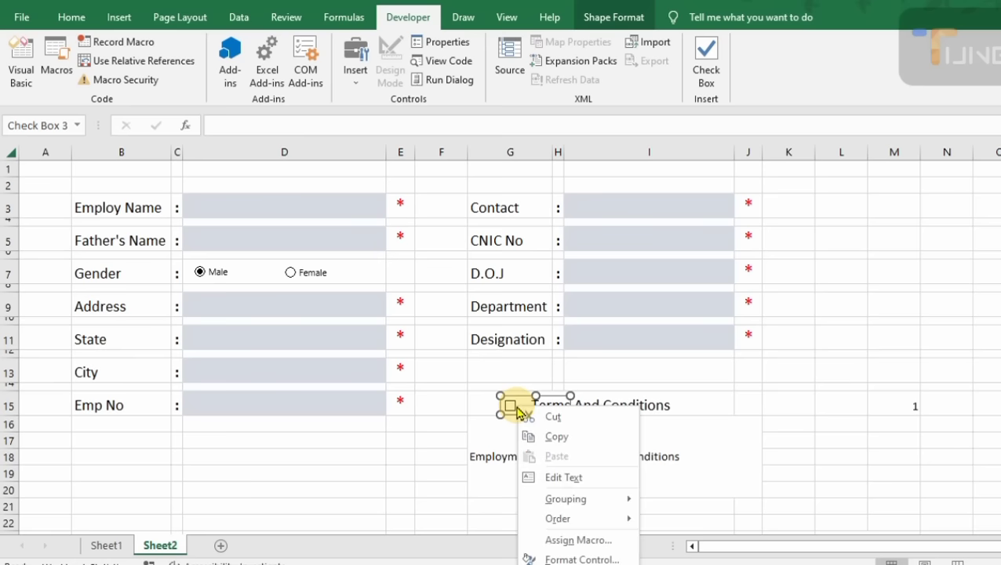
pyautogui.click(582, 558)
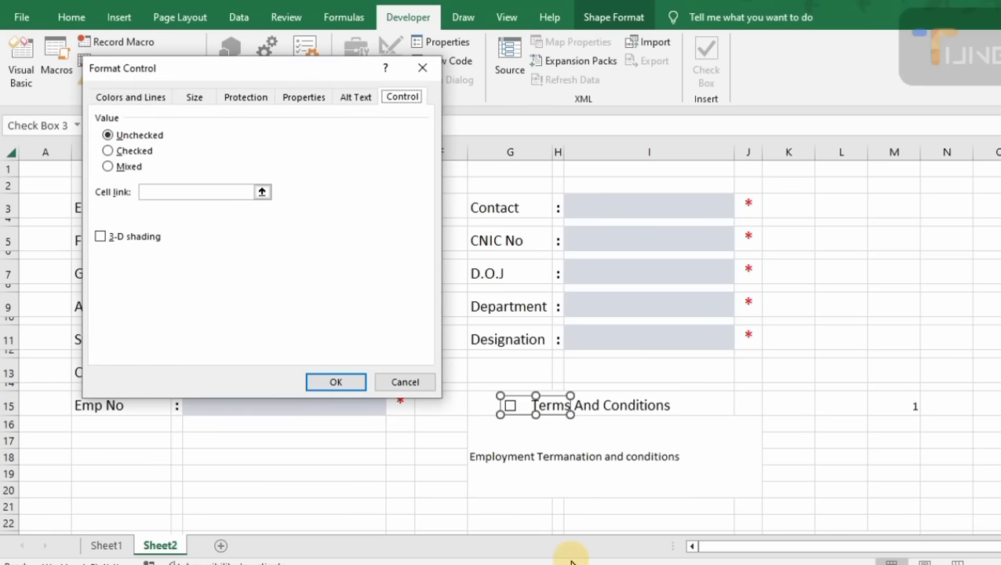
pyautogui.click(184, 191)
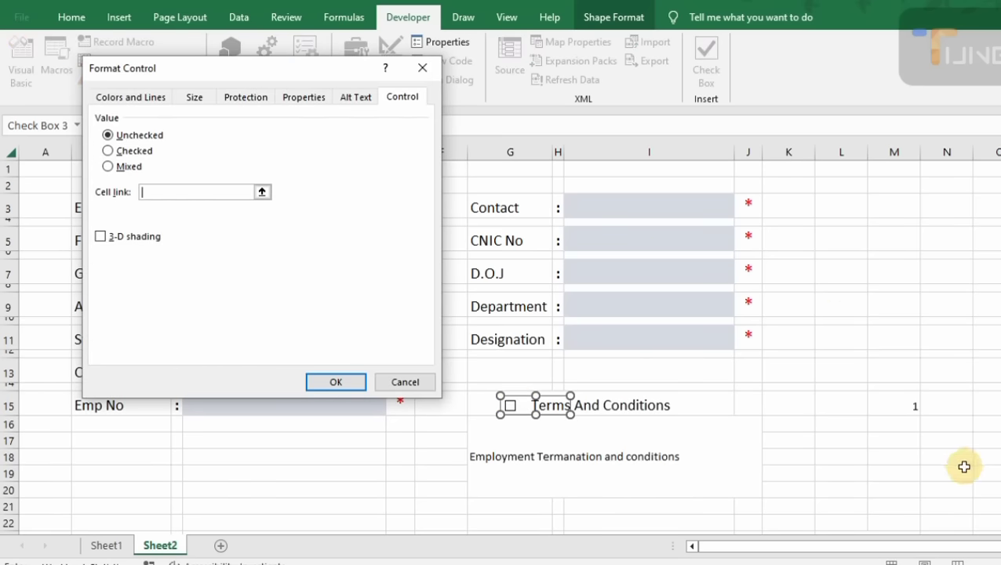
pyautogui.click(914, 441)
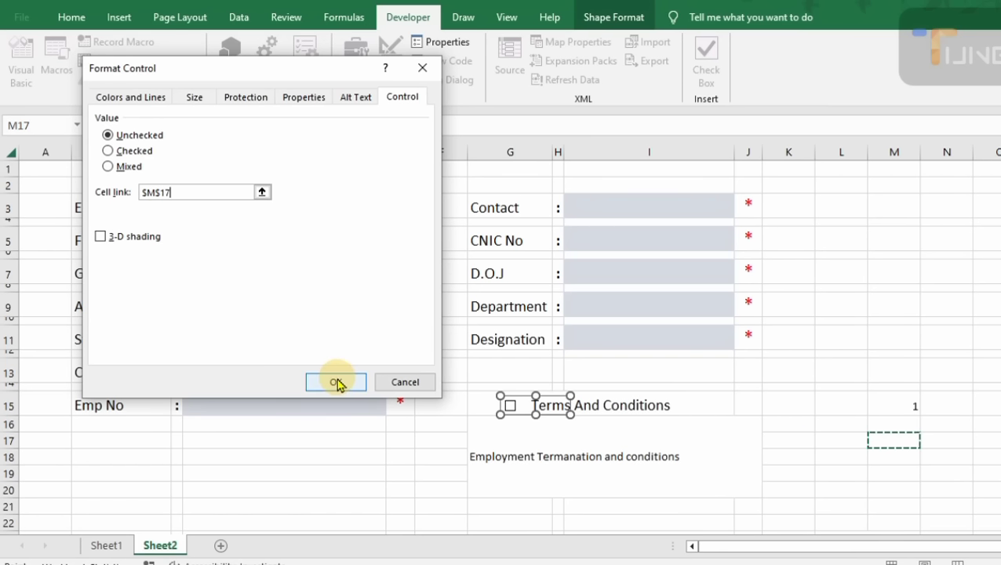
pyautogui.click(915, 424)
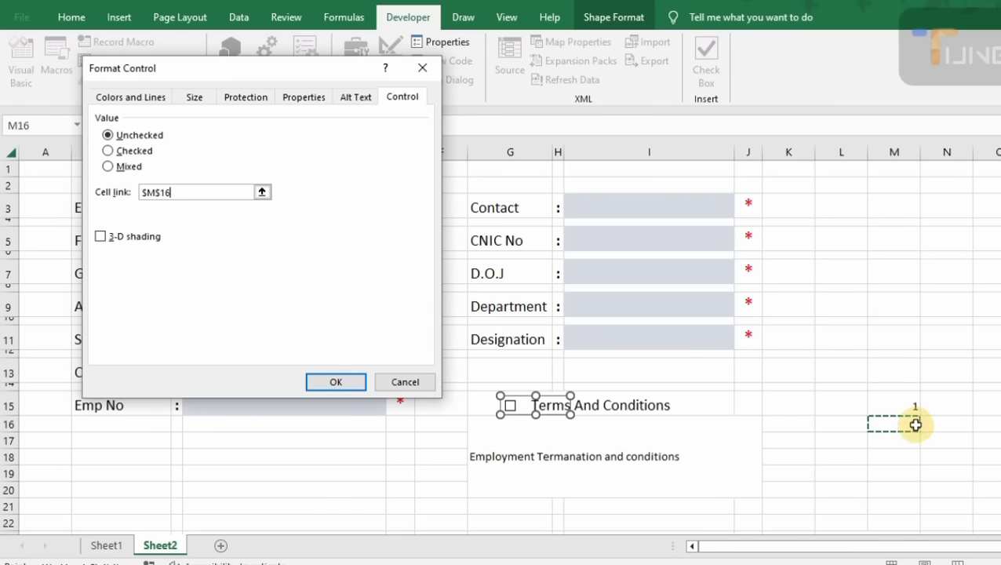
pyautogui.click(334, 383)
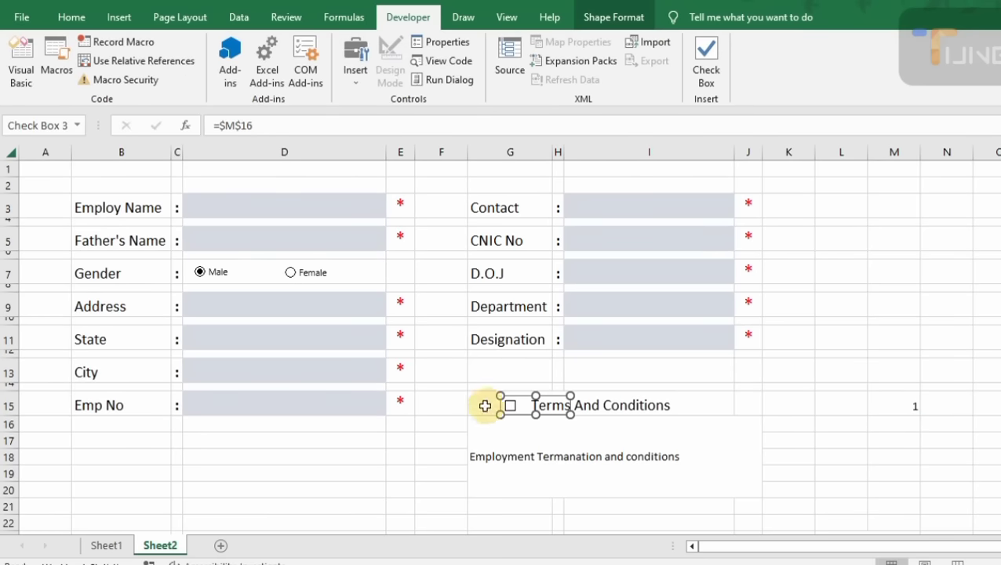
# - Tick and untick the Terms And Conditions box to test that M16 toggles
pyautogui.press('Escape')
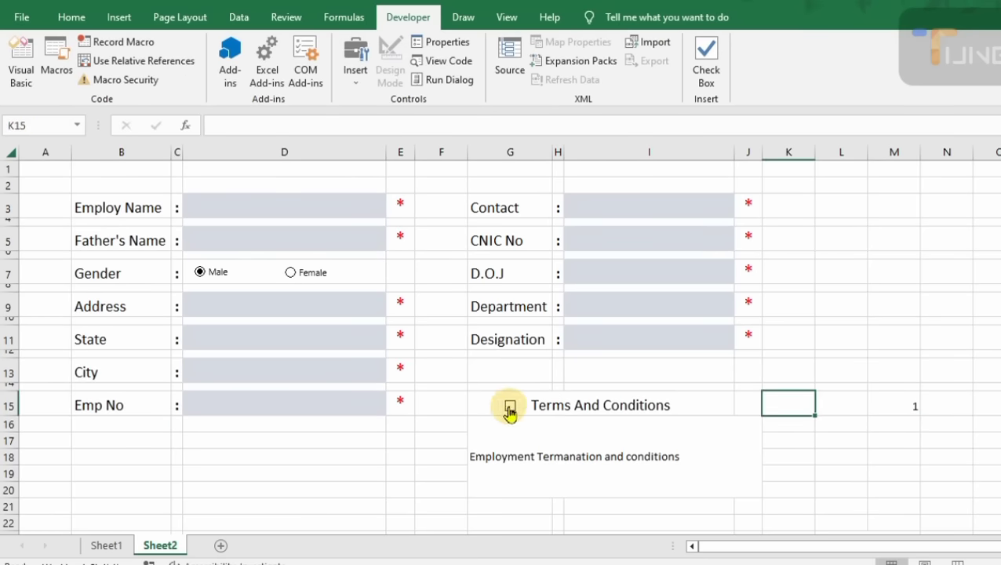
pyautogui.click(509, 406)
pyautogui.click(509, 407)
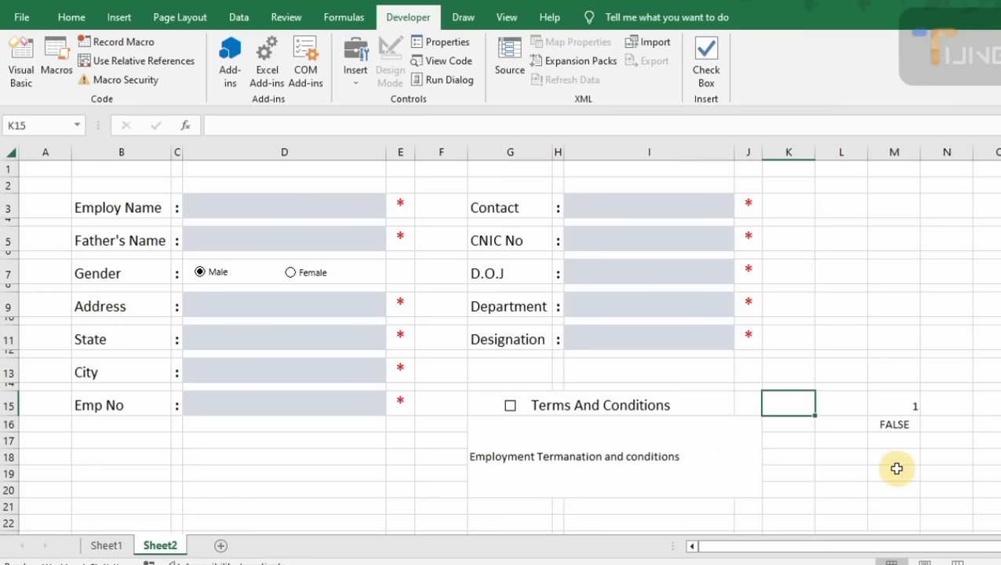
# - Start a COUNTA formula in M13 referencing D3, D5, D9, D11, D13 and D15
pyautogui.click(898, 442)
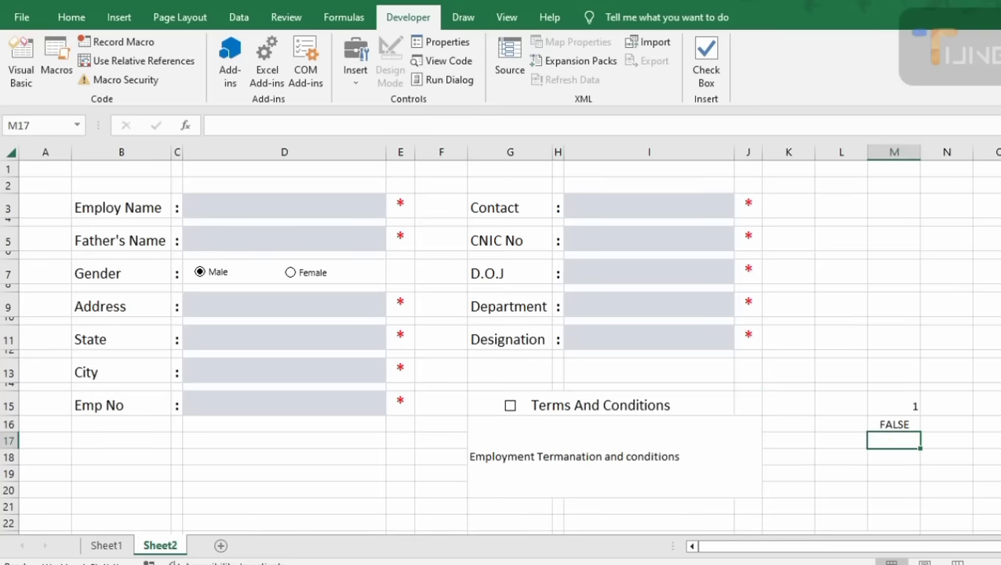
pyautogui.click(893, 375)
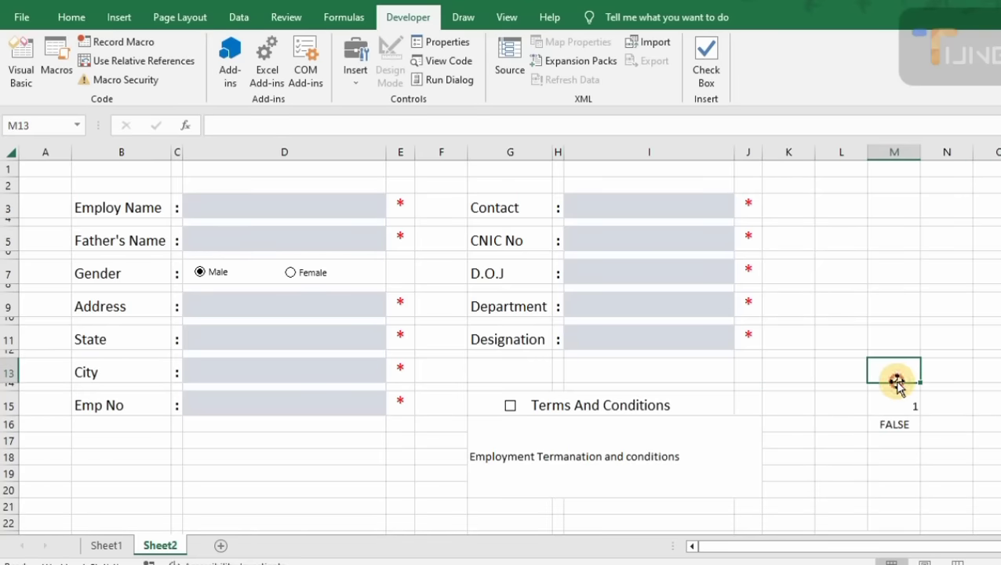
pyautogui.write('=')
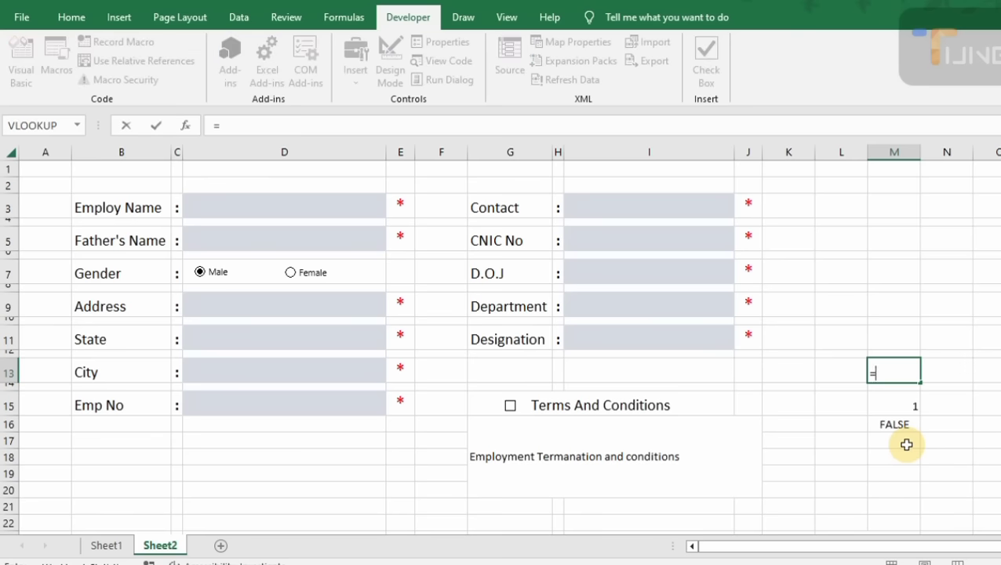
pyautogui.write('countA')
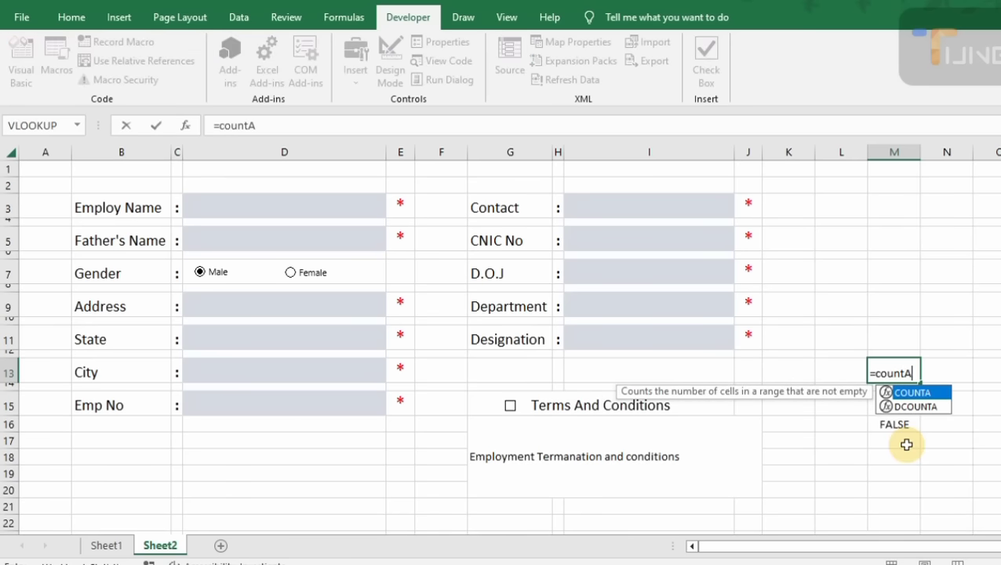
pyautogui.doubleClick(911, 391)
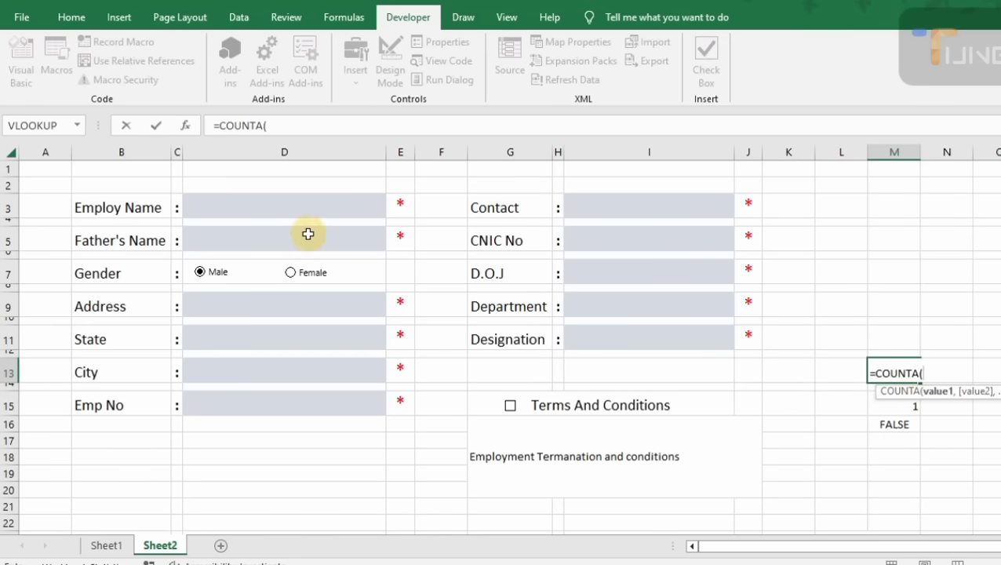
pyautogui.click(320, 204)
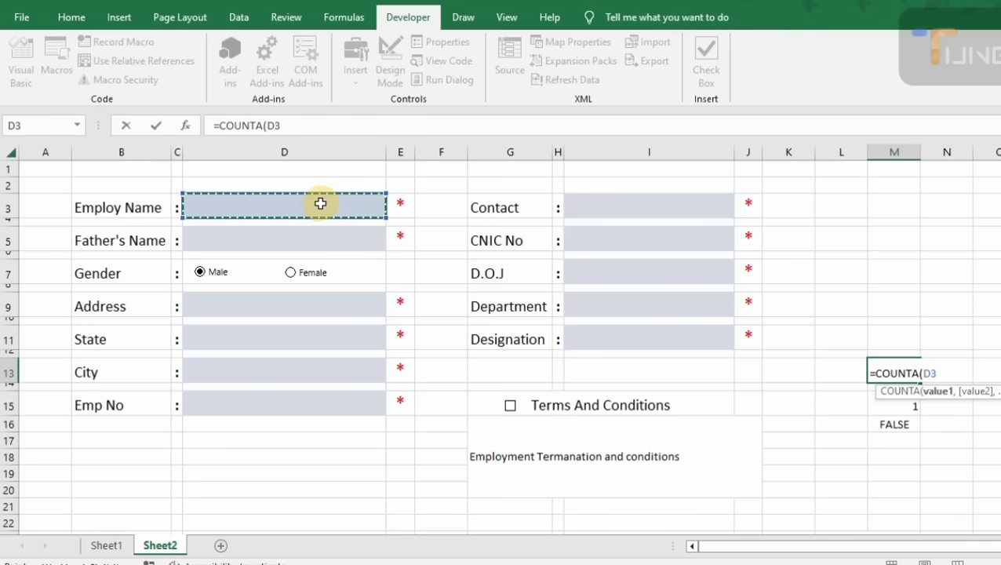
pyautogui.write(',')
pyautogui.click(299, 247)
pyautogui.write(',')
pyautogui.click(267, 310)
pyautogui.write(',')
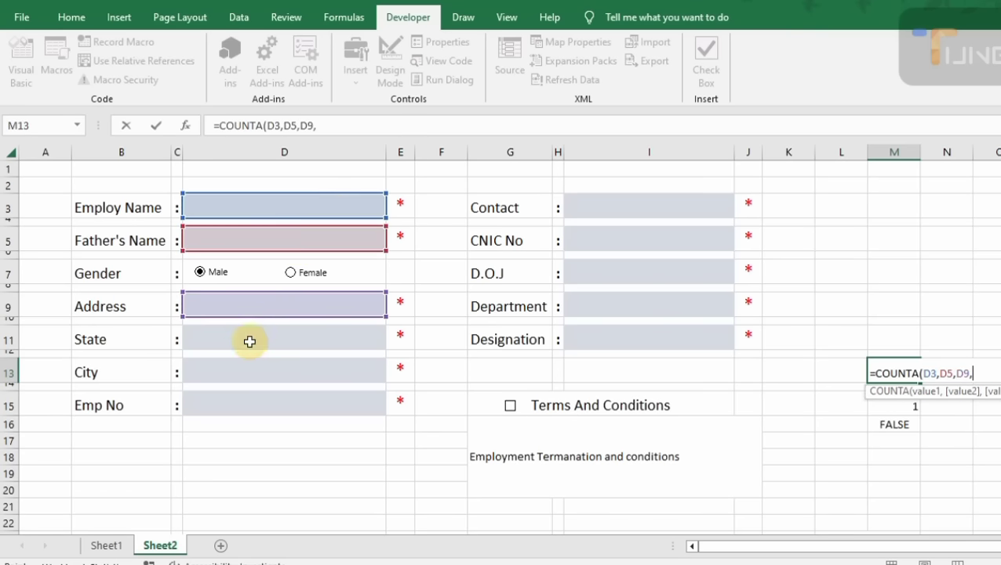
pyautogui.click(249, 341)
pyautogui.click(237, 370)
pyautogui.write(',')
pyautogui.click(235, 403)
# - Add I3, I5, I7, I9 and I11 to the COUNTA formula and commit it
pyautogui.write(',')
pyautogui.click(612, 204)
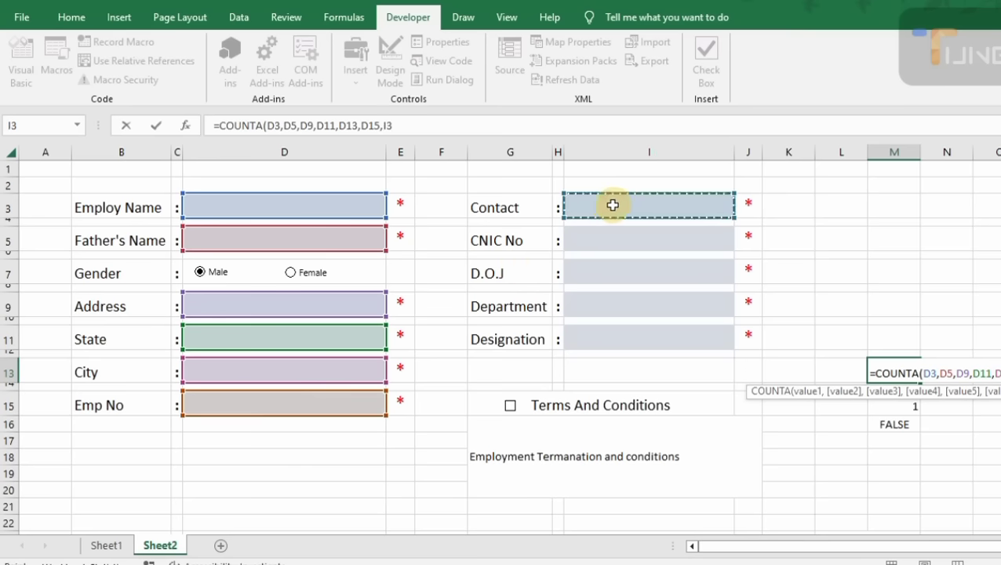
pyautogui.write(',')
pyautogui.click(602, 235)
pyautogui.write(',')
pyautogui.click(588, 274)
pyautogui.write(',')
pyautogui.click(592, 304)
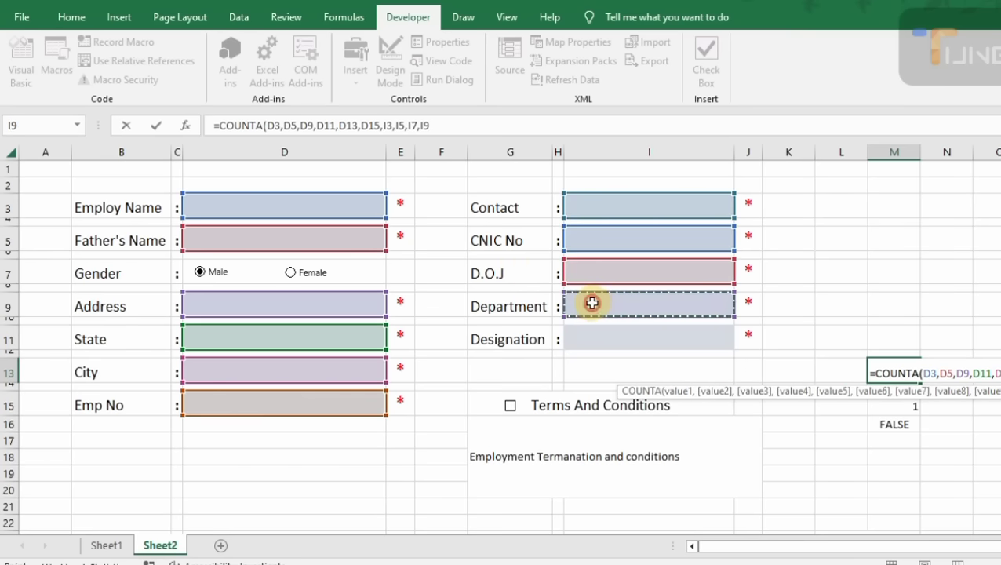
pyautogui.write(',')
pyautogui.click(592, 337)
pyautogui.write(',')
pyautogui.press('BackSpace')
pyautogui.write(')')
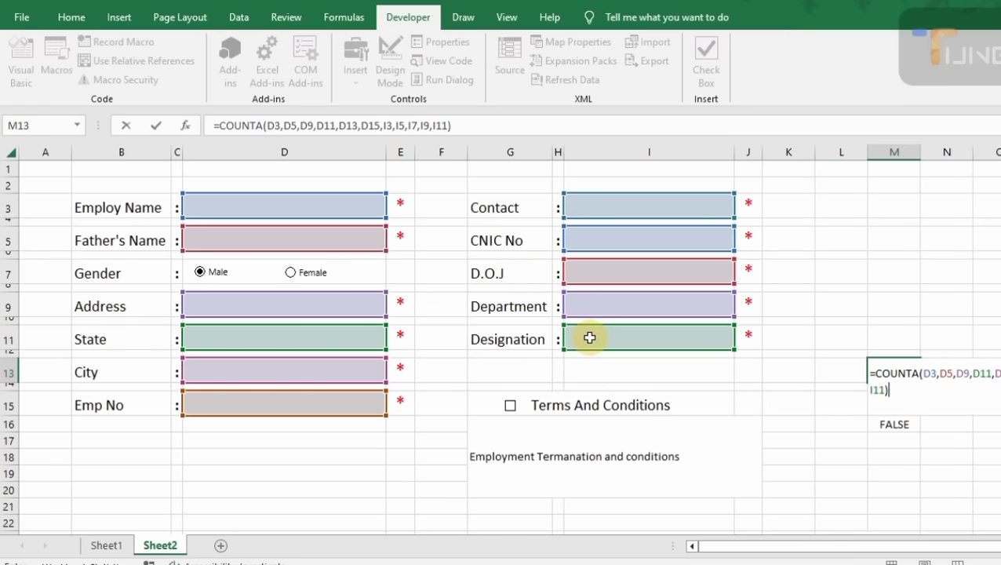
pyautogui.press('Return')
pyautogui.press('Up')
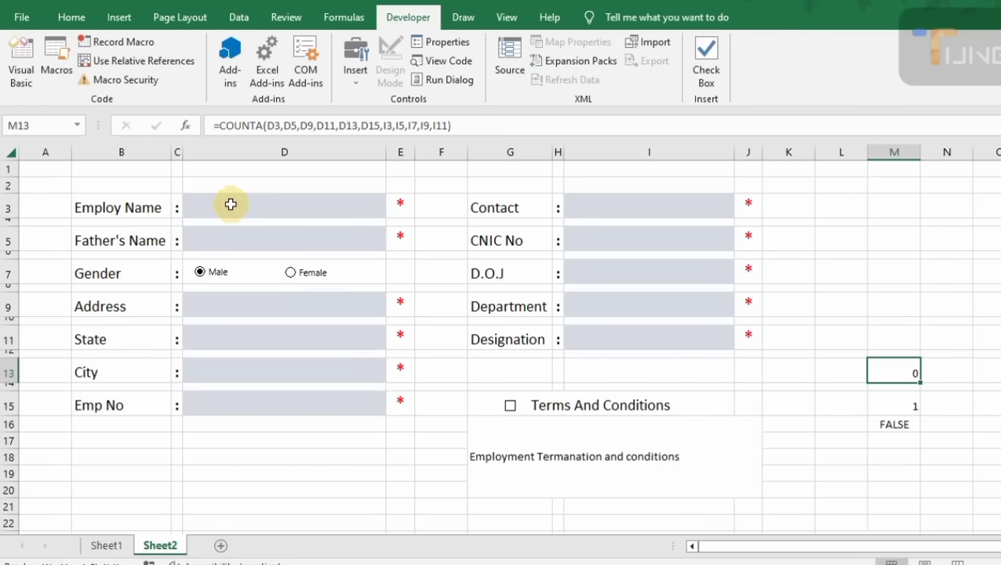
pyautogui.click(231, 204)
pyautogui.write('a')
pyautogui.press('Return')
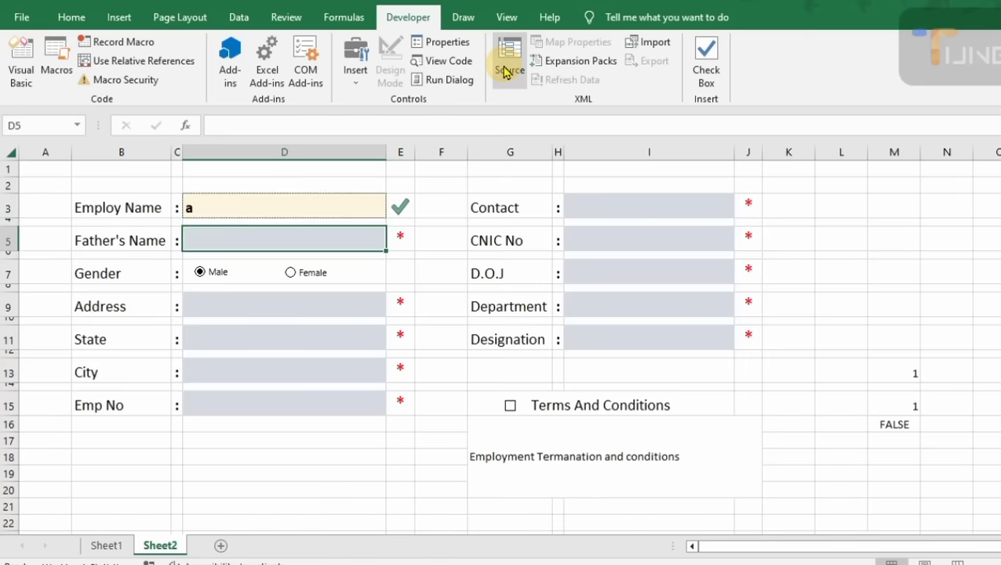
pyautogui.write('b')
pyautogui.press('Return')
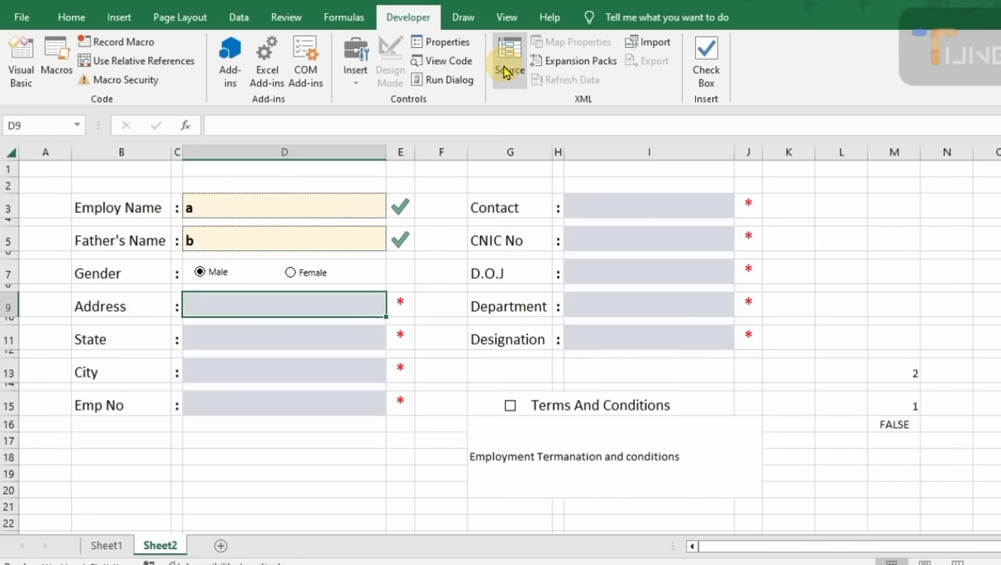
pyautogui.write('c')
pyautogui.press('Return')
pyautogui.write('d')
pyautogui.press('Return')
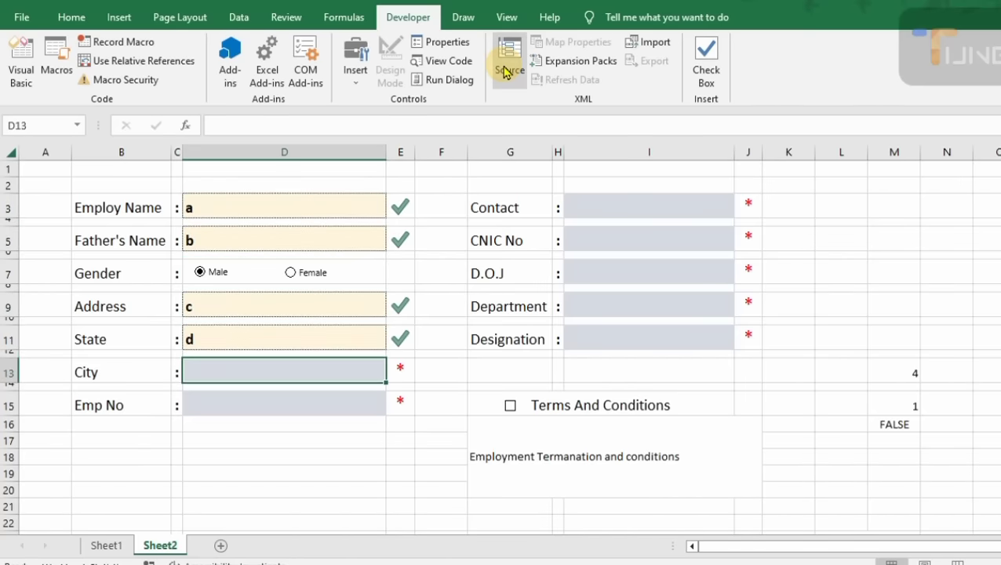
pyautogui.hotkey('shift', 'Up')
pyautogui.hotkey('shift', 'Up')
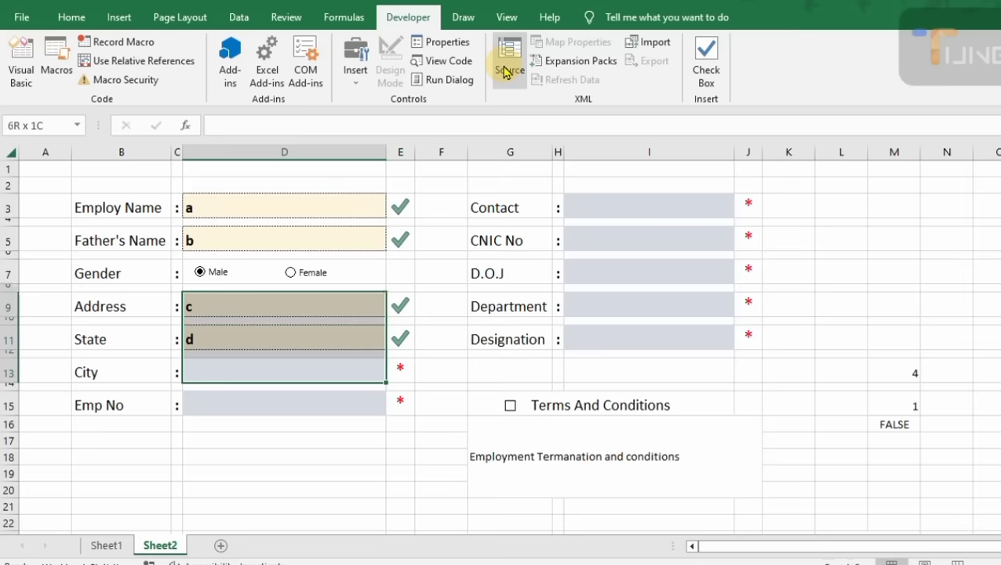
pyautogui.hotkey('shift', 'Up')
pyautogui.hotkey('shift', 'Up')
pyautogui.hotkey('shift', 'Up')
pyautogui.press('Delete')
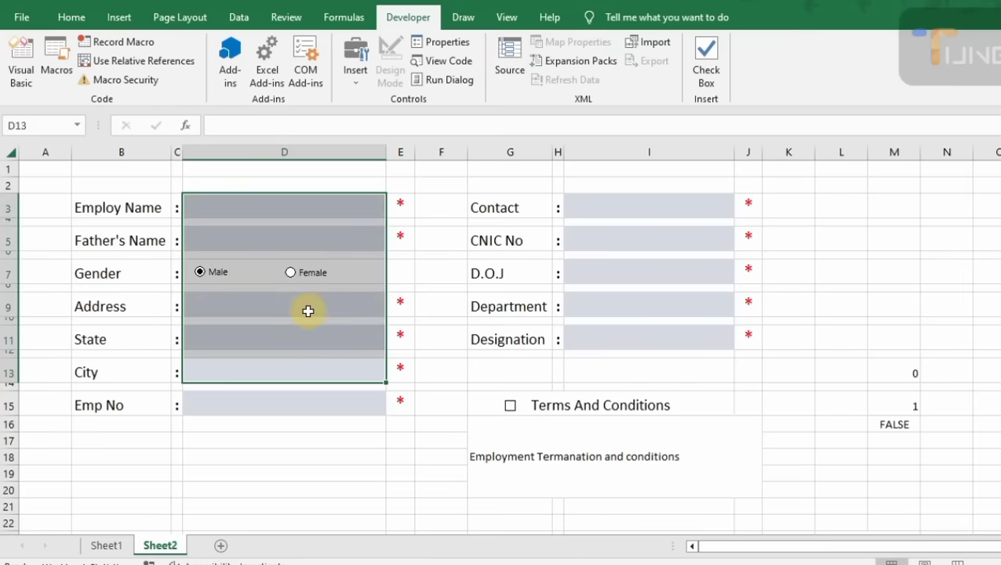
pyautogui.click(306, 339)
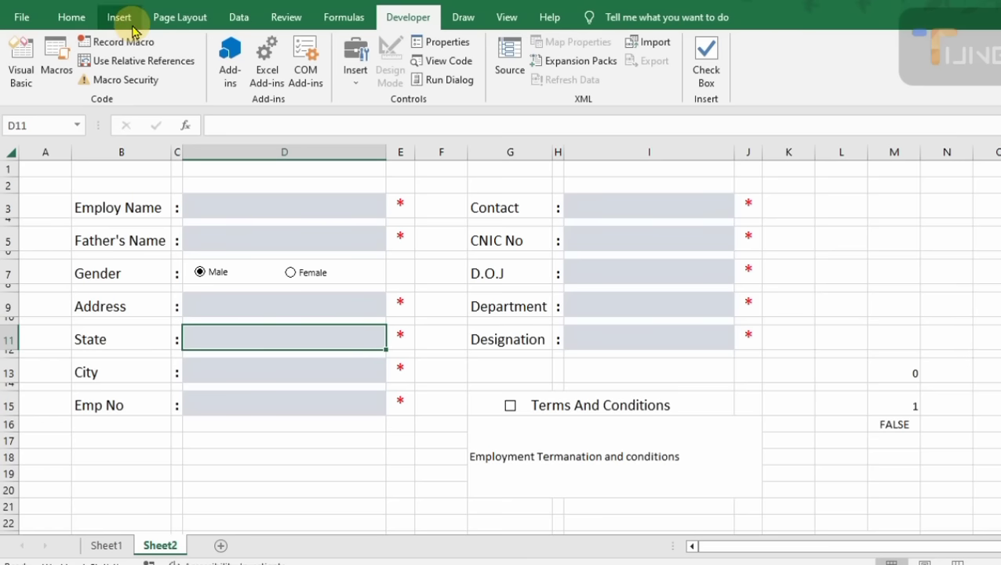
# - Open Data Validation for the City field and set Allow to List
pyautogui.click(237, 19)
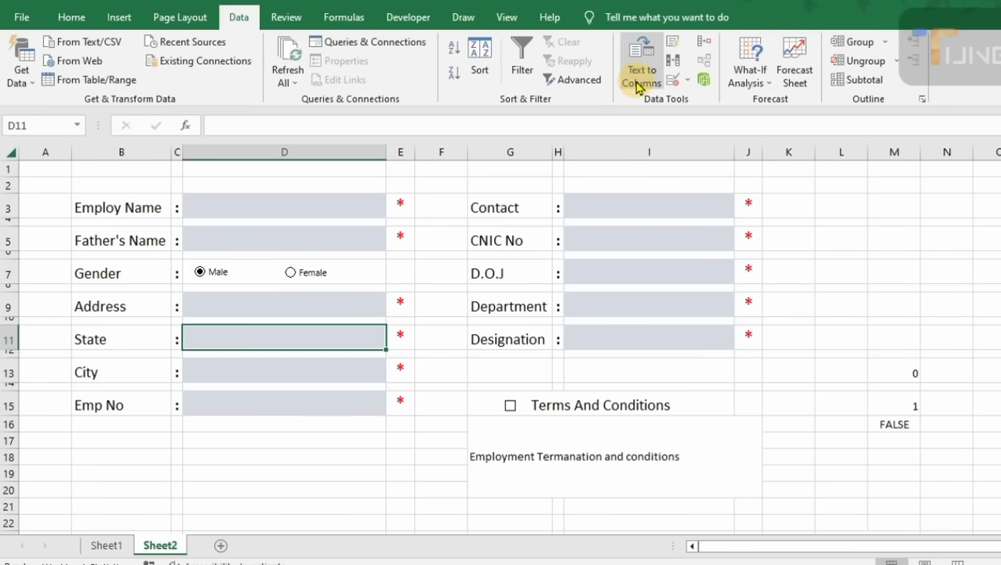
pyautogui.click(685, 82)
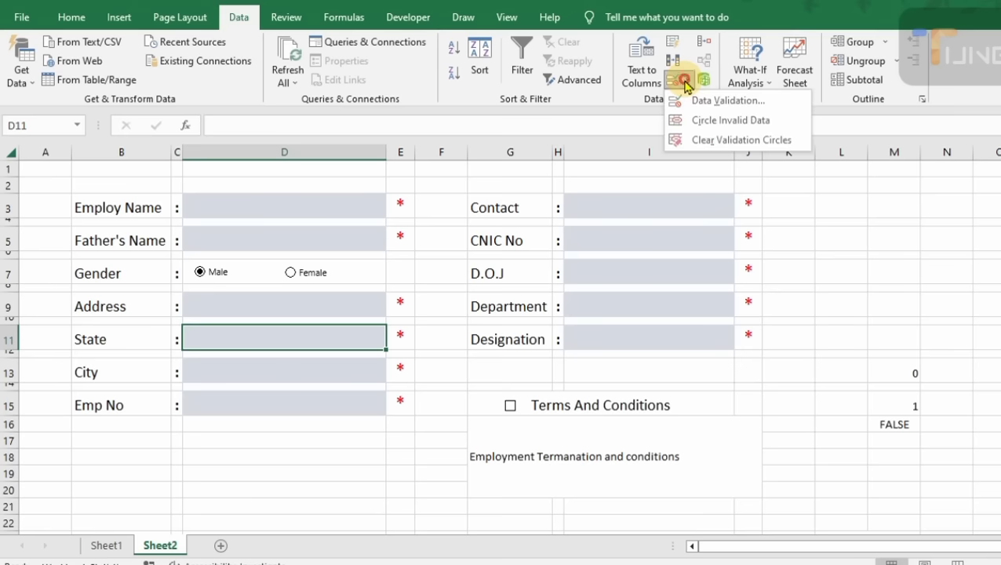
pyautogui.click(700, 100)
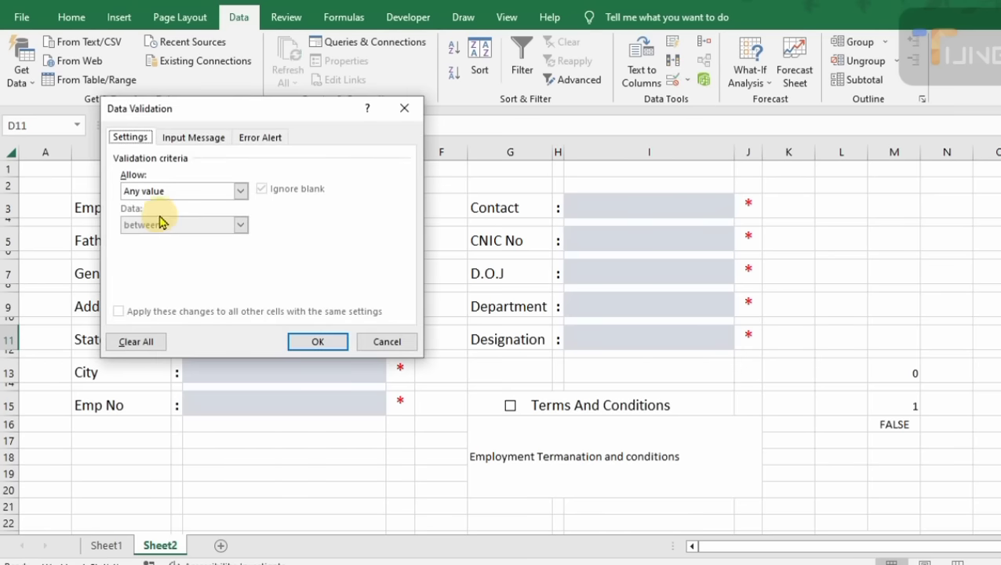
pyautogui.click(237, 191)
pyautogui.click(237, 191)
pyautogui.click(237, 191)
pyautogui.click(187, 234)
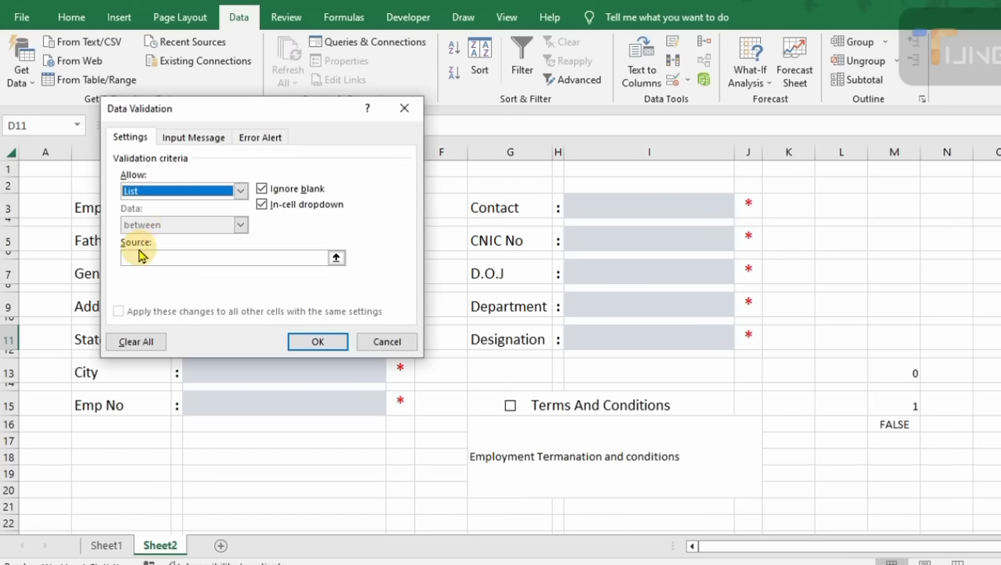
# - Set the list source to the city names in Sheet3!$A$9:$A$12 and apply
pyautogui.click(143, 257)
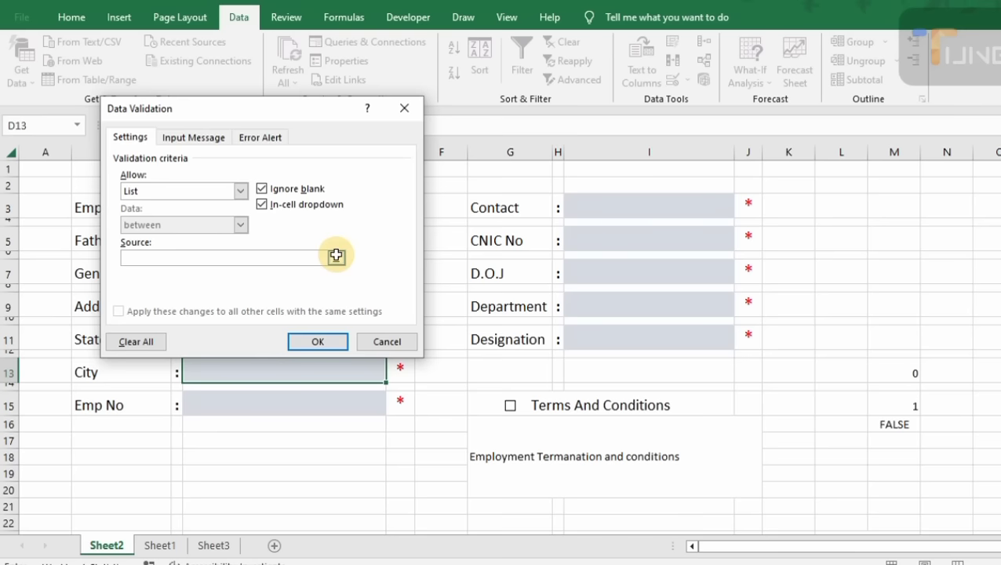
pyautogui.click(336, 255)
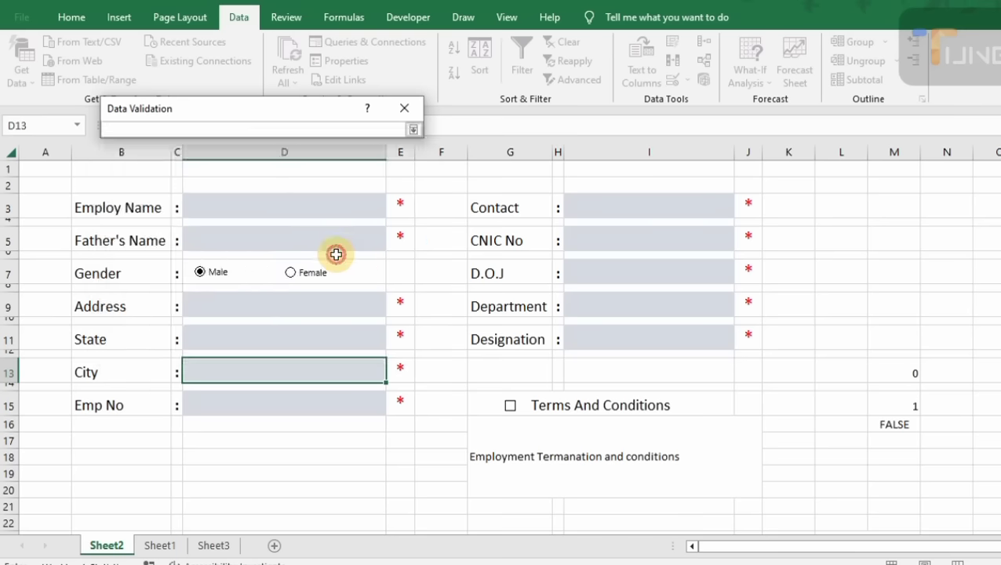
pyautogui.click(218, 546)
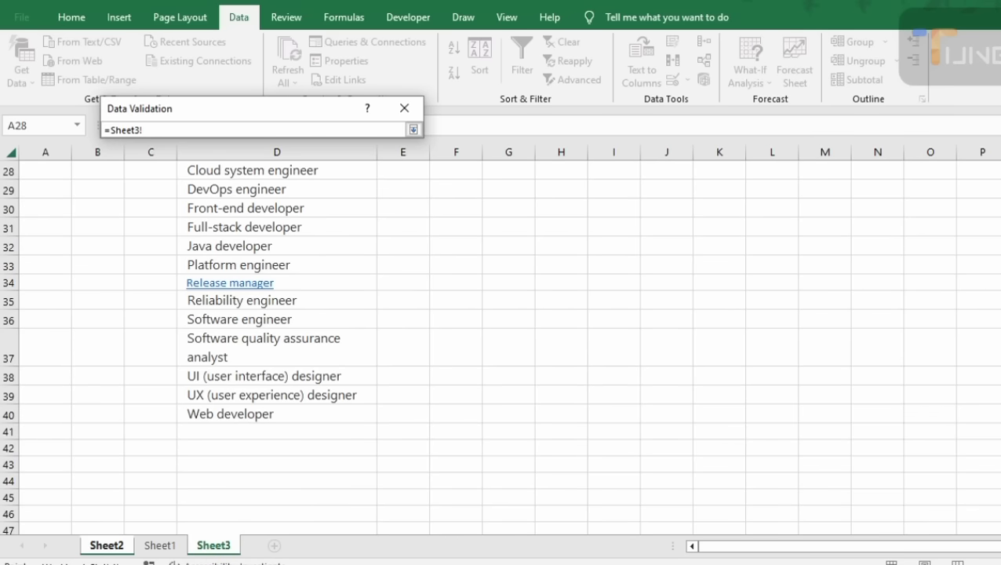
pyautogui.scroll(9, 503, 194)
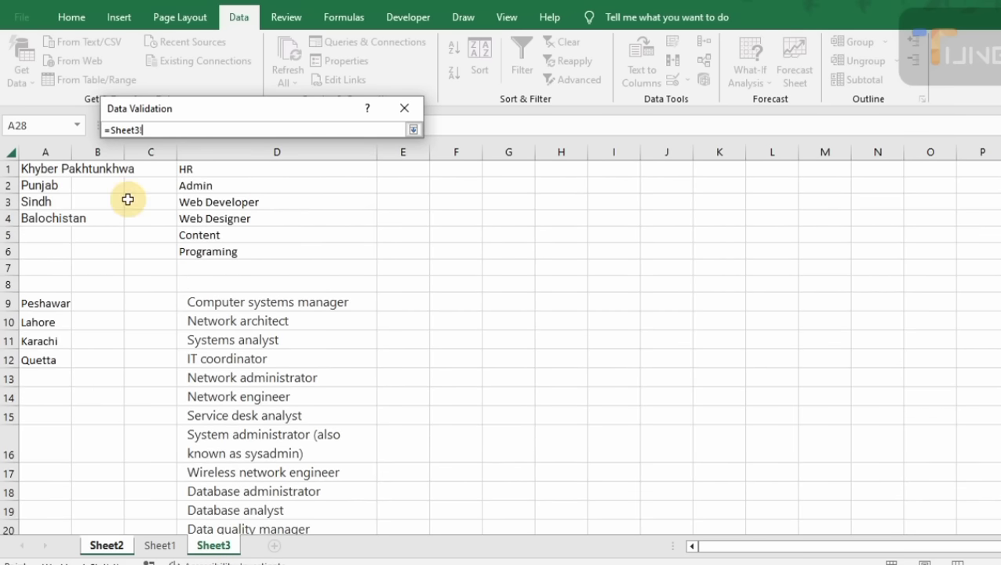
pyautogui.moveTo(44, 304); pyautogui.dragTo(42, 358)
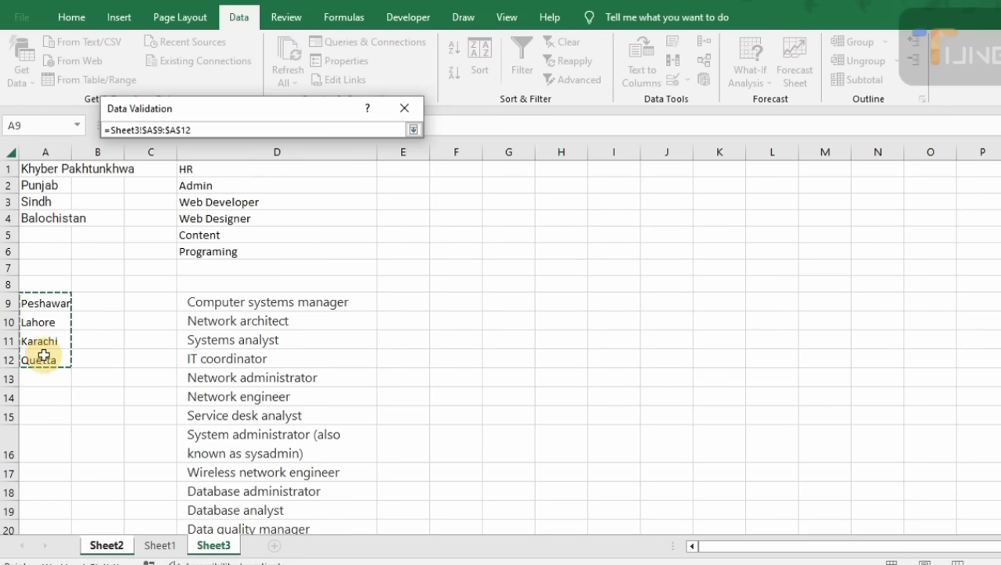
pyautogui.click(412, 129)
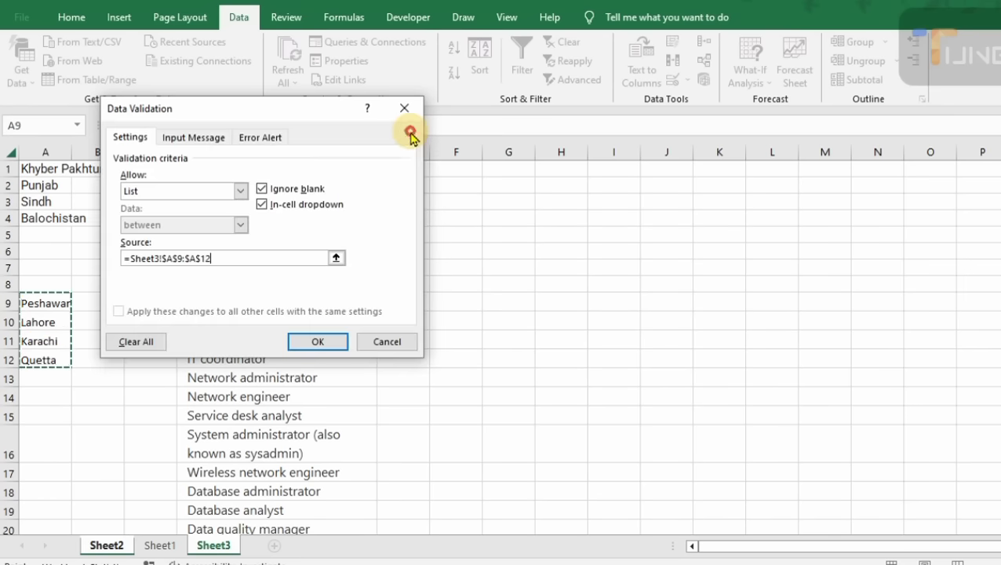
pyautogui.click(318, 342)
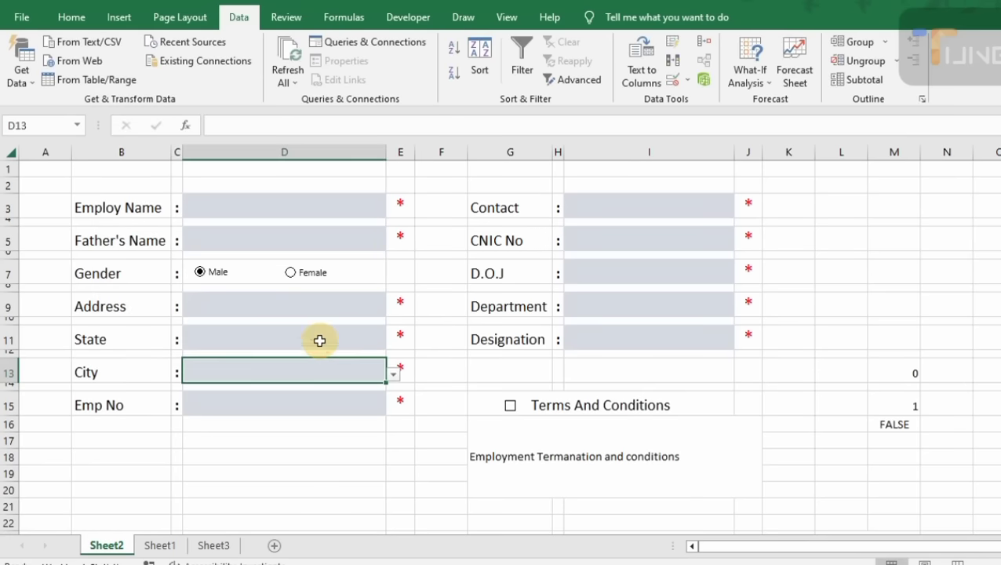
# - Test the City drop-down, then select the State field D11
pyautogui.click(393, 375)
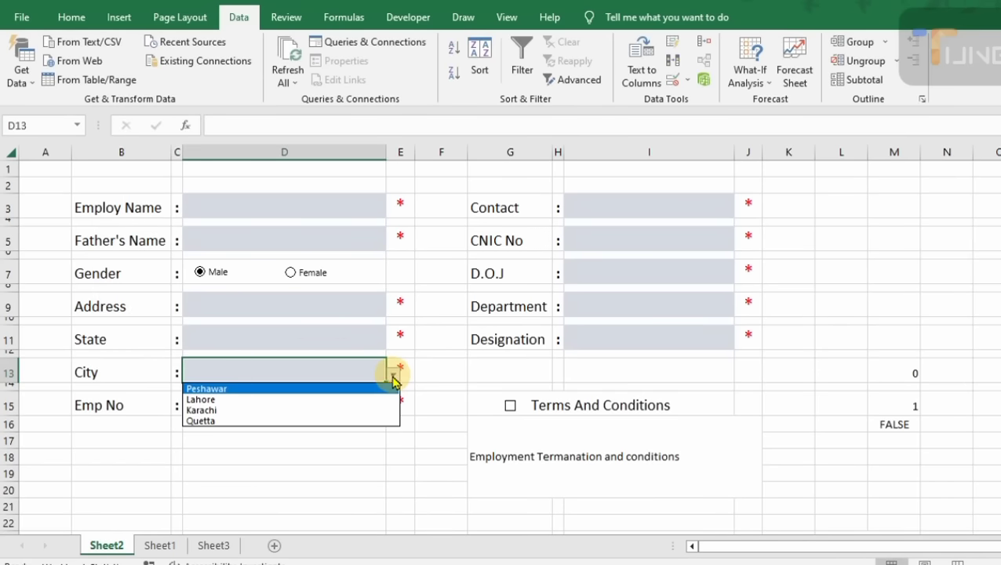
pyautogui.click(392, 375)
pyautogui.click(385, 343)
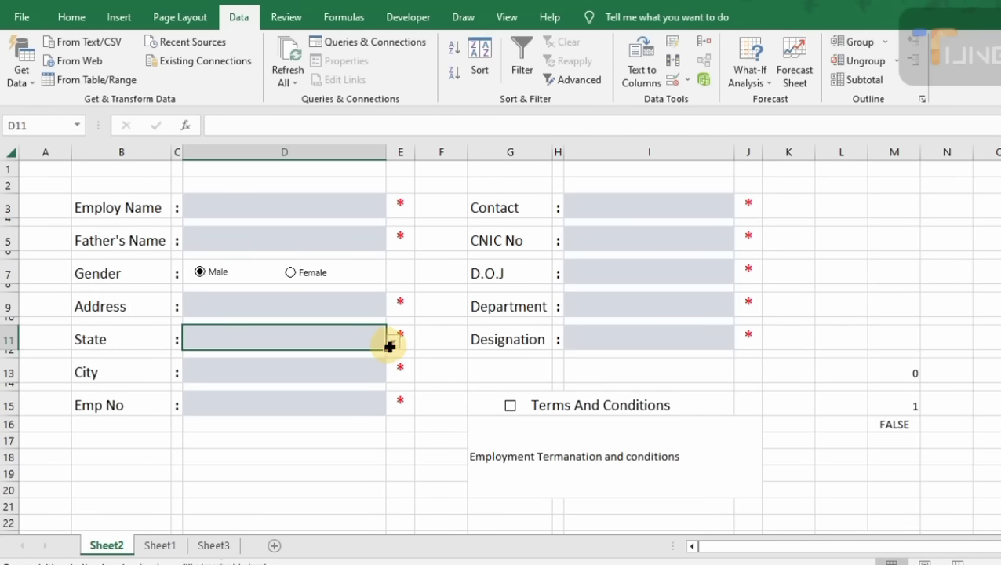
# - Change the State field D11's validation list source to the provinces in Sheet3!$A$1:$A$4
pyautogui.click(392, 345)
pyautogui.click(392, 345)
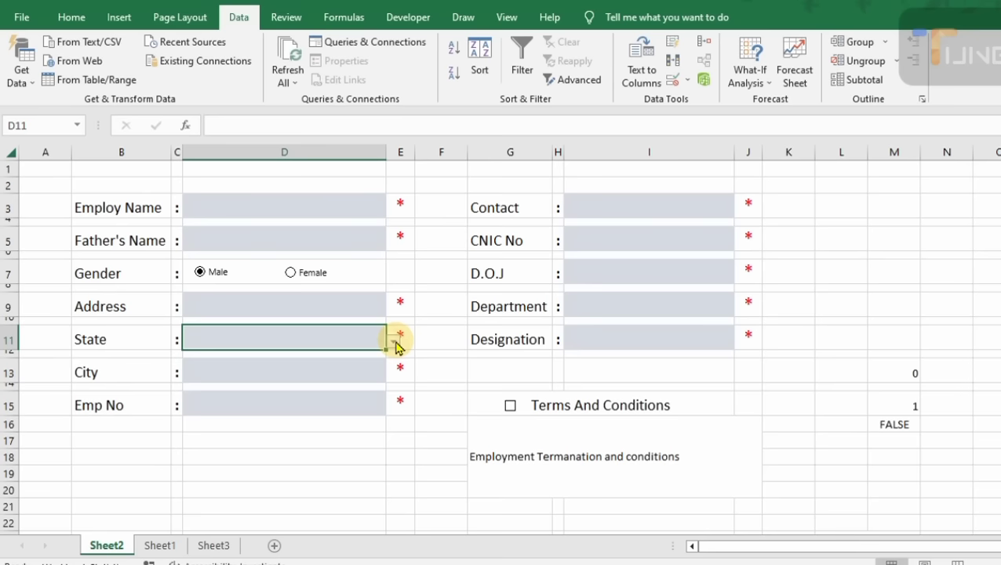
pyautogui.click(676, 88)
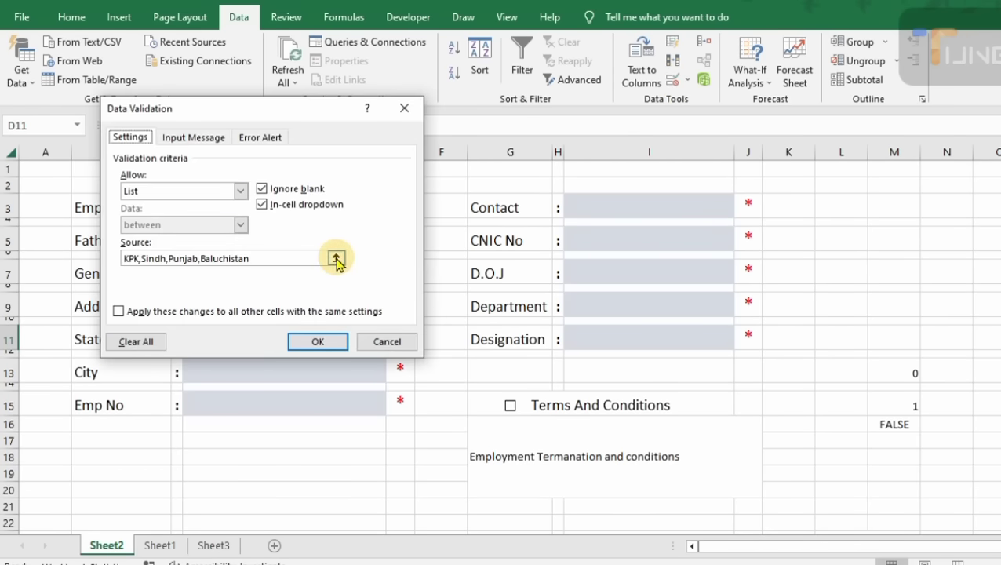
pyautogui.click(336, 257)
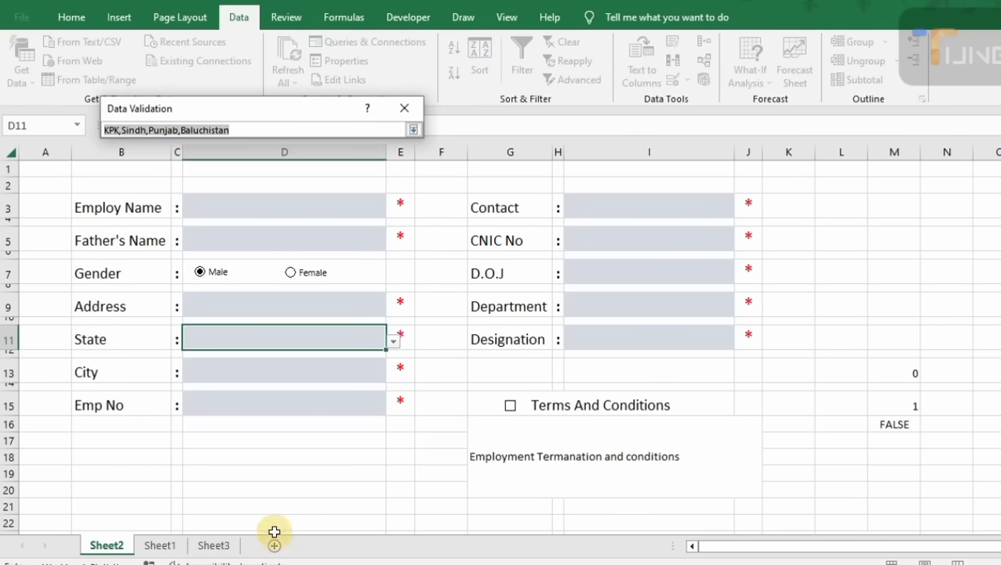
pyautogui.click(223, 553)
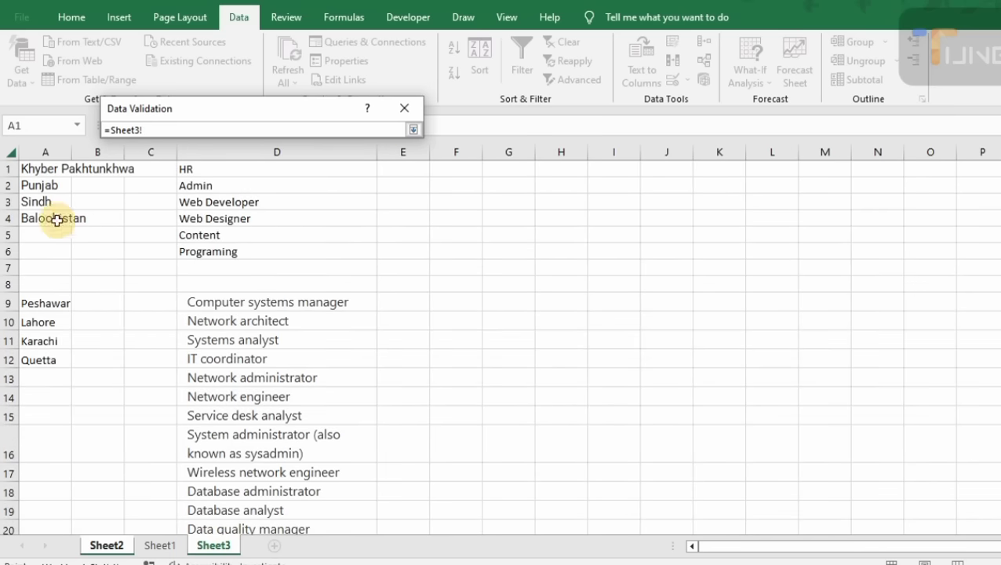
pyautogui.moveTo(39, 166)
pyautogui.mouseDown()
pyautogui.moveTo(79, 220)
pyautogui.moveTo(57, 221)
pyautogui.mouseUp()
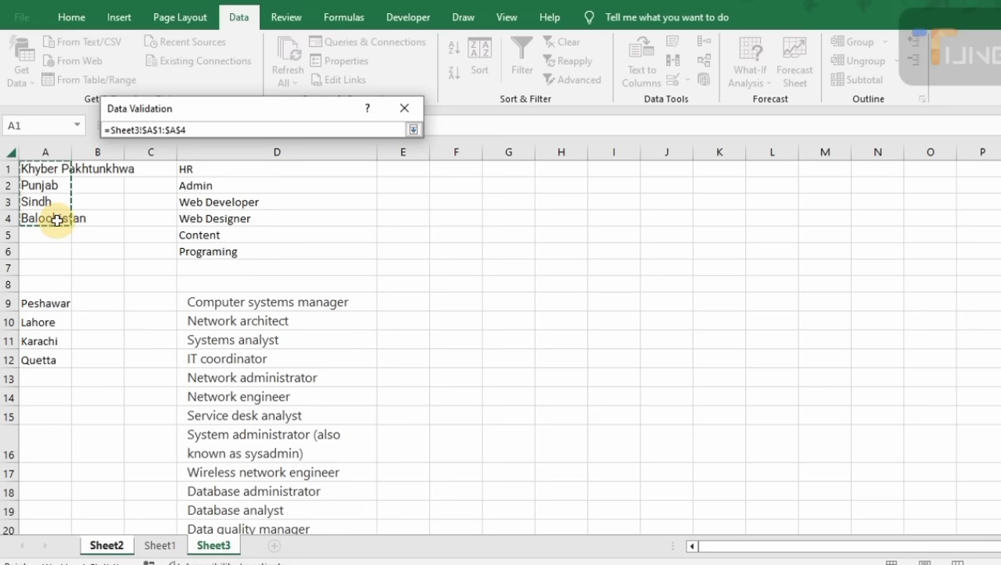
pyautogui.press('Return')
pyautogui.click(323, 341)
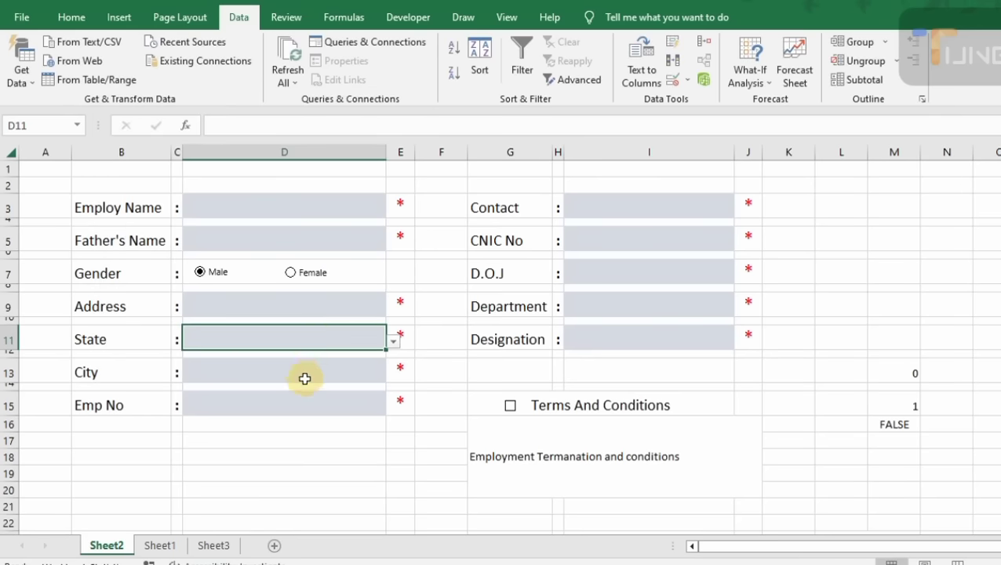
# - Add I.T as a new department entry below Programing on Sheet3
pyautogui.click(285, 406)
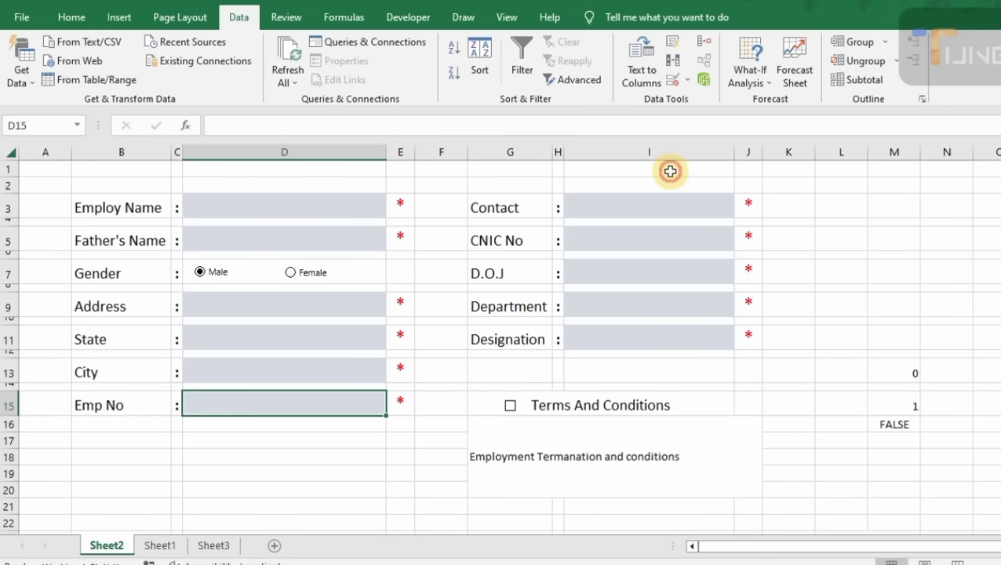
pyautogui.click(657, 210)
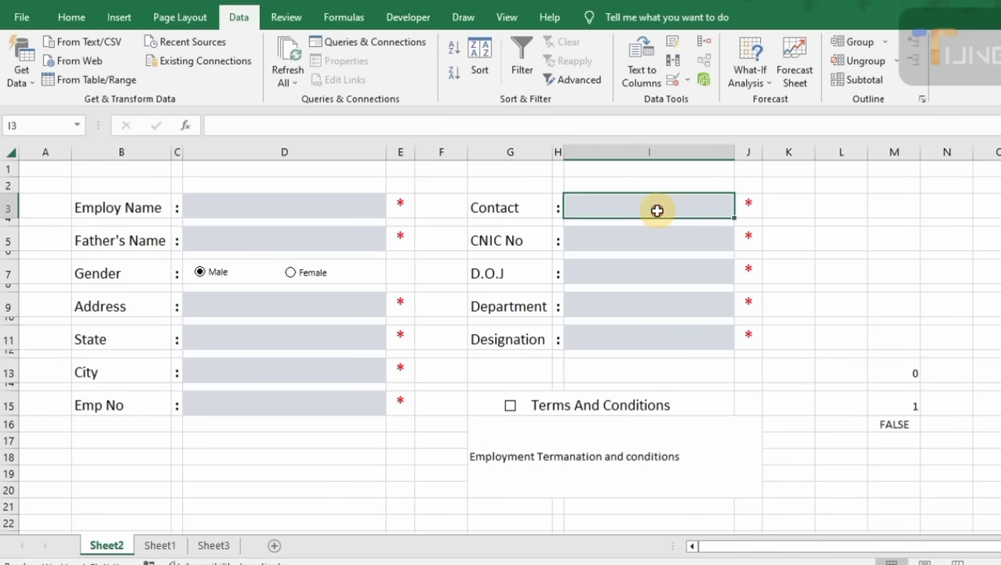
pyautogui.click(629, 275)
pyautogui.click(624, 306)
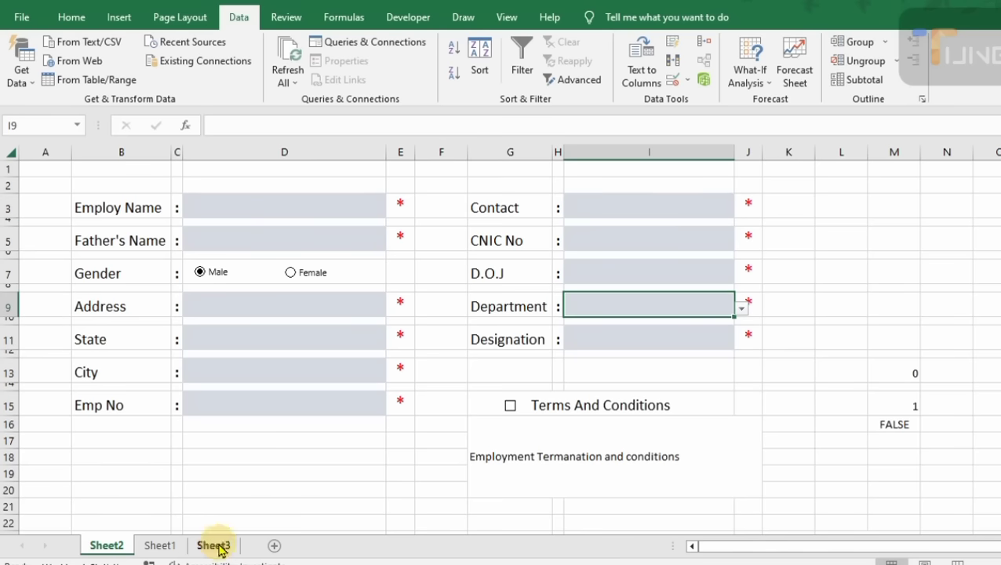
pyautogui.click(215, 546)
pyautogui.click(204, 267)
pyautogui.write('I>')
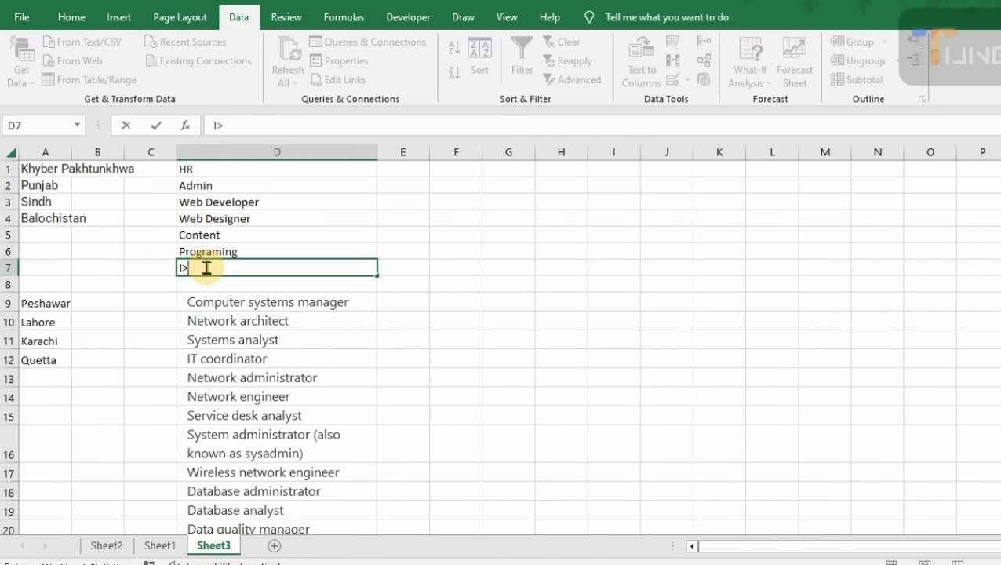
pyautogui.write('T')
pyautogui.press('Return')
pyautogui.click(253, 267)
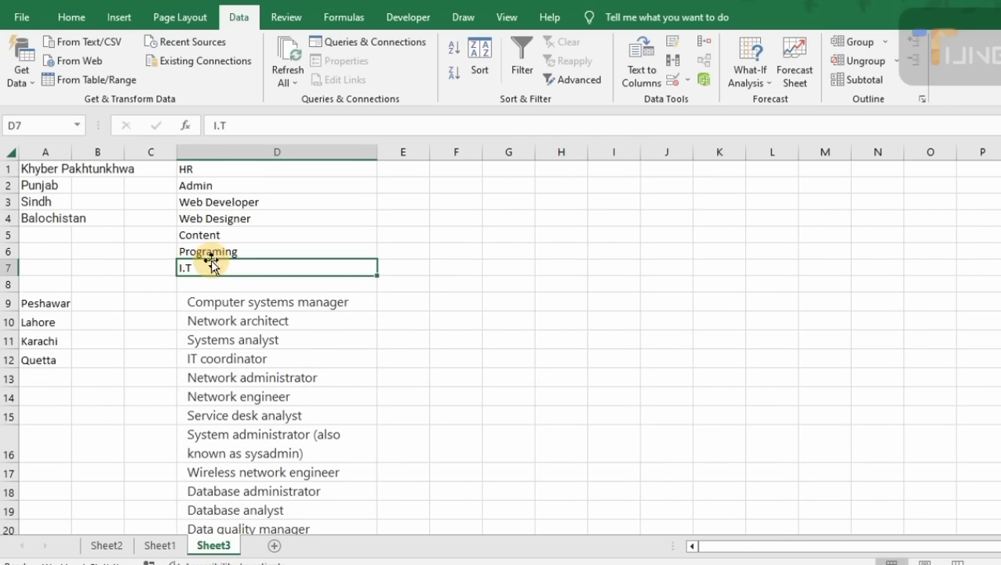
# - Give the Department field I9 a validation list of Sheet3's department names
pyautogui.moveTo(730, 564)
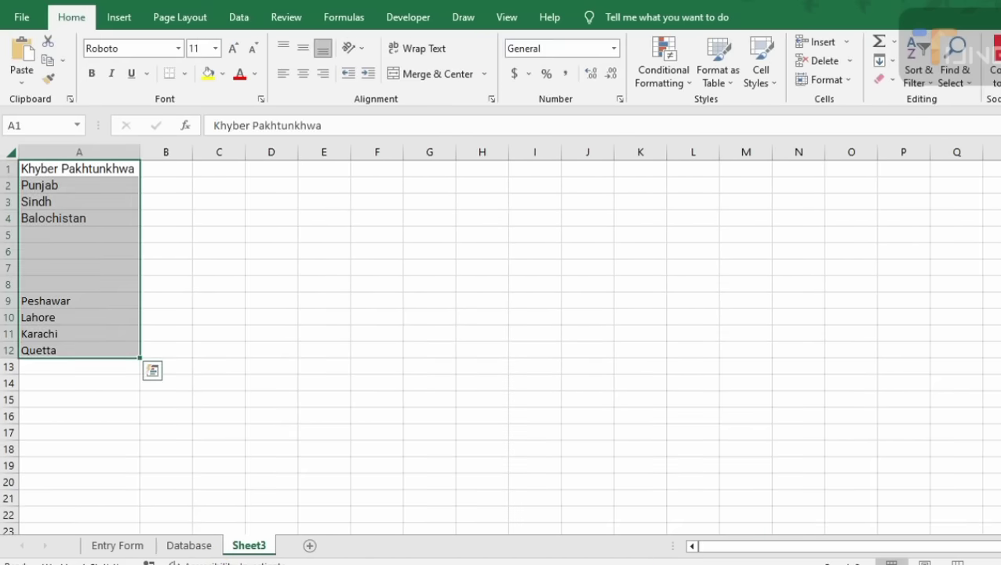
pyautogui.click(107, 549)
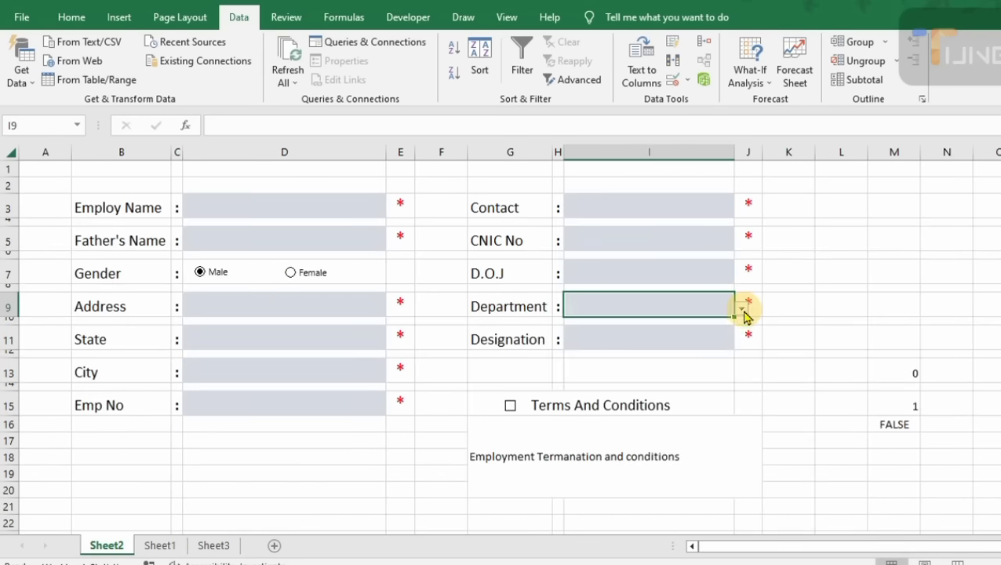
pyautogui.click(685, 81)
pyautogui.click(686, 81)
pyautogui.click(685, 81)
pyautogui.click(698, 98)
pyautogui.click(636, 337)
pyautogui.moveTo(247, 174); pyautogui.dragTo(239, 272)
pyautogui.click(620, 422)
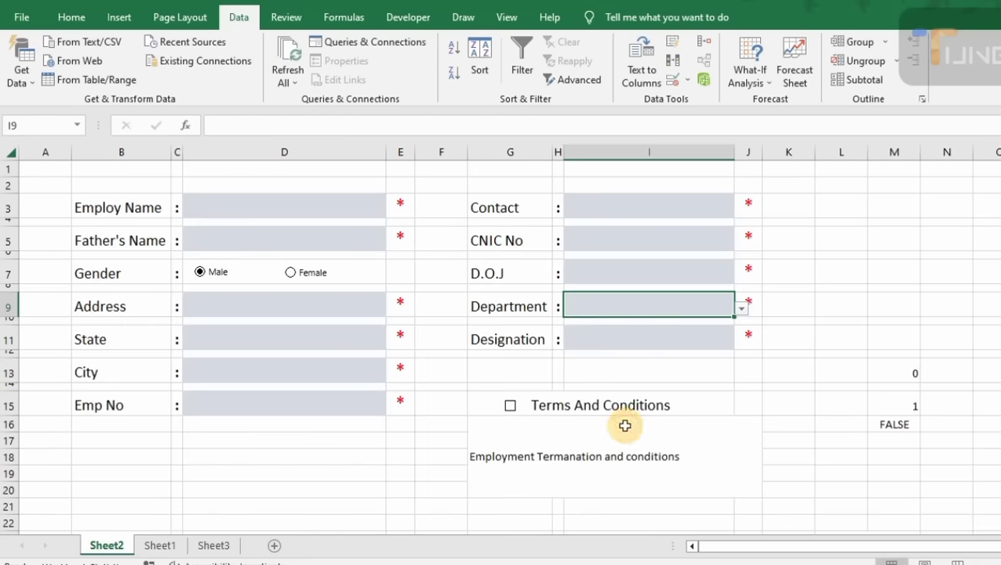
# - Give the Designation field I11 a validation list of Sheet3's job titles
pyautogui.click(622, 339)
pyautogui.click(704, 79)
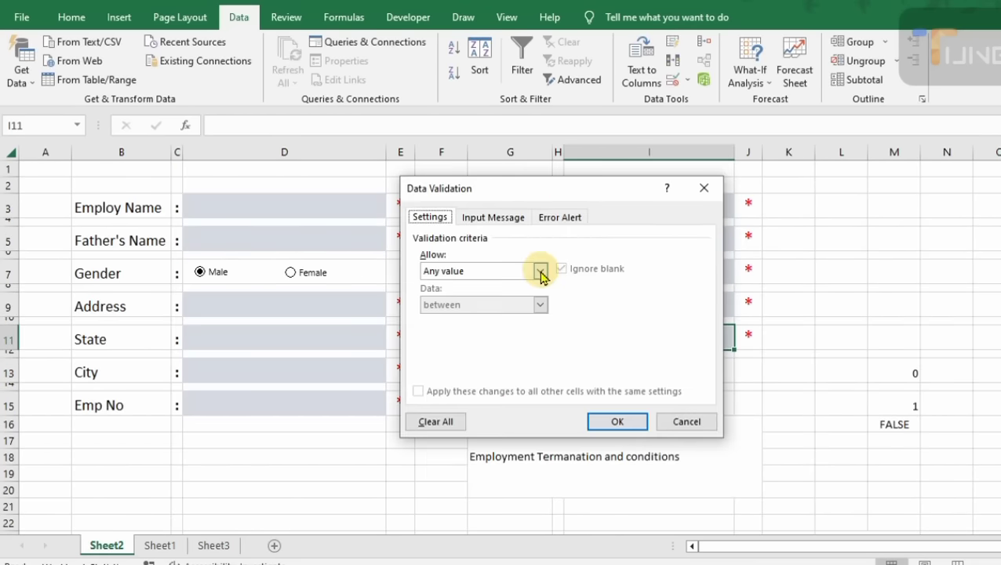
pyautogui.click(538, 271)
pyautogui.click(471, 320)
pyautogui.click(482, 338)
pyautogui.click(213, 546)
pyautogui.moveTo(259, 302); pyautogui.dragTo(284, 245)
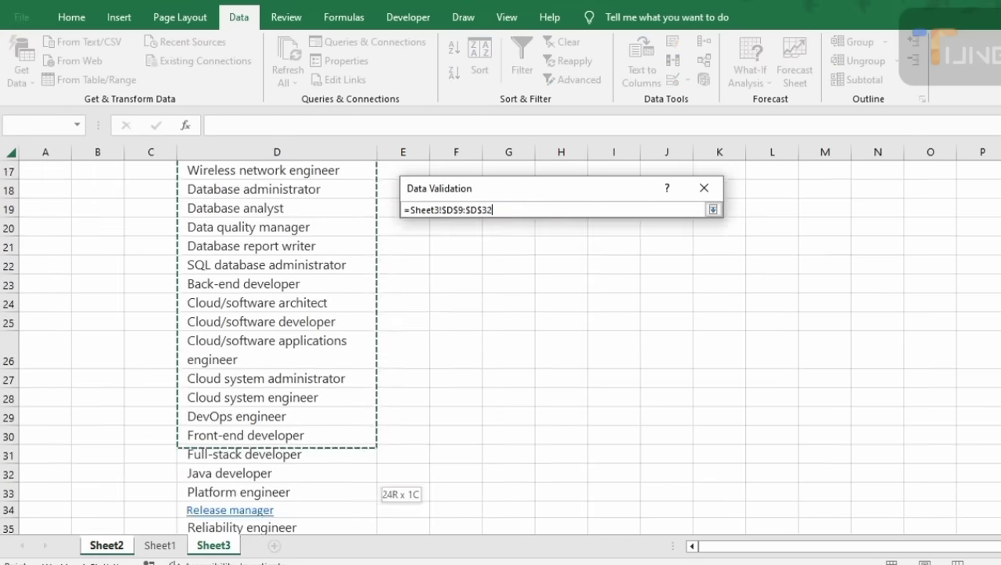
pyautogui.click(616, 421)
# - Open the Designation drop-down to check the job titles, then close it
pyautogui.click(741, 339)
pyautogui.moveTo(739, 374)
pyautogui.mouseDown()
pyautogui.moveTo(737, 415)
pyautogui.moveTo(740, 346)
pyautogui.mouseUp()
pyautogui.click(739, 343)
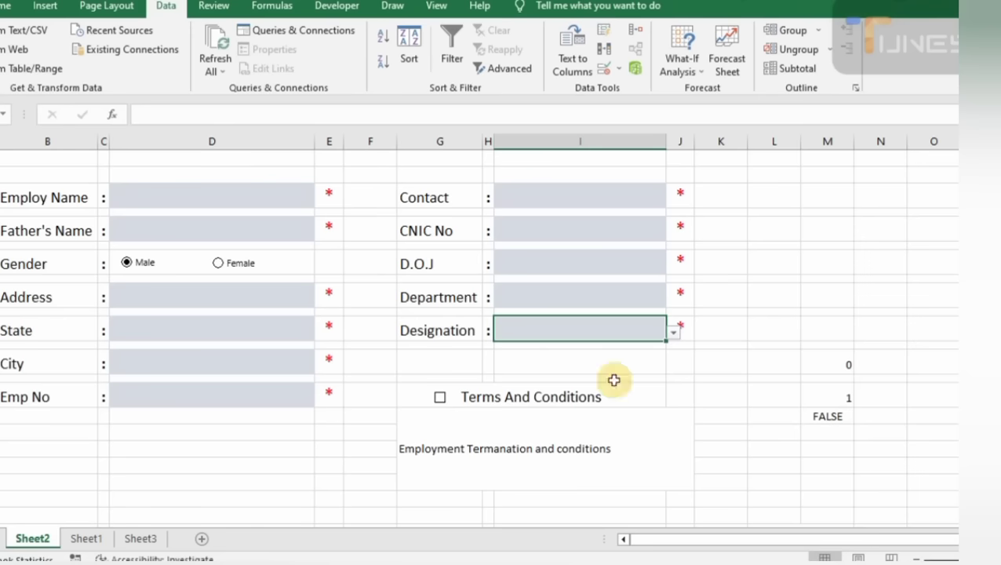
# - Enter =AND(M16=True,M13=11) in M17 to check the ticked box and eleven filled fields
pyautogui.click(845, 440)
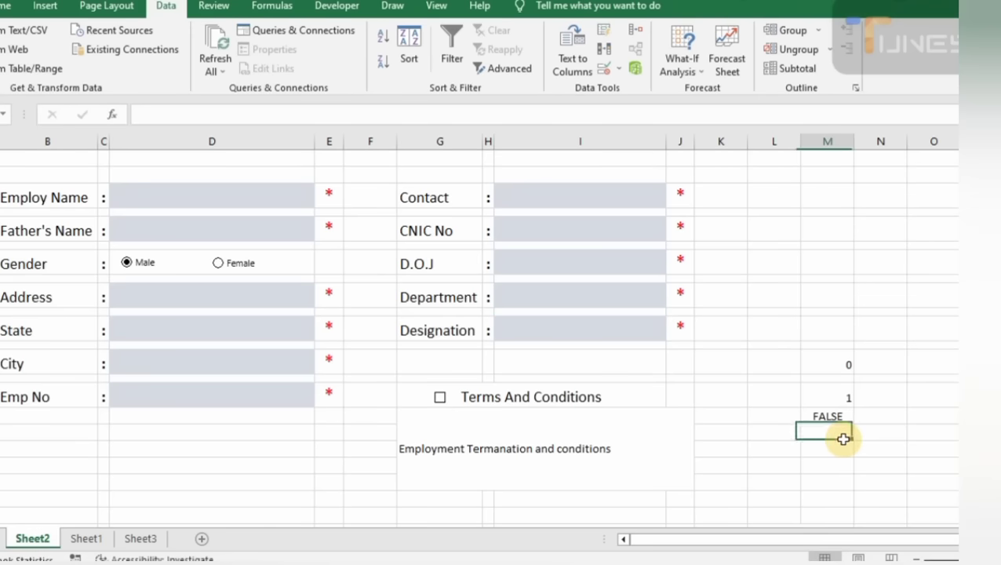
pyautogui.write('=')
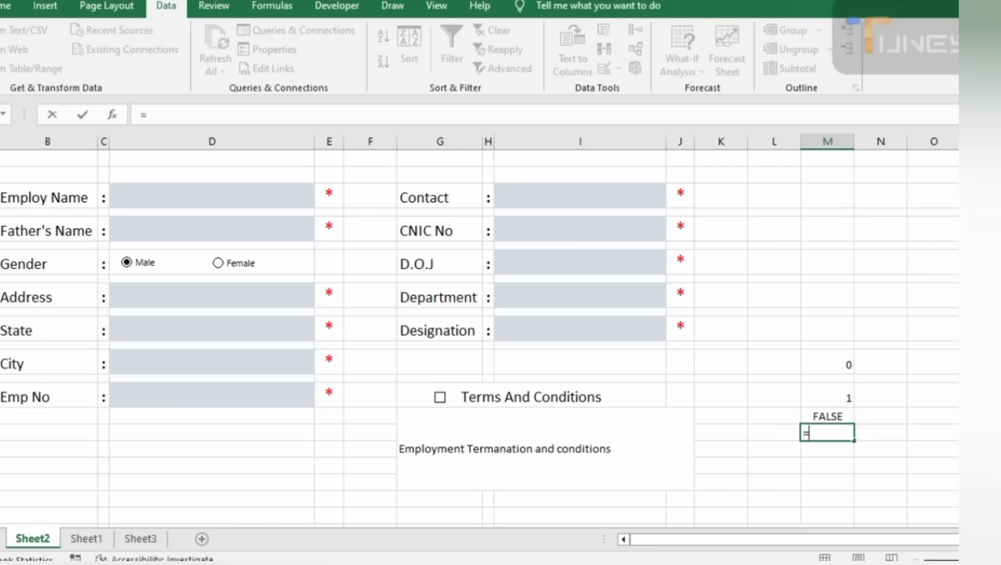
pyautogui.write('and')
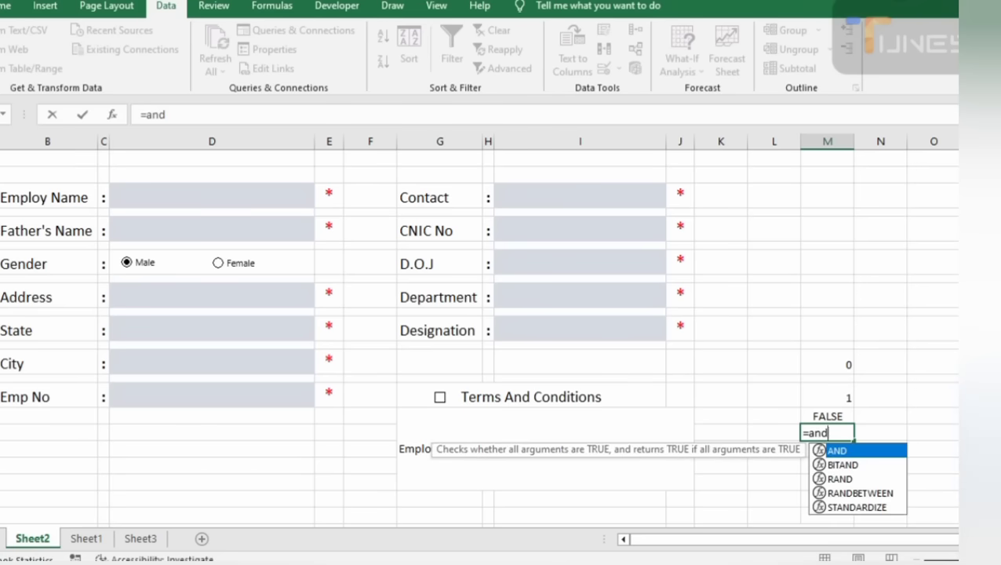
pyautogui.doubleClick(852, 451)
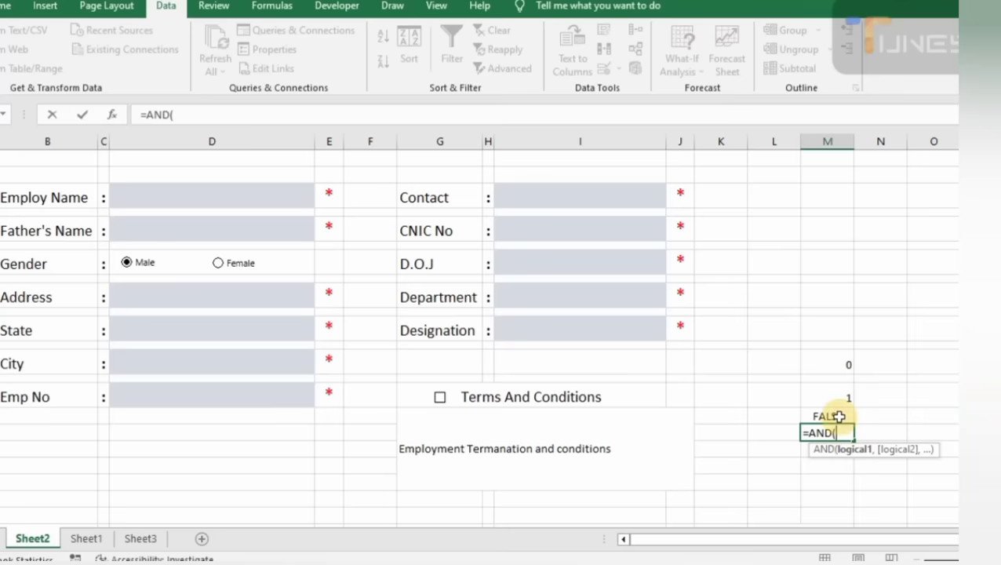
pyautogui.click(837, 415)
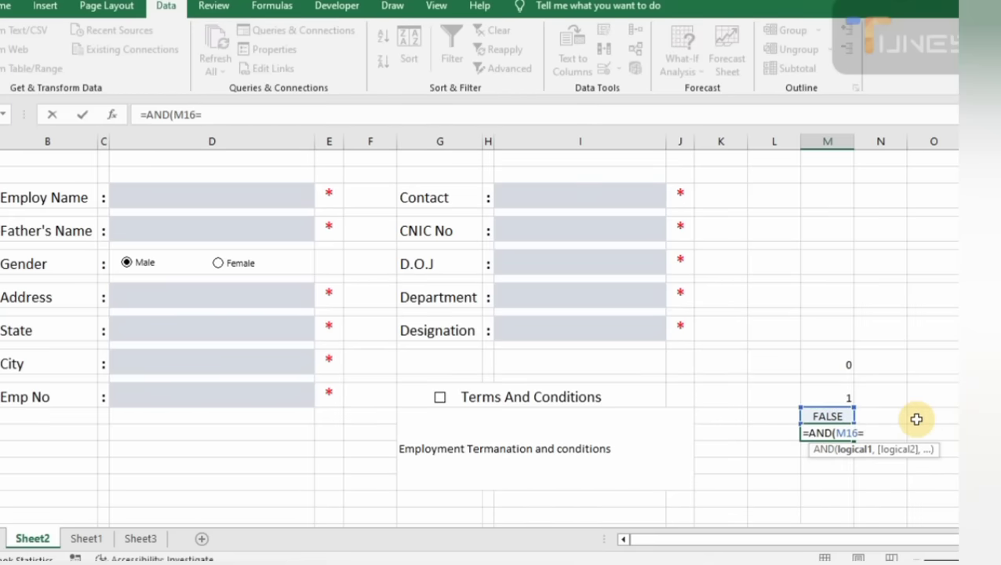
pyautogui.write('True')
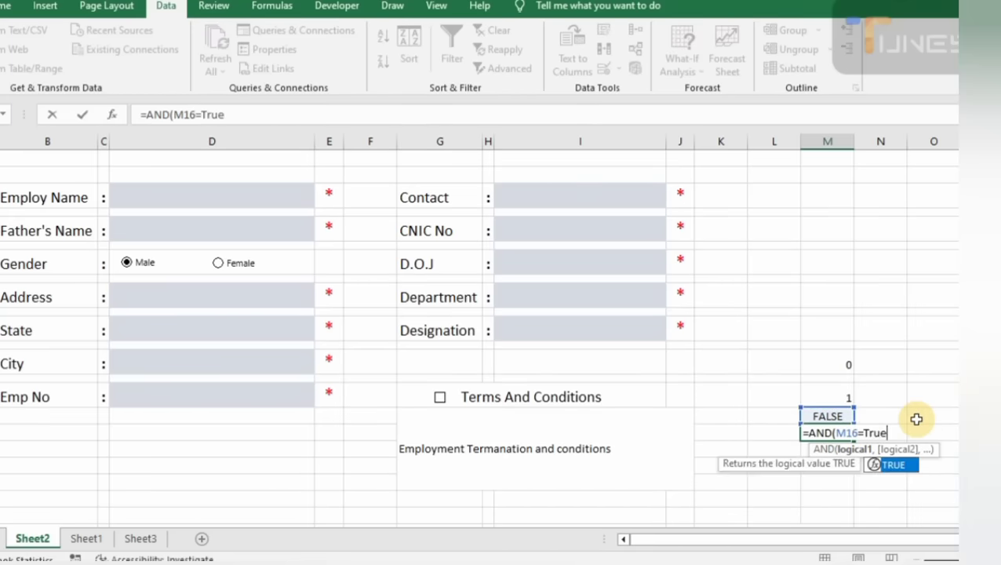
pyautogui.write(',')
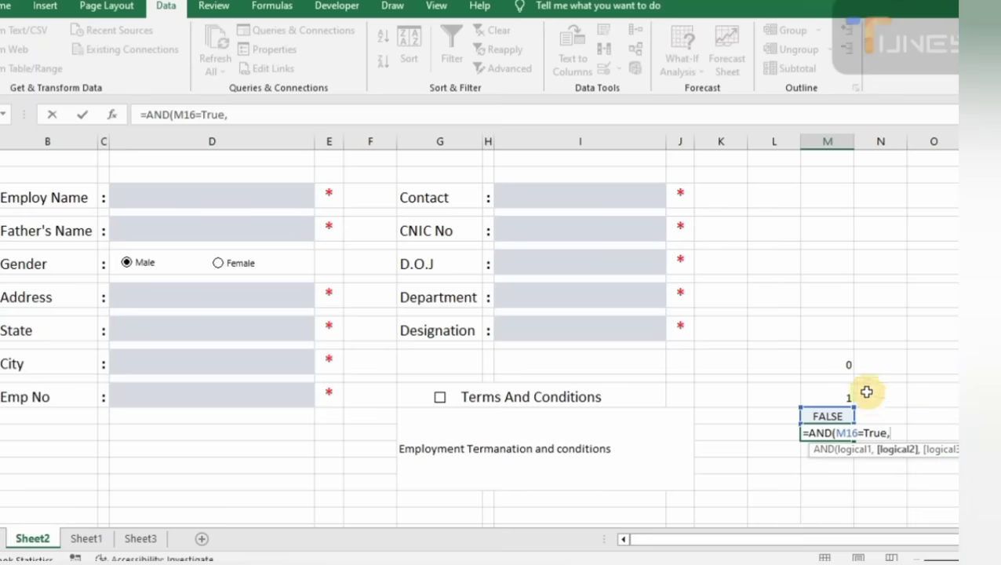
pyautogui.click(844, 361)
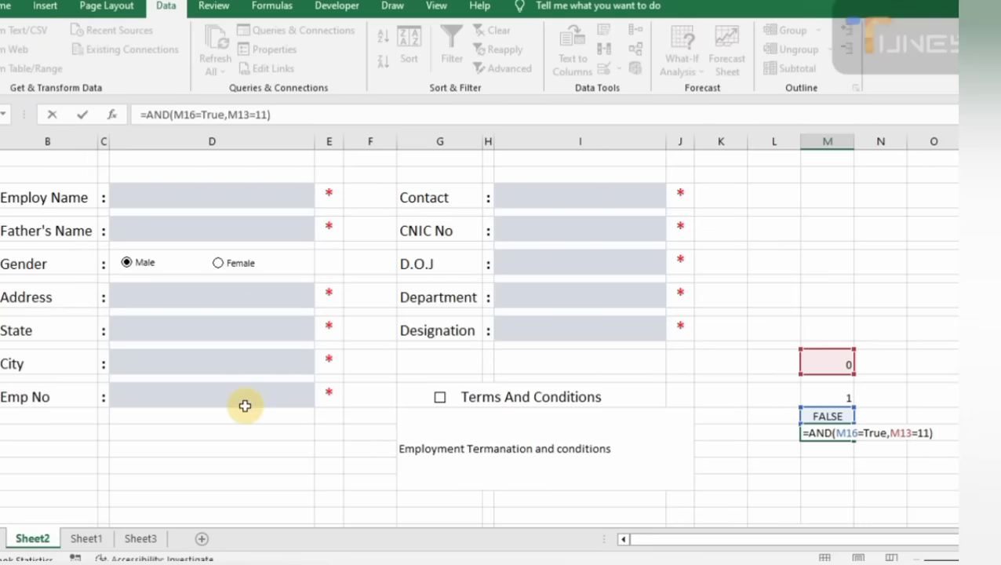
pyautogui.press('Return')
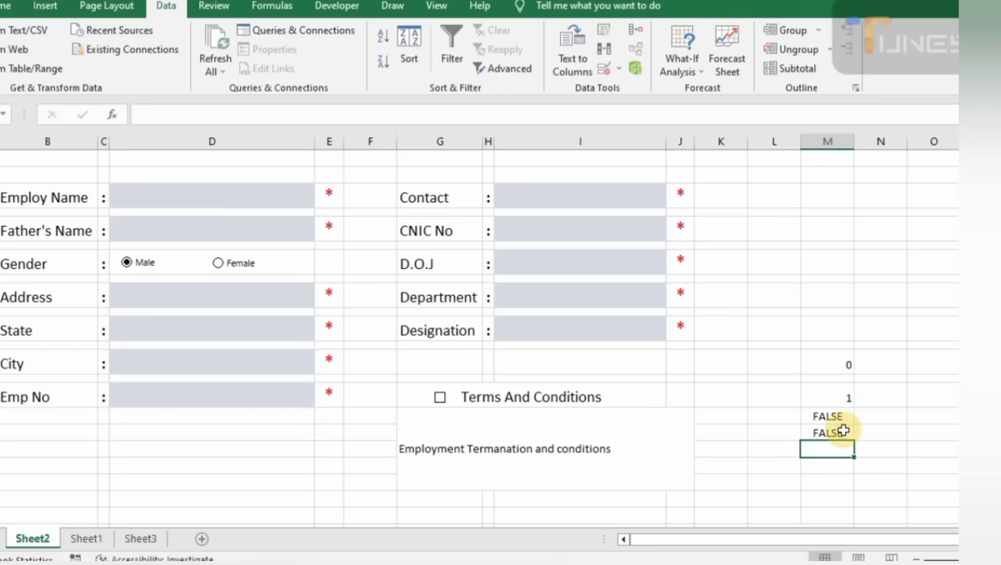
# - Enter test values a, b and c in Employ Name, Father's Name and Address
pyautogui.click(841, 431)
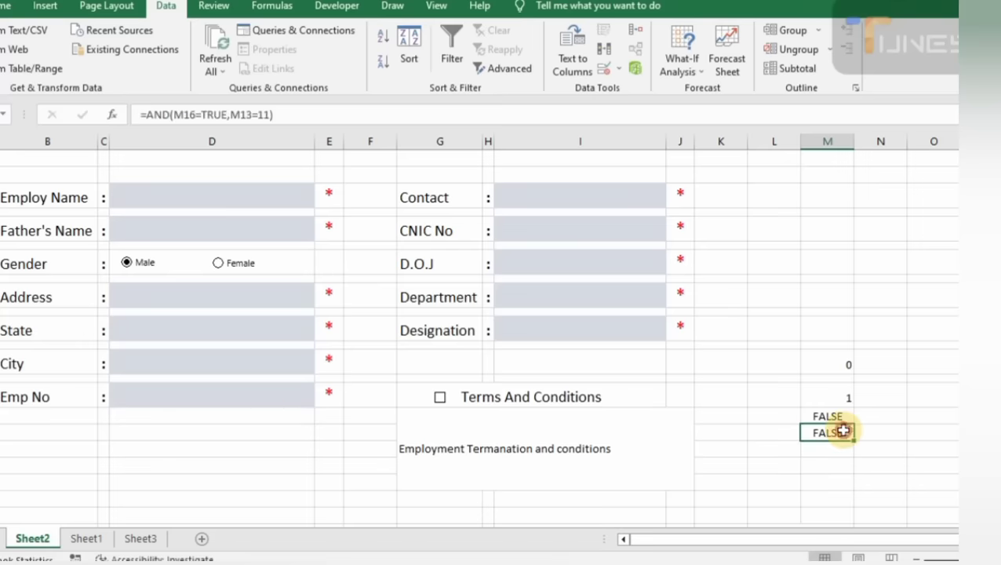
pyautogui.click(178, 187)
pyautogui.write('a')
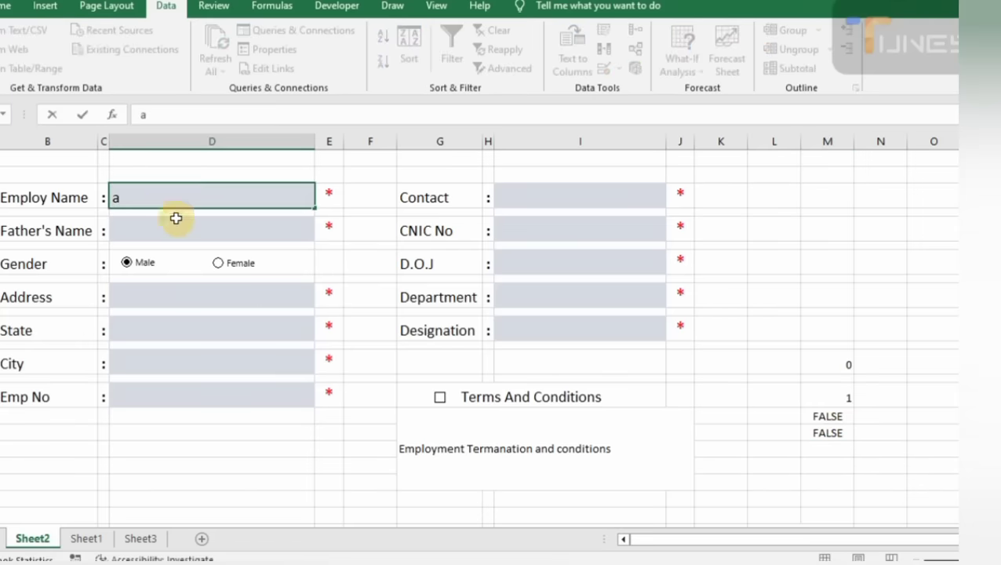
pyautogui.click(175, 231)
pyautogui.write('b')
pyautogui.click(159, 296)
pyautogui.write('c')
# - Choose Punjab as State and Lahore as City, and enter Emp No 354
pyautogui.click(152, 326)
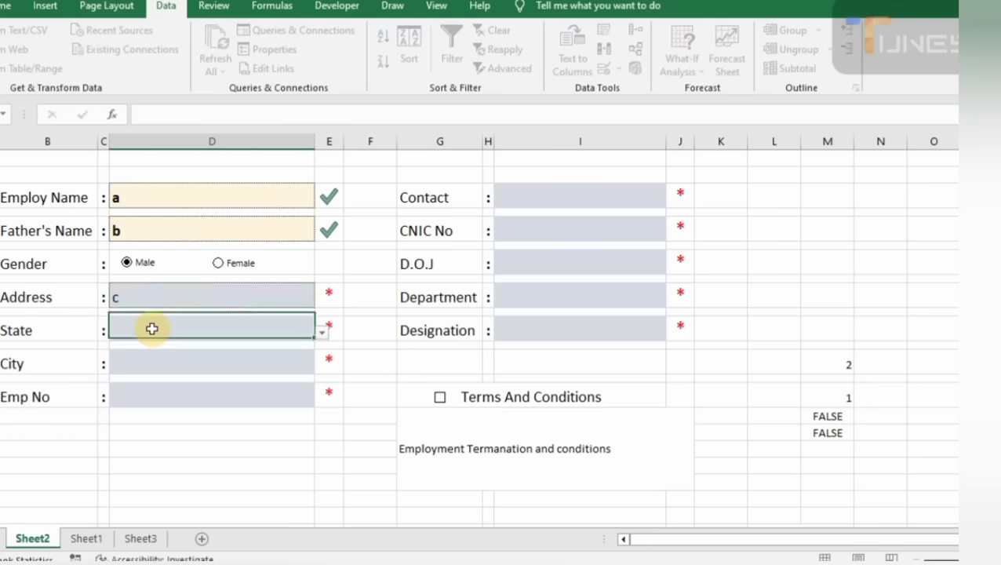
pyautogui.click(393, 339)
pyautogui.click(357, 364)
pyautogui.click(360, 371)
pyautogui.click(393, 372)
pyautogui.click(353, 395)
pyautogui.click(330, 405)
pyautogui.write('354')
# - Enter Contact 343, CNIC No 234 and D.O.J 234
pyautogui.click(703, 209)
pyautogui.write('343')
pyautogui.click(670, 242)
pyautogui.write('234')
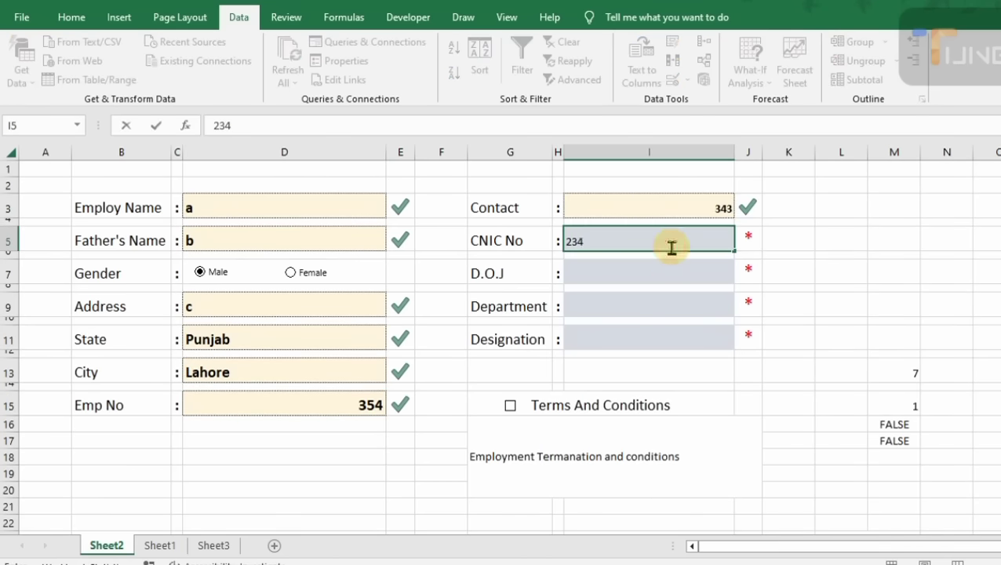
pyautogui.click(641, 275)
pyautogui.write('234')
# - Pick Admin as Department and Systems analyst as Designation, then accept Terms And Conditions
pyautogui.click(628, 310)
pyautogui.click(741, 308)
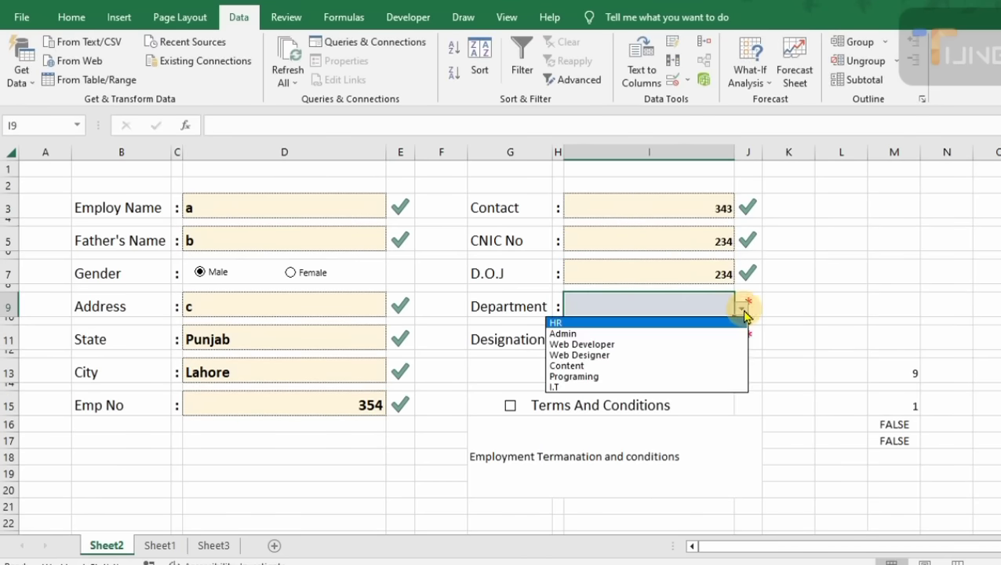
pyautogui.click(688, 333)
pyautogui.click(681, 338)
pyautogui.click(741, 341)
pyautogui.click(650, 380)
pyautogui.click(510, 405)
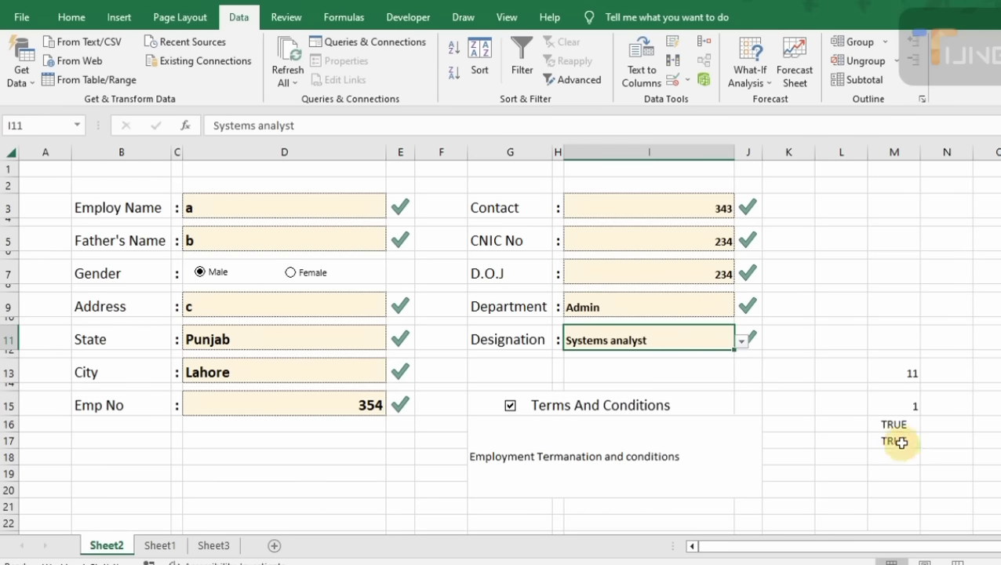
# - Fill M17 yellow, then remove its fill again
pyautogui.click(894, 440)
pyautogui.click(72, 16)
pyautogui.click(208, 73)
pyautogui.click(222, 73)
pyautogui.click(230, 250)
pyautogui.click(423, 520)
pyautogui.press('Down')
pyautogui.press('Down')
pyautogui.press('Down')
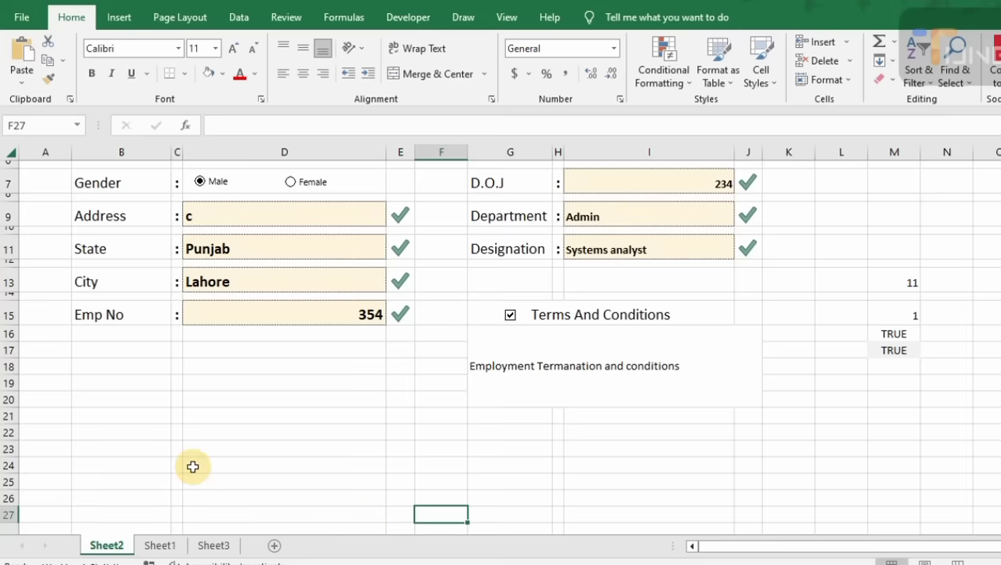
# - Make rows 26 and 28 taller
pyautogui.press('Down')
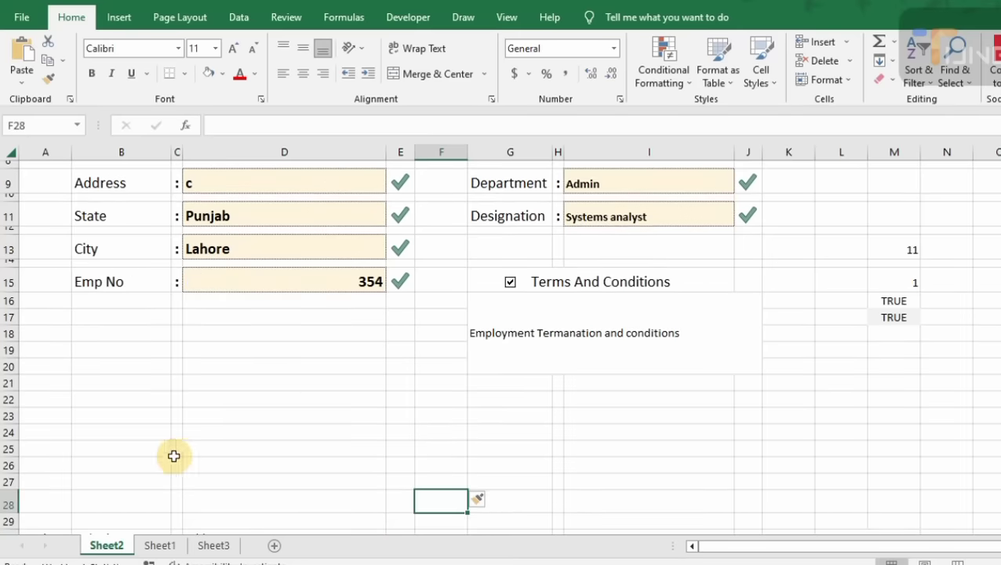
pyautogui.click(8, 480)
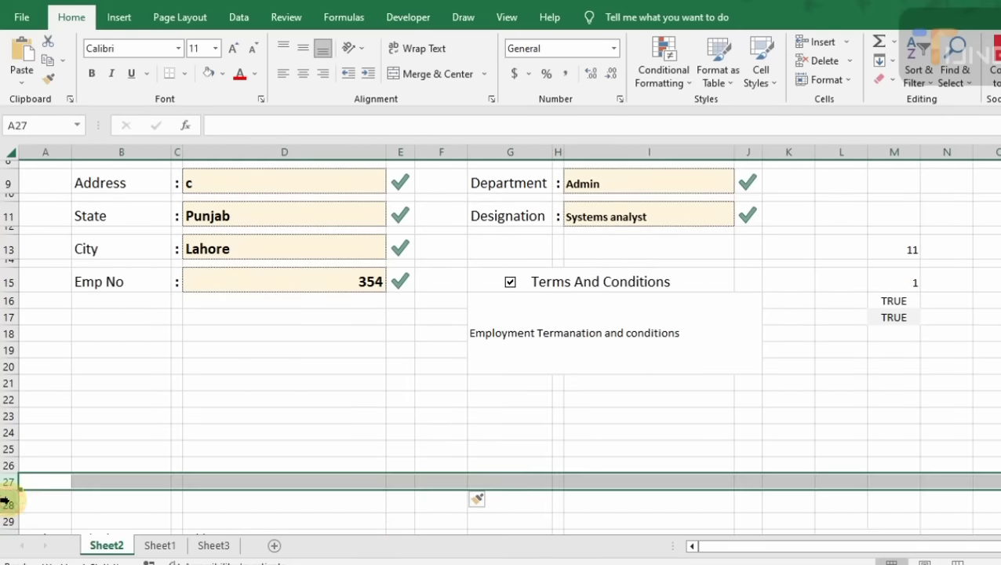
pyautogui.click(8, 465)
pyautogui.keyDown('ctrl'); pyautogui.click(5, 500); pyautogui.keyUp('ctrl')
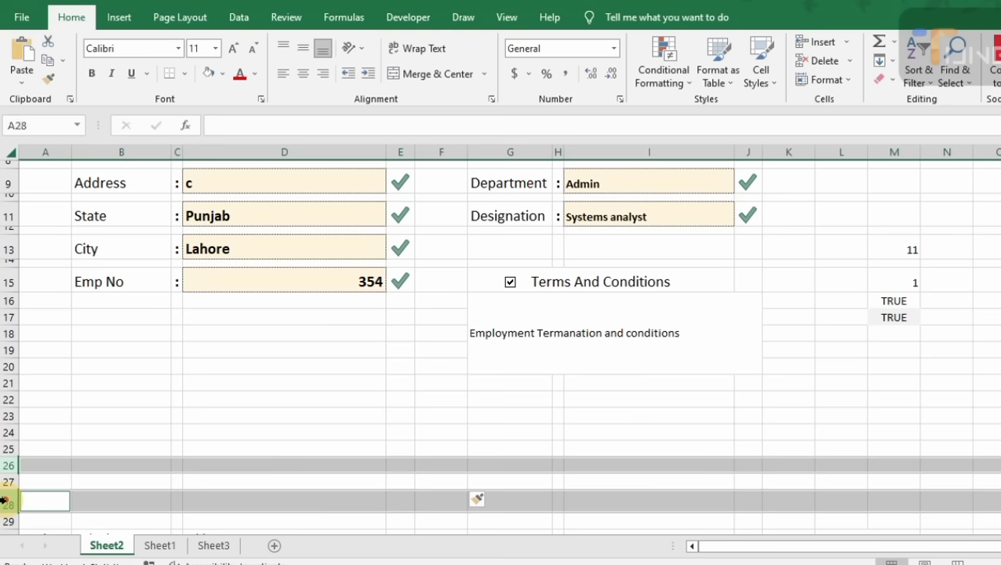
pyautogui.moveTo(11, 512); pyautogui.dragTo(10, 514)
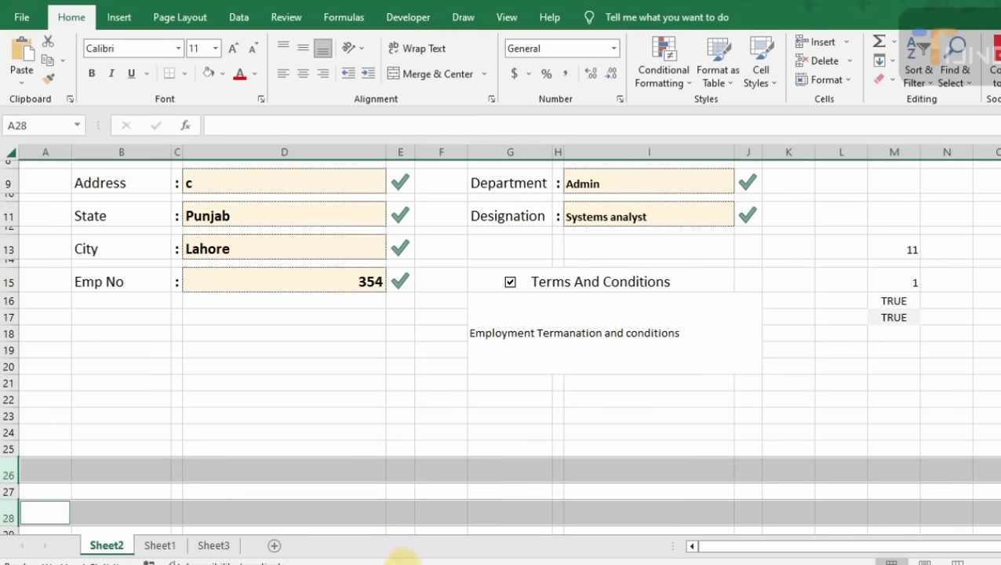
pyautogui.click(519, 470)
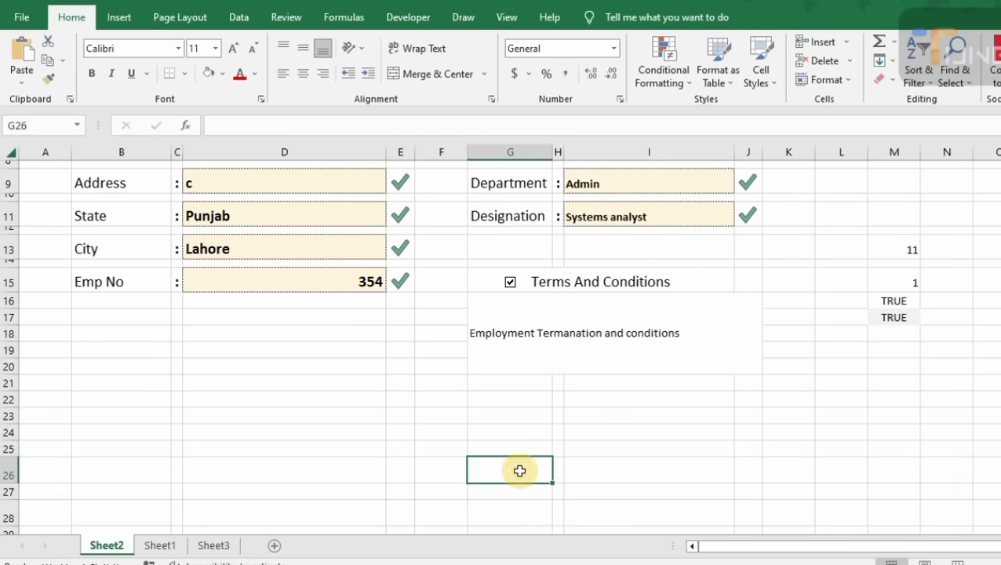
pyautogui.click(503, 514)
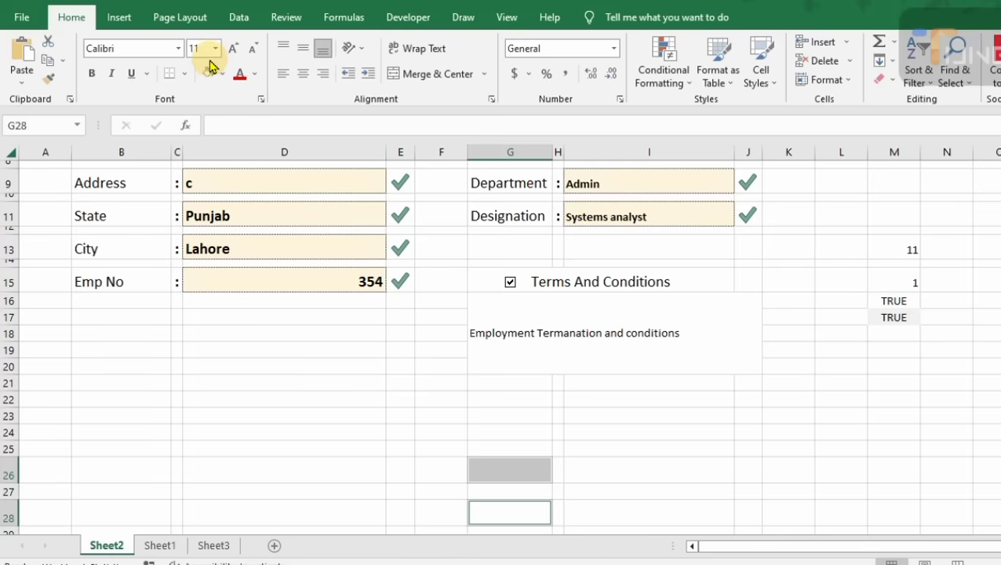
# - Give G28 a pale grey fill and a centred, bold, white 'Submit' label
pyautogui.click(221, 74)
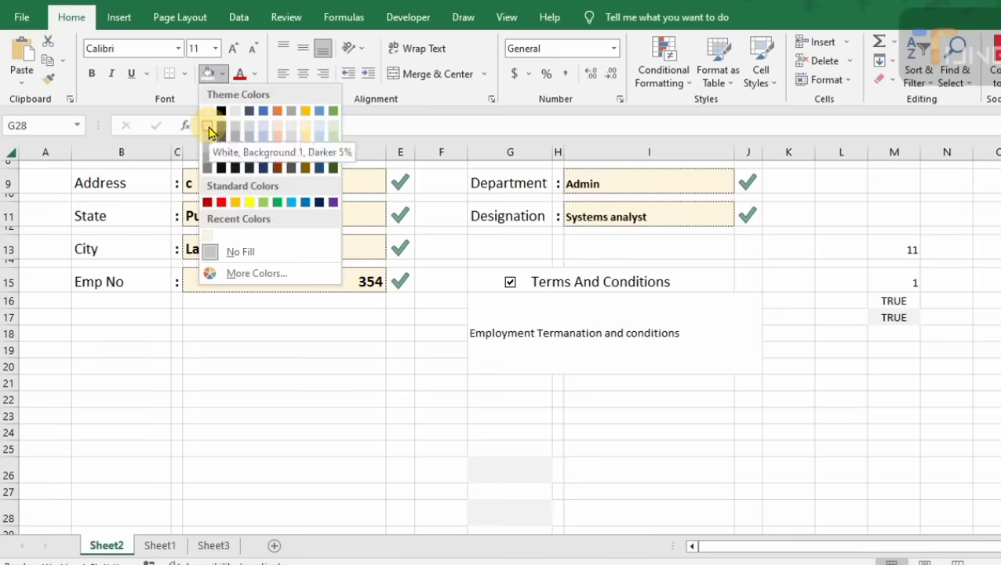
pyautogui.click(210, 131)
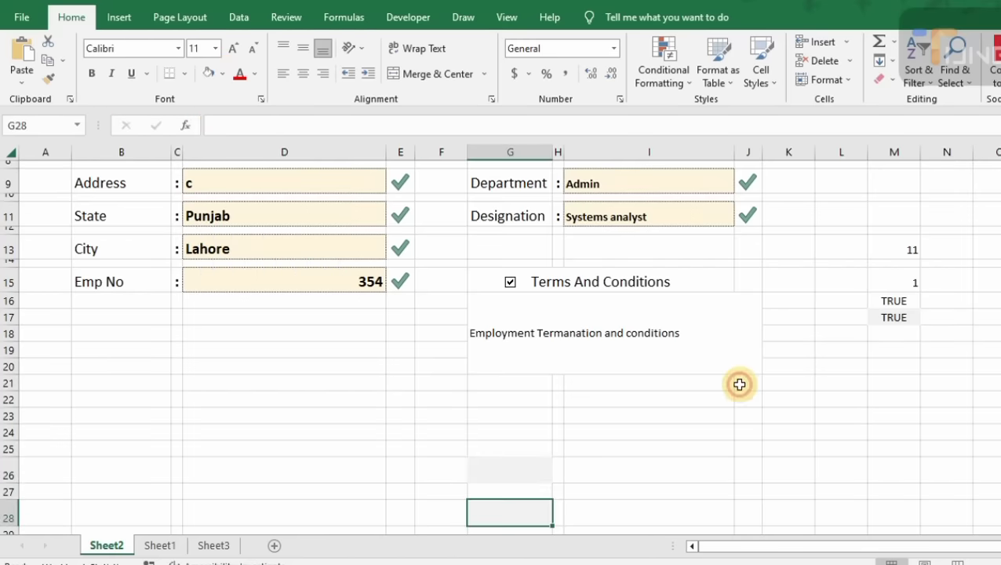
pyautogui.write('Submit')
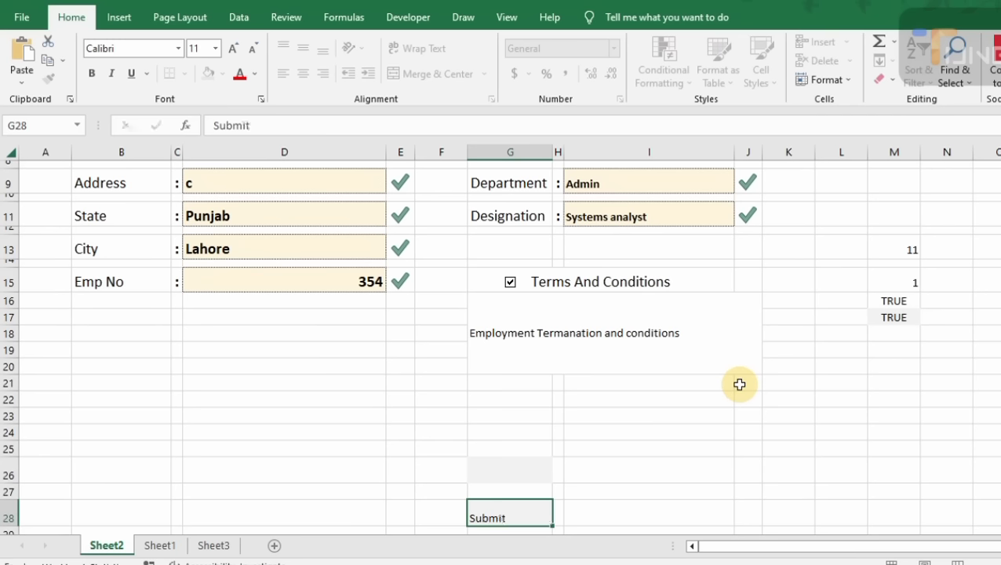
pyautogui.hotkey('ctrl', 'Return')
pyautogui.click(303, 73)
pyautogui.click(304, 50)
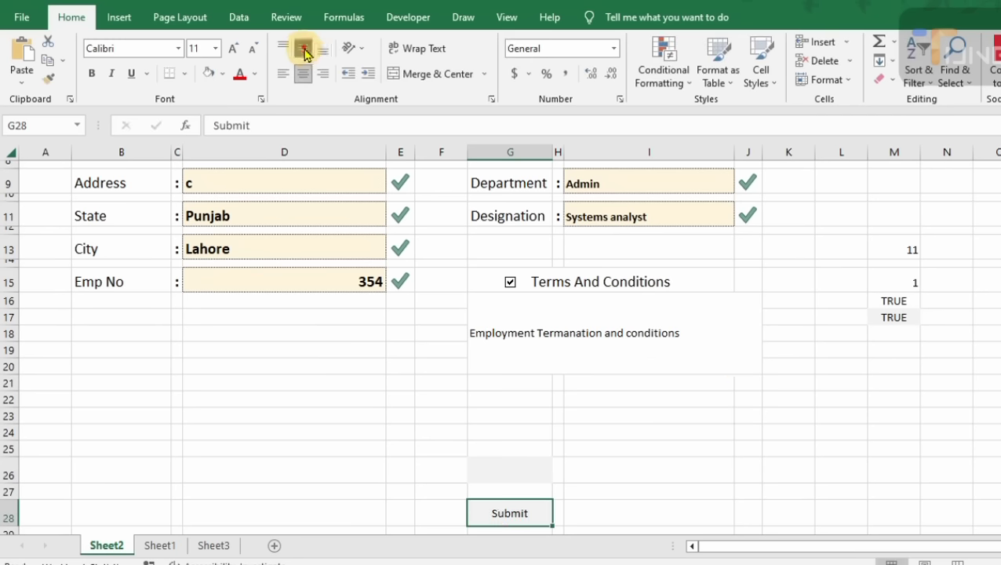
pyautogui.click(91, 73)
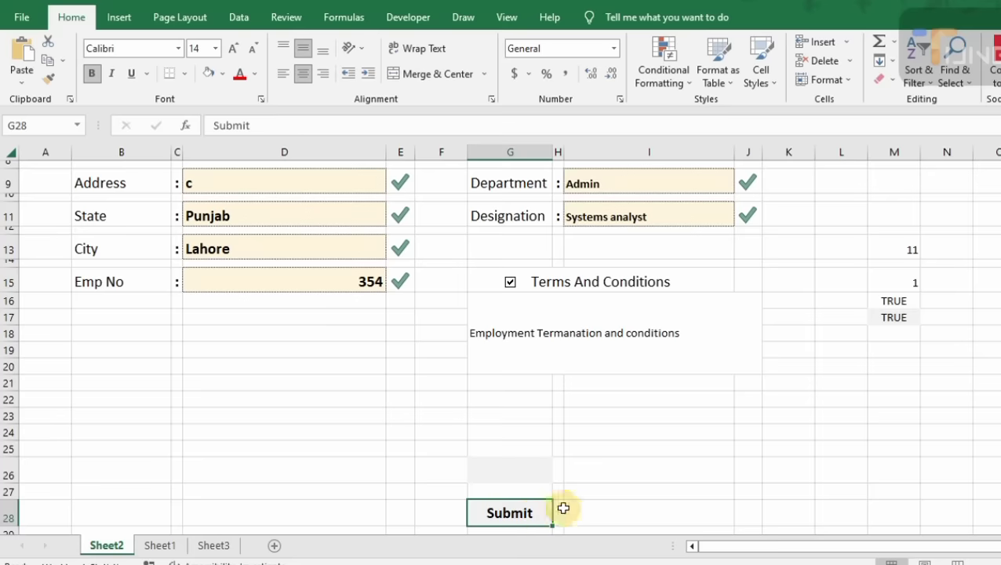
pyautogui.click(259, 76)
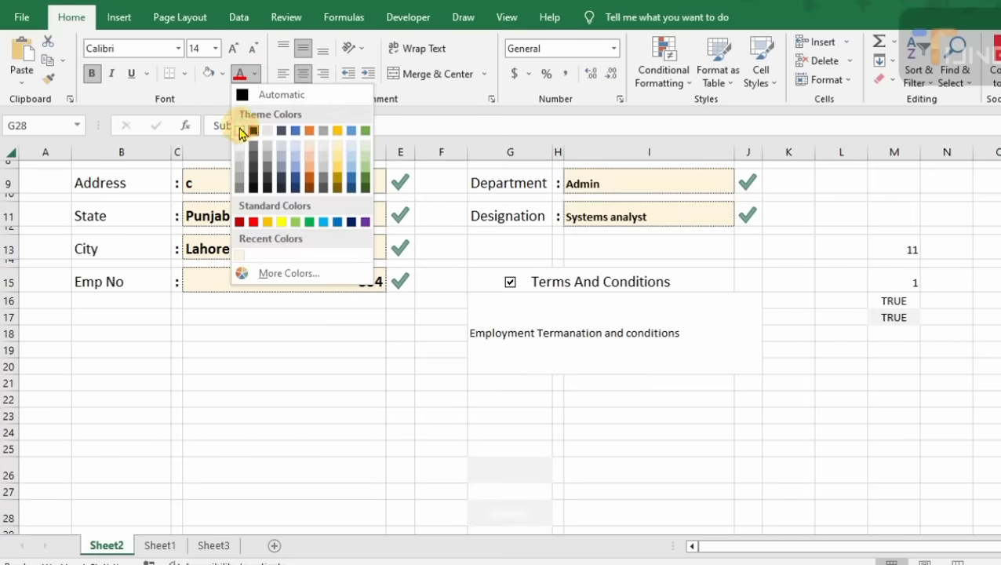
pyautogui.click(243, 129)
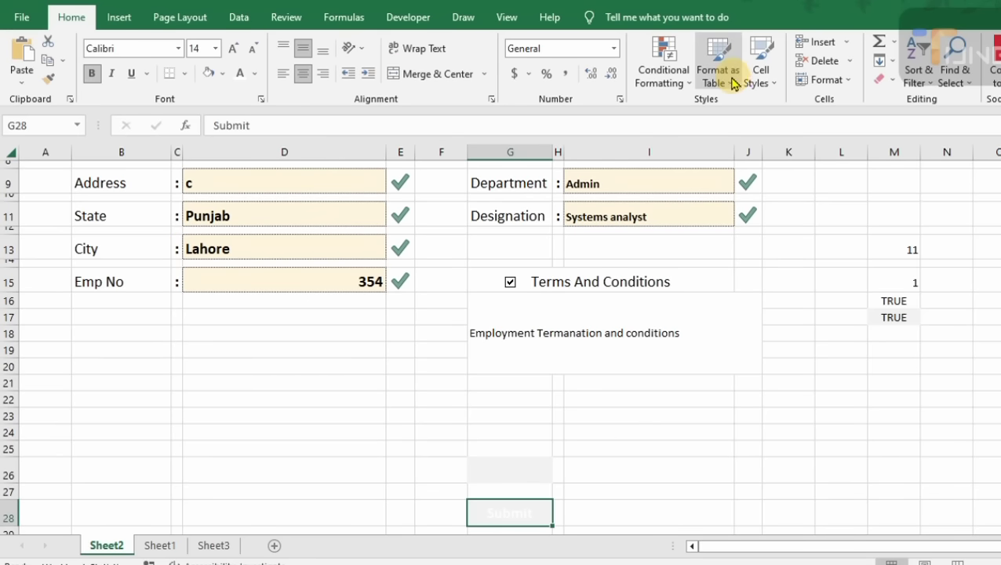
# - Start a formula-based conditional formatting rule for G28 using =$M$17=true
pyautogui.click(668, 79)
pyautogui.click(688, 290)
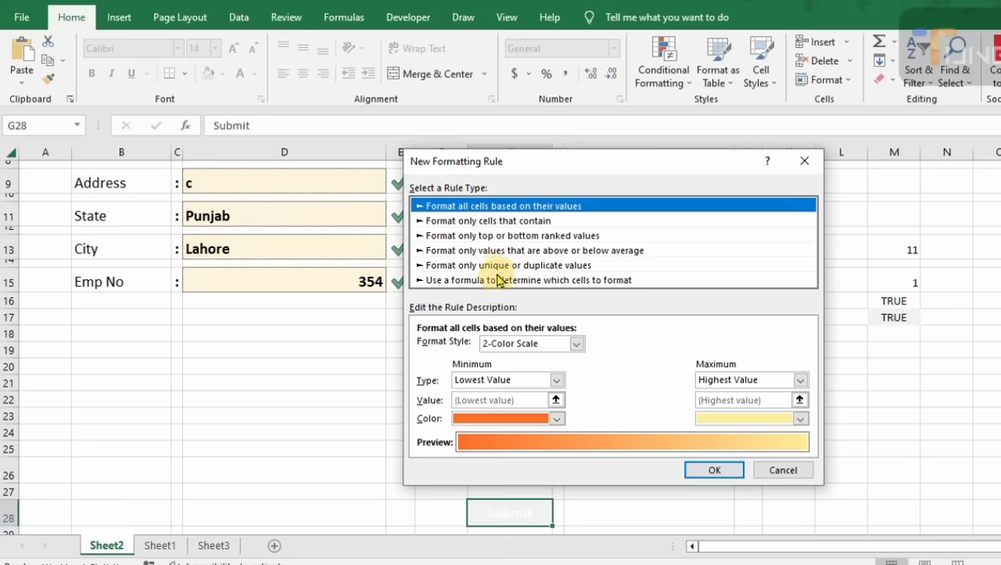
pyautogui.click(499, 281)
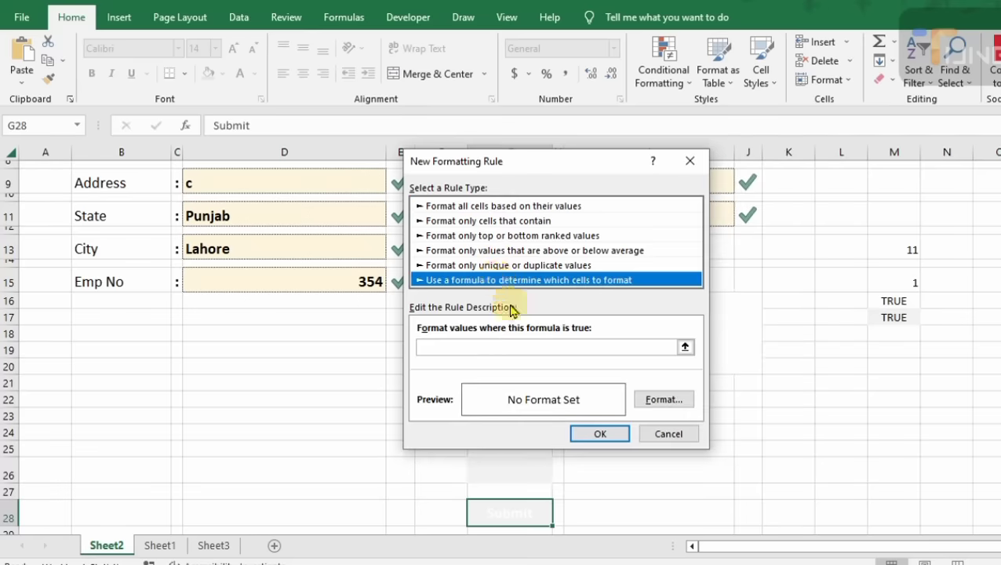
pyautogui.click(527, 347)
pyautogui.write('=')
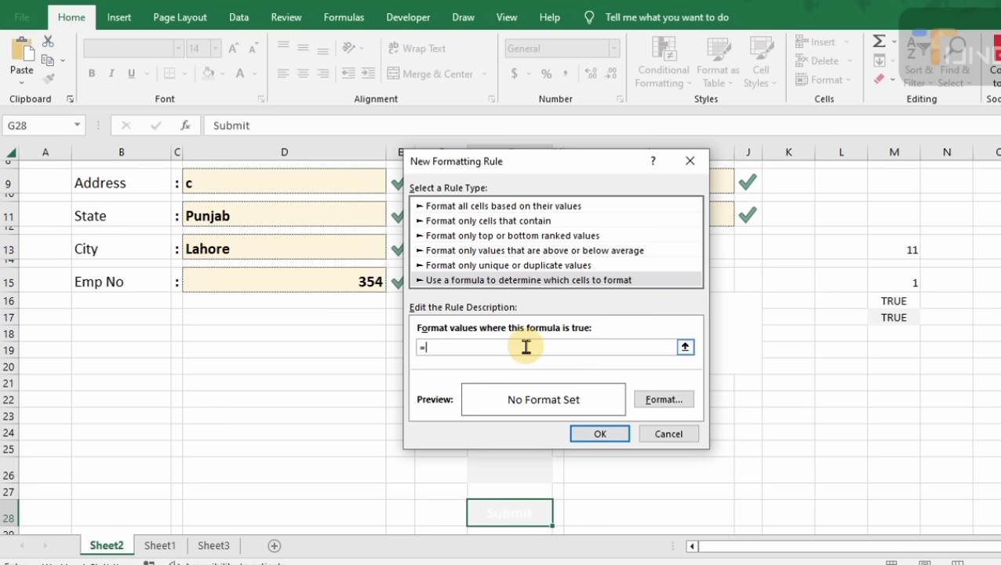
pyautogui.click(899, 317)
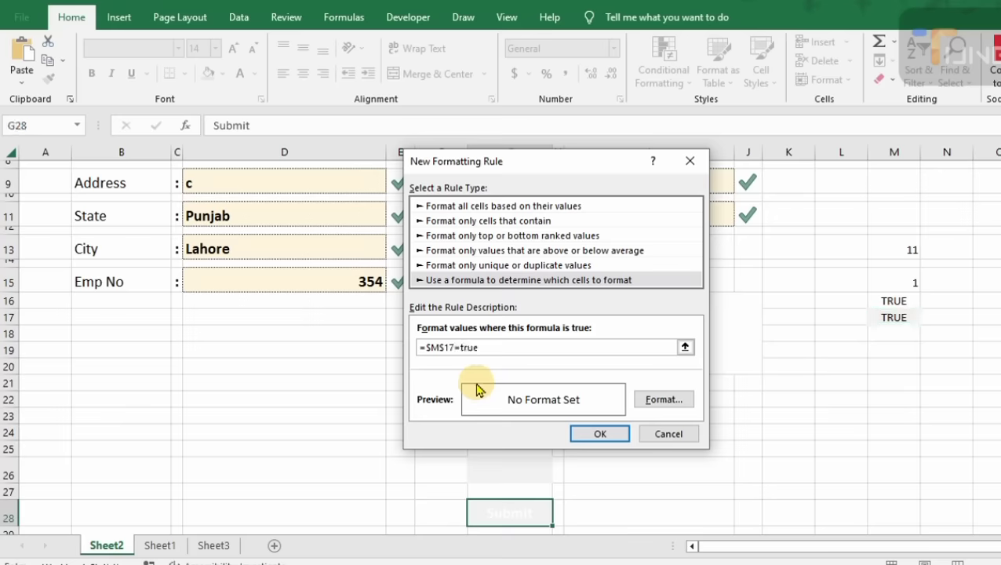
# - Format the rule with a blue fill and bold white font, and apply it
pyautogui.click(659, 400)
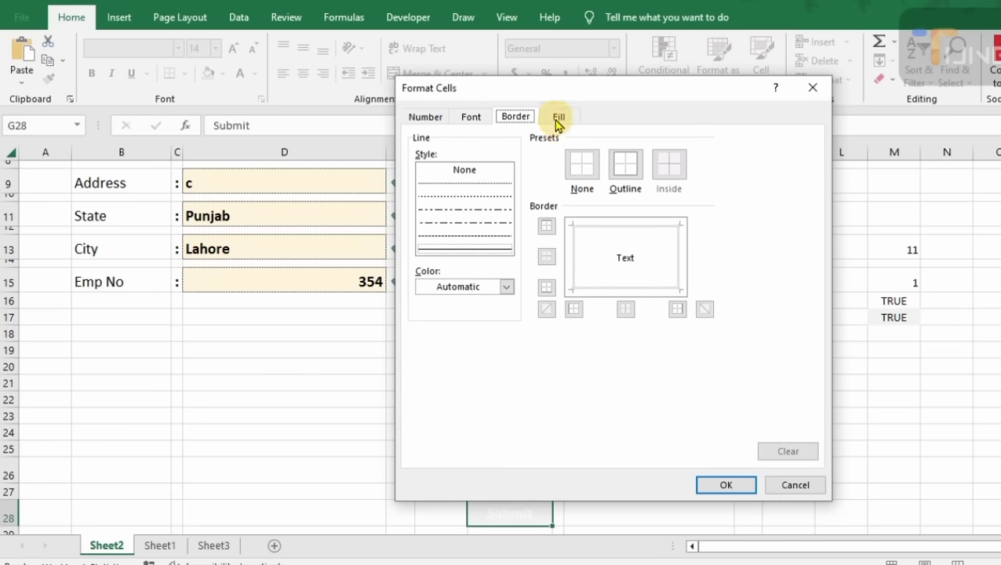
pyautogui.click(557, 117)
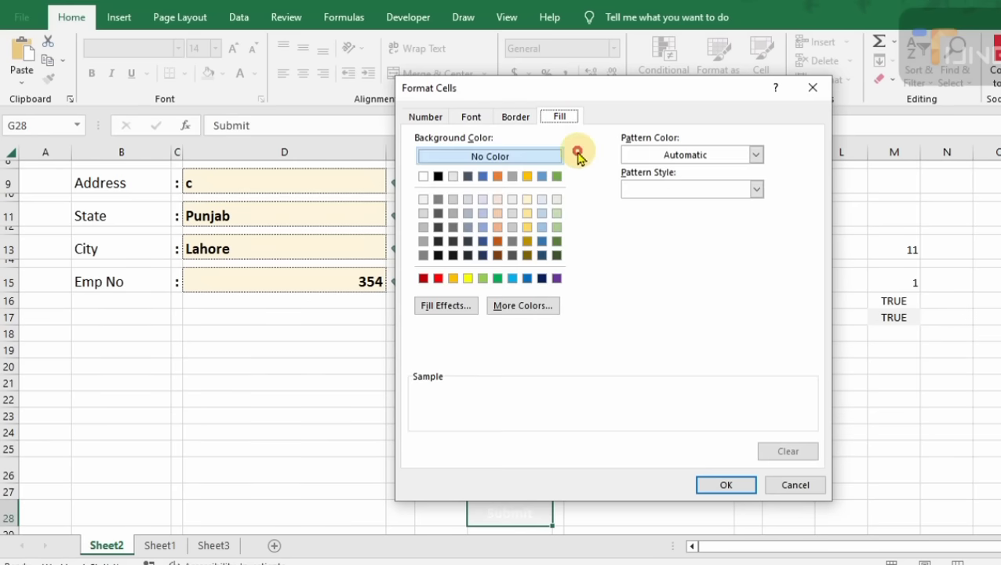
pyautogui.click(527, 279)
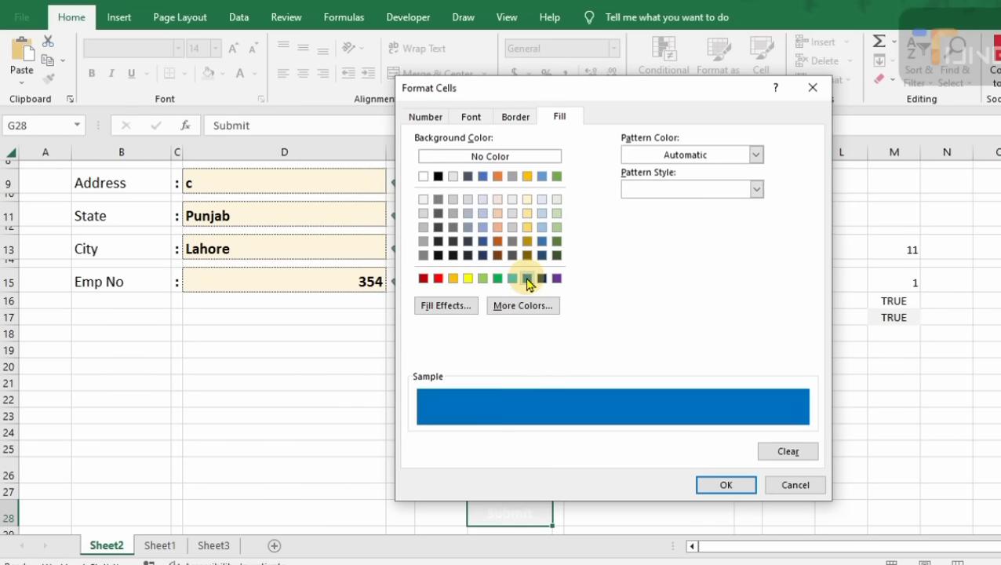
pyautogui.click(473, 116)
pyautogui.click(648, 189)
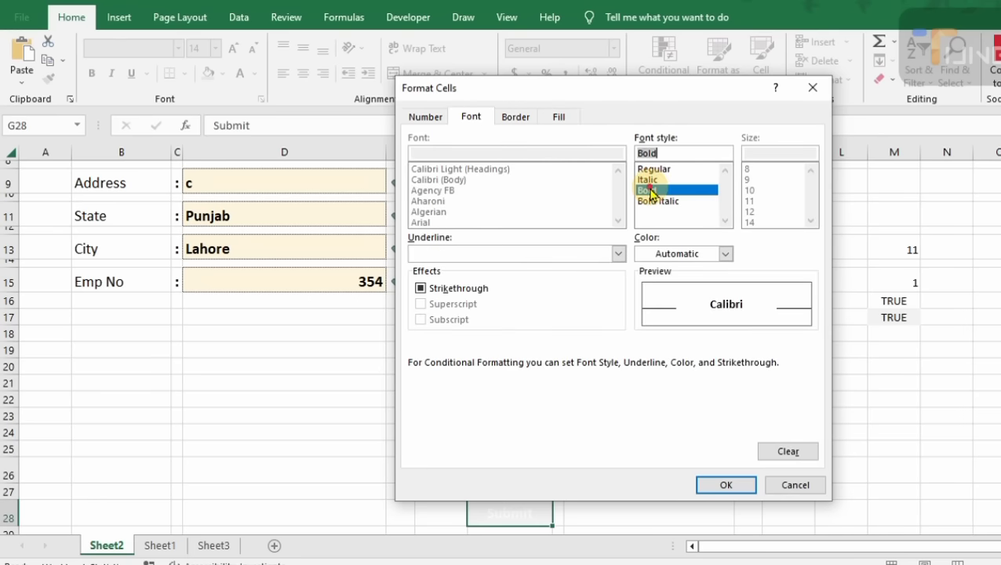
pyautogui.click(727, 254)
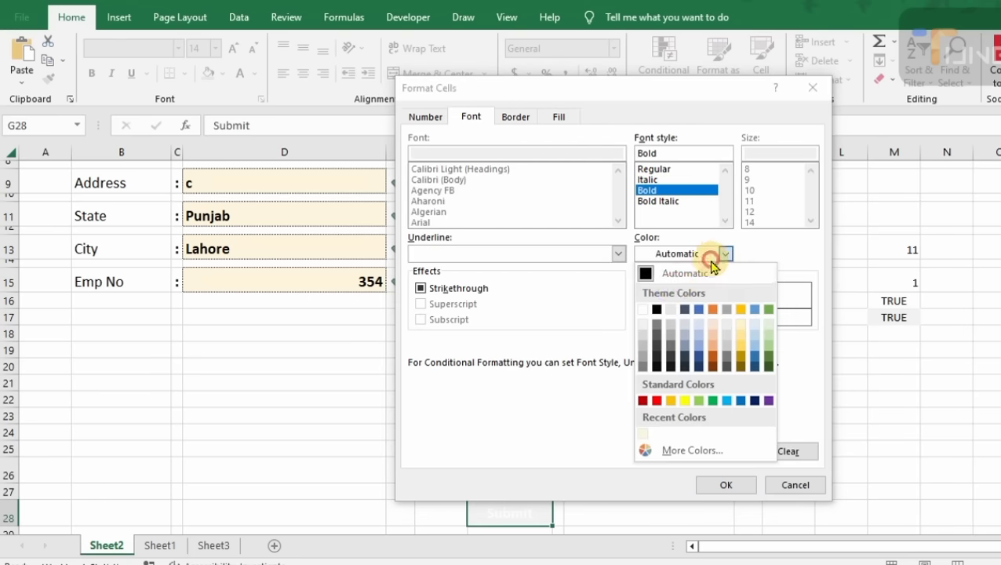
pyautogui.click(644, 310)
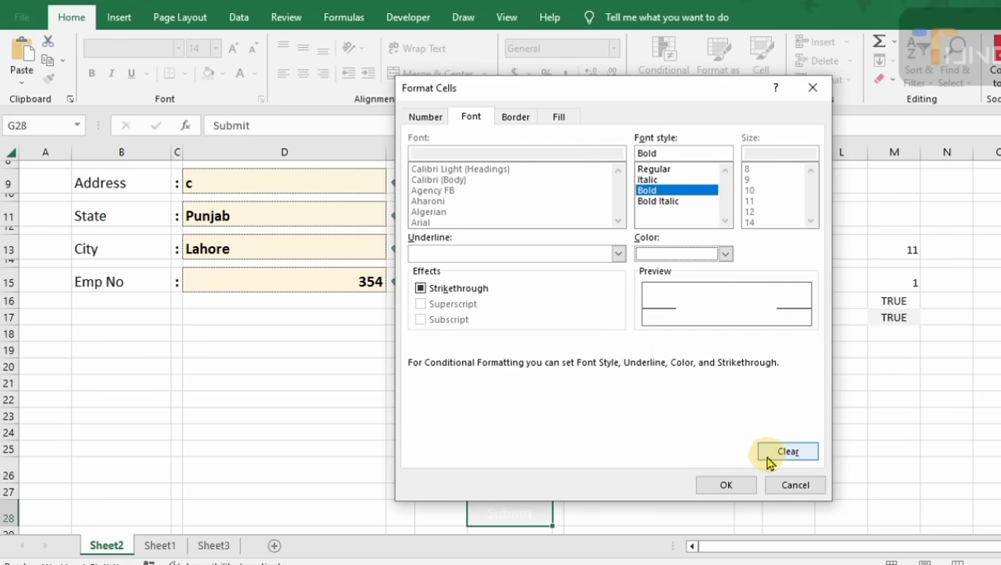
pyautogui.click(745, 487)
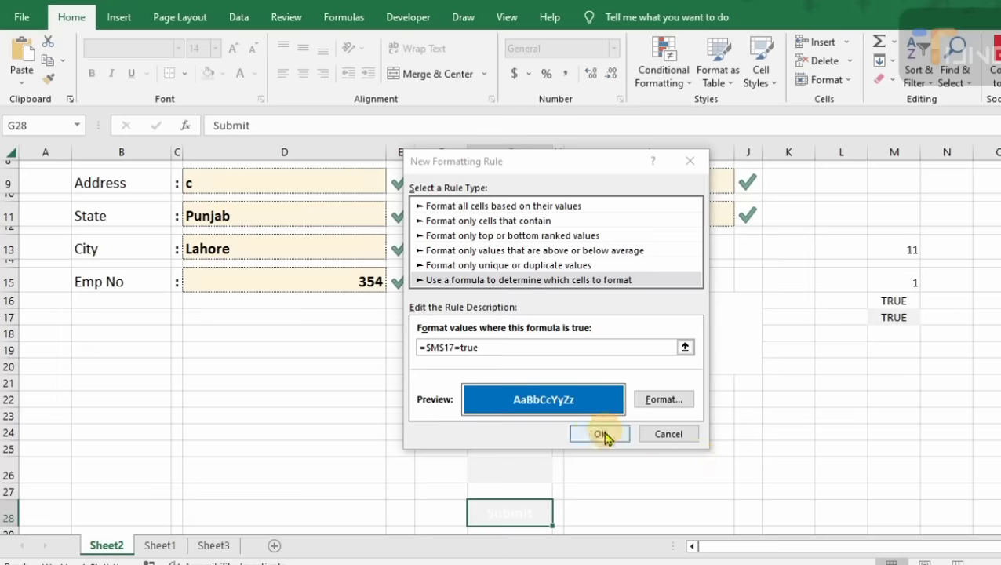
pyautogui.click(602, 435)
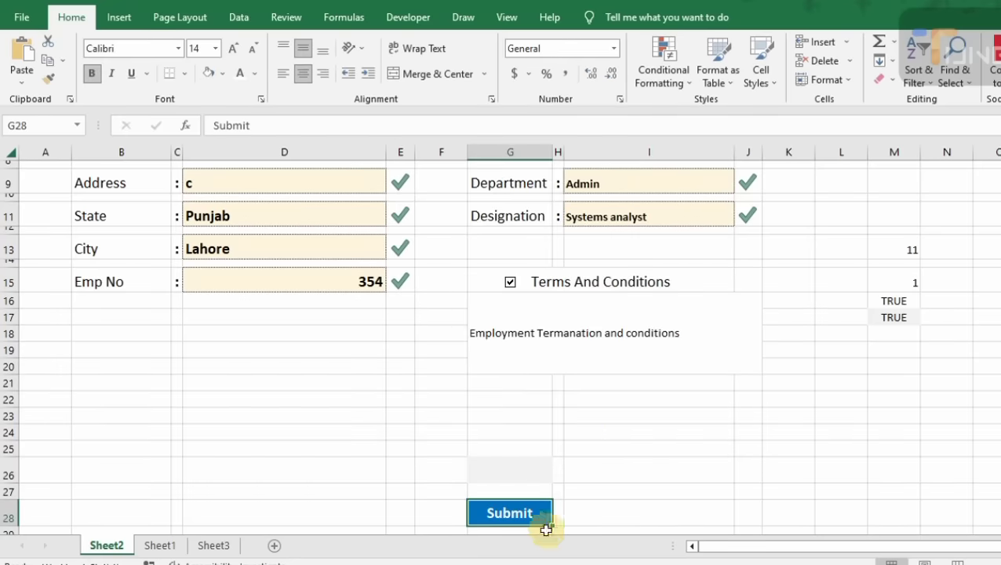
# - Toggle Terms And Conditions off, on and off to test the Submit formatting
pyautogui.click(510, 282)
pyautogui.click(511, 283)
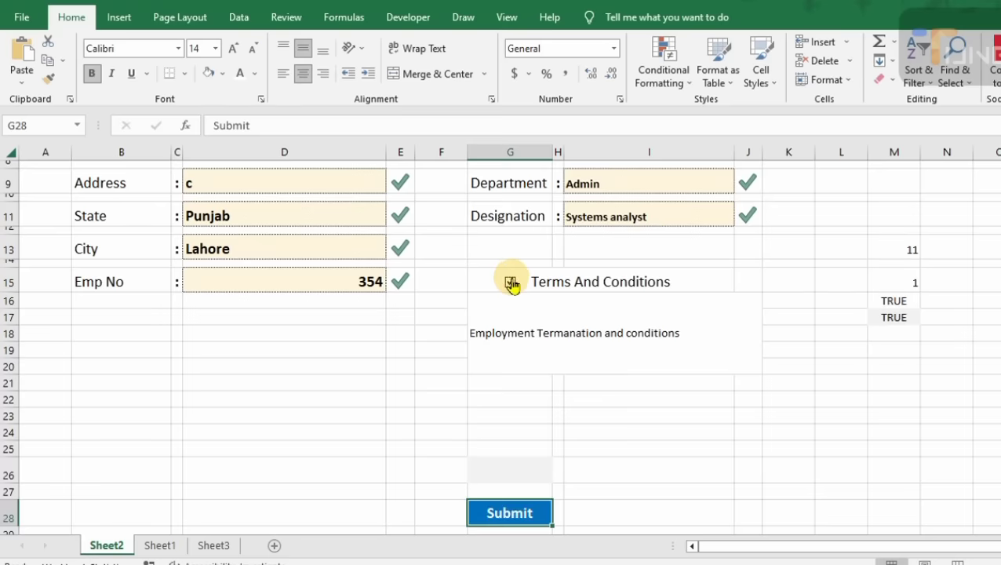
pyautogui.click(510, 282)
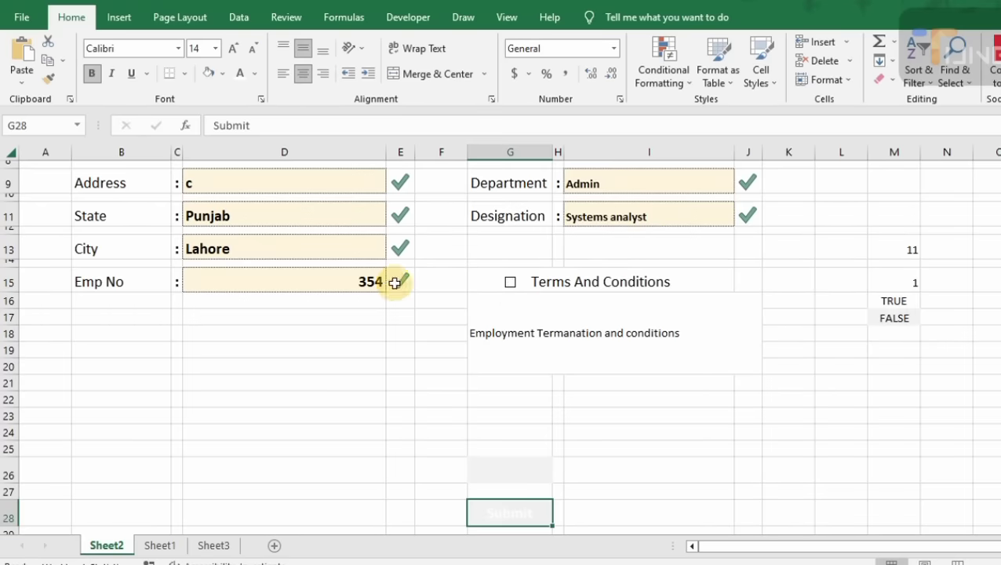
# - Replace the Emp No in D15 with 34 and select the Submit cell G28
pyautogui.click(366, 281)
pyautogui.press('Delete')
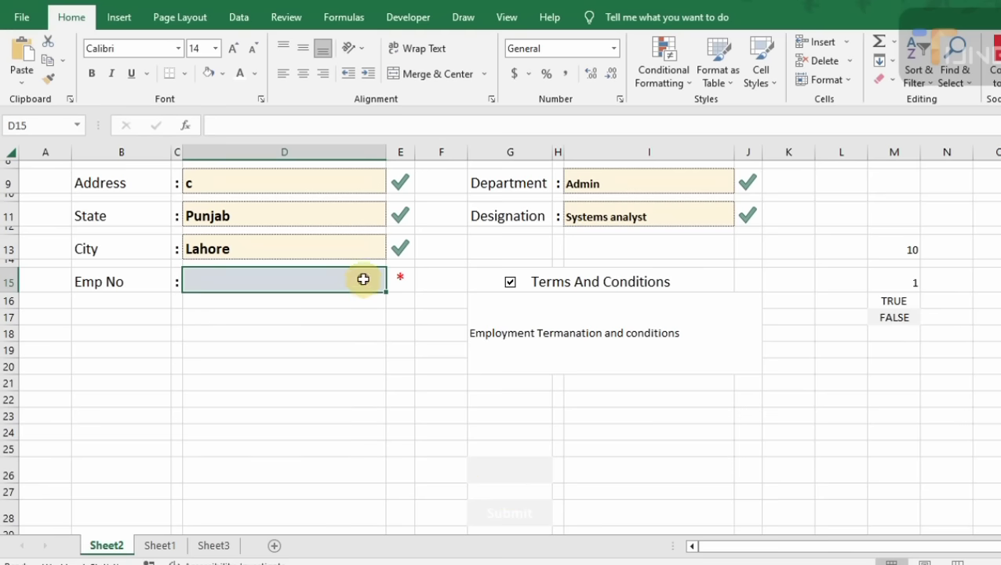
pyautogui.write('34')
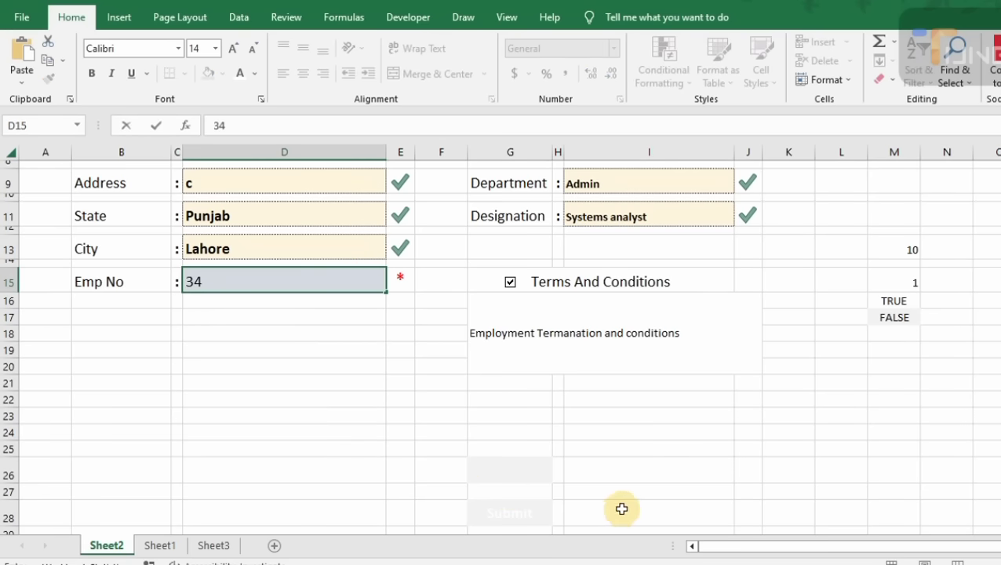
pyautogui.press('Return')
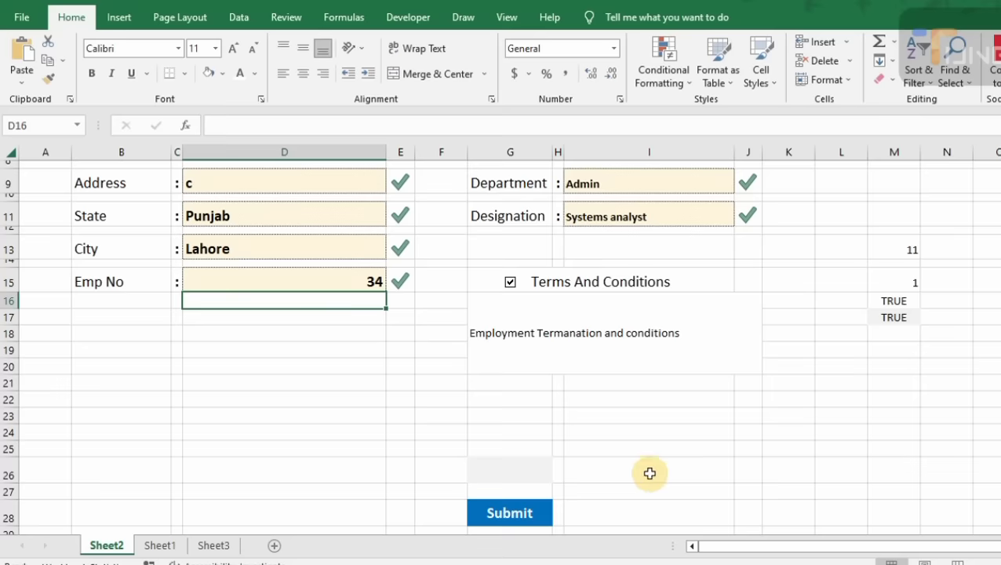
pyautogui.scroll(1, 649, 473)
pyautogui.scroll(2, 650, 474)
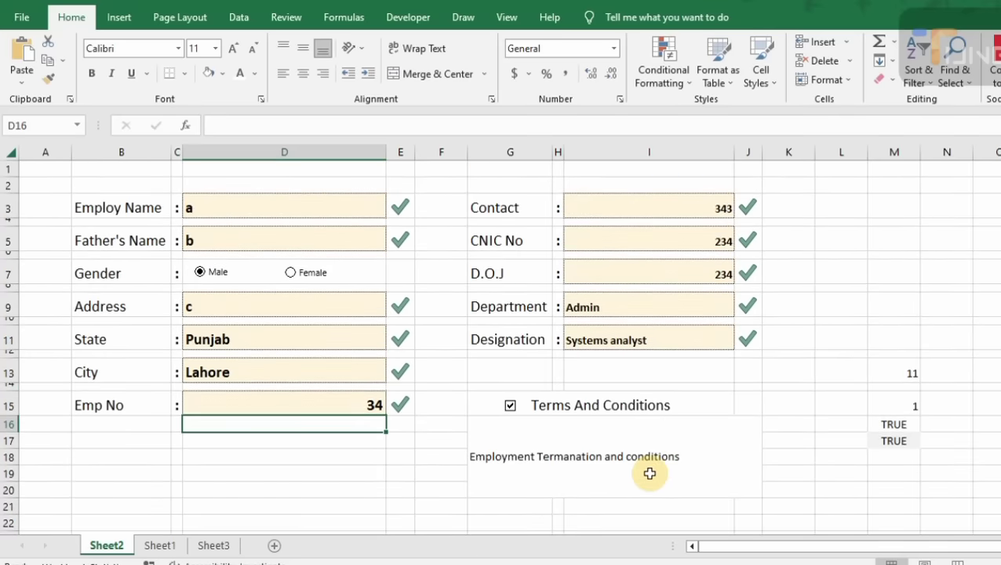
pyautogui.scroll(-2, 650, 473)
pyautogui.scroll(-2, 650, 473)
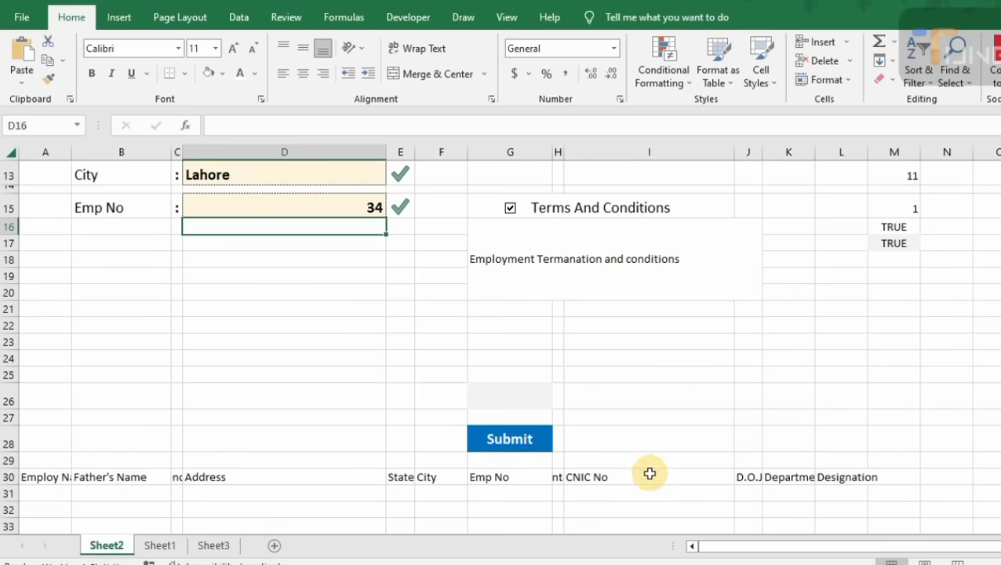
pyautogui.click(528, 440)
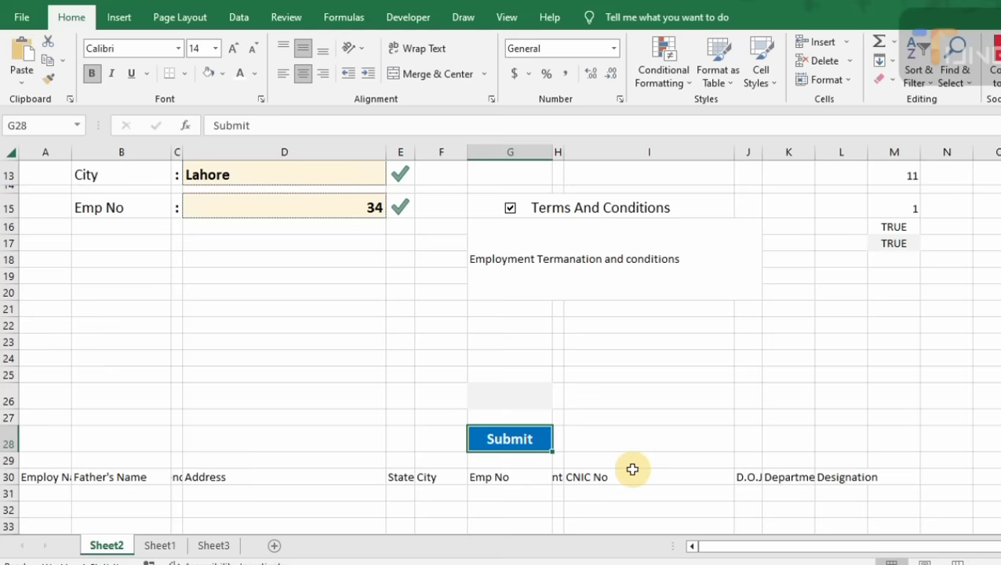
# - Paste G28 as a linked picture and position it under the Emp No field
pyautogui.hotkey('ctrl', 'c')
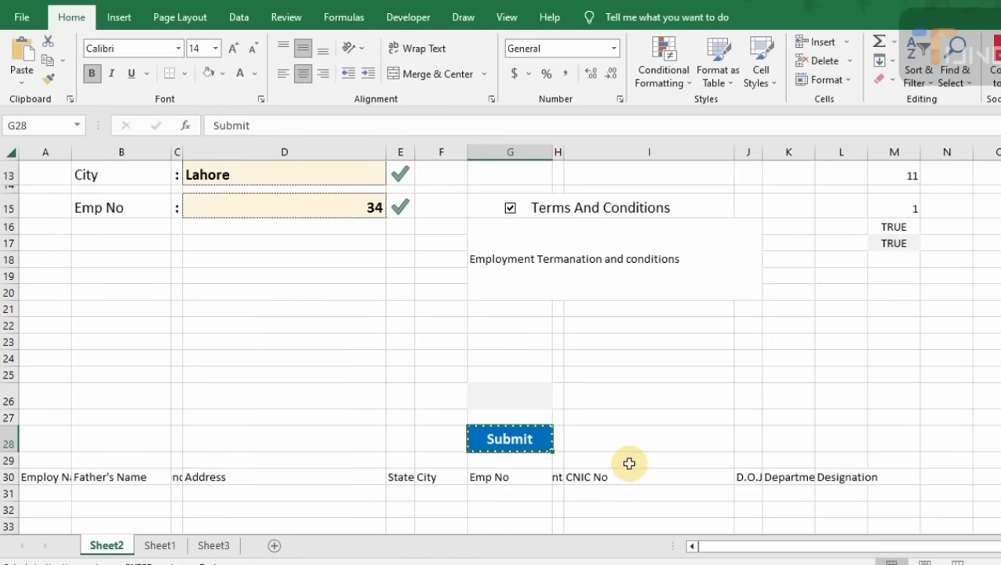
pyautogui.click(20, 80)
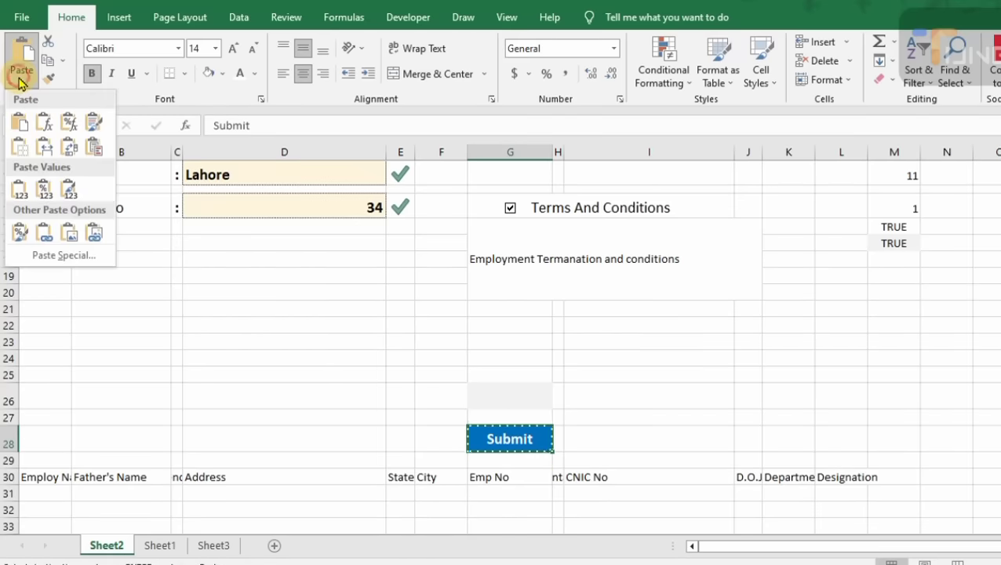
pyautogui.click(95, 234)
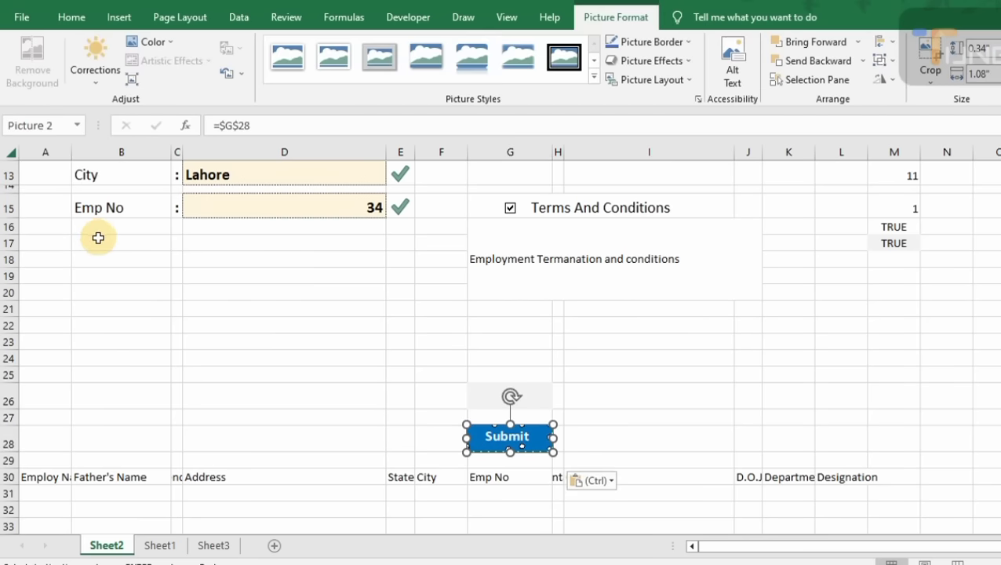
pyautogui.click(515, 444)
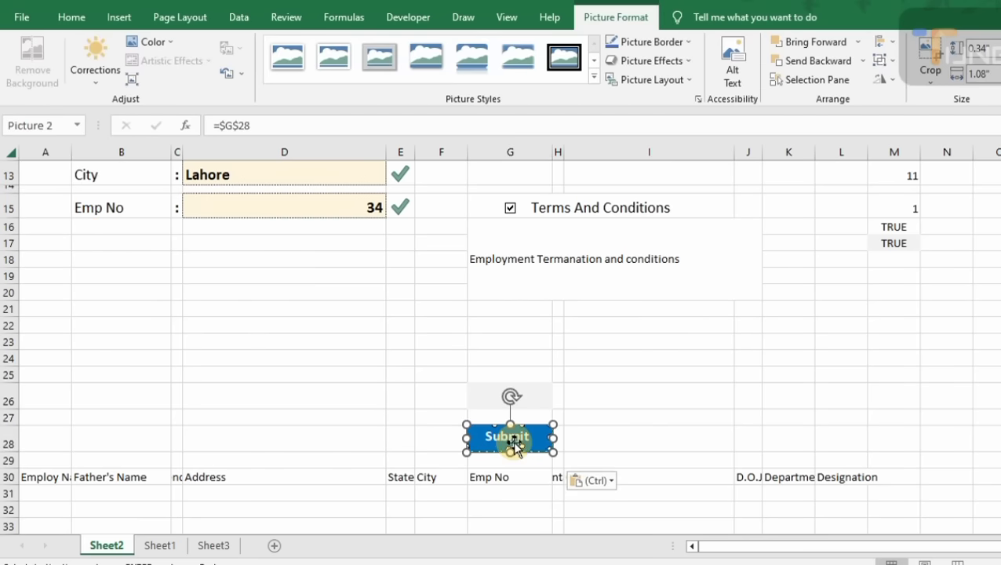
pyautogui.moveTo(493, 418); pyautogui.dragTo(354, 265)
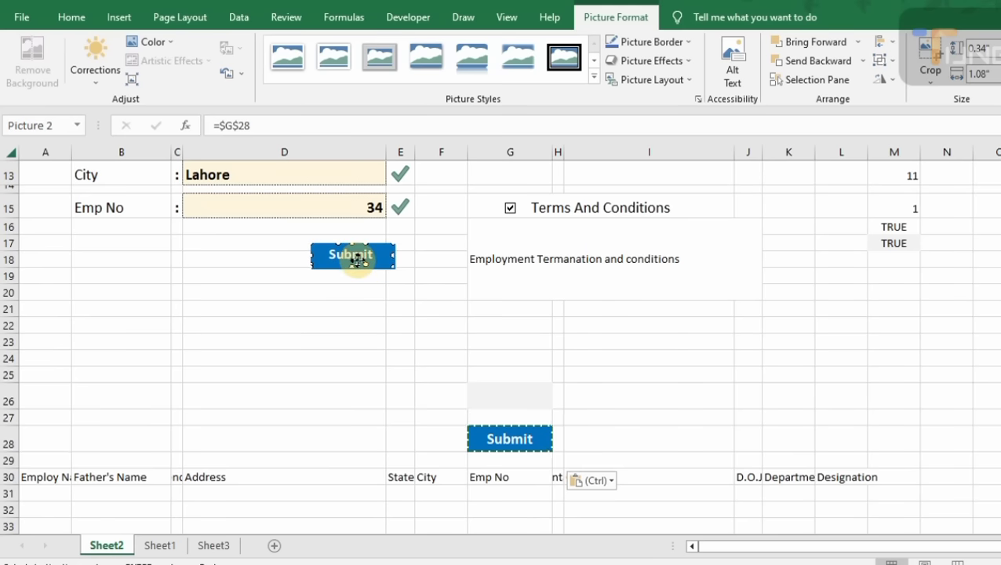
pyautogui.moveTo(353, 264); pyautogui.dragTo(355, 257)
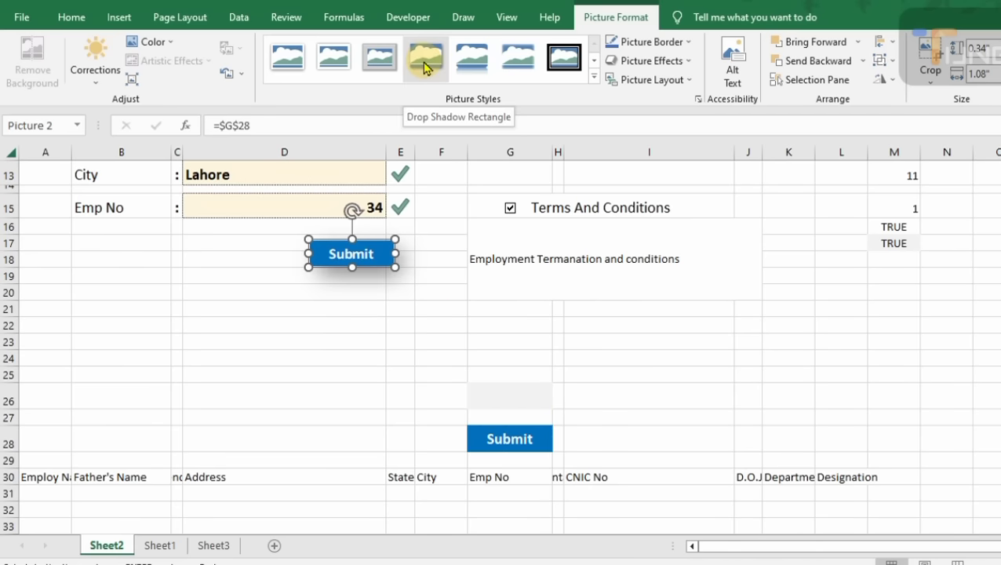
# - Style the Submit picture with Drop Shadow Rectangle and a Round bevel
pyautogui.click(424, 68)
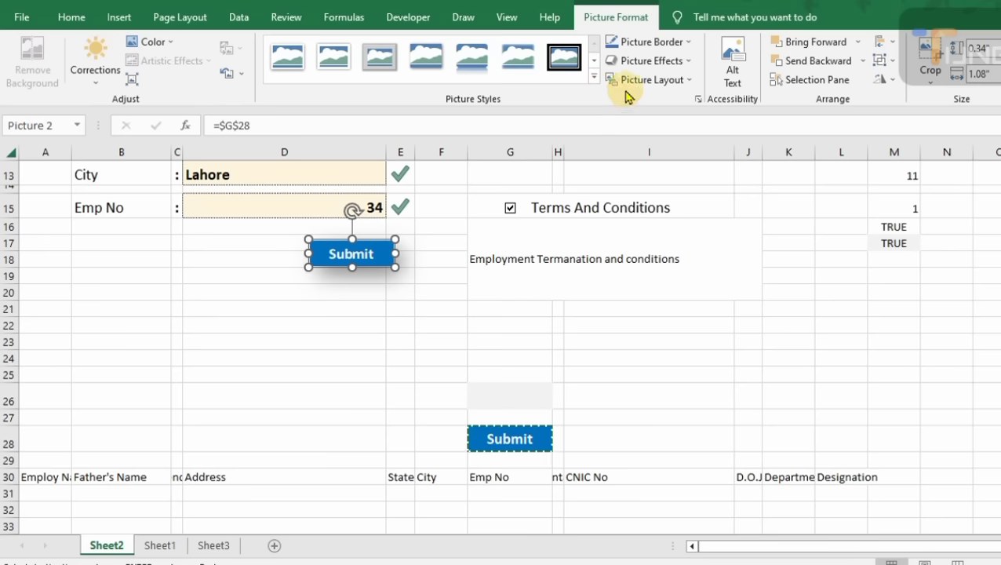
pyautogui.click(689, 67)
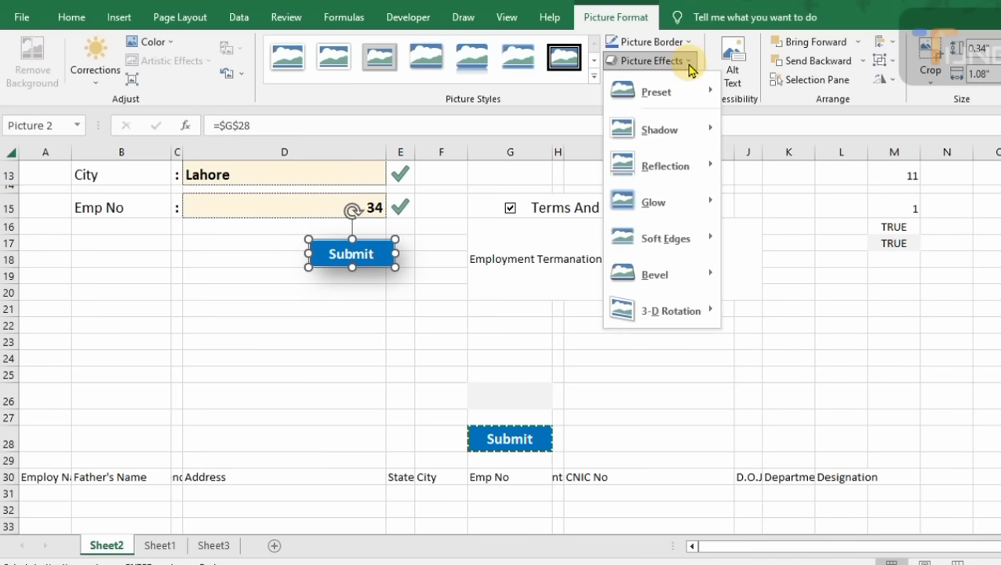
pyautogui.moveTo(678, 276)
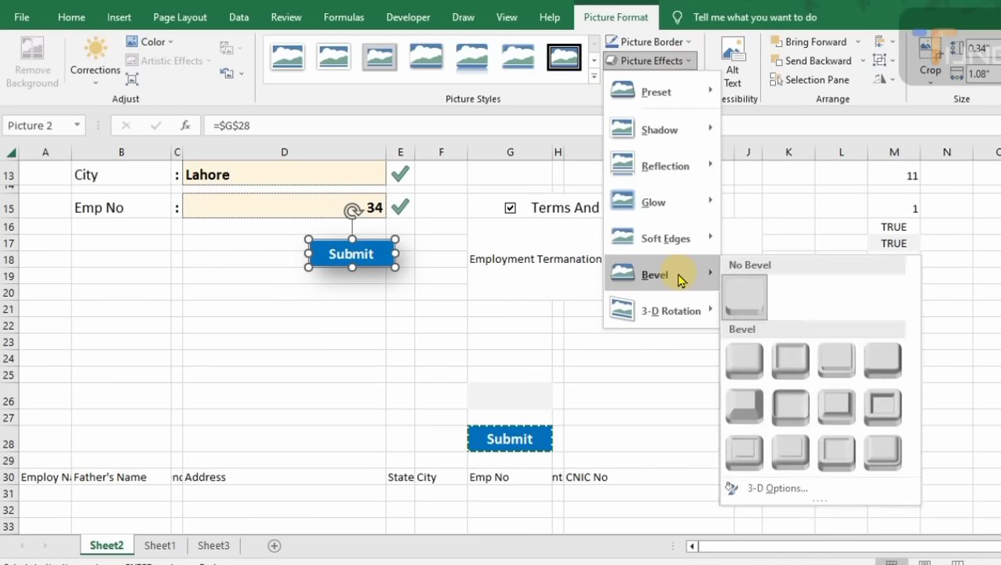
pyautogui.click(754, 367)
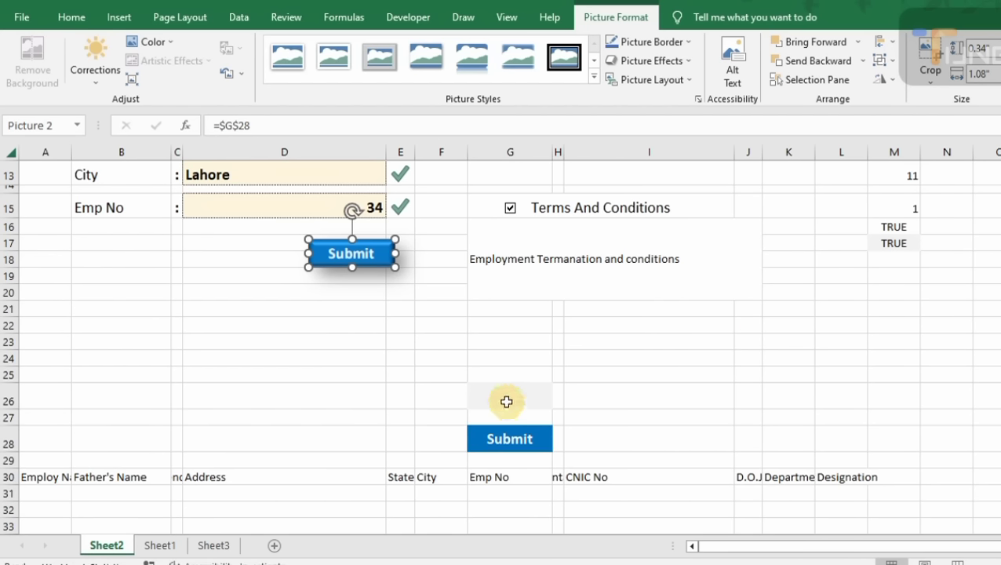
pyautogui.click(472, 396)
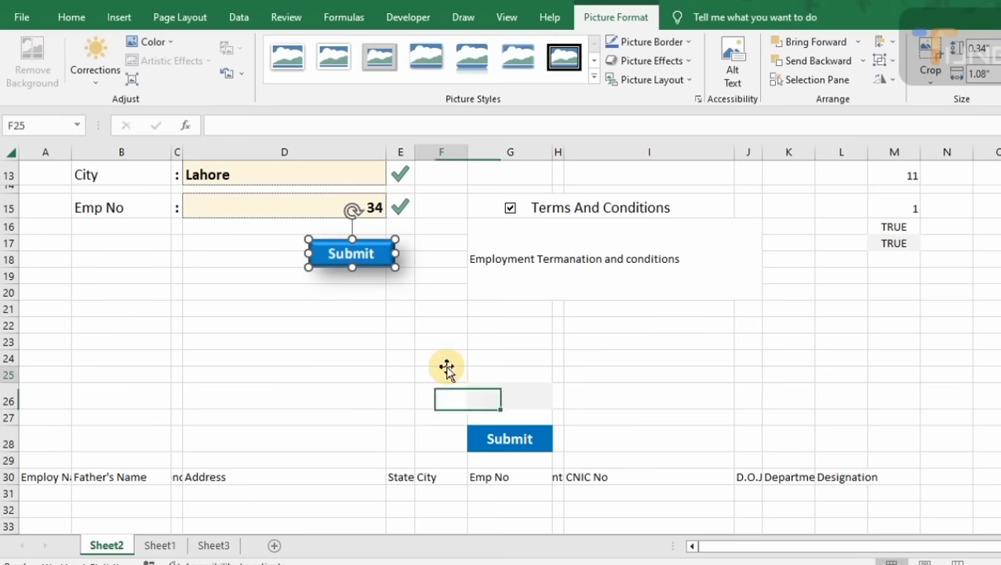
# - Enter 'Clear' in G26 and centre it horizontally and vertically
pyautogui.click(510, 392)
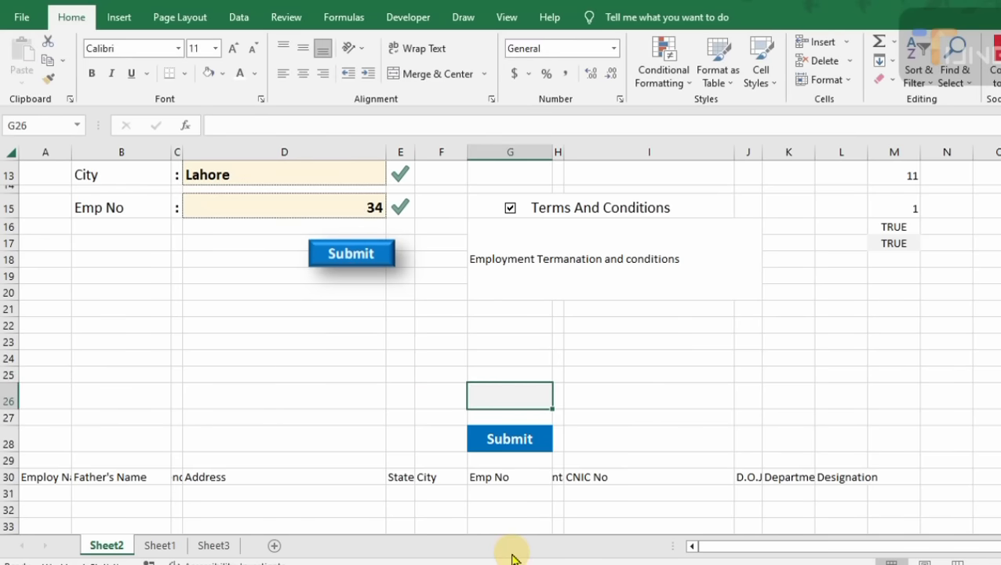
pyautogui.write('Clear')
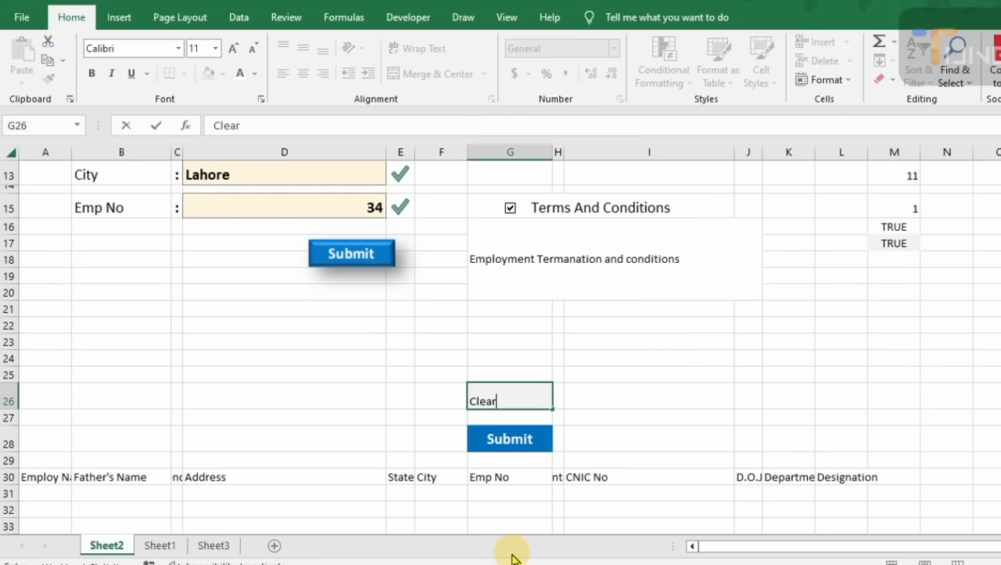
pyautogui.hotkey('ctrl', 'Return')
pyautogui.click(303, 73)
pyautogui.click(303, 48)
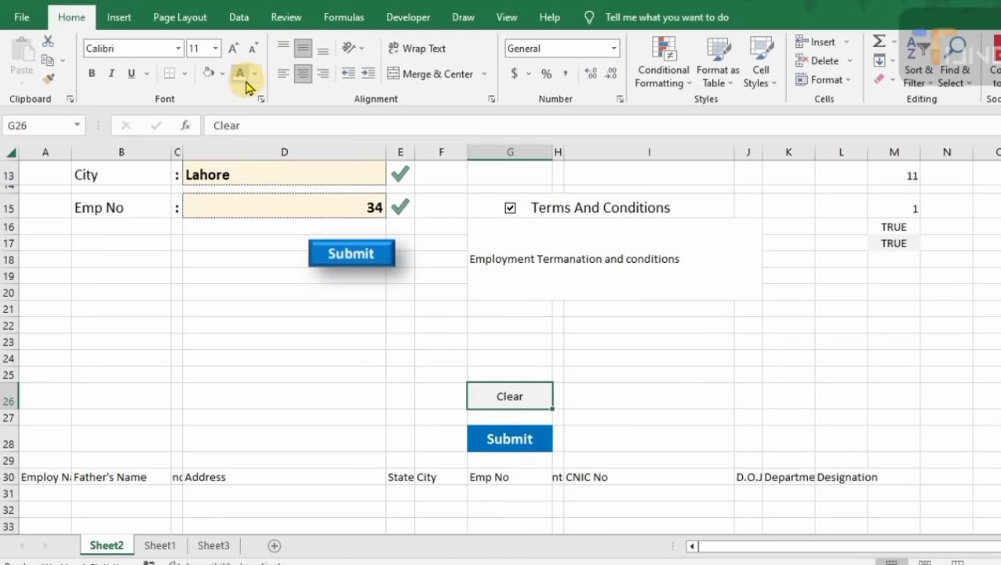
pyautogui.click(509, 441)
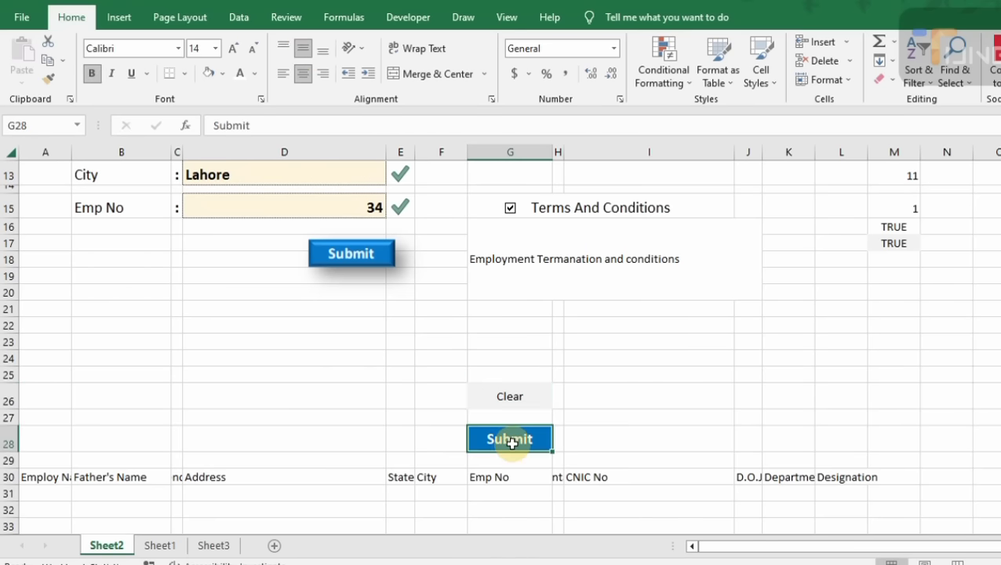
pyautogui.click(513, 399)
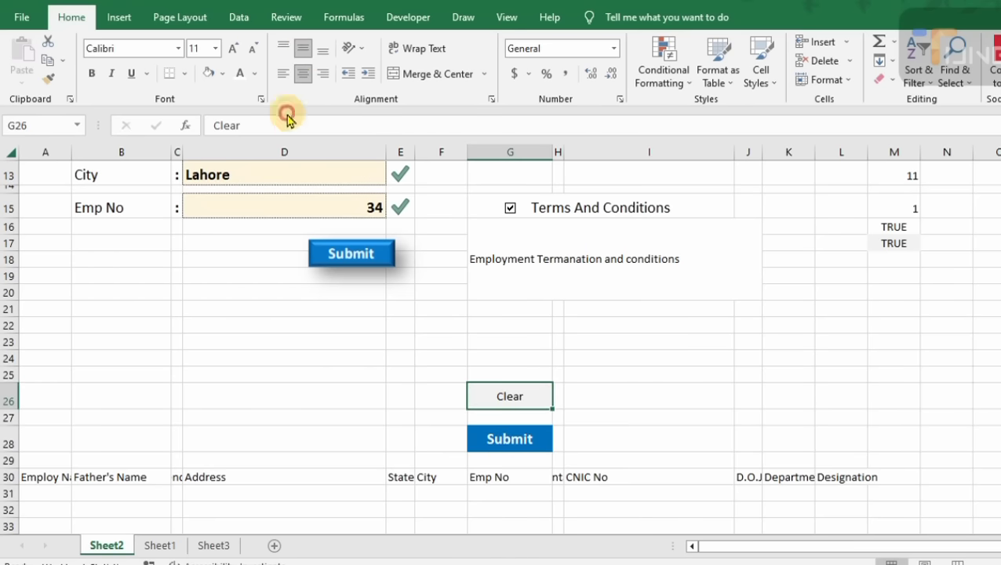
# - Set the Clear text to 14-point bold on a blue fill
pyautogui.click(234, 51)
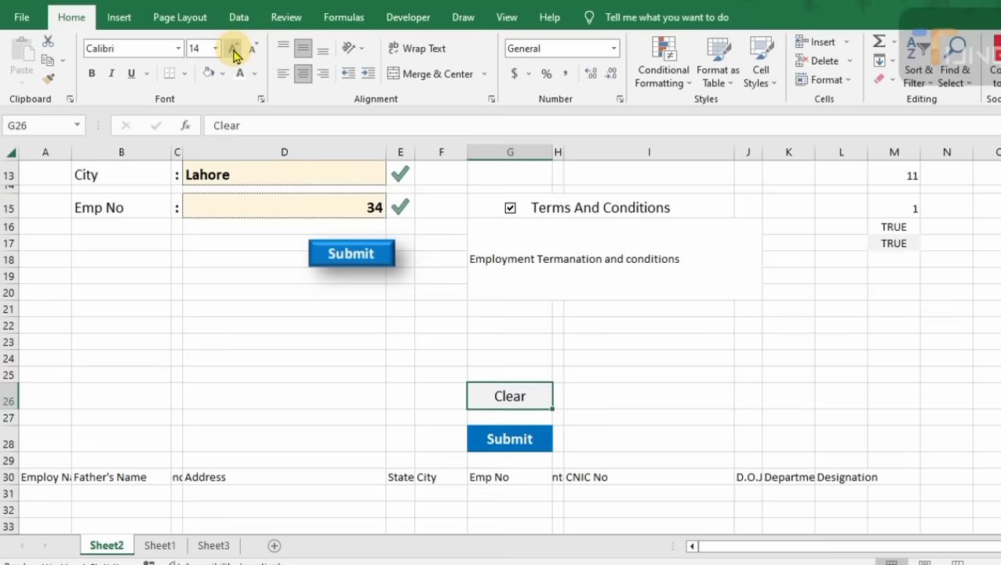
pyautogui.click(222, 74)
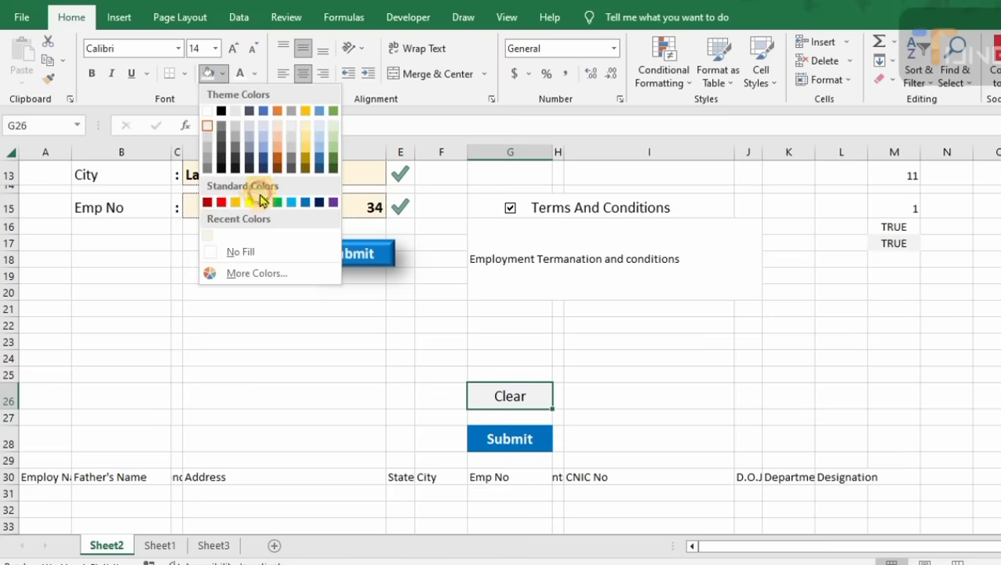
pyautogui.click(307, 203)
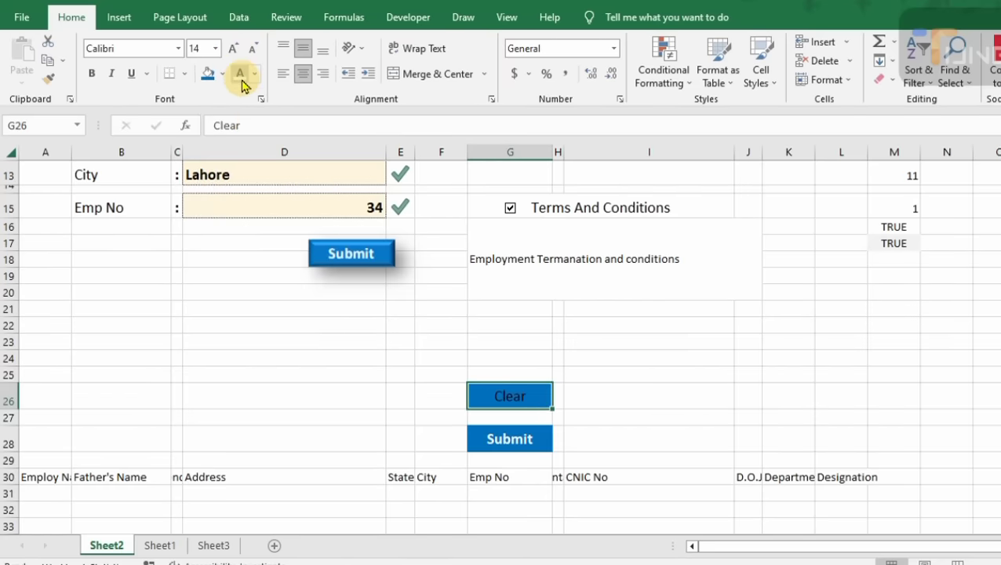
pyautogui.click(92, 73)
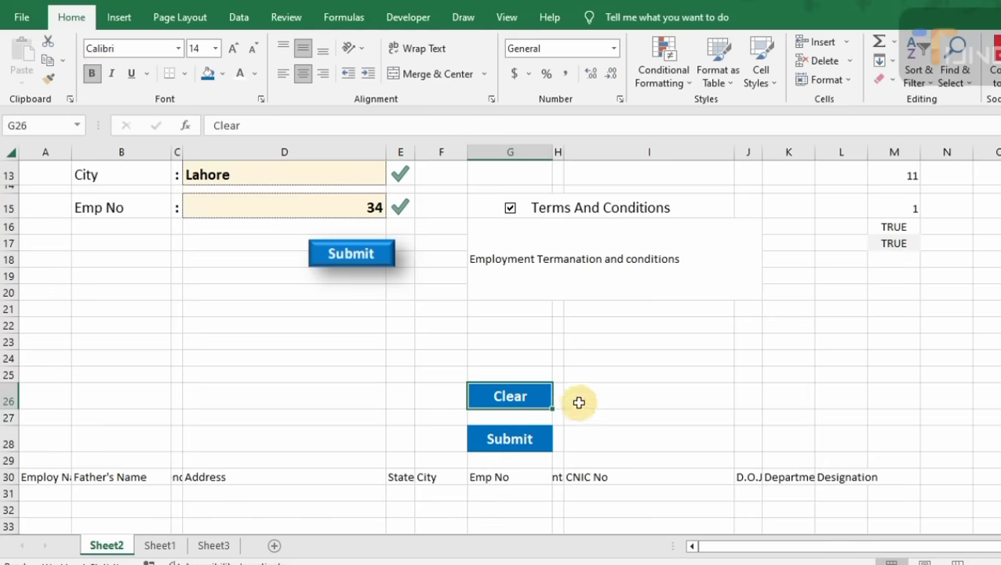
# - Paste G26 as a linked picture and move it beside the Submit button
pyautogui.hotkey('ctrl', 'c')
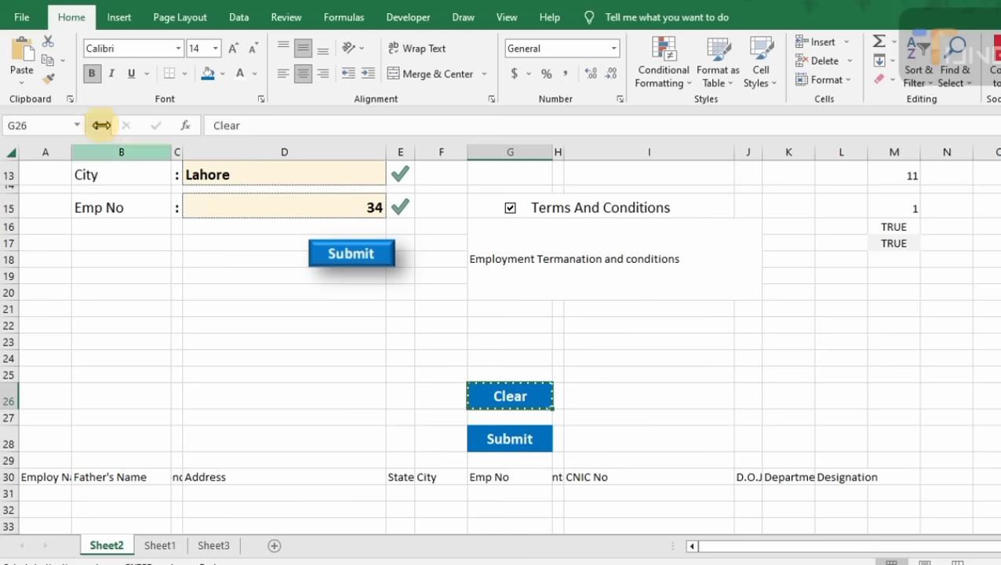
pyautogui.click(30, 84)
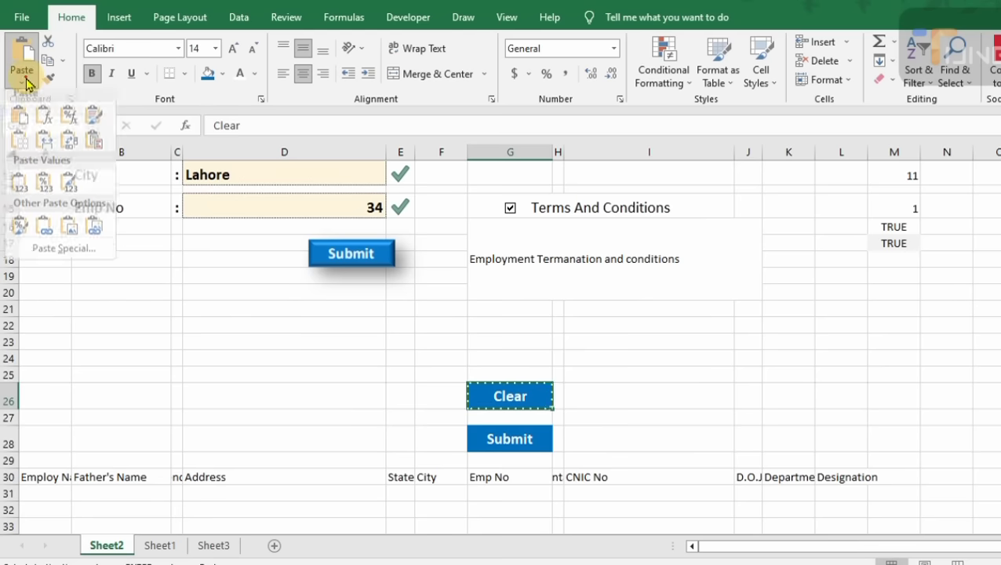
pyautogui.click(96, 233)
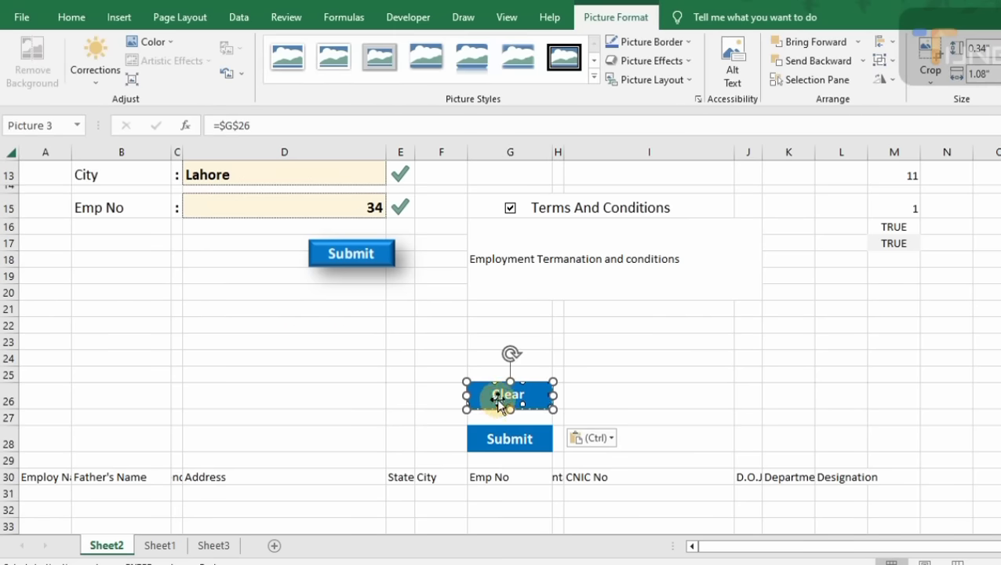
pyautogui.moveTo(496, 398)
pyautogui.mouseDown()
pyautogui.moveTo(287, 306)
pyautogui.moveTo(206, 253)
pyautogui.mouseUp()
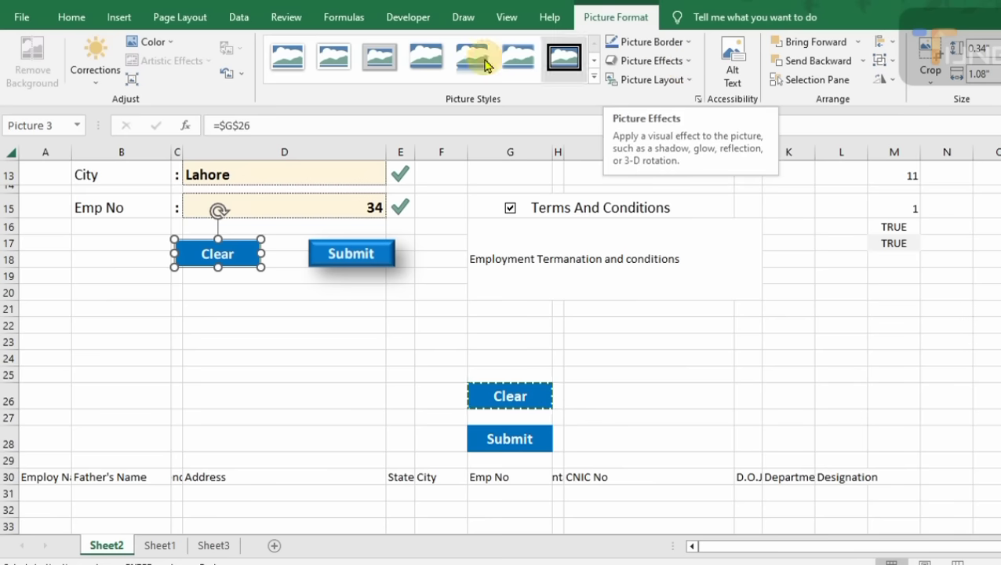
# - Give the Clear picture the drop shadow style and a bevelled edge
pyautogui.click(437, 71)
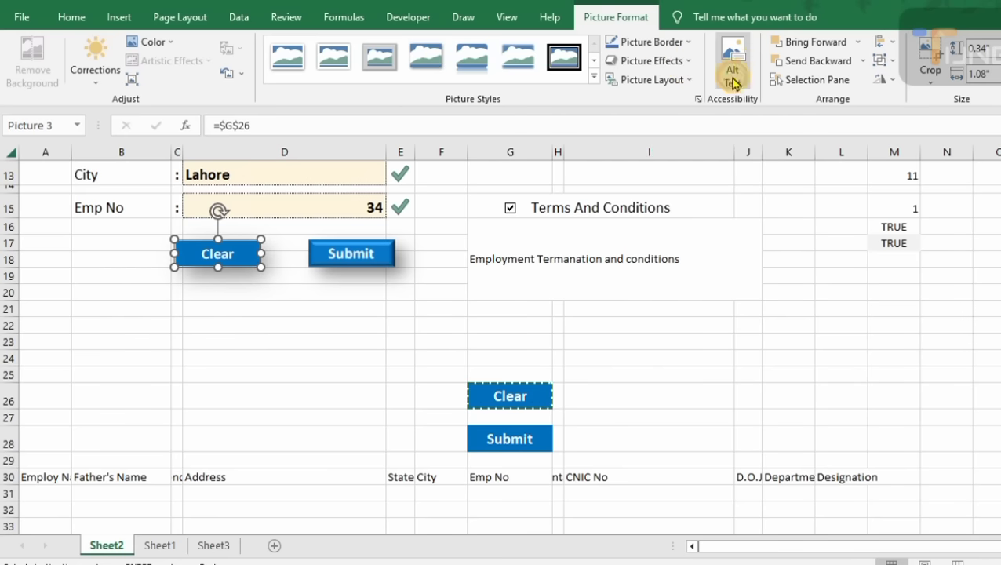
pyautogui.click(692, 62)
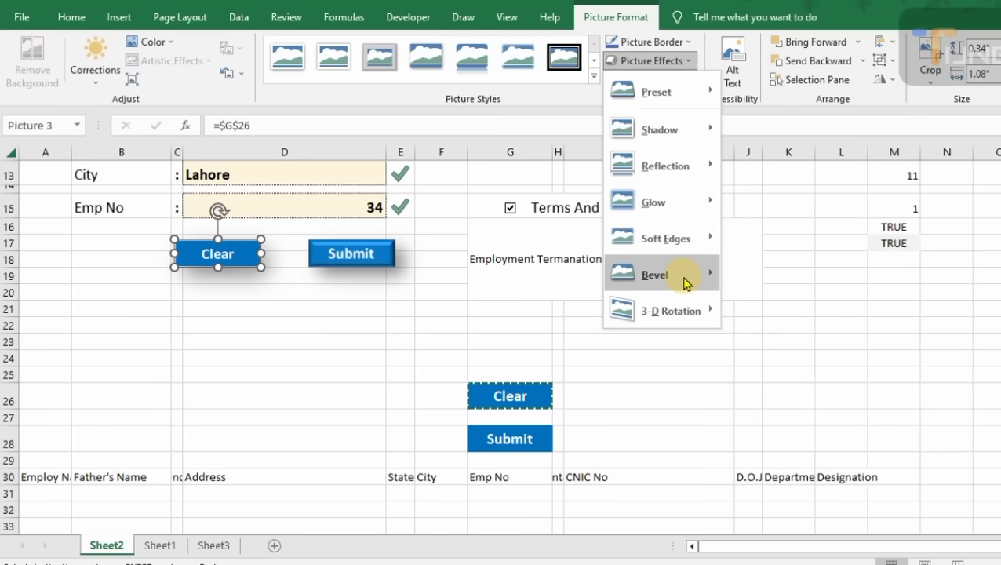
pyautogui.moveTo(696, 282)
pyautogui.click(743, 360)
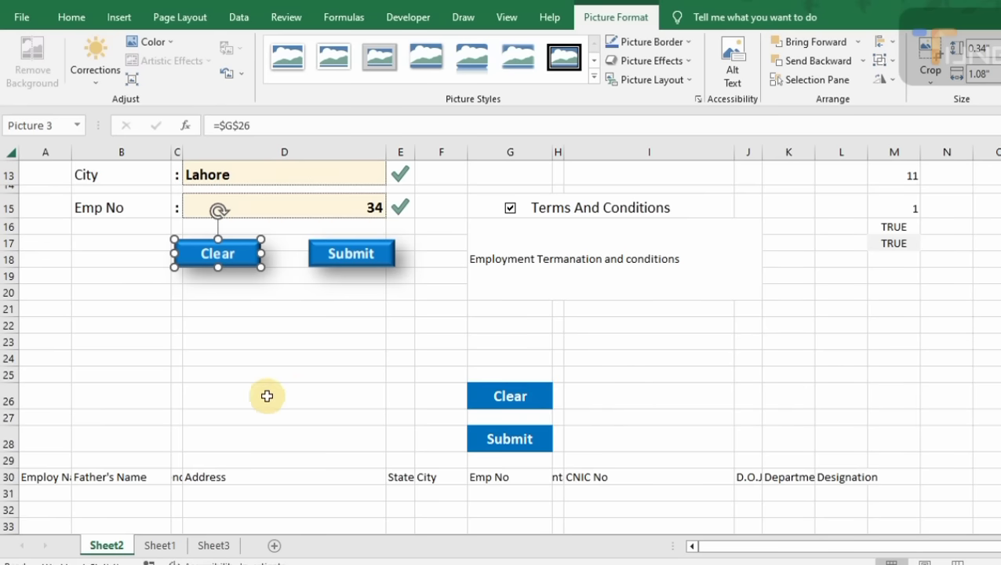
pyautogui.moveTo(11, 308); pyautogui.dragTo(6, 342)
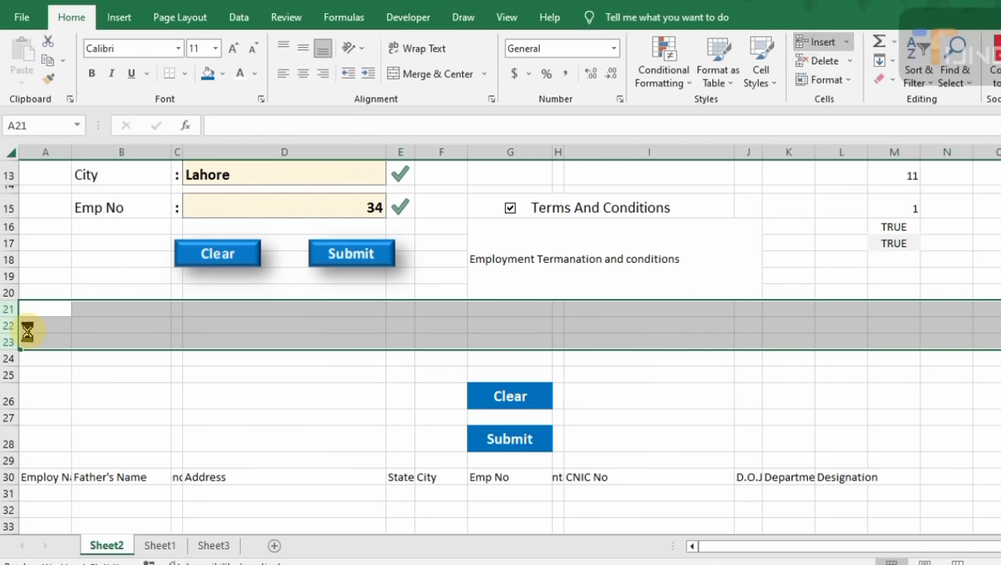
# - Insert three blank rows at rows 21–23
pyautogui.hotkey('alt', 'h')
pyautogui.press('i')
pyautogui.press('r')
pyautogui.click(196, 388)
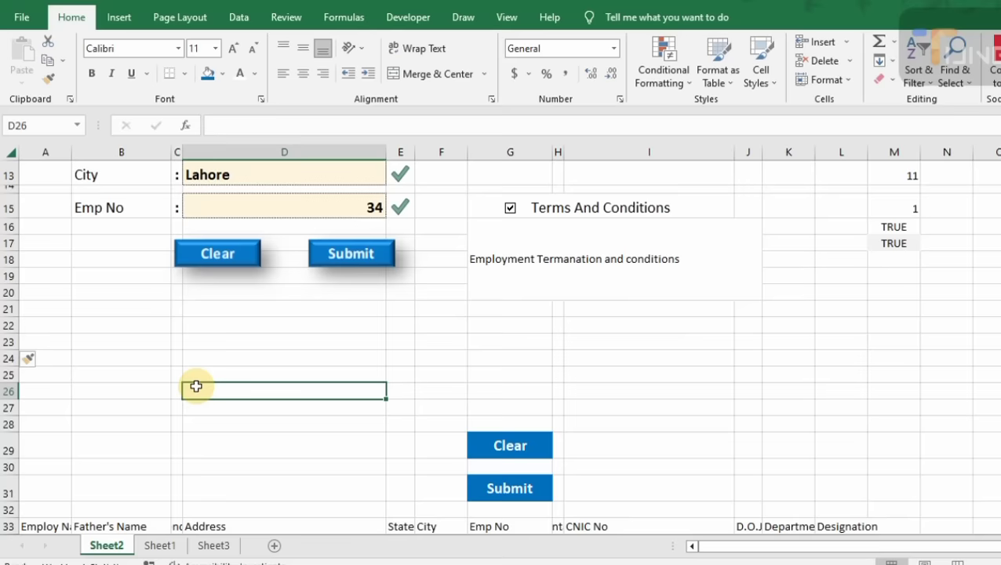
# - Scroll to header row 33 and select the first record cell A34 under Employ Name
pyautogui.scroll(-1, 196, 387)
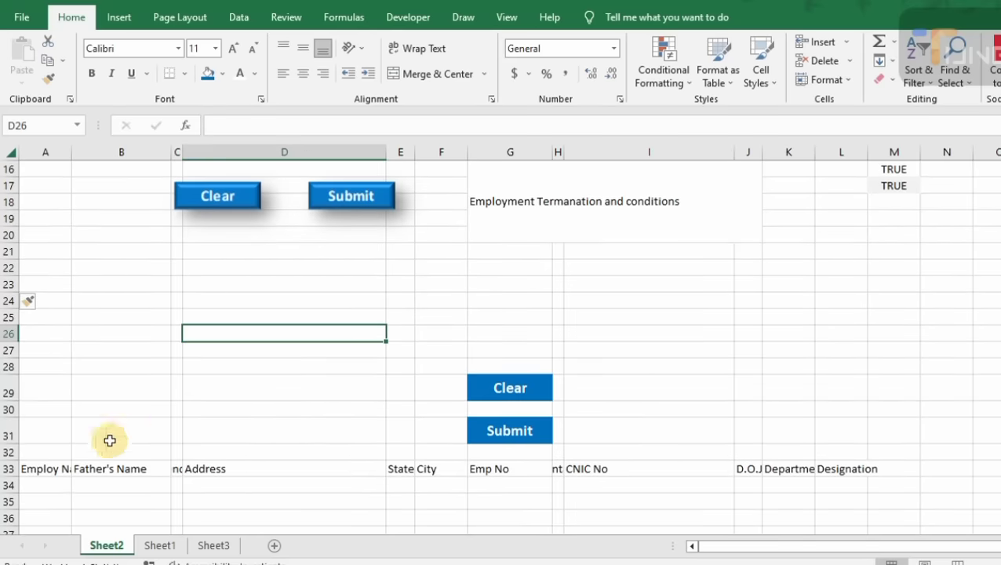
pyautogui.click(10, 469)
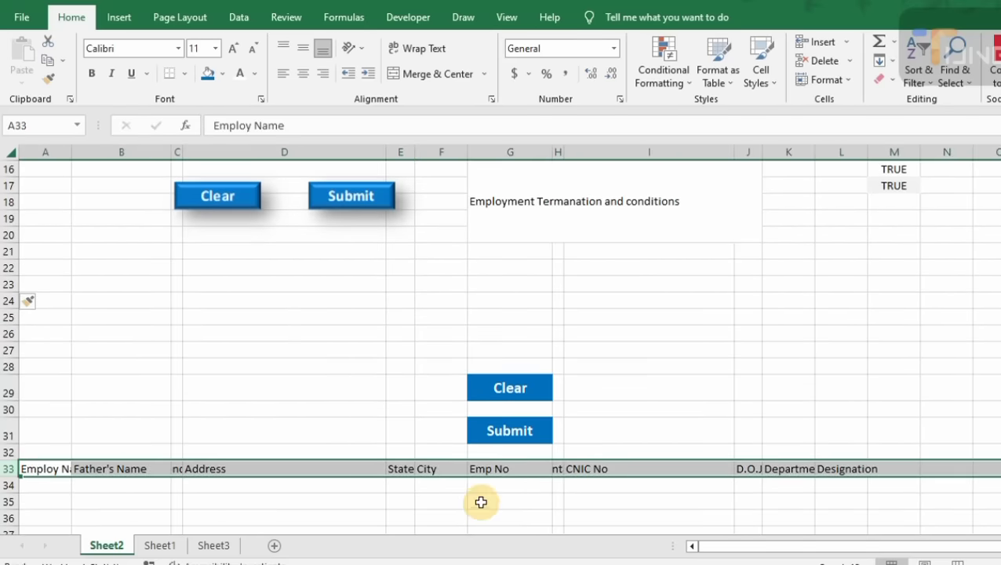
pyautogui.scroll(5, 481, 502)
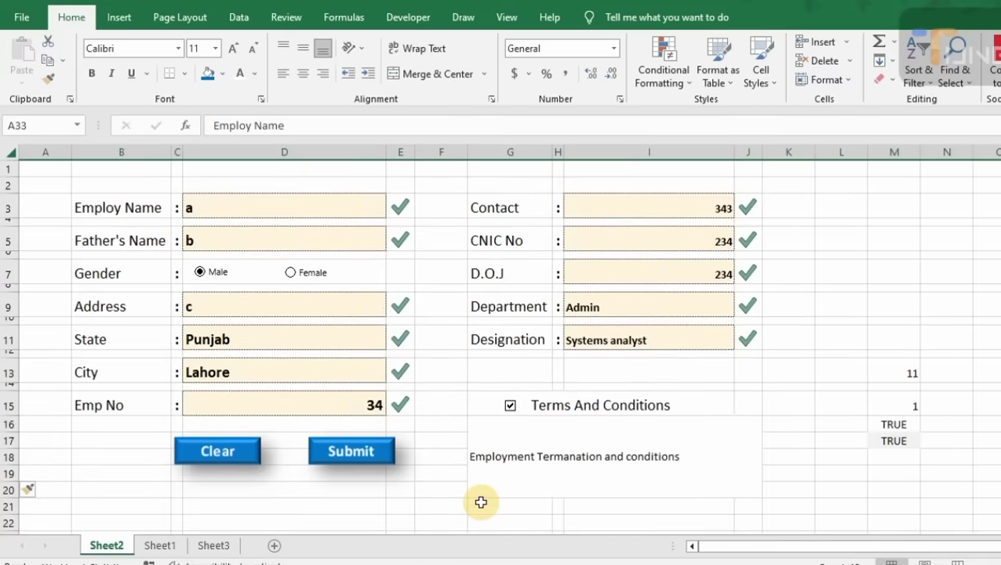
pyautogui.scroll(-5, 481, 502)
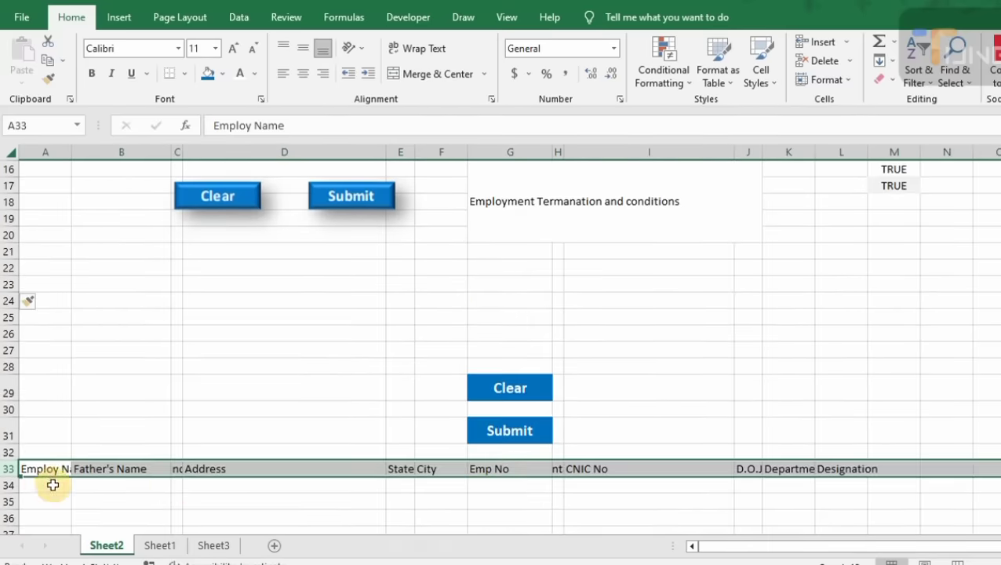
pyautogui.click(53, 485)
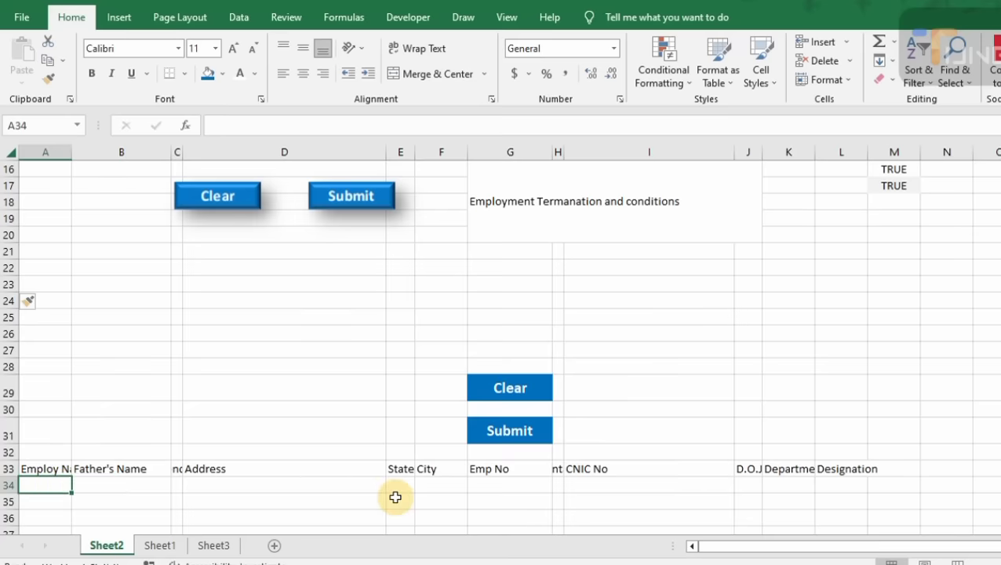
# - Link A34 and B34 to the form's employee name (D3) and father's name (D5)
pyautogui.write('=')
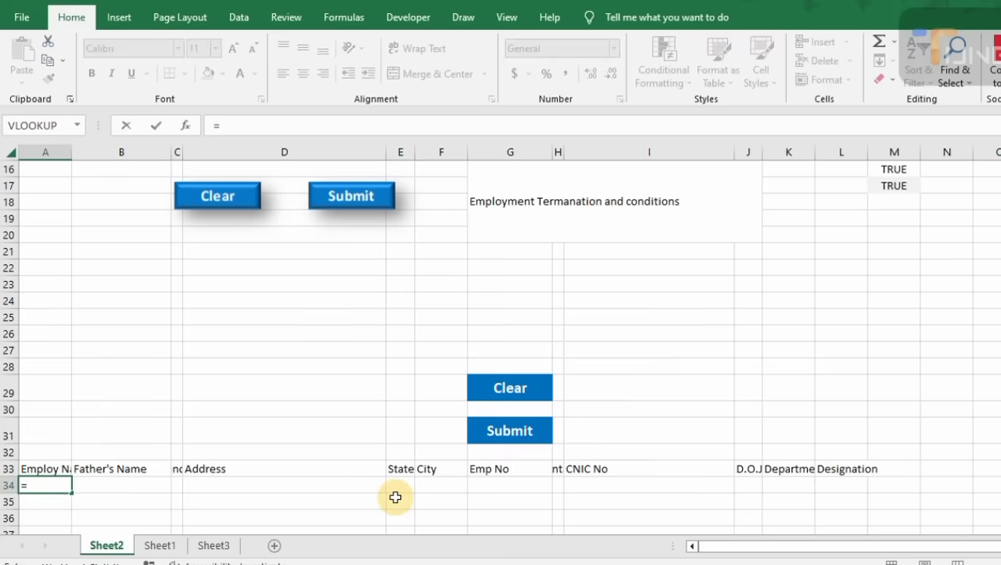
pyautogui.scroll(5, 396, 497)
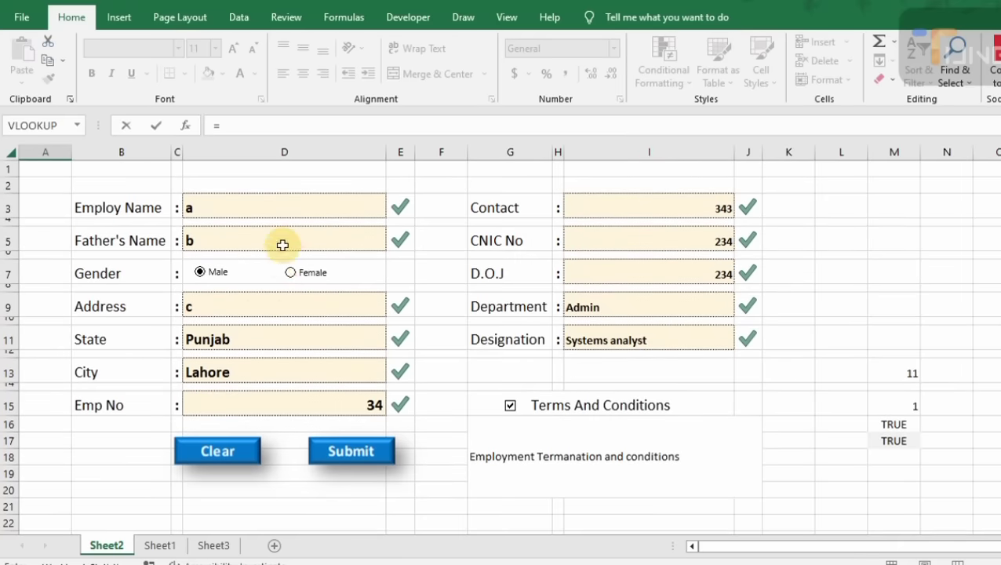
pyautogui.click(280, 211)
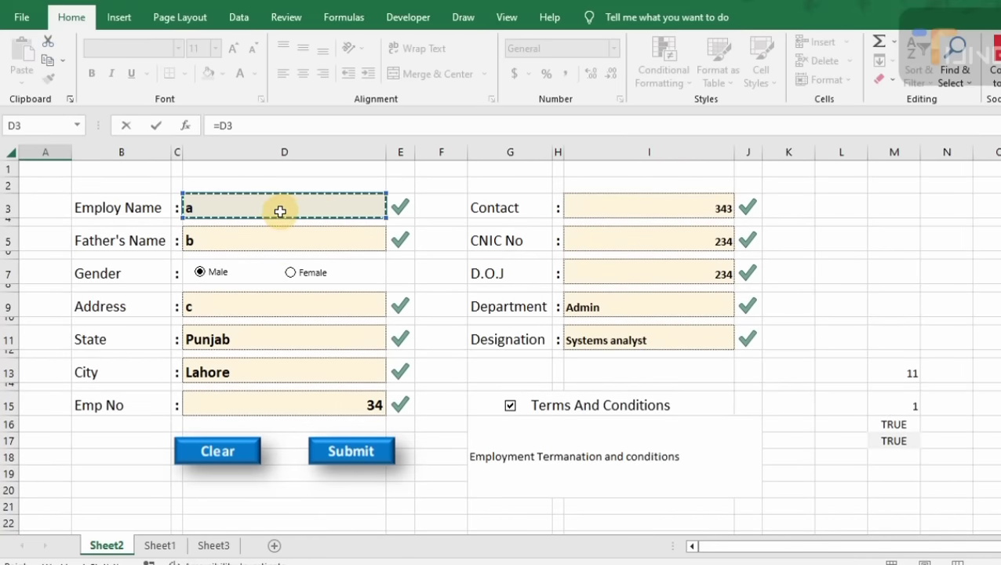
pyautogui.press('Return')
pyautogui.click(134, 509)
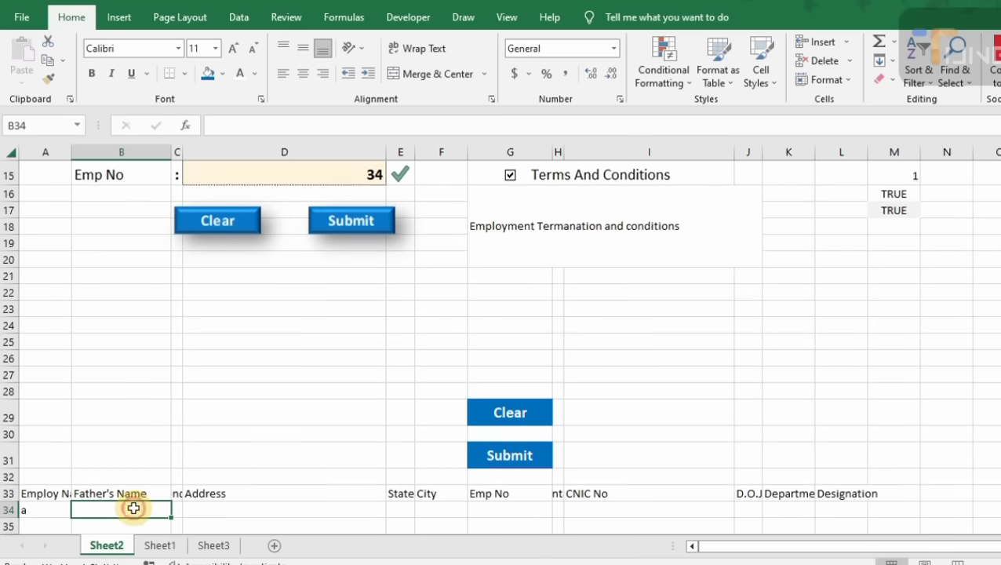
pyautogui.write('=')
pyautogui.scroll(4, 189, 498)
pyautogui.scroll(1, 197, 486)
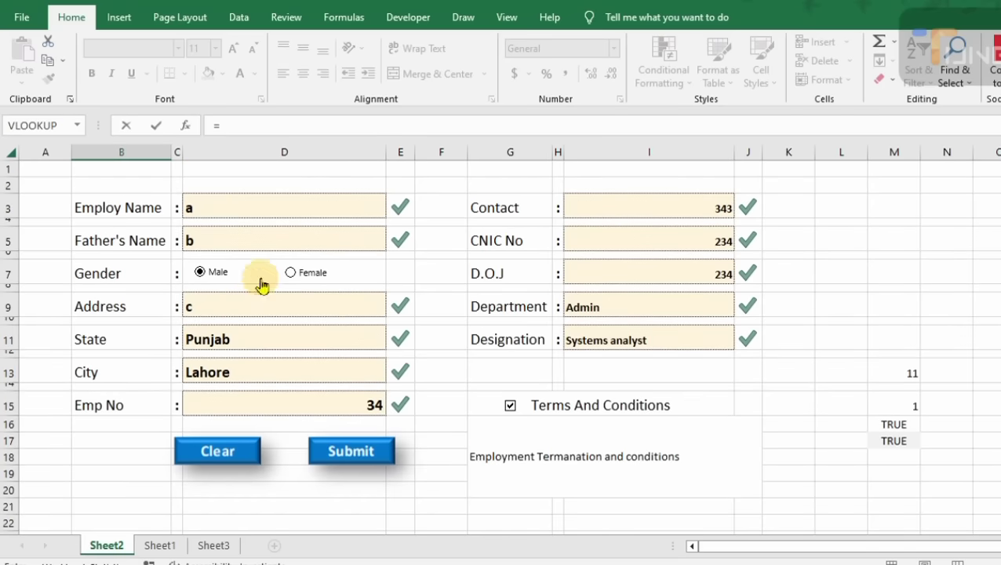
pyautogui.click(259, 239)
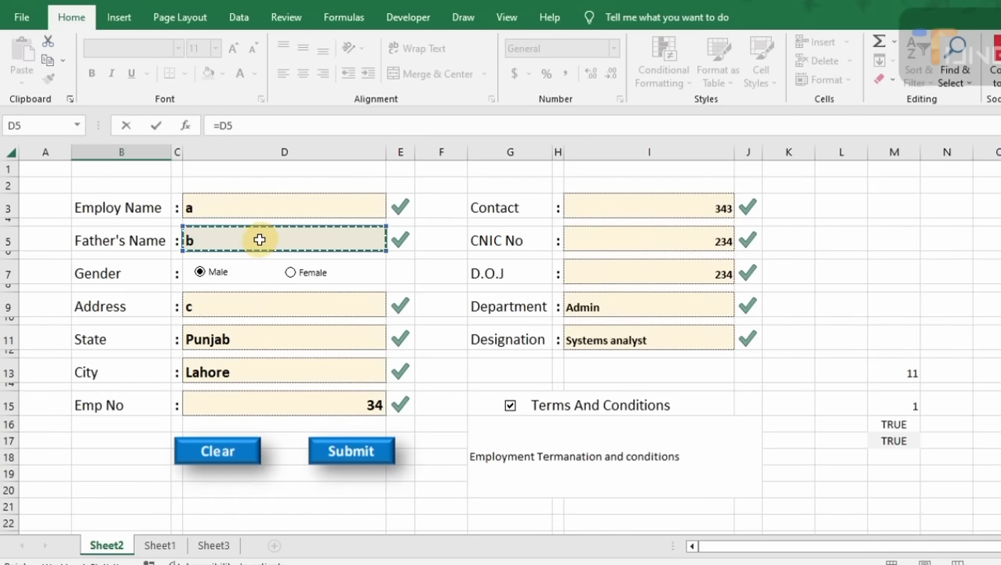
pyautogui.press('Return')
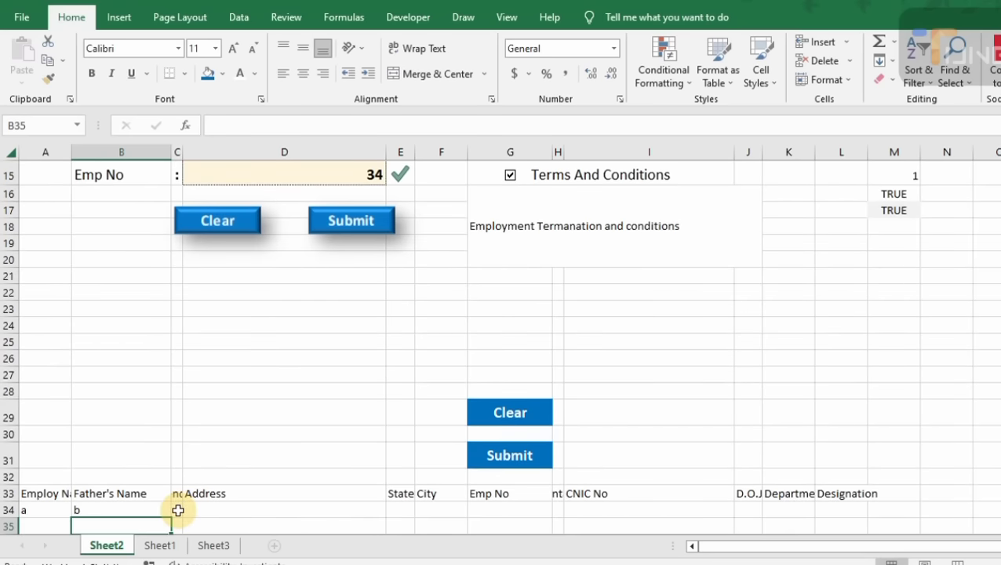
# - Link C34 to the gender option value in M15
pyautogui.click(178, 511)
pyautogui.write('=')
pyautogui.scroll(5, 184, 517)
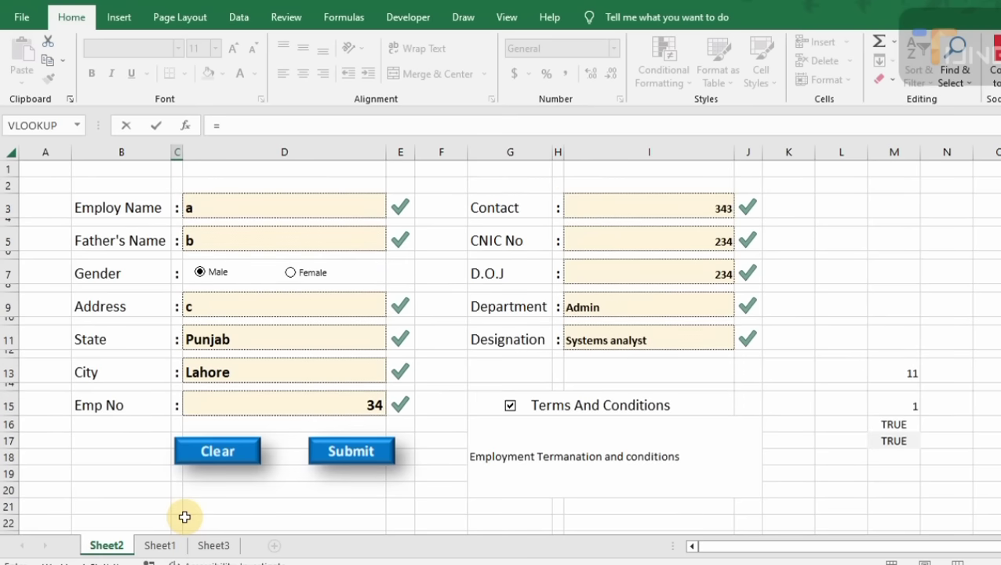
pyautogui.click(219, 308)
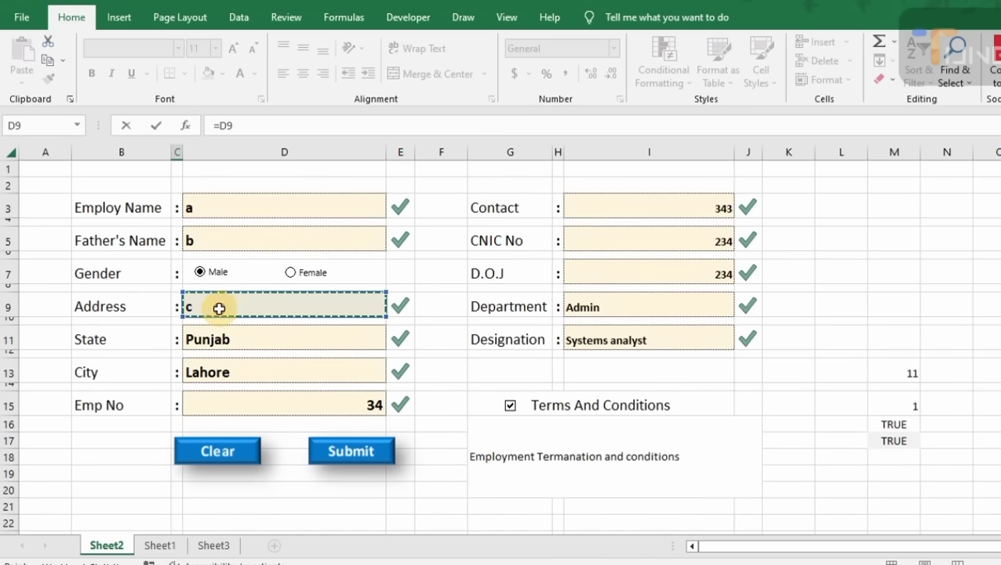
pyautogui.click(907, 405)
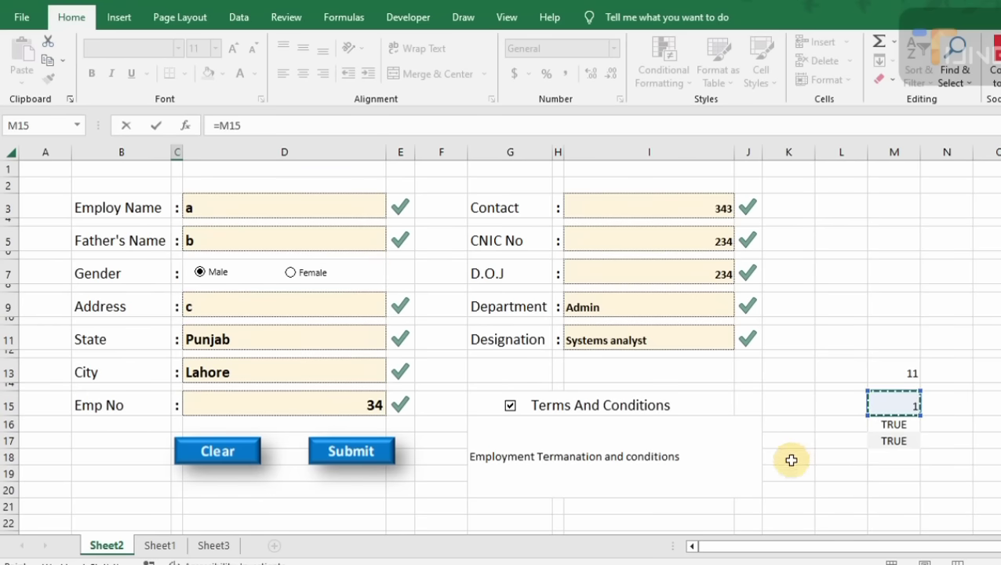
pyautogui.press('Return')
# - Link D34 and E34 to the form's address (D9) and state (D11) fields
pyautogui.click(220, 511)
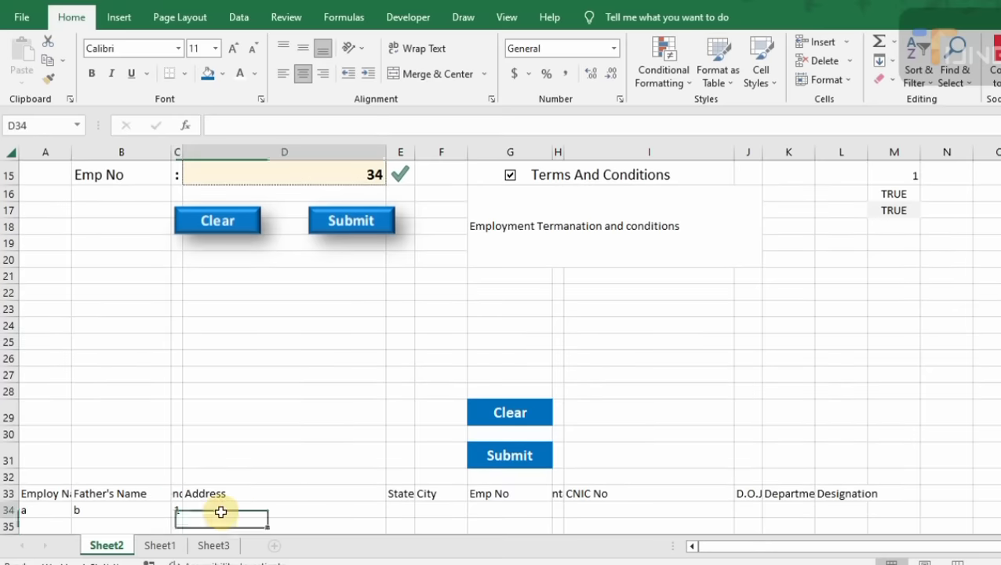
pyautogui.write('=')
pyautogui.scroll(4, 313, 498)
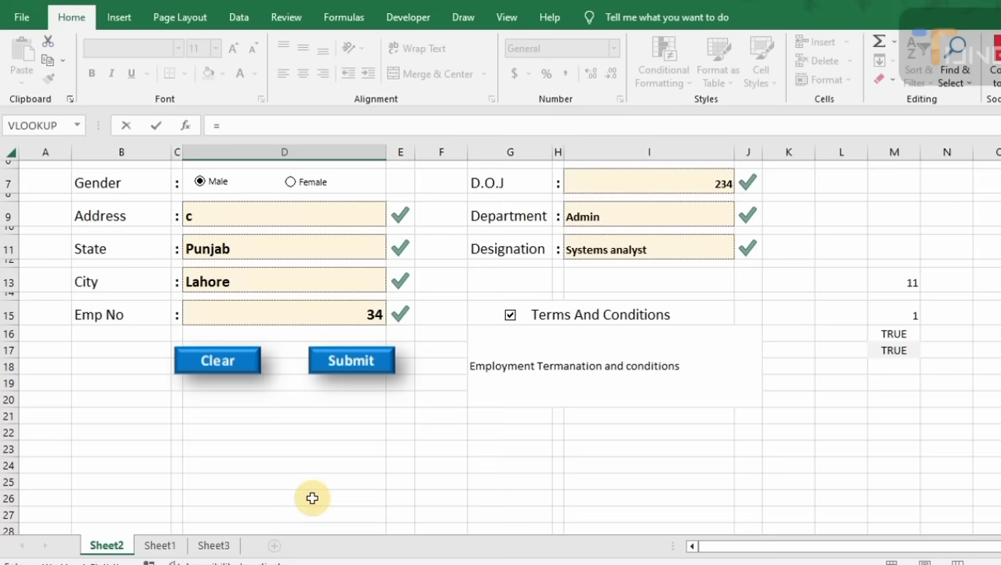
pyautogui.click(276, 283)
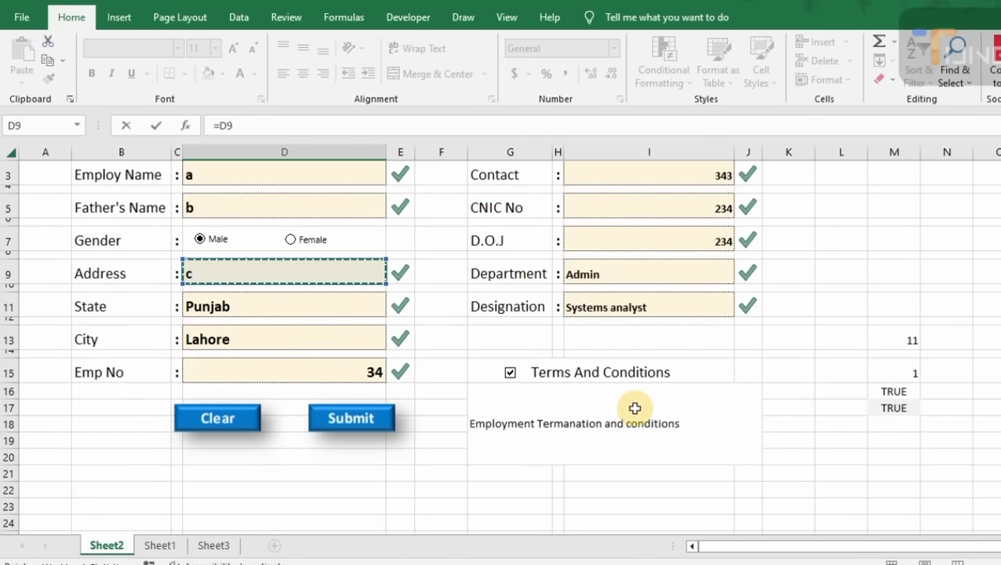
pyautogui.press('Return')
pyautogui.click(401, 510)
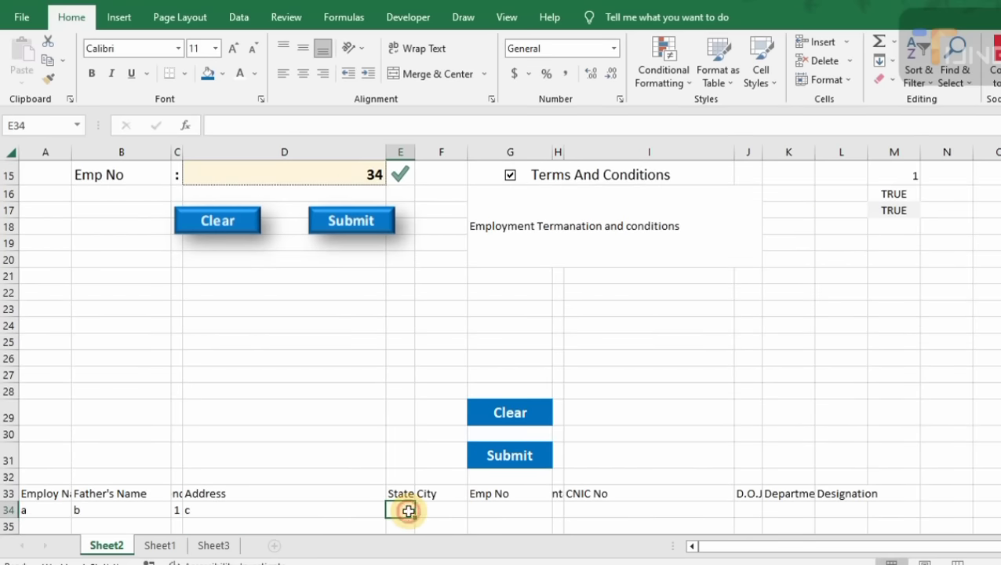
pyautogui.write('=')
pyautogui.scroll(5, 447, 502)
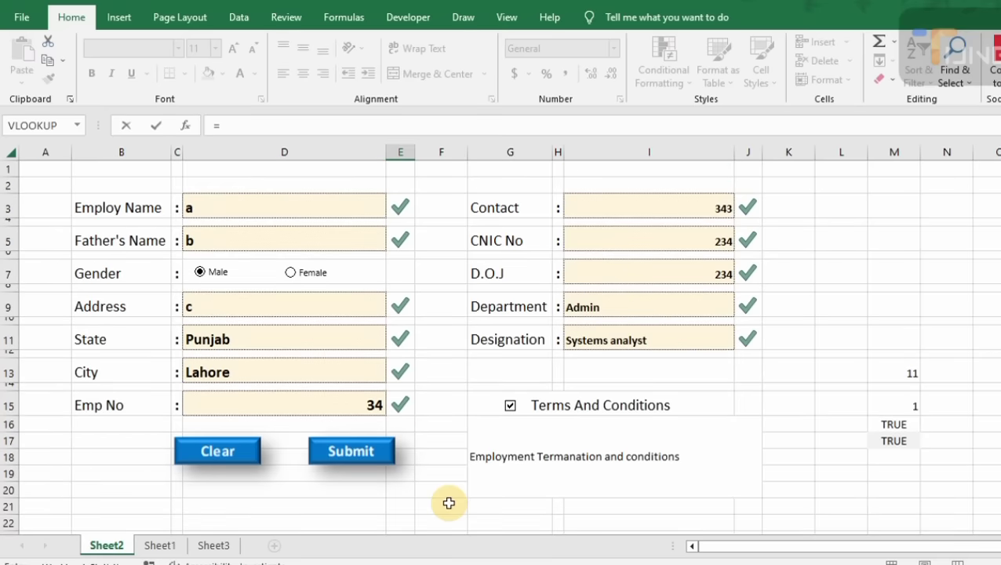
pyautogui.click(304, 340)
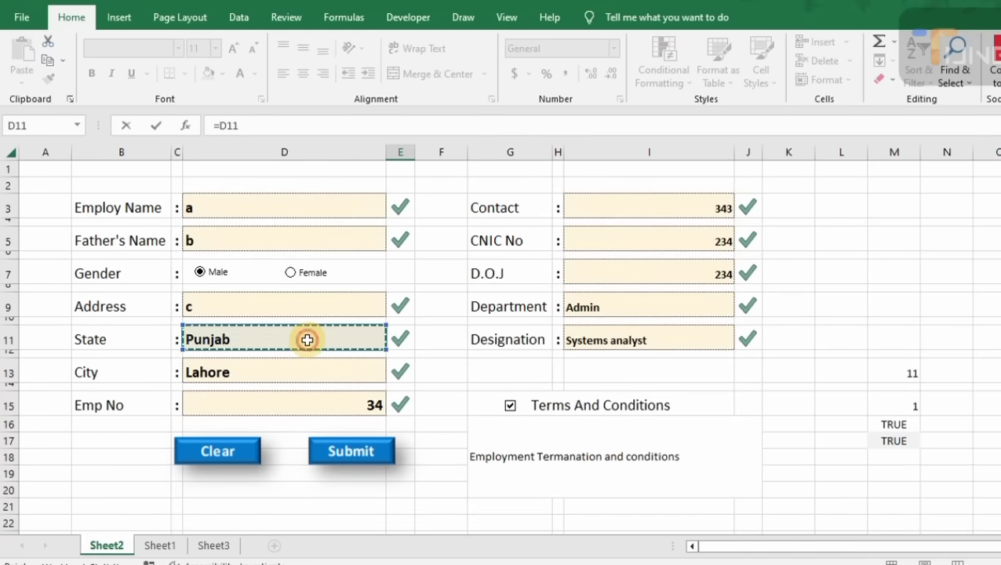
pyautogui.press('Return')
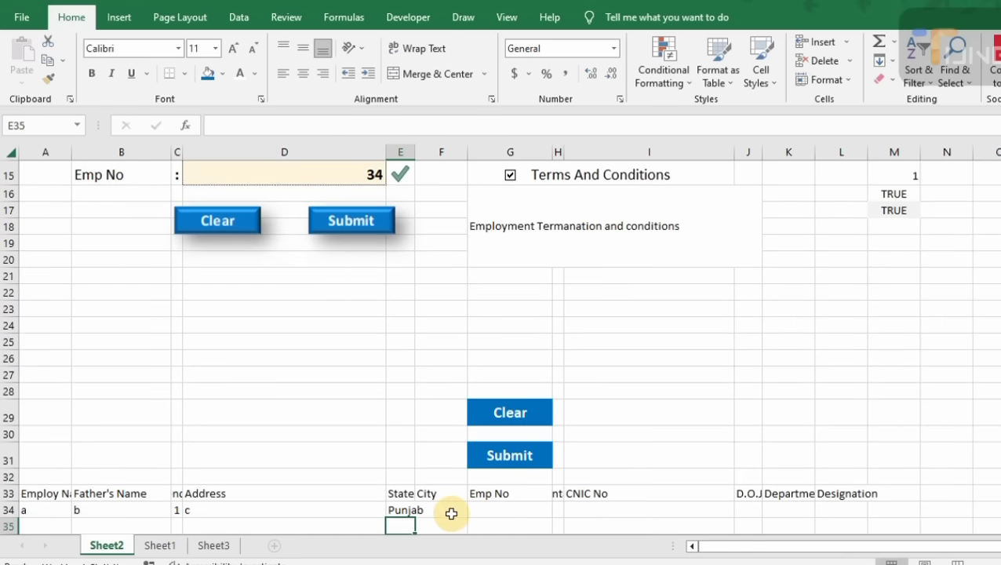
# - Link F34 and G34 to city (D13) and Emp No (D15), then begin an =IF( formula in C34
pyautogui.click(450, 510)
pyautogui.write('=')
pyautogui.scroll(5, 459, 506)
pyautogui.click(261, 370)
pyautogui.press('Return')
pyautogui.click(487, 508)
pyautogui.write('=')
pyautogui.scroll(5, 358, 514)
pyautogui.click(308, 410)
pyautogui.press('Return')
pyautogui.click(176, 509)
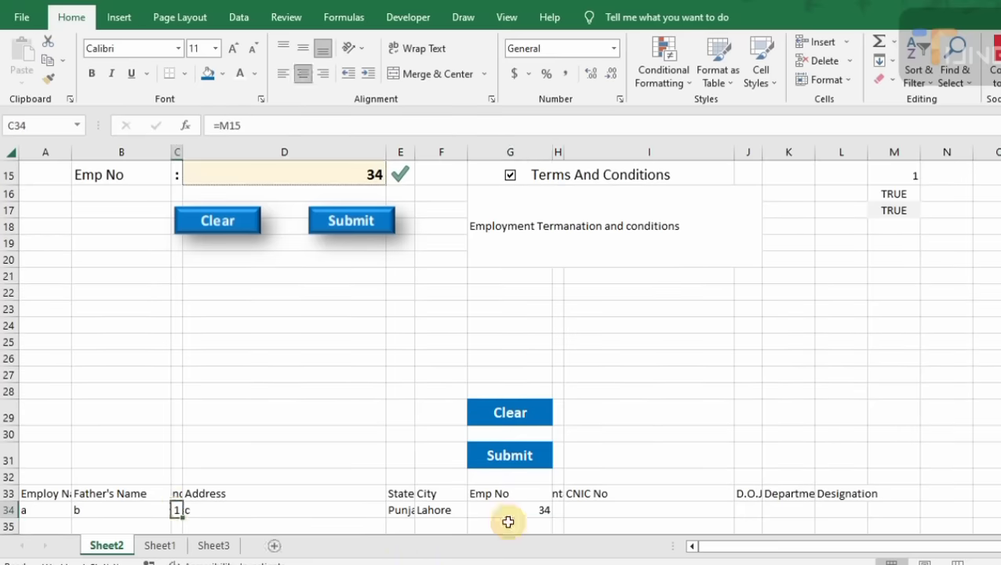
pyautogui.write('=')
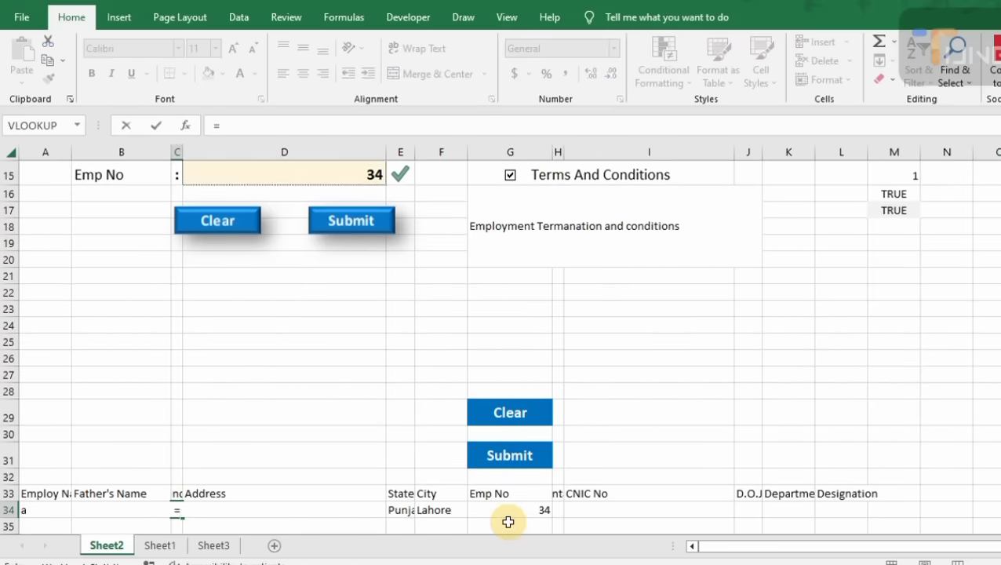
pyautogui.write('if')
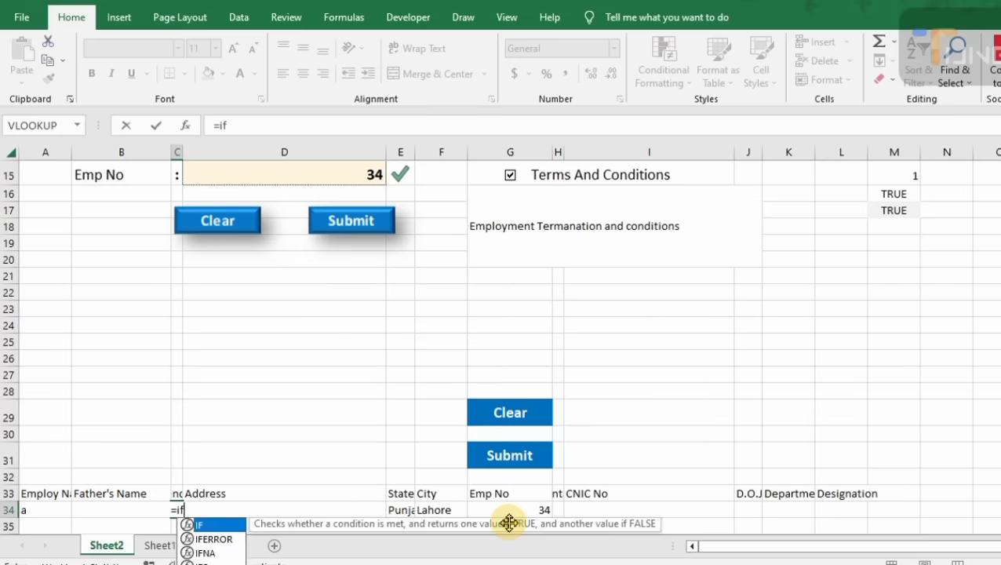
pyautogui.write('(')
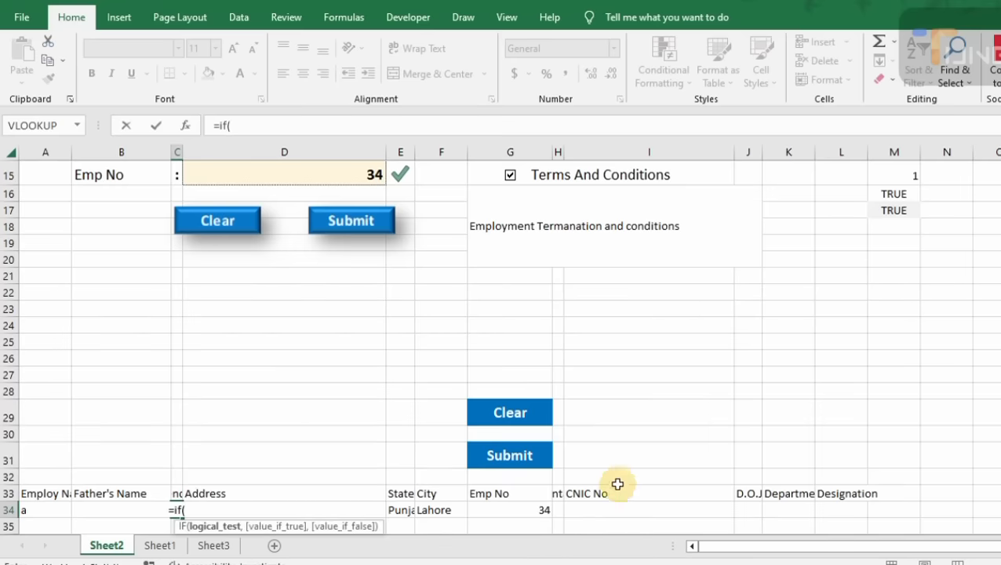
# - Complete C34 as =IF(M15=1,"Male","Female") so the record shows gender as text
pyautogui.scroll(2, 617, 480)
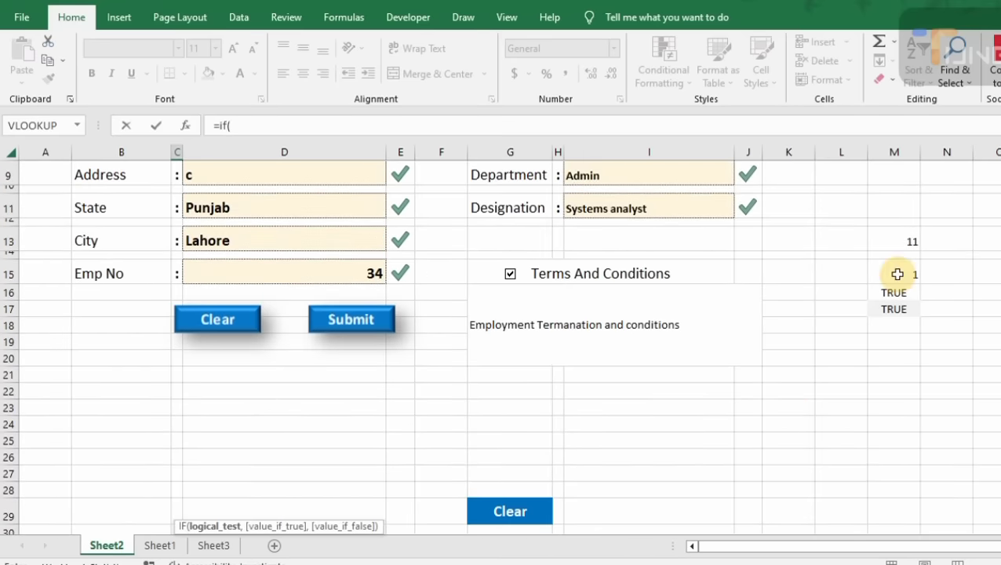
pyautogui.click(897, 274)
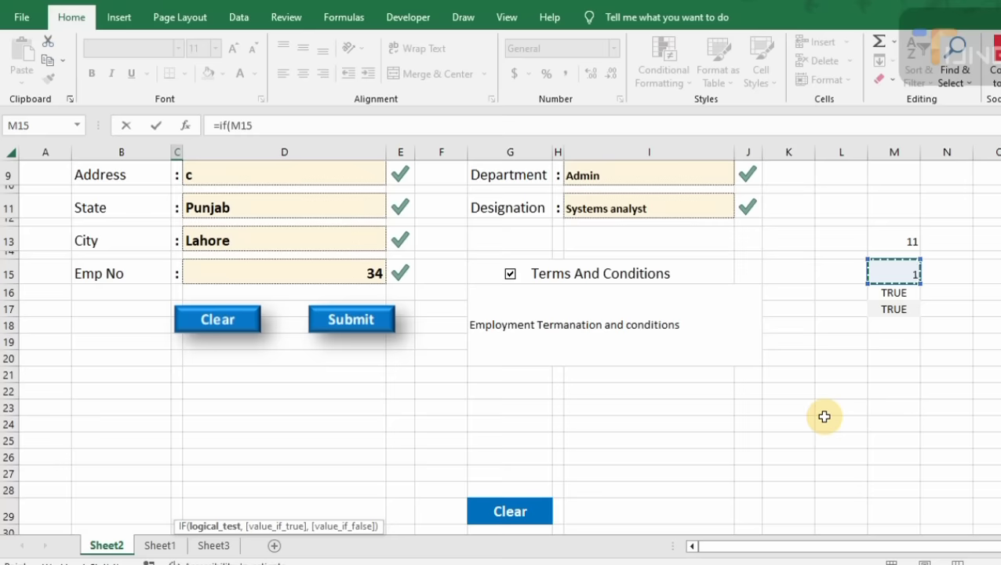
pyautogui.write('=1')
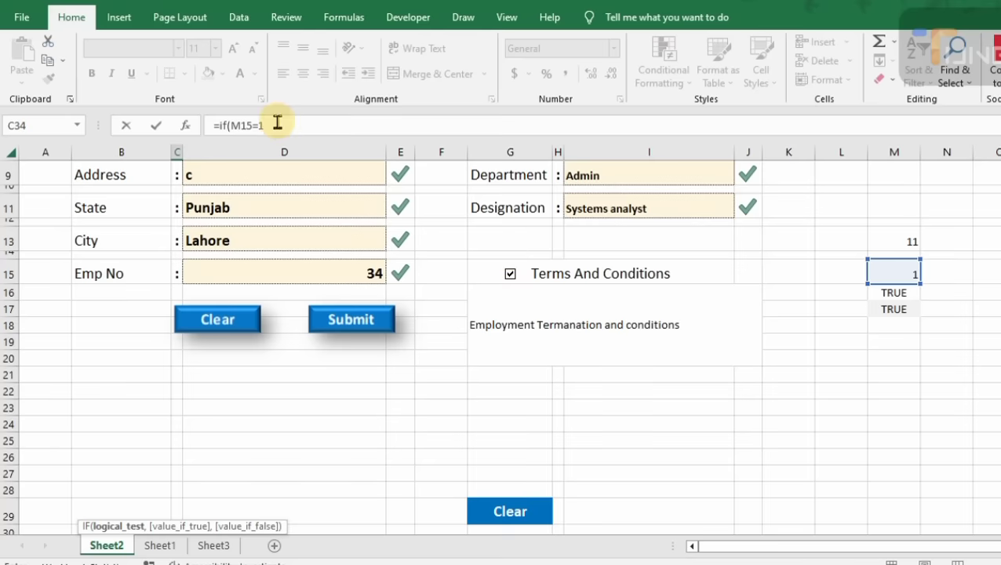
pyautogui.click(265, 124)
pyautogui.write(',"M')
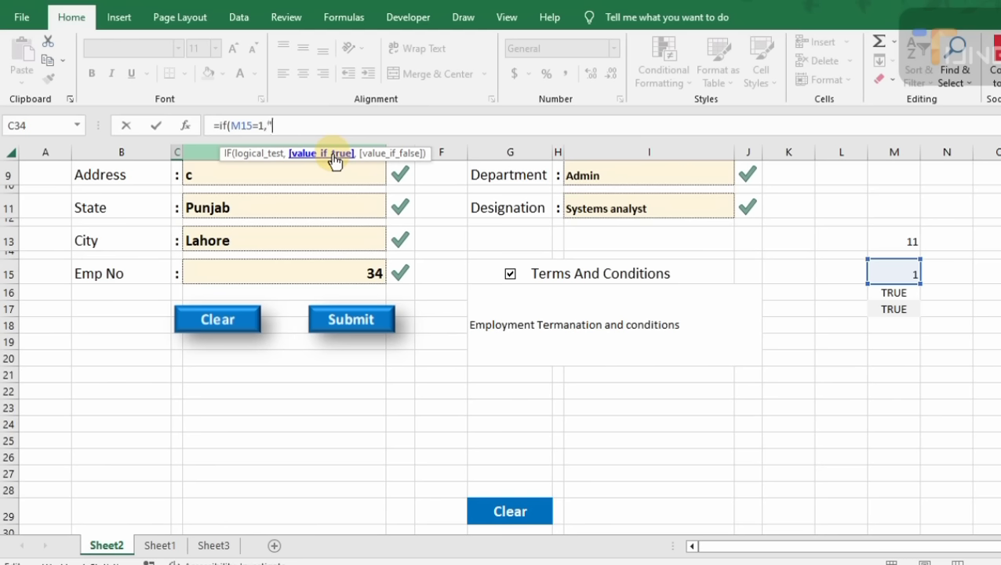
pyautogui.write('ale","Female"')
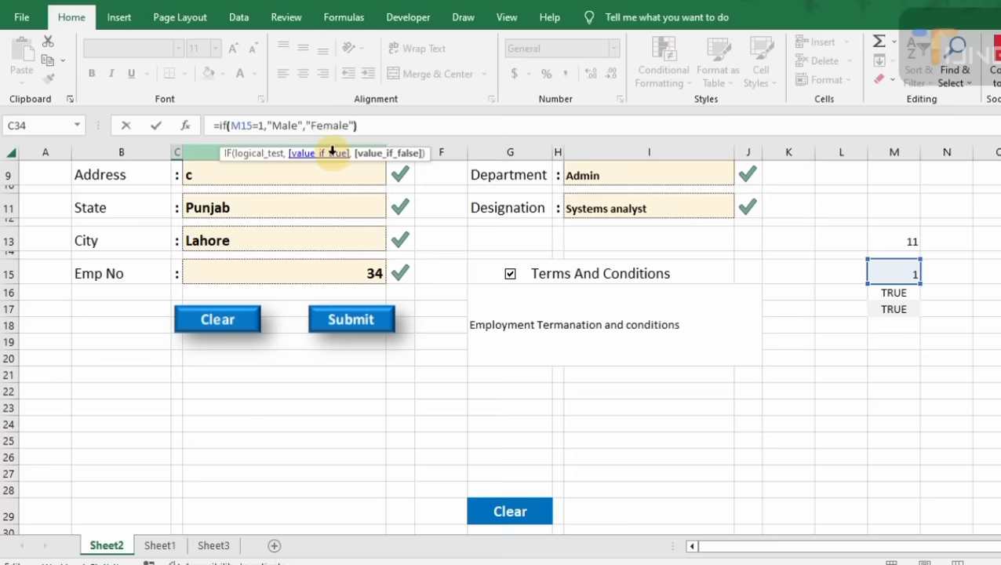
pyautogui.press('Return')
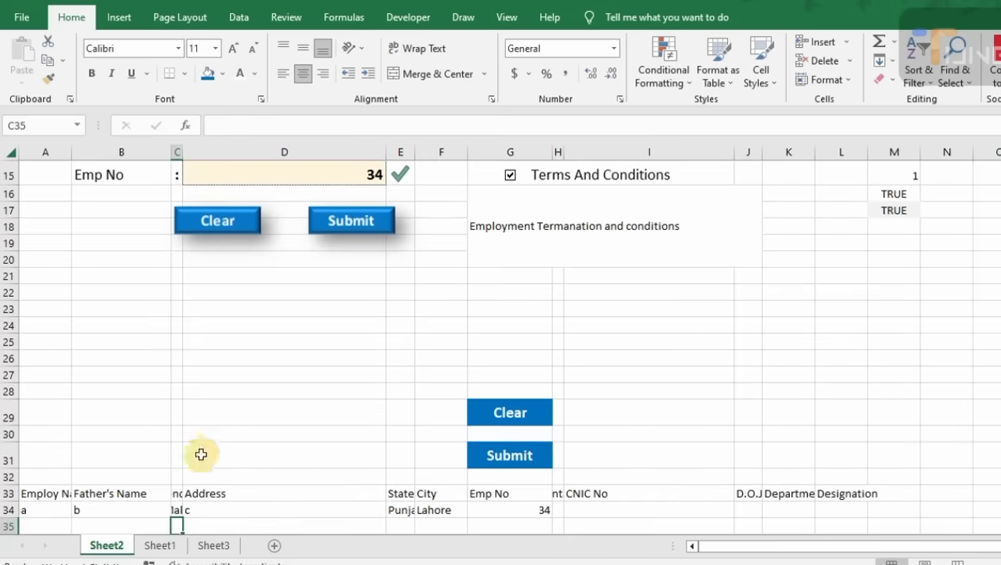
# - Adjust column C's width and link H34 to the Contact field I3
pyautogui.moveTo(182, 152)
pyautogui.mouseDown()
pyautogui.moveTo(219, 159)
pyautogui.moveTo(191, 170)
pyautogui.mouseUp()
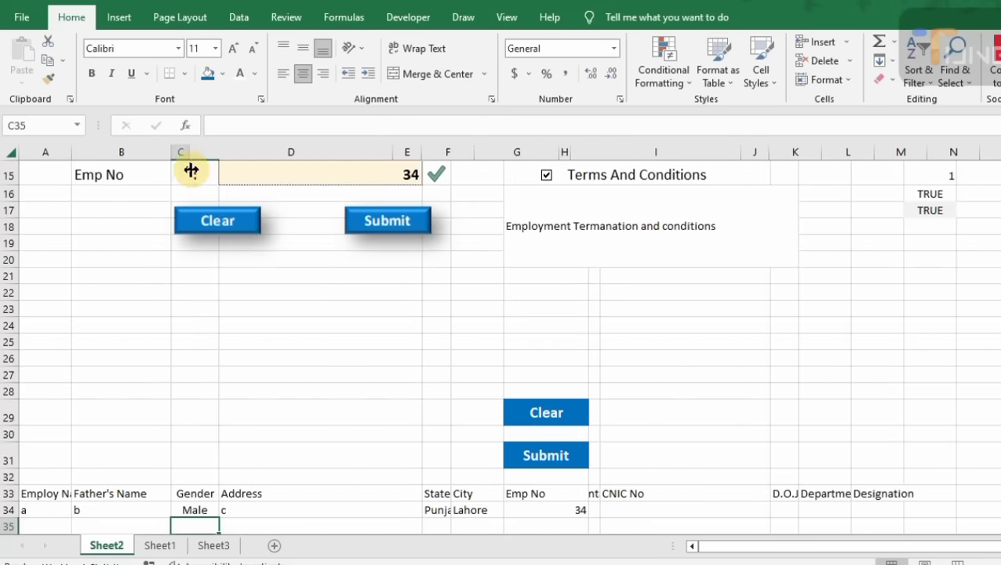
pyautogui.moveTo(191, 154); pyautogui.dragTo(182, 154)
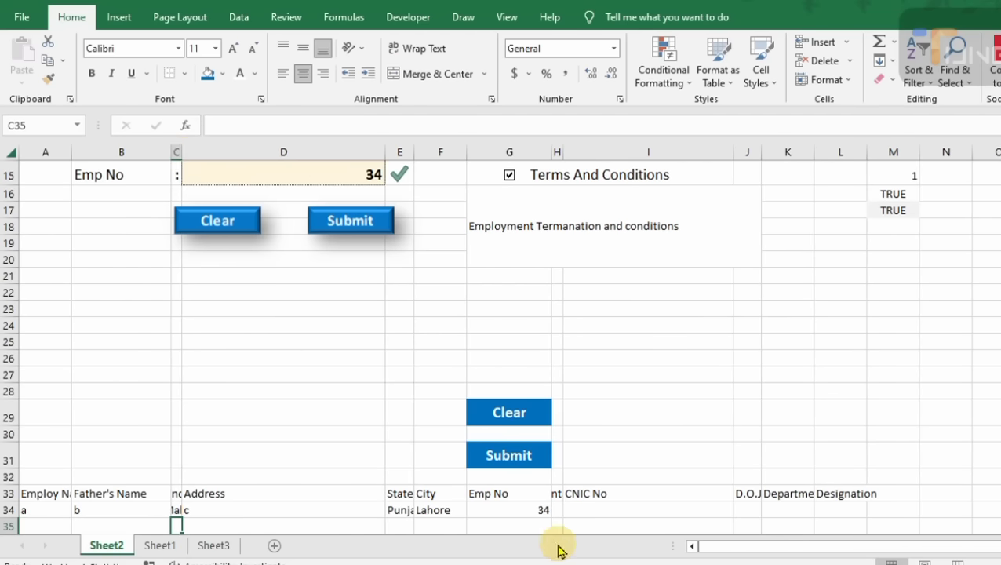
pyautogui.click(557, 509)
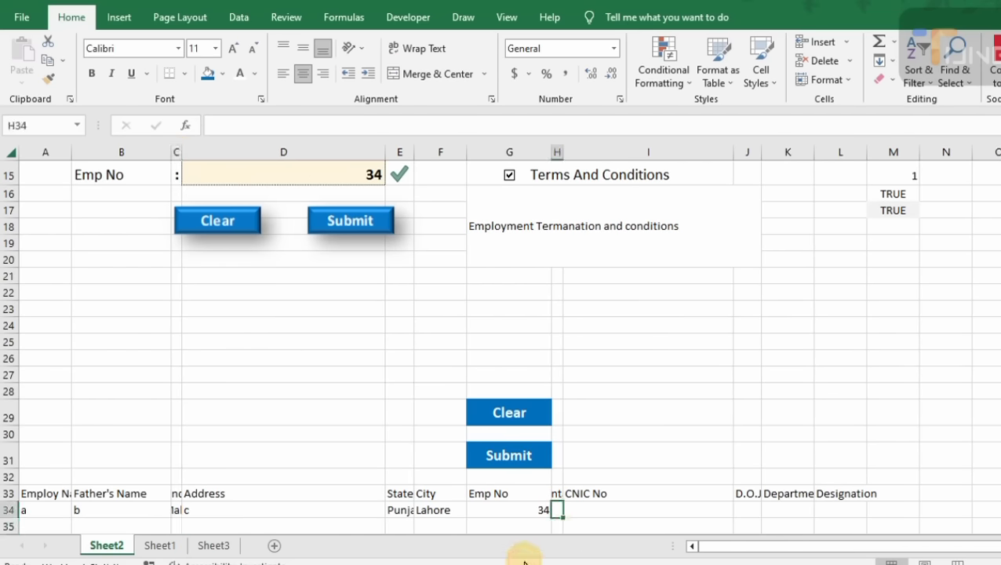
pyautogui.write('=')
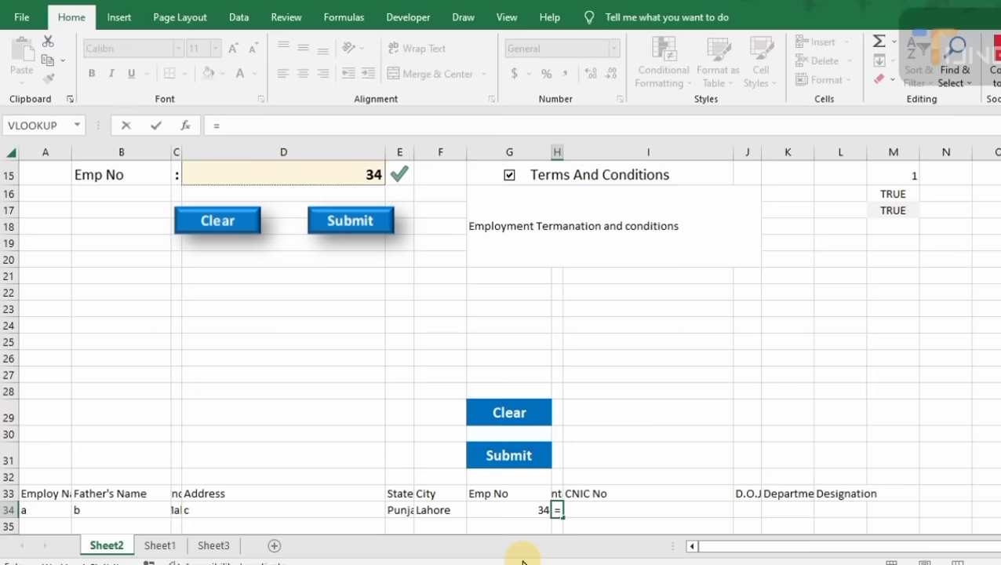
pyautogui.scroll(5, 588, 347)
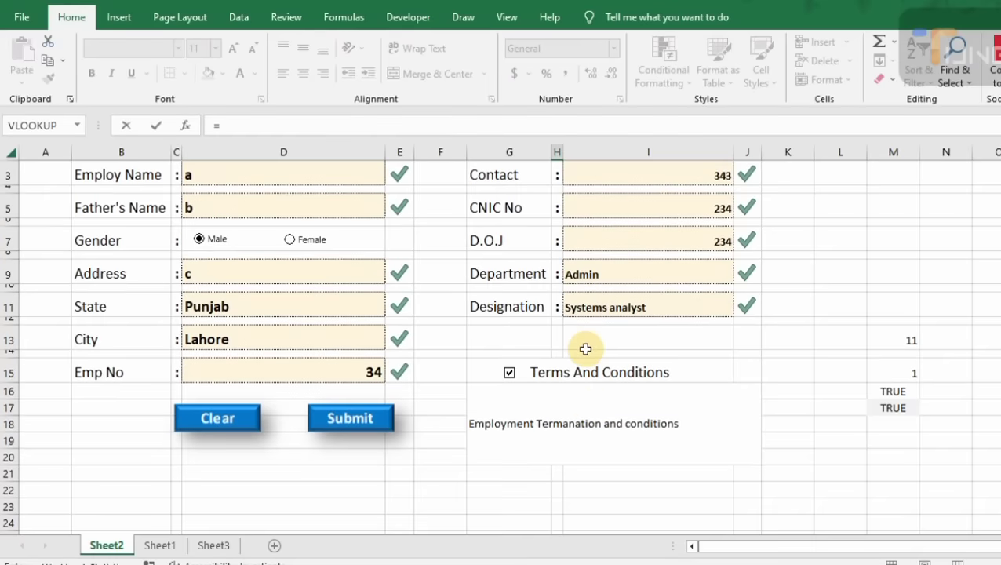
pyautogui.click(618, 212)
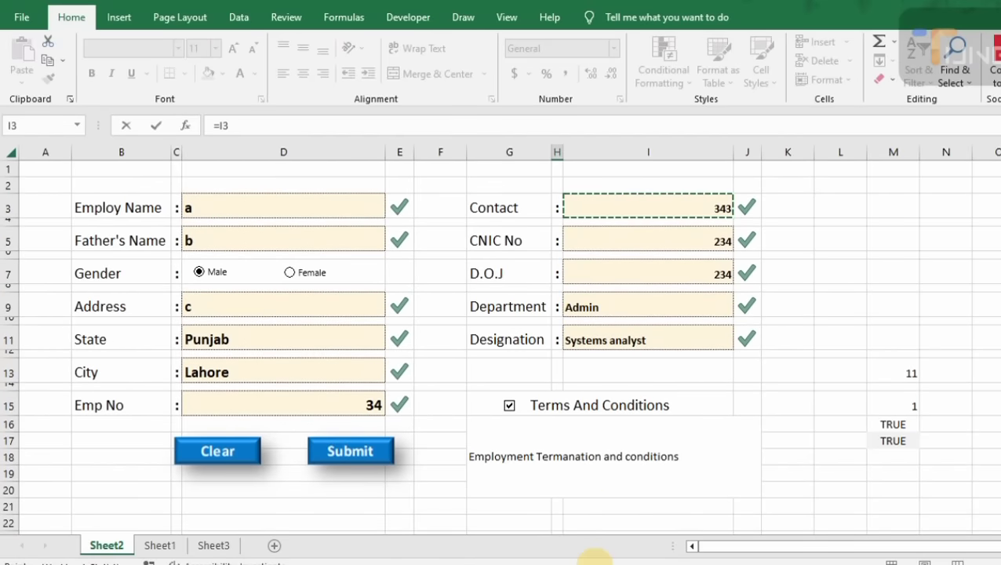
pyautogui.press('Return')
# - Link I34 and J34 to the form's CNIC No (I5) and D.O.J (I7) fields
pyautogui.click(588, 509)
pyautogui.write('=')
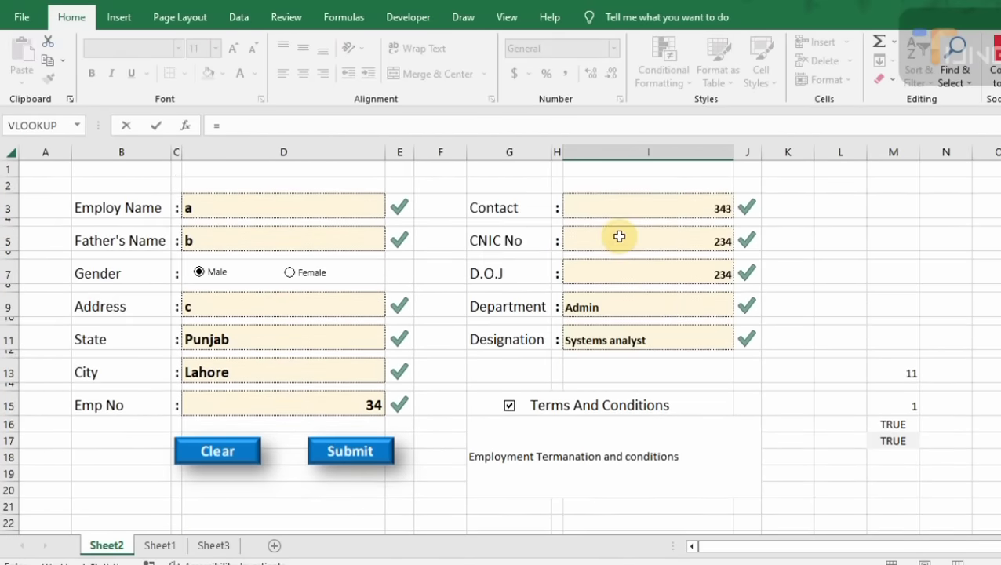
pyautogui.click(619, 234)
pyautogui.press('Return')
pyautogui.click(749, 511)
pyautogui.write('=')
pyautogui.scroll(2, 741, 351)
pyautogui.scroll(2, 741, 351)
pyautogui.click(617, 243)
pyautogui.press('Return')
# - Link K34 and L34 to the form's Department (I9) and Designation (I11) fields
pyautogui.click(792, 513)
pyautogui.write('=')
pyautogui.scroll(4, 651, 308)
pyautogui.click(650, 308)
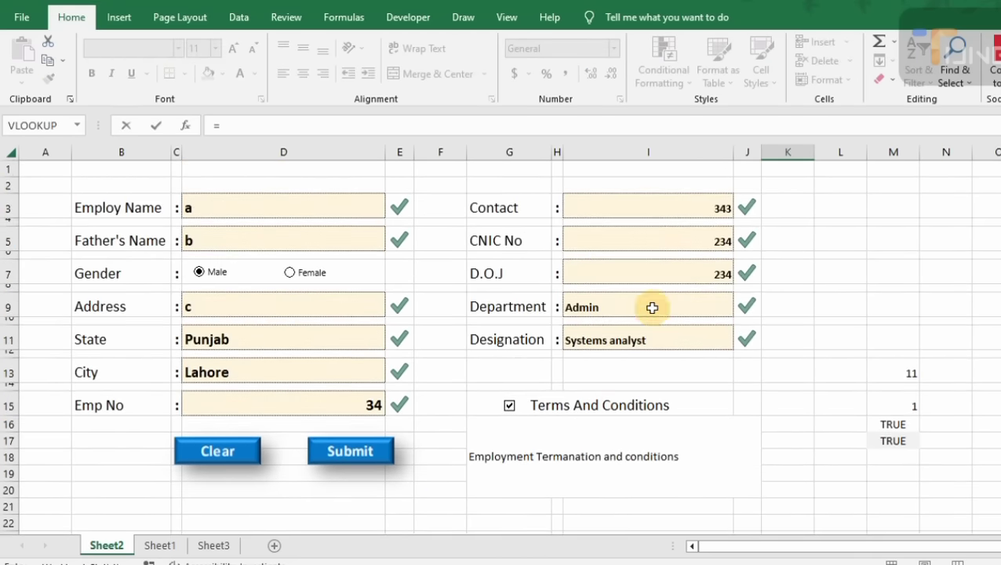
pyautogui.press('Return')
pyautogui.write('=')
pyautogui.scroll(3, 759, 527)
pyautogui.scroll(-2, 765, 531)
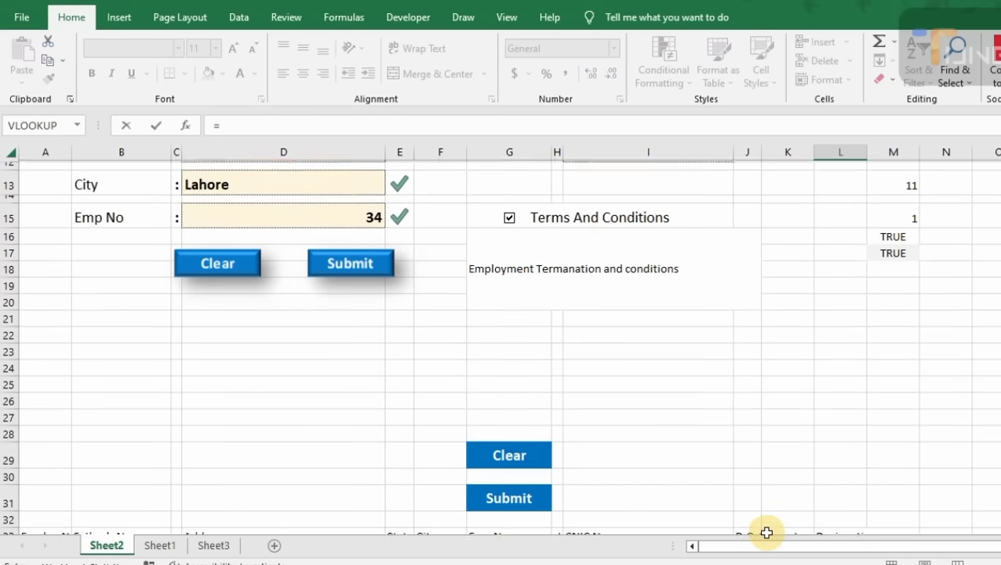
pyautogui.scroll(3, 764, 530)
pyautogui.click(621, 308)
pyautogui.press('Return')
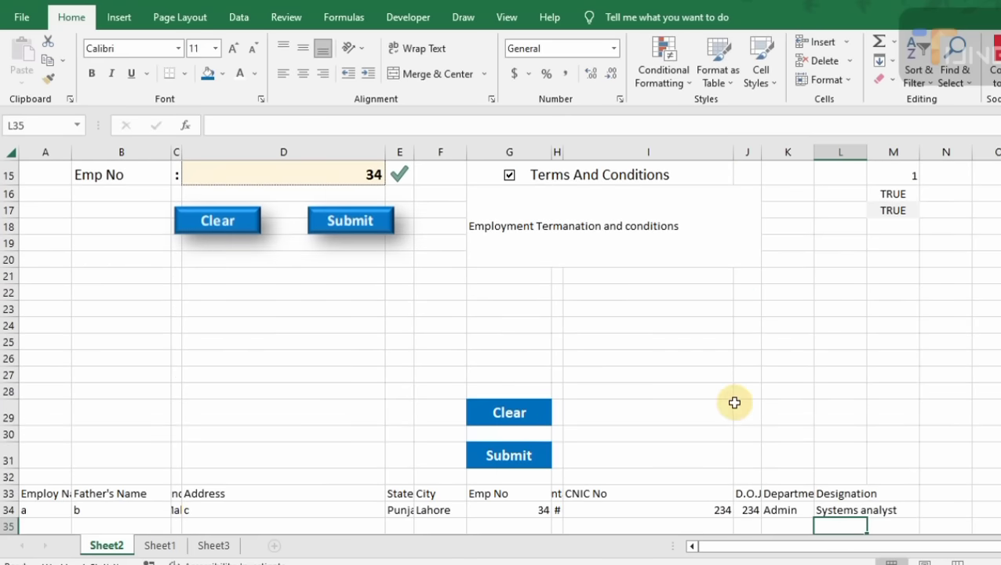
pyautogui.scroll(1, 766, 398)
pyautogui.scroll(2, 766, 399)
pyautogui.scroll(2, 765, 400)
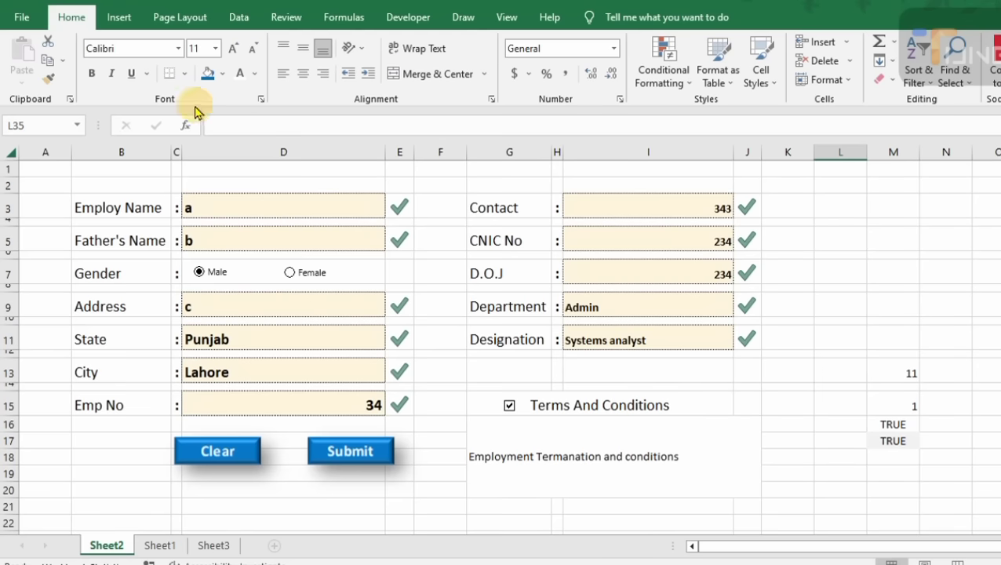
# - Turn off the sheet gridlines from the View tab
pyautogui.click(269, 208)
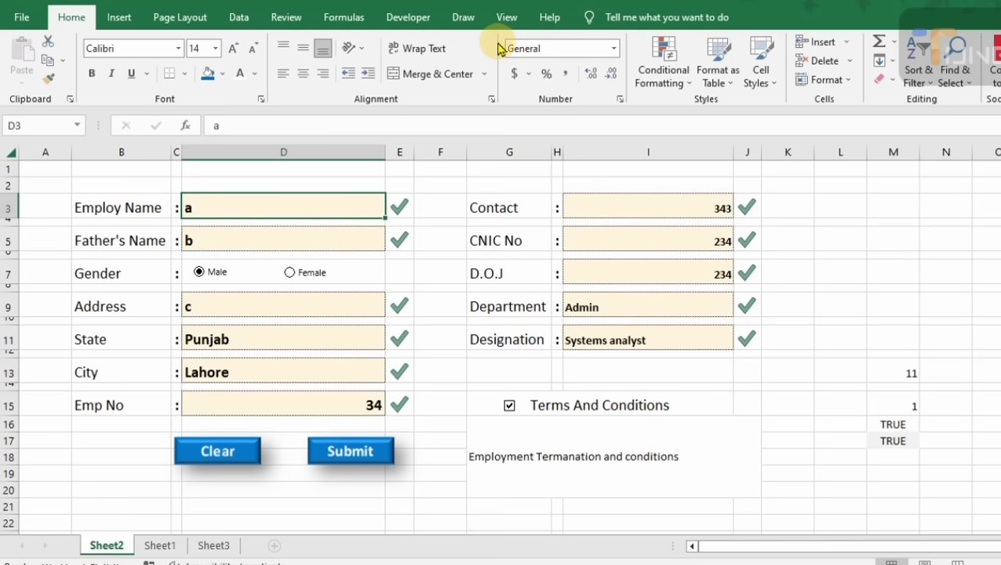
pyautogui.click(507, 17)
pyautogui.click(189, 74)
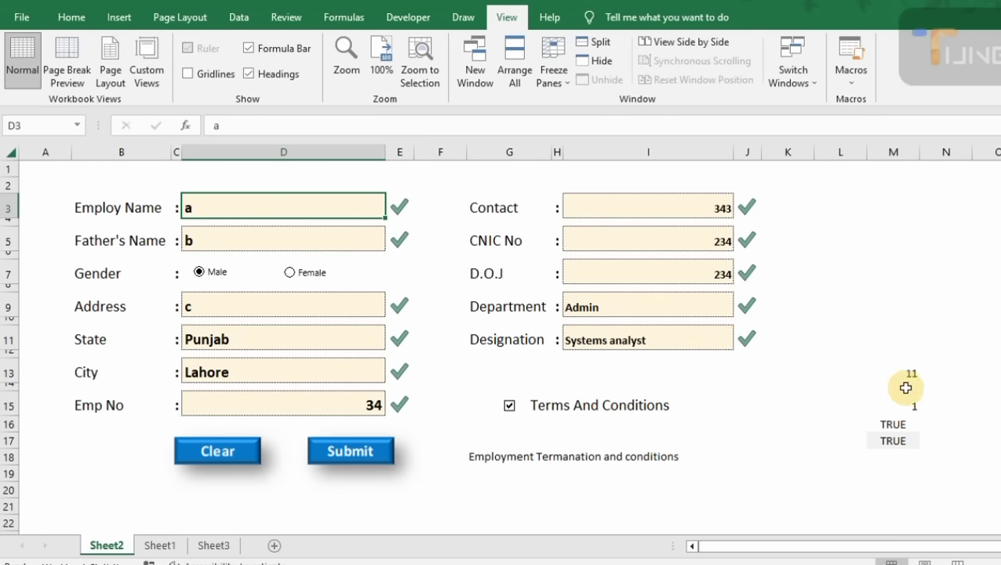
# - Colour the helper values in M13:N18 white so they are hidden
pyautogui.moveTo(906, 388); pyautogui.dragTo(961, 459)
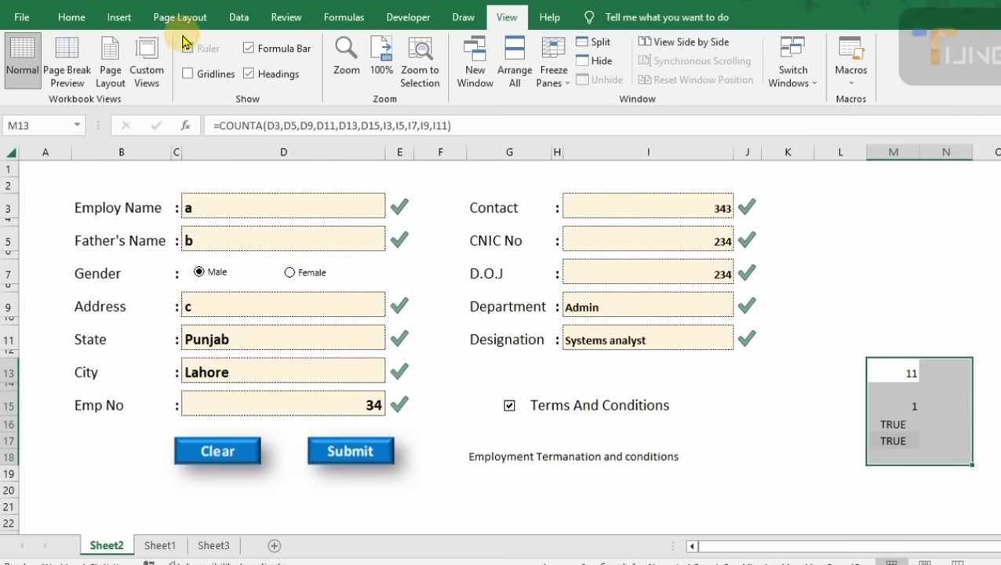
pyautogui.click(72, 17)
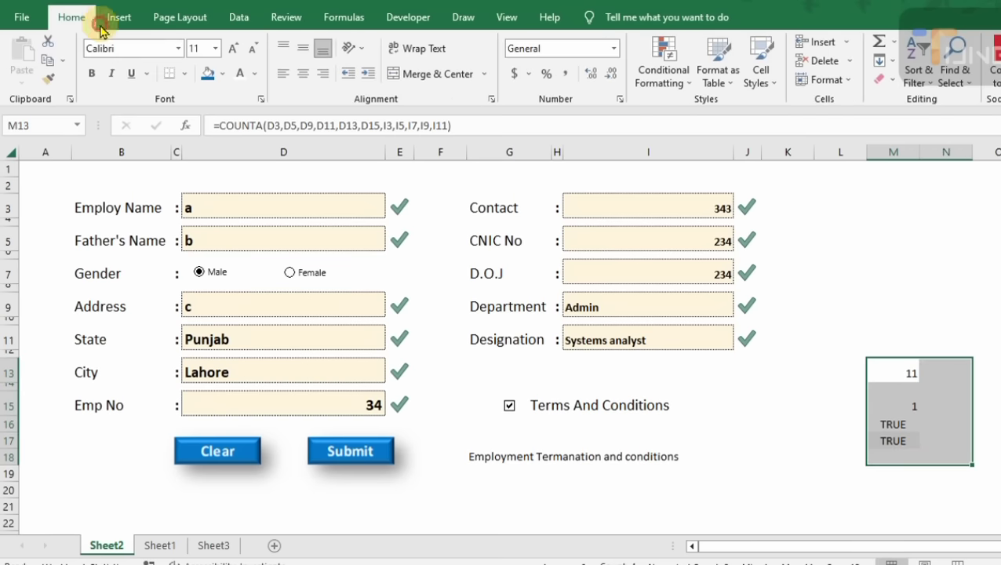
pyautogui.click(241, 74)
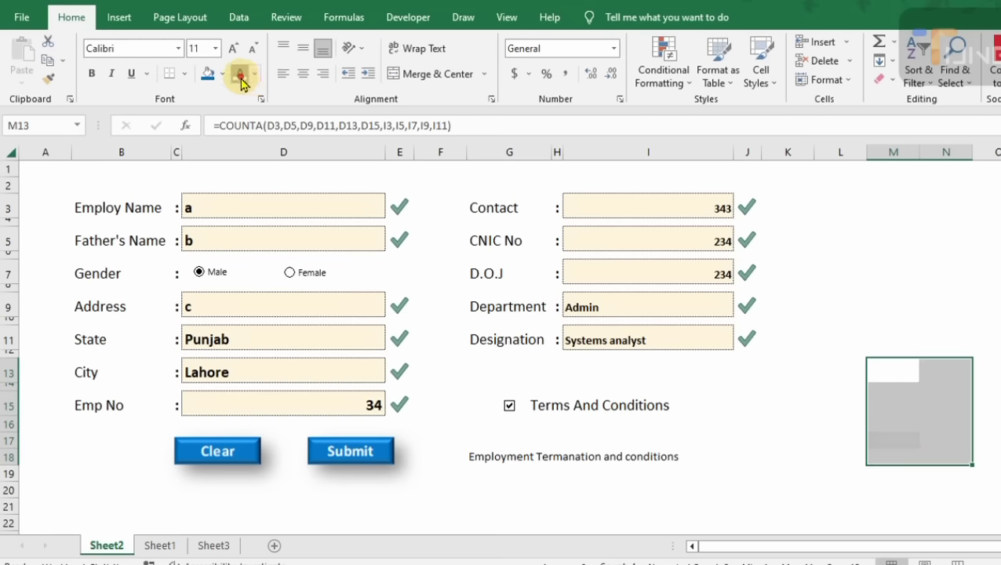
pyautogui.click(784, 419)
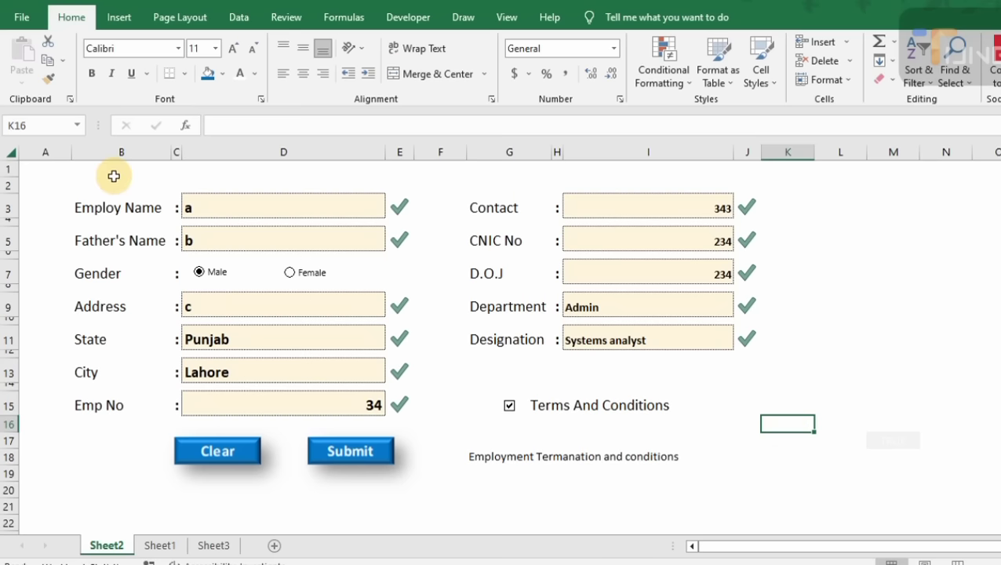
# - Fill the form area B2:J20 with Orange, Accent 2, Lighter 40% (light peach)
pyautogui.moveTo(81, 165)
pyautogui.mouseDown()
pyautogui.moveTo(171, 274)
pyautogui.moveTo(667, 451)
pyautogui.mouseUp()
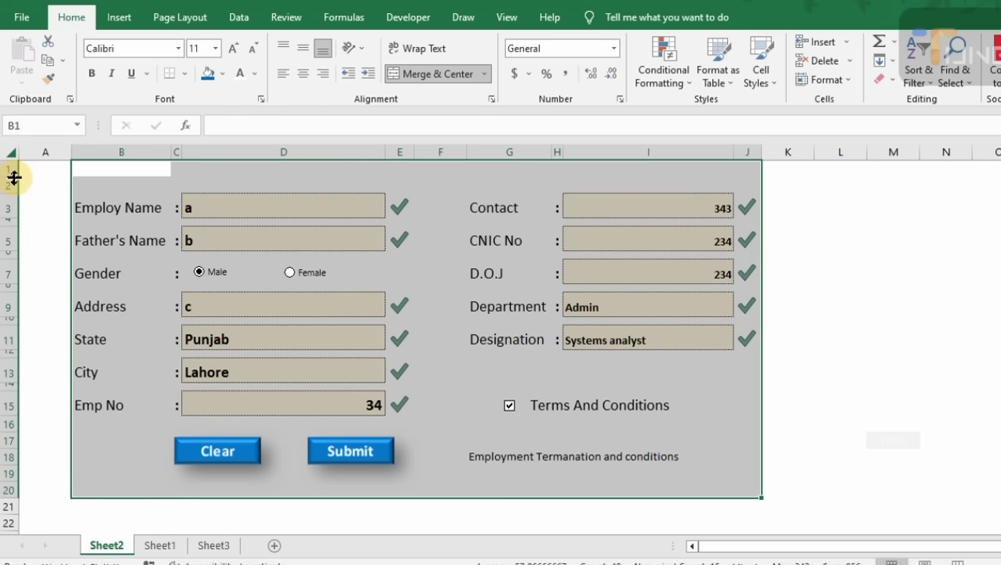
pyautogui.click(21, 187)
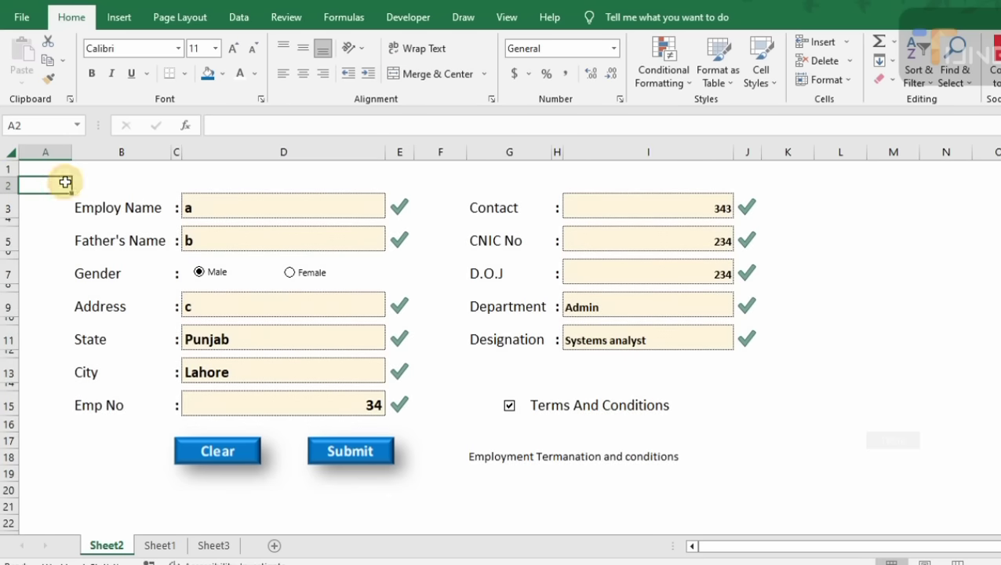
pyautogui.moveTo(98, 181); pyautogui.dragTo(604, 467)
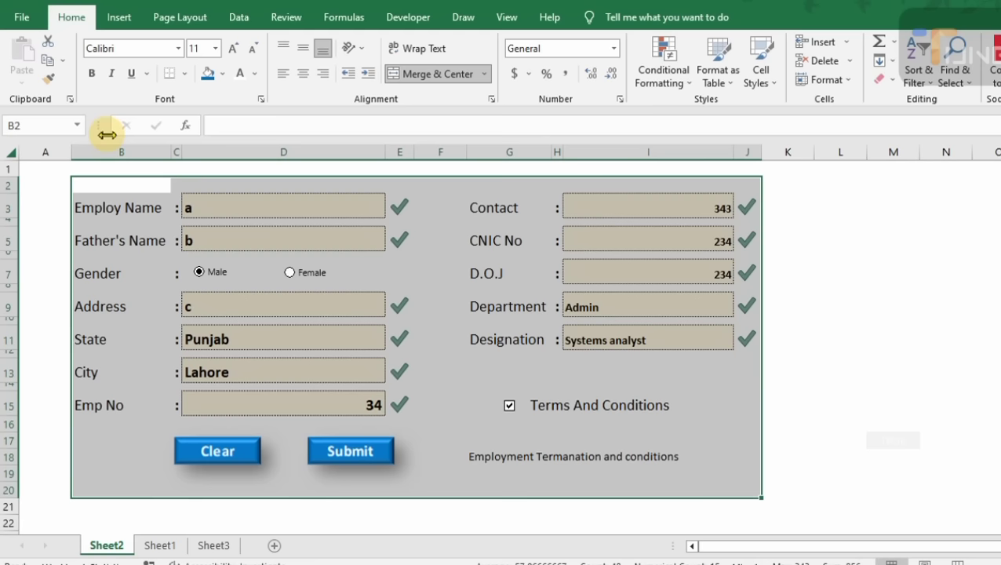
pyautogui.click(225, 77)
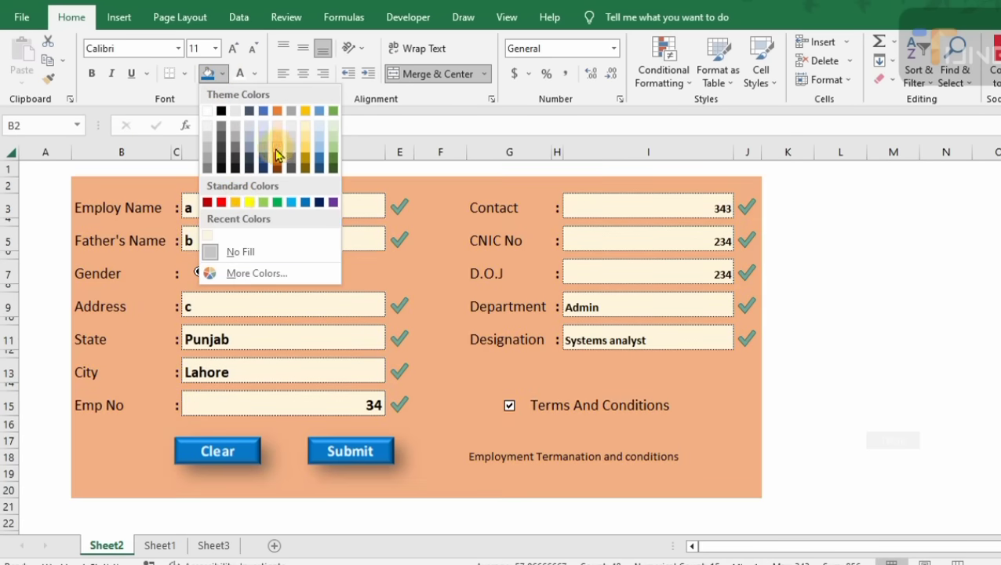
pyautogui.click(276, 155)
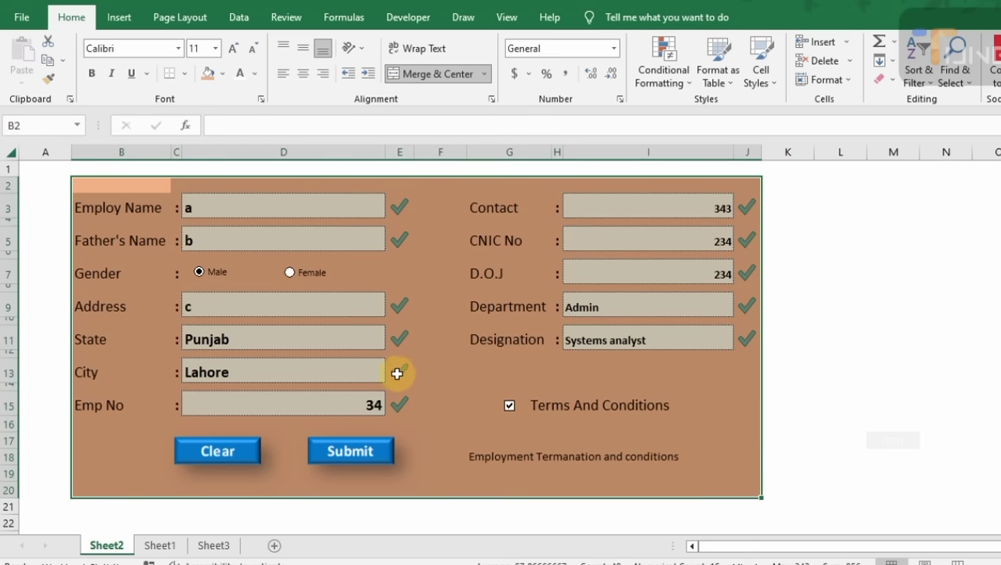
pyautogui.click(291, 200)
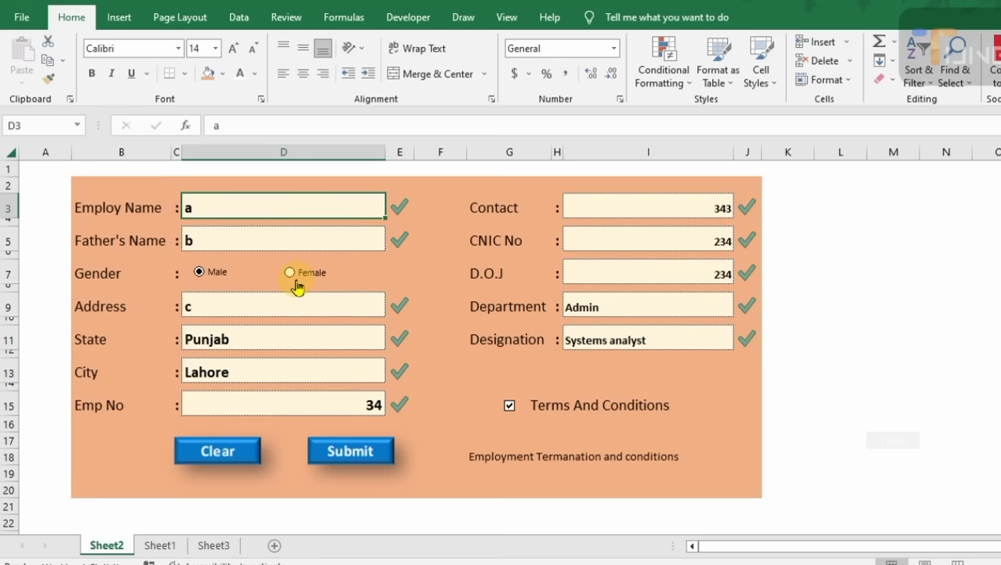
# - Select all ten input fields, from Father's Name to Designation, and delete their contents
pyautogui.keyDown('ctrl'); pyautogui.click(301, 238); pyautogui.keyUp('ctrl')
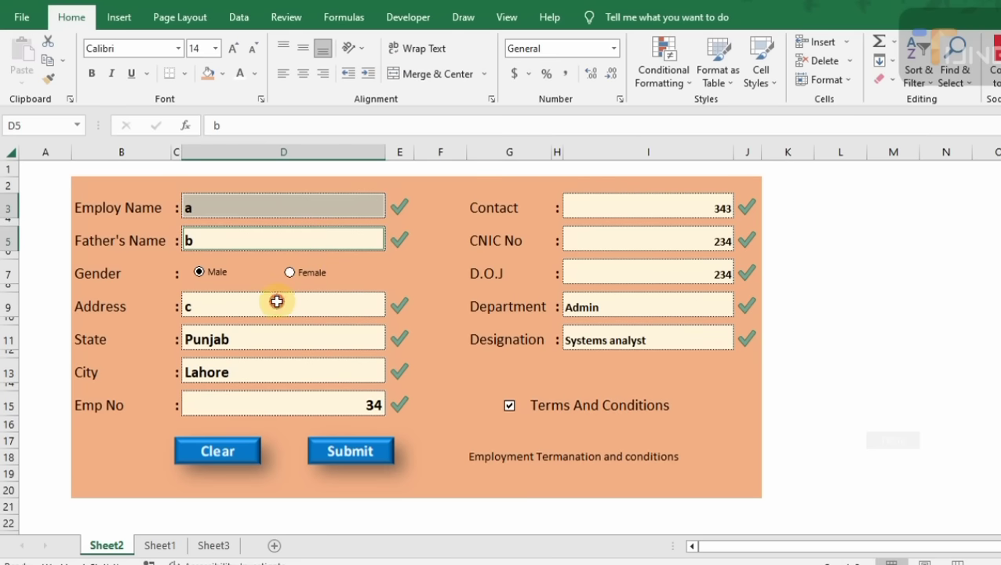
pyautogui.keyDown('ctrl'); pyautogui.click(278, 306); pyautogui.keyUp('ctrl')
pyautogui.keyDown('ctrl'); pyautogui.click(274, 339); pyautogui.keyUp('ctrl')
pyautogui.keyDown('ctrl'); pyautogui.click(281, 372); pyautogui.keyUp('ctrl')
pyautogui.keyDown('ctrl'); pyautogui.click(302, 414); pyautogui.keyUp('ctrl')
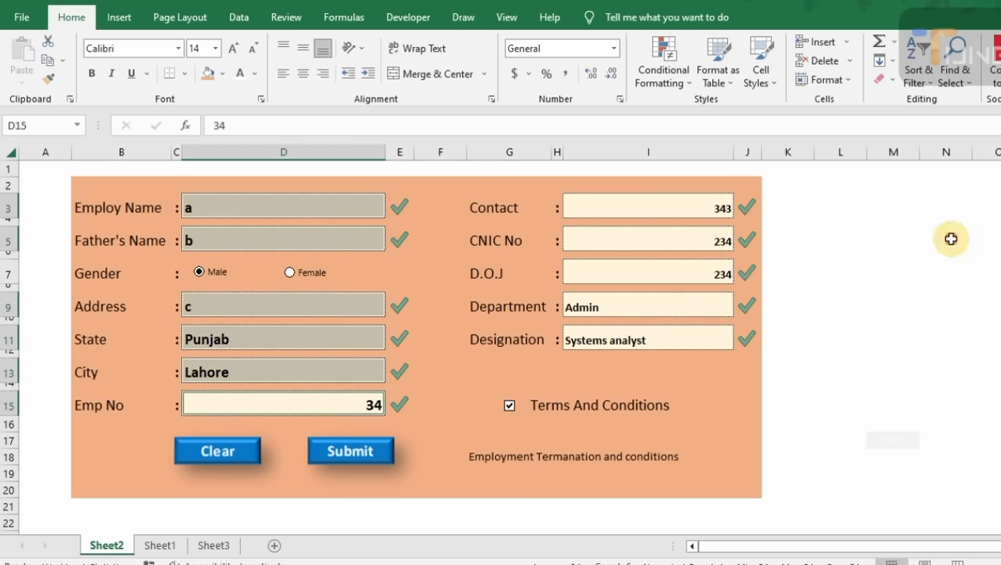
pyautogui.keyDown('ctrl'); pyautogui.click(671, 207); pyautogui.keyUp('ctrl')
pyautogui.keyDown('ctrl'); pyautogui.click(663, 235); pyautogui.keyUp('ctrl')
pyautogui.keyDown('ctrl'); pyautogui.click(662, 272); pyautogui.keyUp('ctrl')
pyautogui.keyDown('ctrl'); pyautogui.click(654, 303); pyautogui.keyUp('ctrl')
pyautogui.keyDown('ctrl'); pyautogui.click(654, 340); pyautogui.keyUp('ctrl')
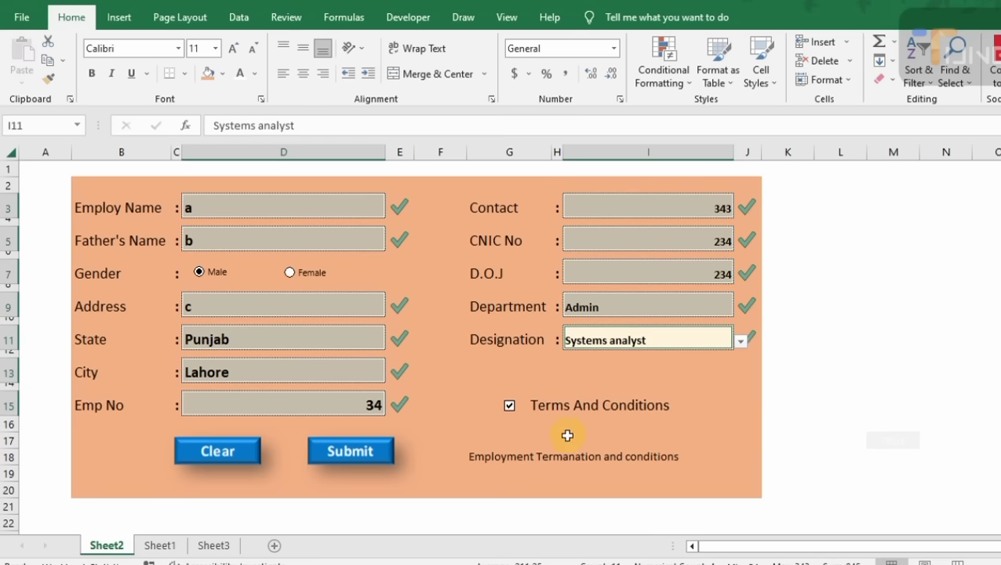
pyautogui.press('Delete')
# - Apply All Borders to the selected form field cells
pyautogui.click(183, 73)
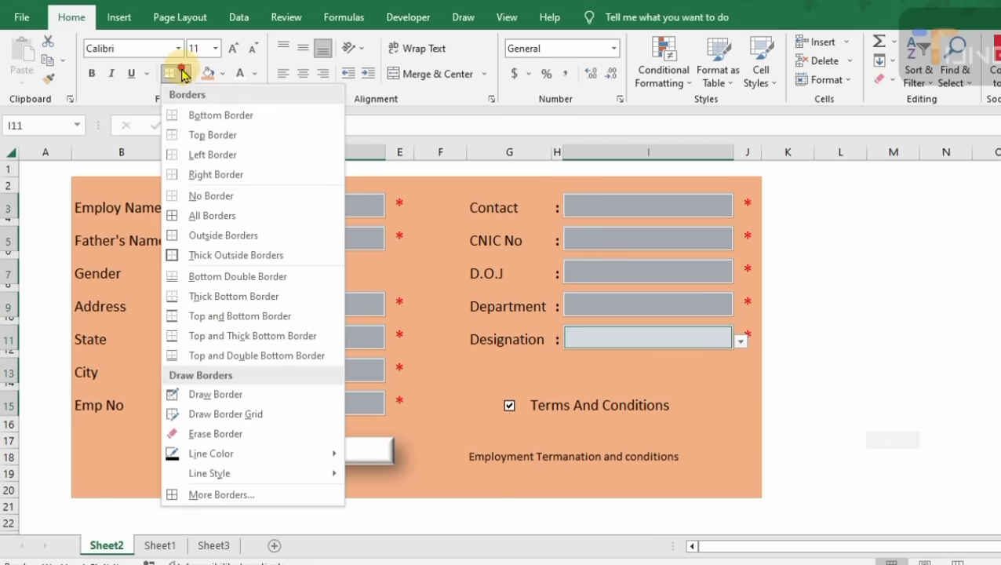
pyautogui.click(184, 219)
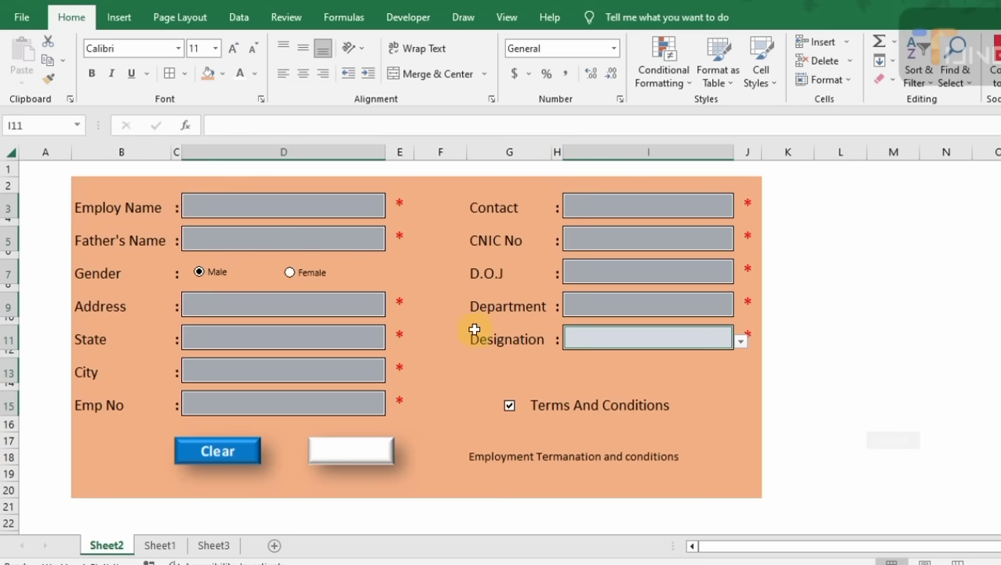
pyautogui.click(711, 170)
# - Widen column I to 31.14 and narrow column F so the right-hand fields sit closer
pyautogui.moveTo(734, 152); pyautogui.dragTo(755, 155)
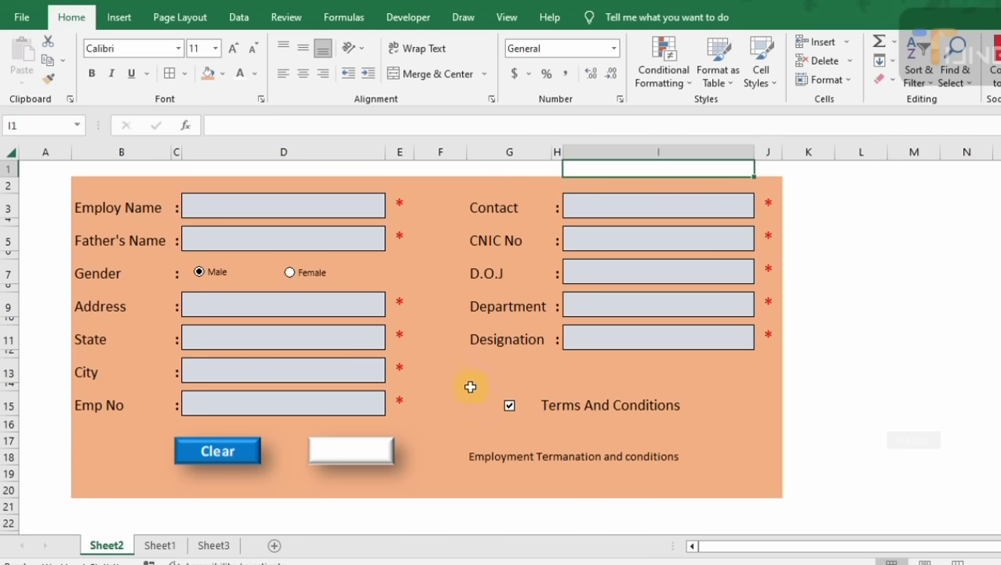
pyautogui.moveTo(203, 207); pyautogui.dragTo(632, 397)
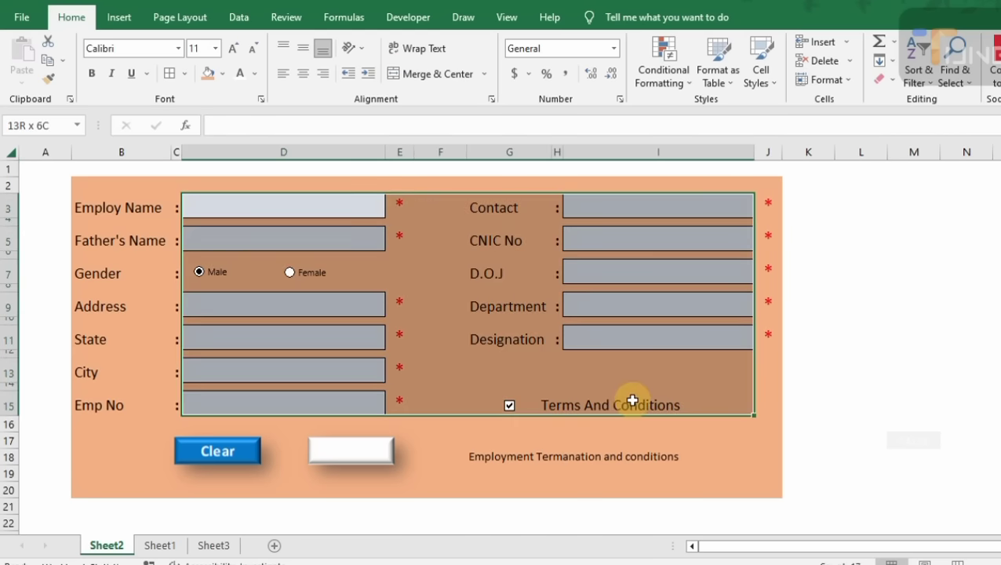
pyautogui.click(302, 73)
pyautogui.click(302, 73)
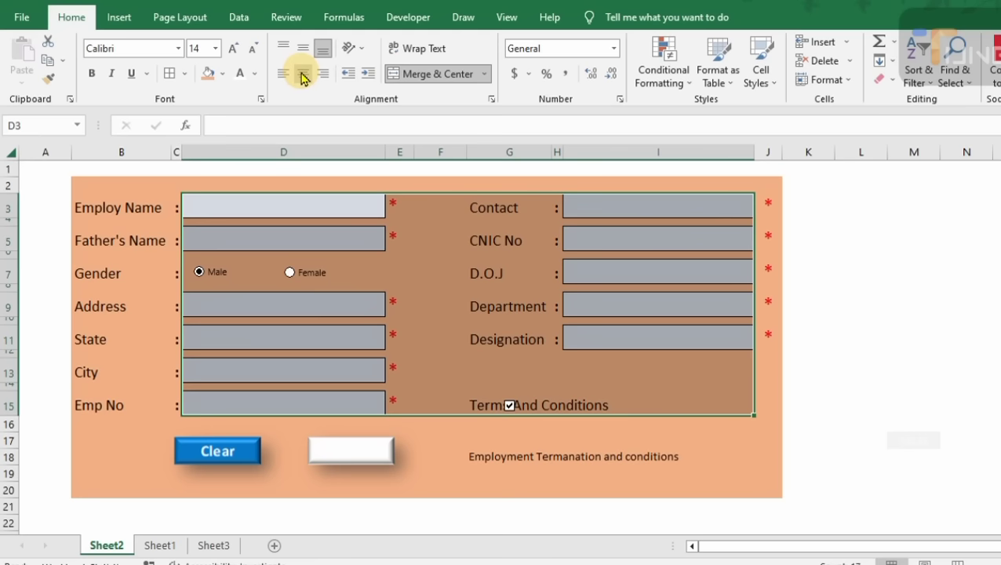
pyautogui.click(176, 152)
pyautogui.click(322, 469)
pyautogui.click(253, 460)
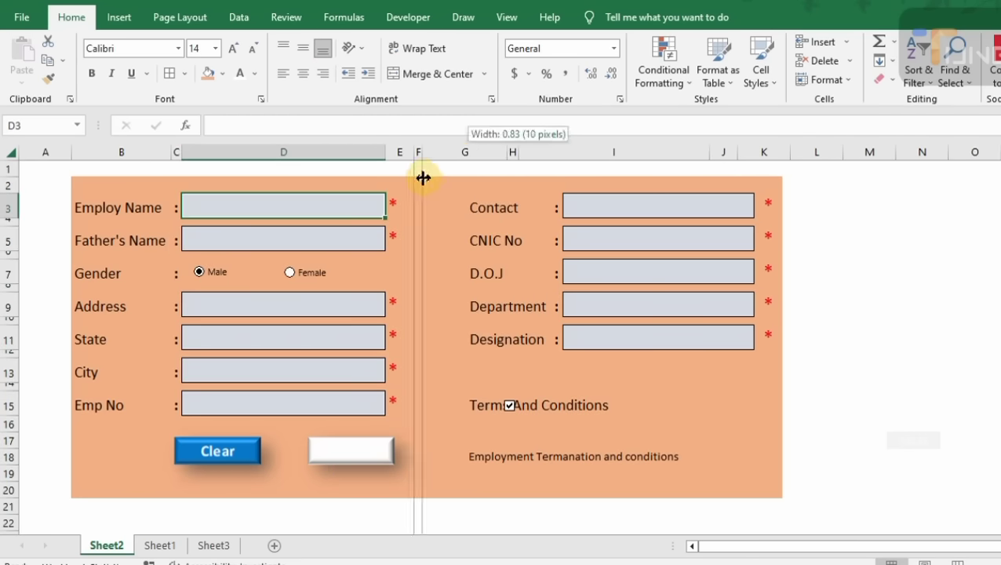
pyautogui.moveTo(466, 151); pyautogui.dragTo(424, 152)
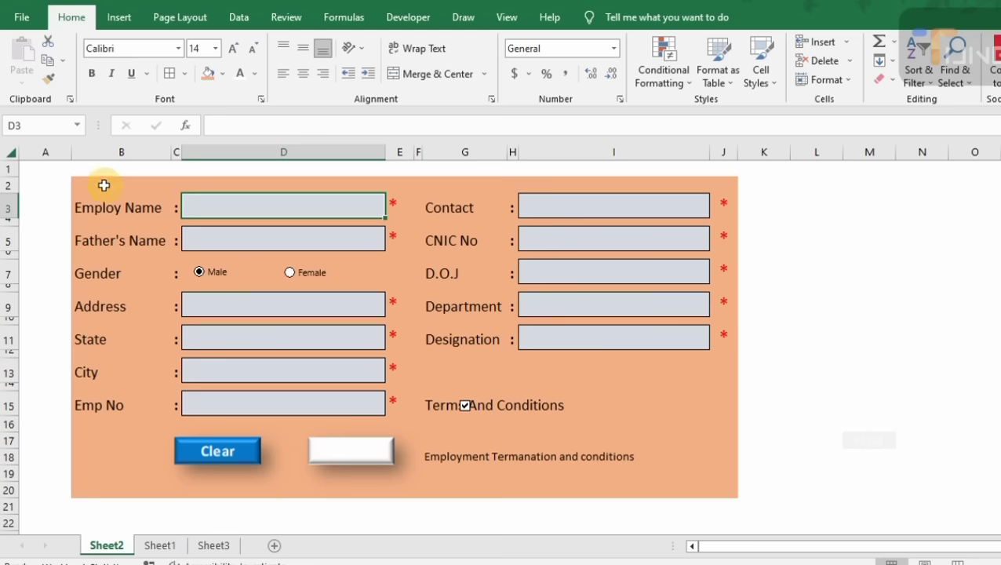
# - Frame B2:J20 with a thick light-blue border on all four sides via More Borders
pyautogui.moveTo(104, 185); pyautogui.dragTo(730, 490)
pyautogui.click(185, 73)
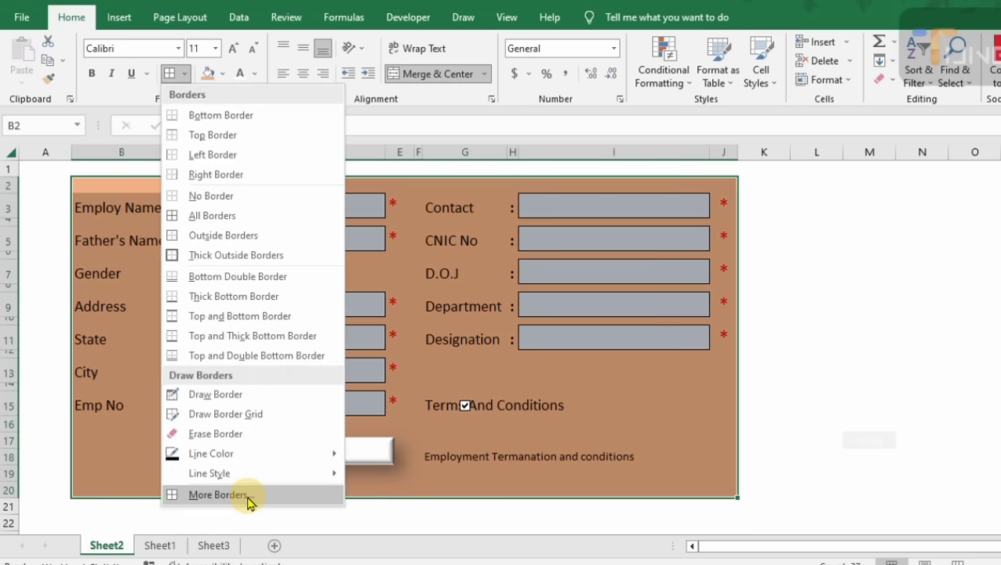
pyautogui.click(248, 498)
pyautogui.click(448, 282)
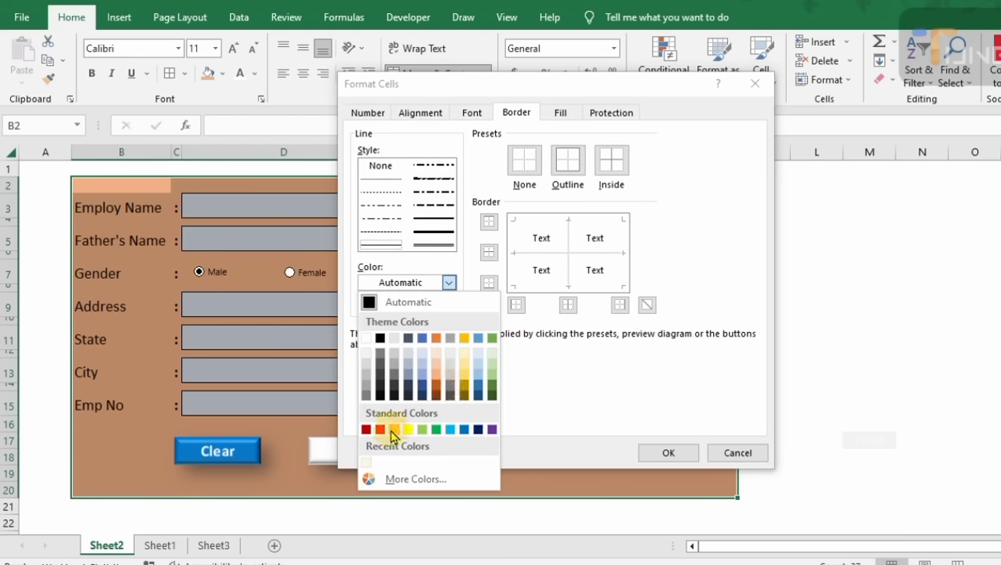
pyautogui.click(366, 429)
pyautogui.click(448, 282)
pyautogui.click(451, 429)
pyautogui.click(421, 232)
pyautogui.click(514, 243)
pyautogui.click(623, 252)
pyautogui.click(577, 226)
pyautogui.click(570, 287)
pyautogui.click(668, 452)
pyautogui.click(595, 387)
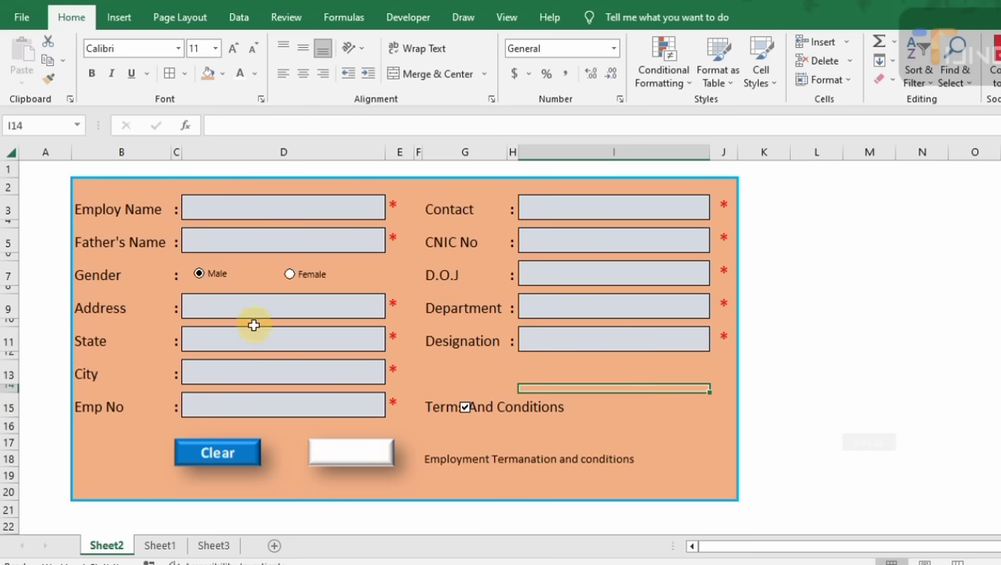
# - Make Sheet1's header row bold with a dark navy fill and white text
pyautogui.click(161, 545)
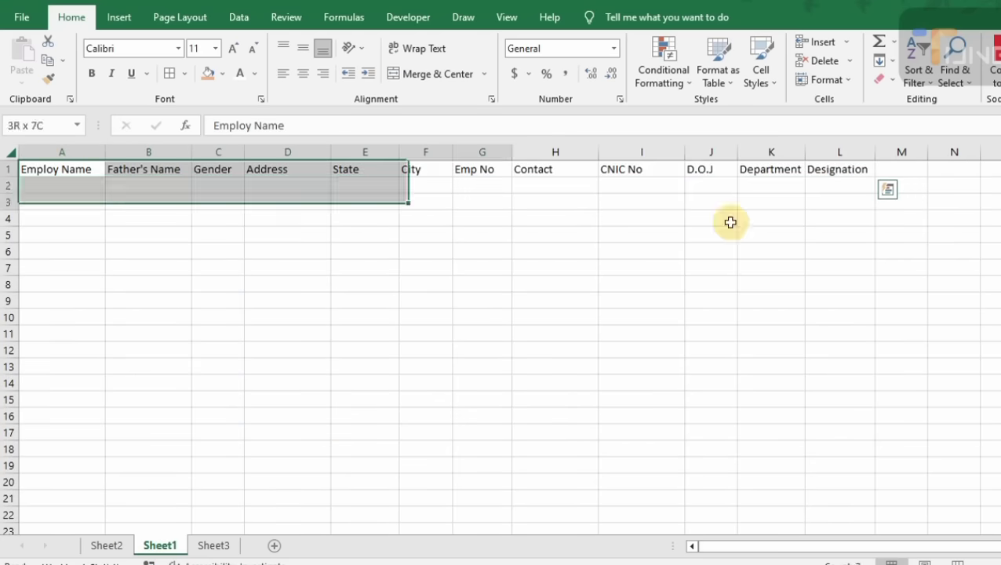
pyautogui.click(224, 73)
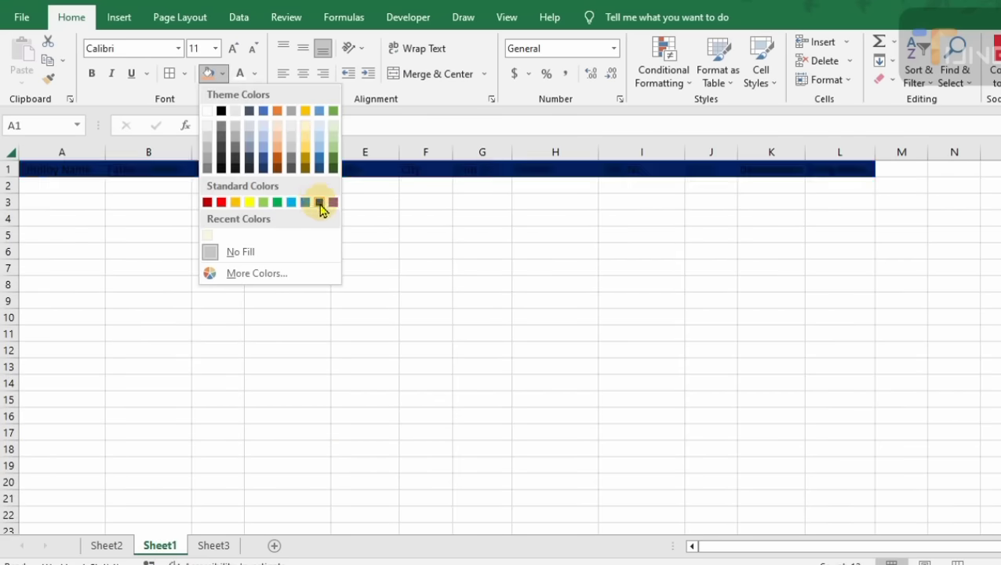
pyautogui.click(320, 203)
pyautogui.click(240, 73)
pyautogui.click(92, 73)
pyautogui.click(900, 171)
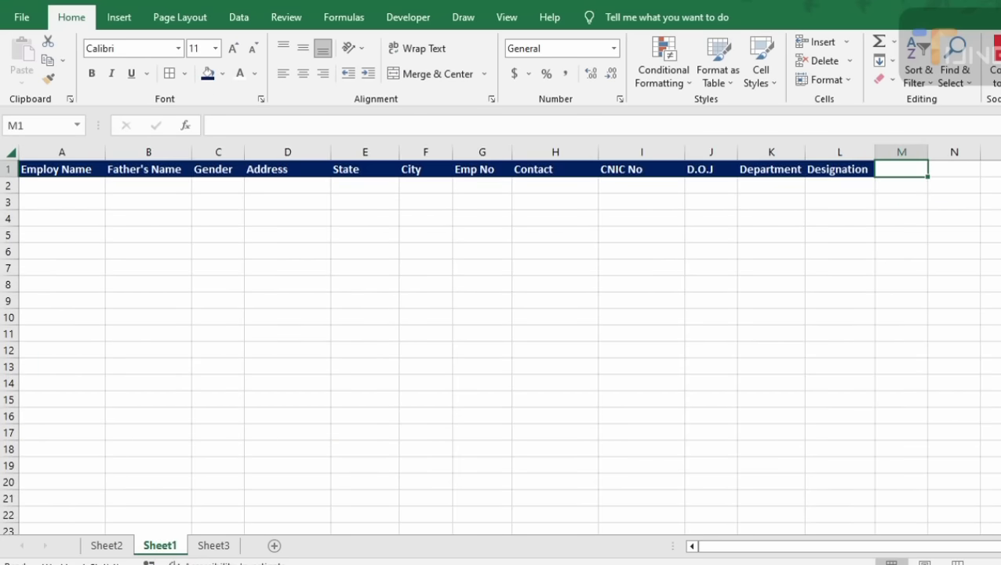
# - Rename Sheet2 to 'Entry Form' and Sheet1 to 'Database', returning to the form
pyautogui.click(109, 545)
pyautogui.rightClick(117, 543)
pyautogui.click(178, 392)
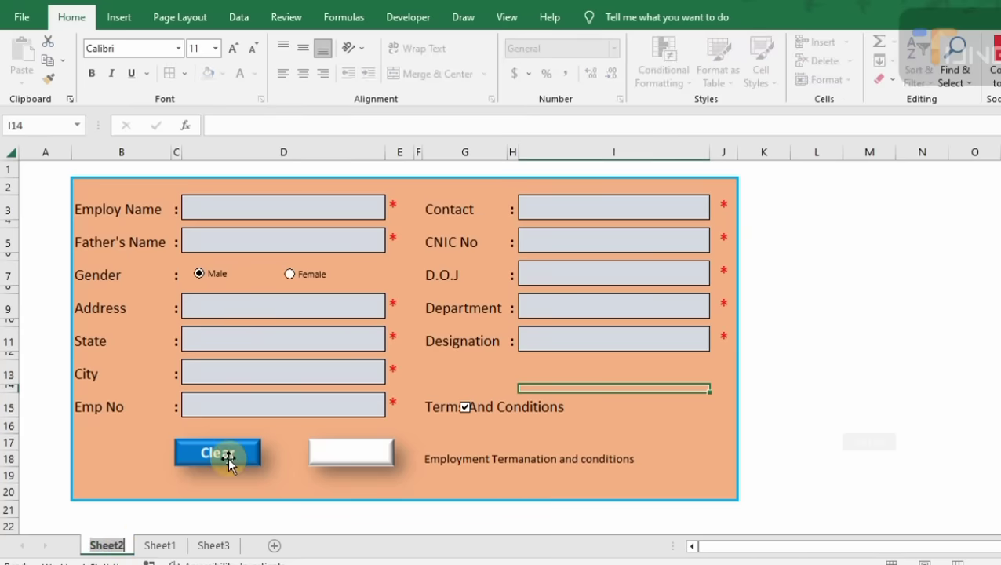
pyautogui.write('Entry Form')
pyautogui.click(181, 544)
pyautogui.write('Database')
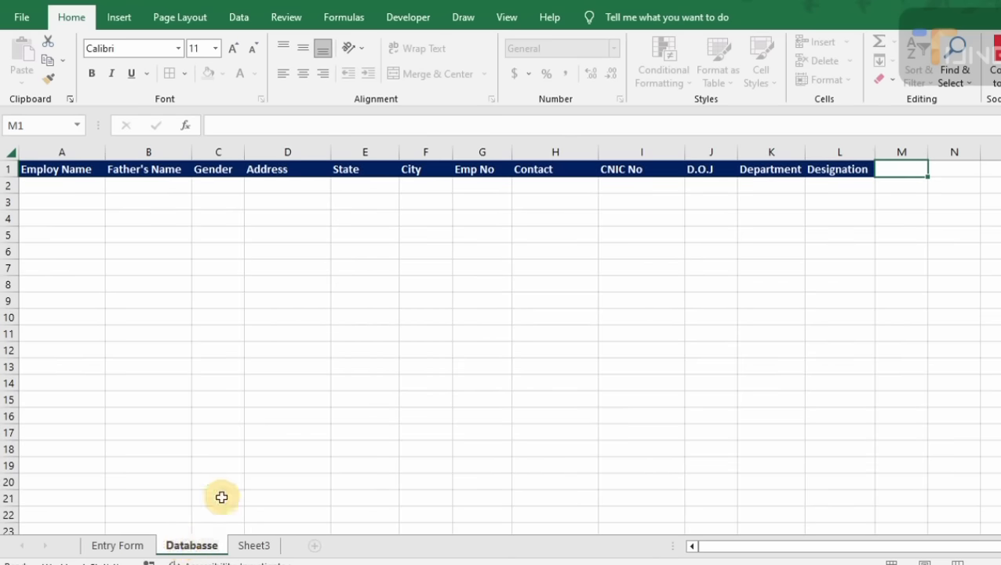
pyautogui.click(117, 545)
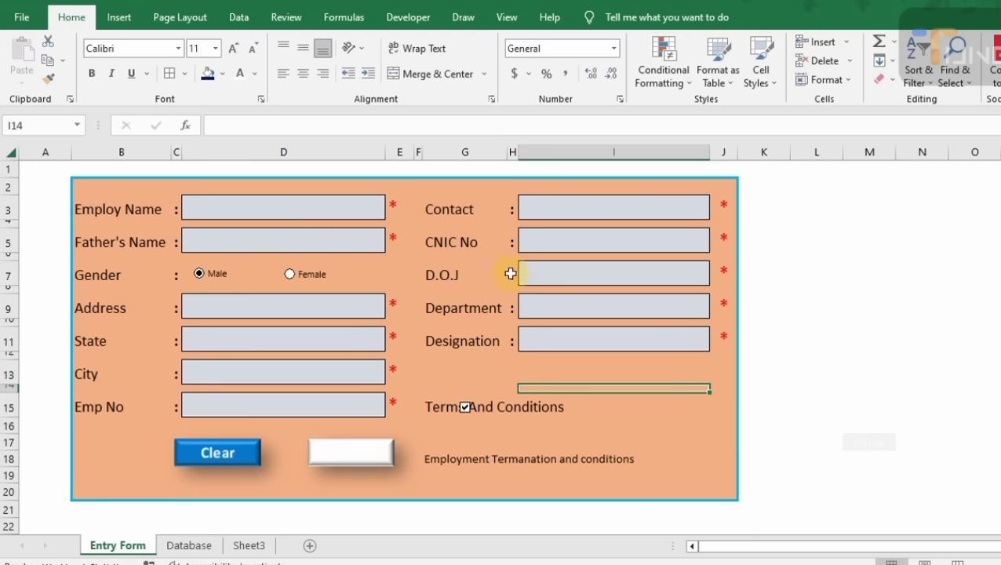
pyautogui.press('Tab')
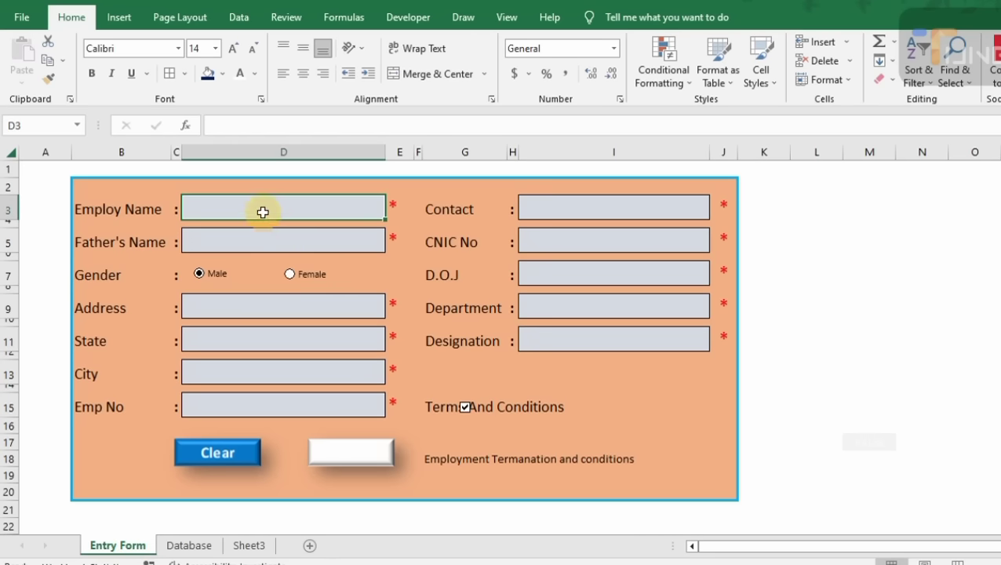
# - Start recording a macro named NewEmp, stored in This Workbook
pyautogui.click(402, 19)
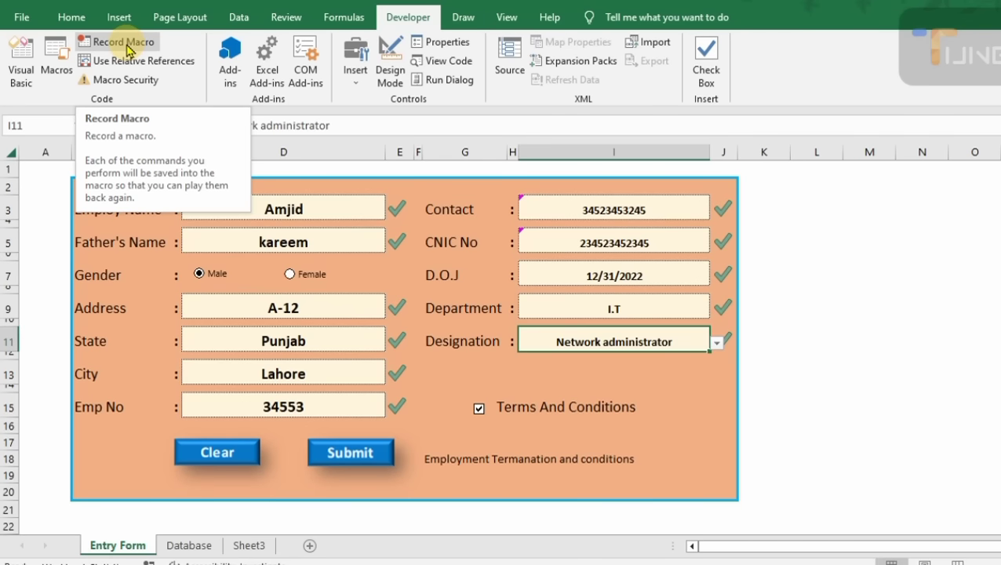
pyautogui.click(125, 47)
pyautogui.write('NewEmp')
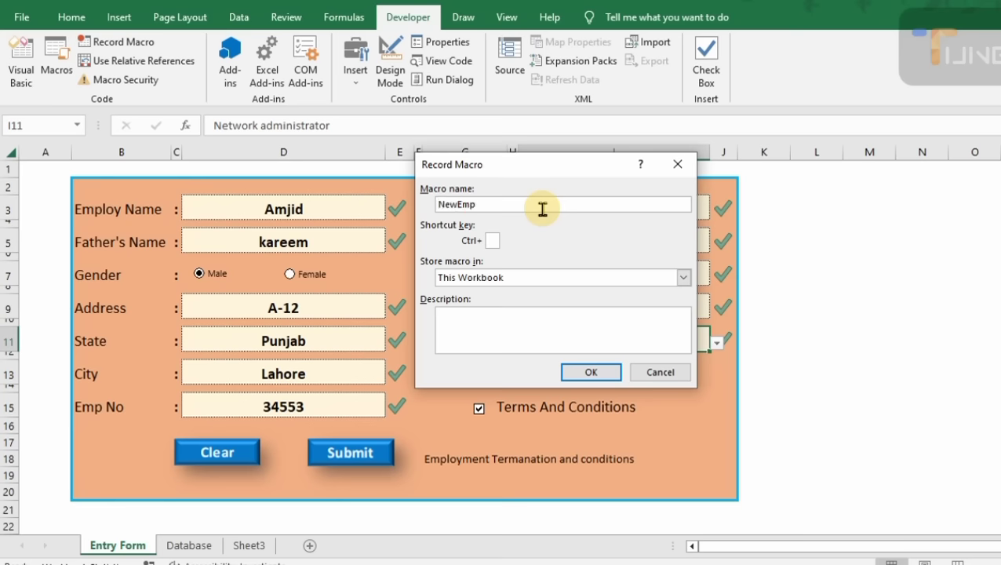
pyautogui.click(590, 374)
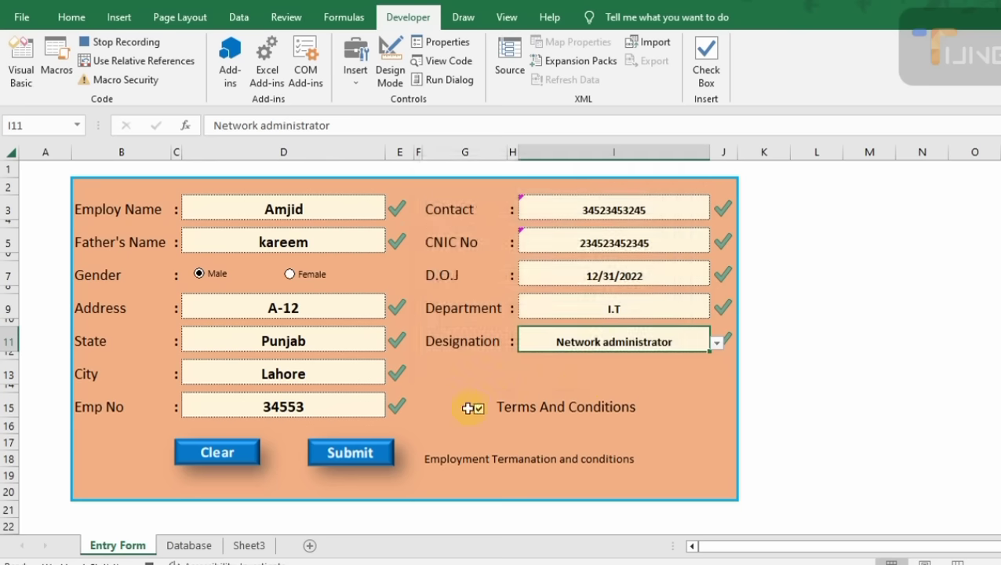
# - Select the linked form values in row 34 (A34:N34) and copy them
pyautogui.scroll(-1, 135, 465)
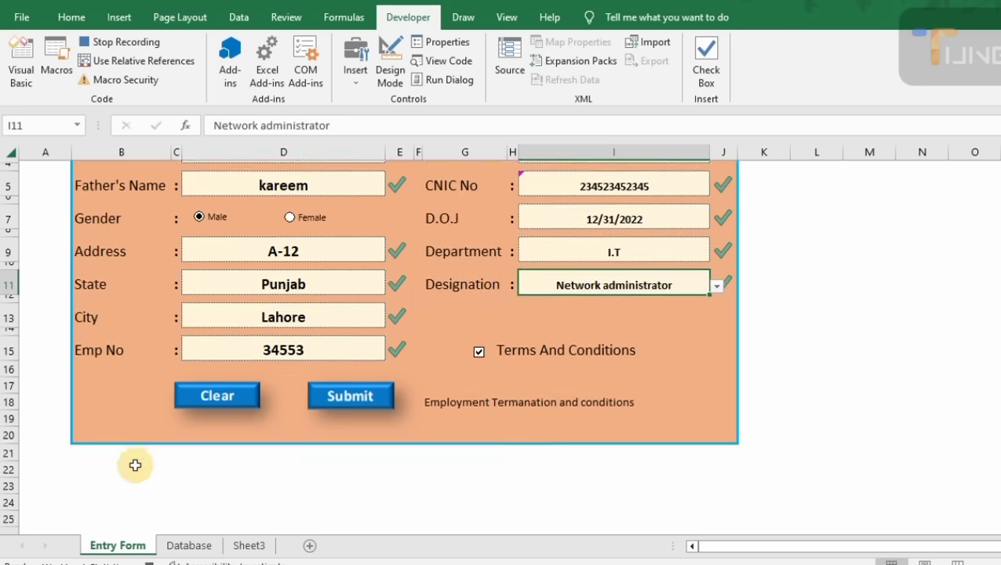
pyautogui.scroll(-2, 135, 465)
pyautogui.scroll(-2, 135, 465)
pyautogui.scroll(-2, 134, 466)
pyautogui.scroll(-1, 133, 466)
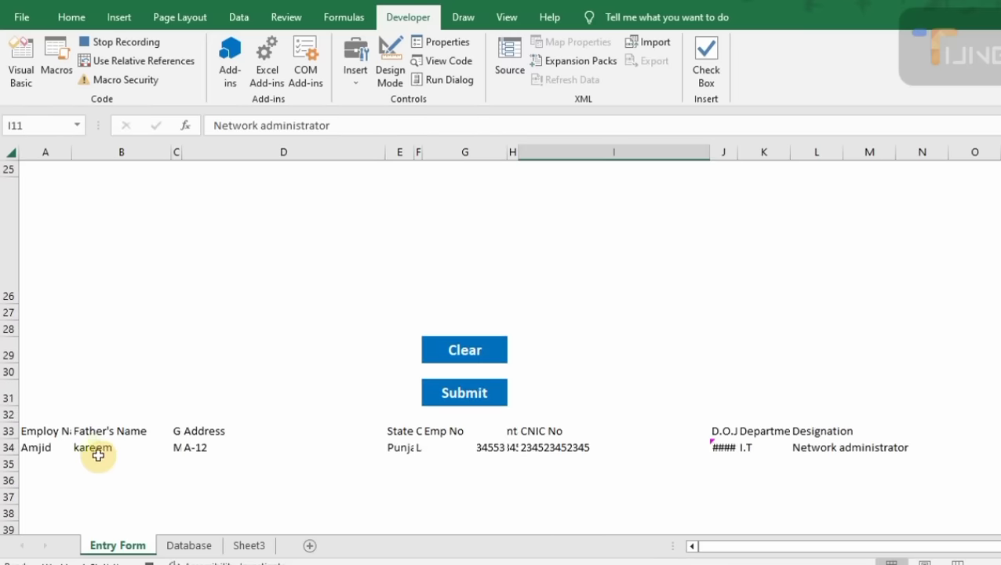
pyautogui.click(32, 449)
pyautogui.moveTo(32, 449); pyautogui.dragTo(904, 448)
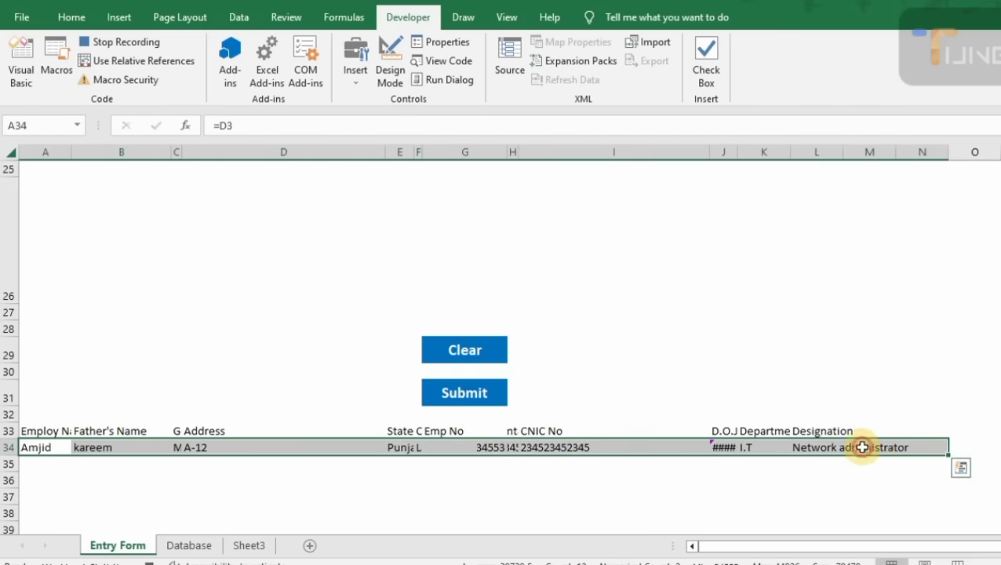
pyautogui.hotkey('ctrl', 'c')
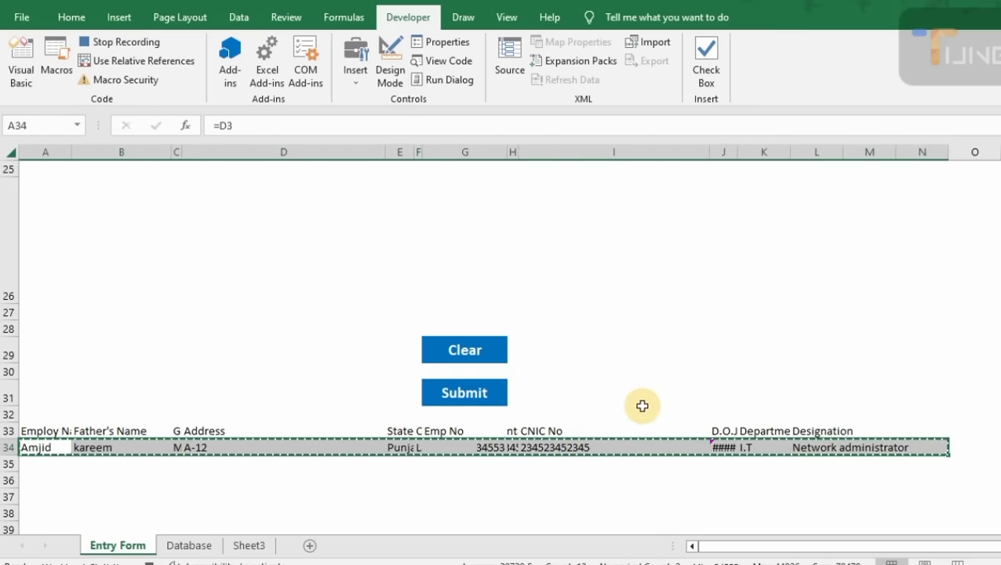
pyautogui.scroll(8, 642, 406)
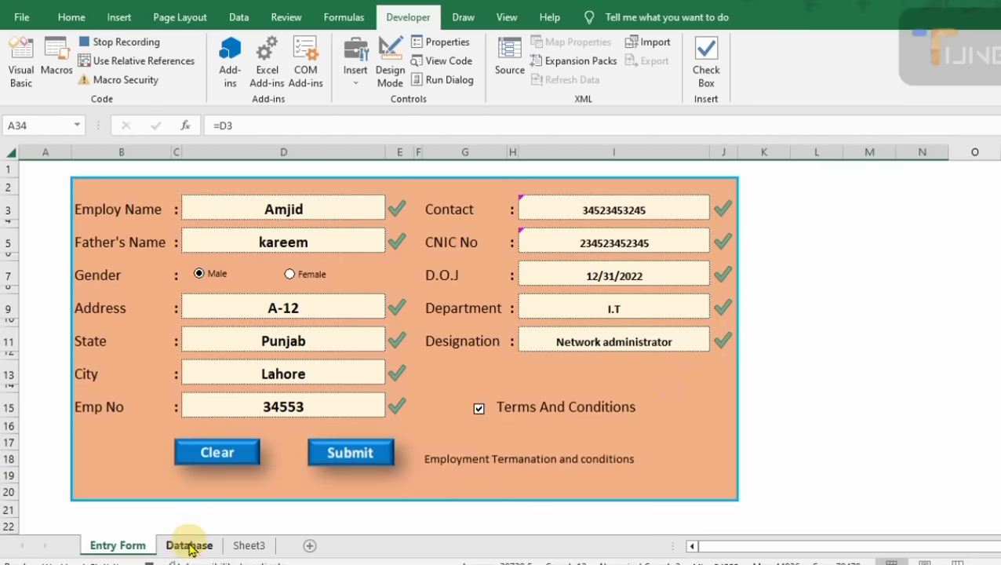
# - On the Database sheet, locate the last filled row and turn on relative references
pyautogui.click(189, 546)
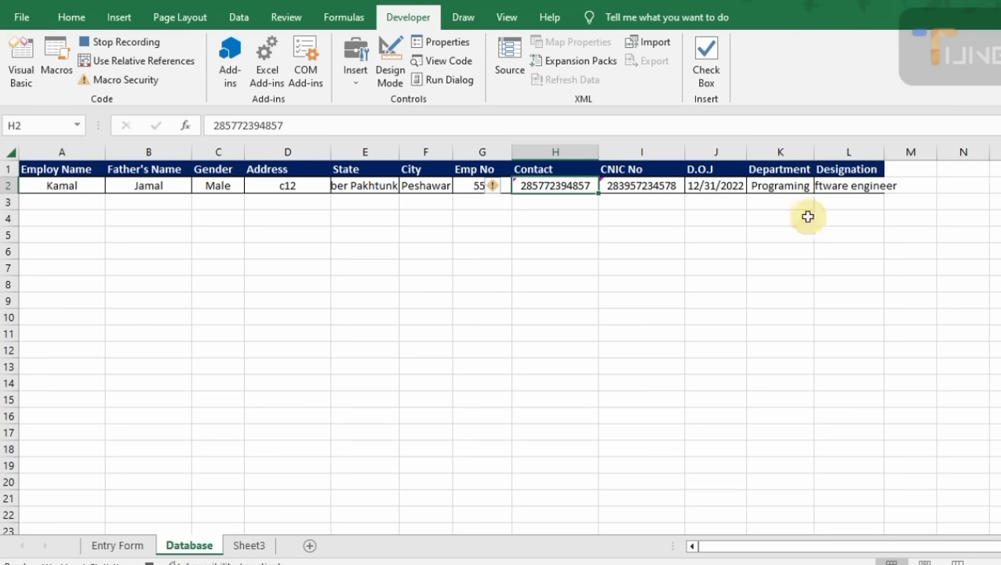
pyautogui.click(963, 170)
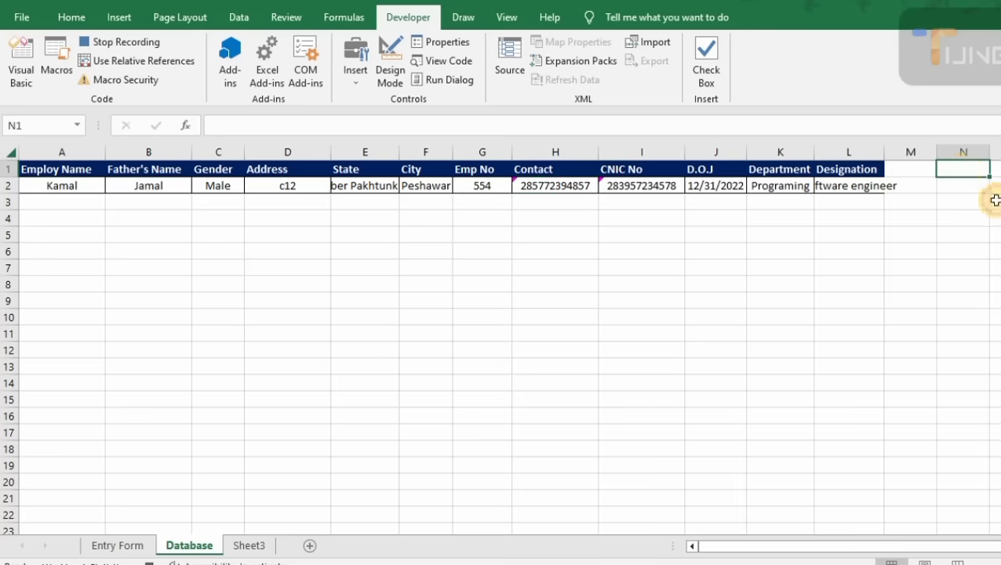
pyautogui.hotkey('ctrl', 'Down')
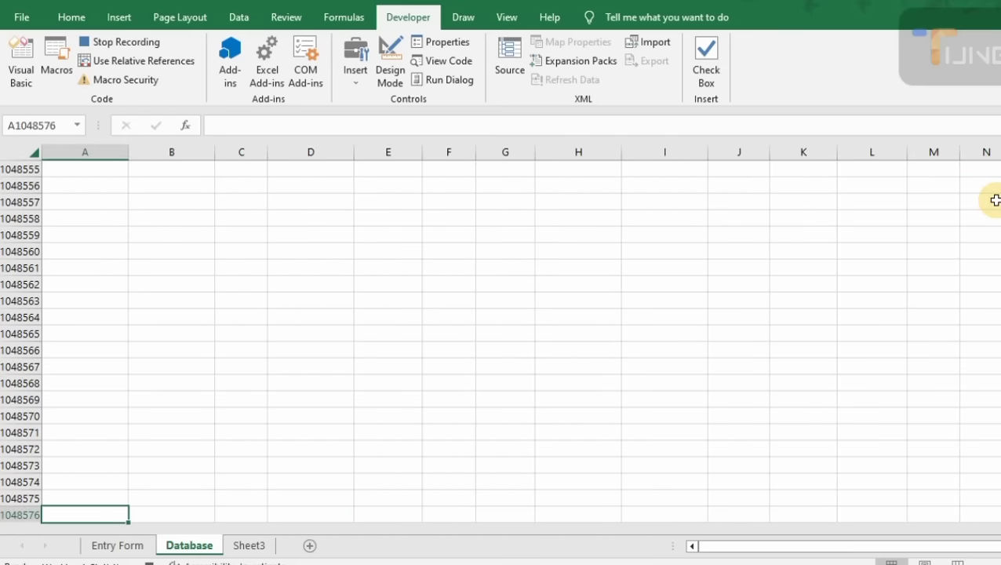
pyautogui.hotkey('ctrl', 'Up')
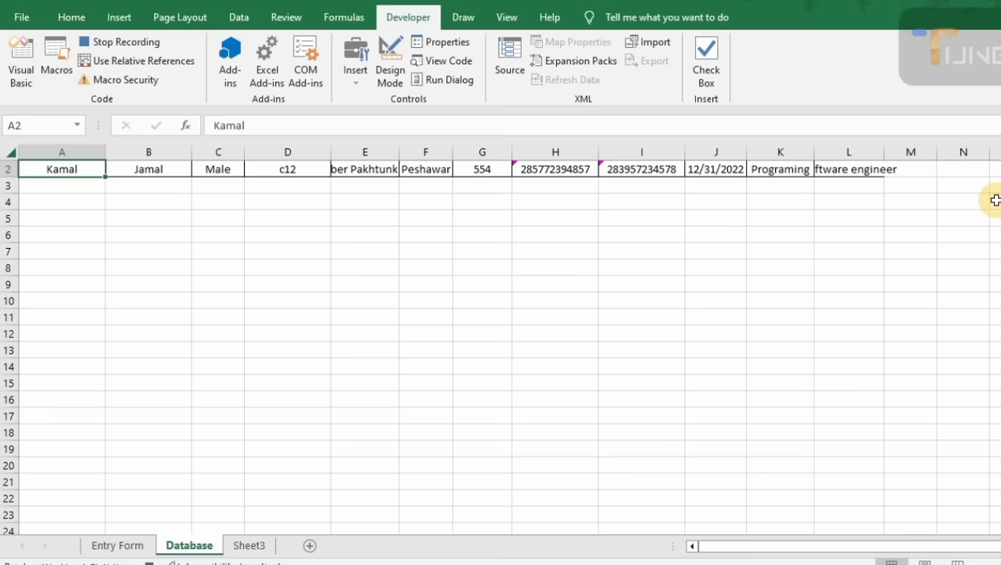
pyautogui.click(121, 63)
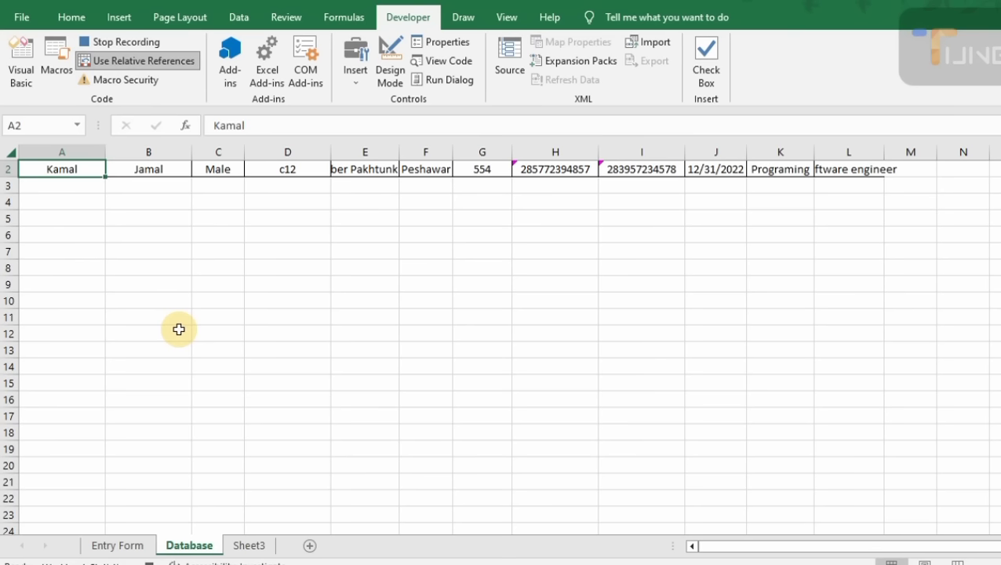
# - Paste the copied employee record as values only into the empty row 3
pyautogui.press('Down')
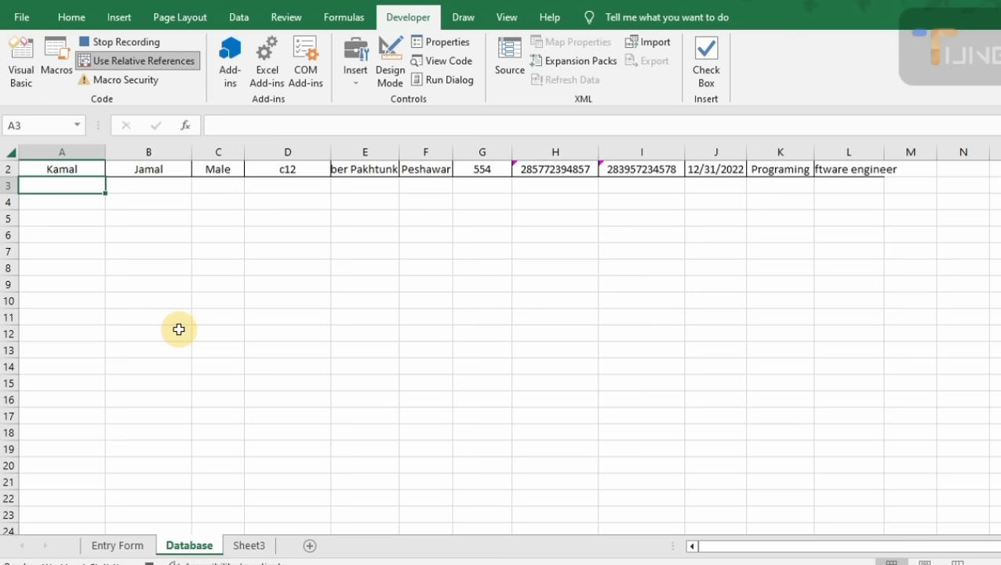
pyautogui.hotkey('ctrl', 'alt', 'v')
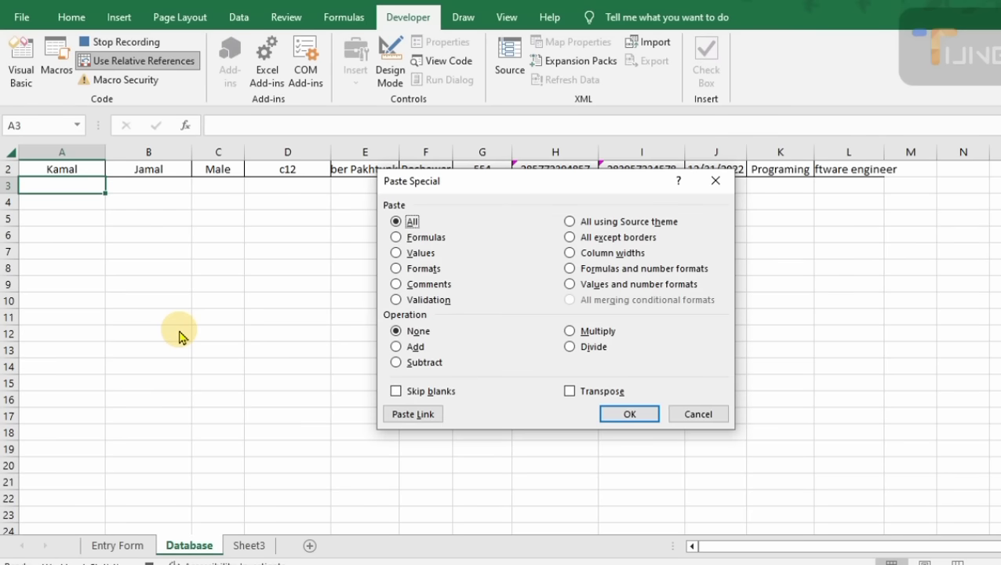
pyautogui.click(398, 252)
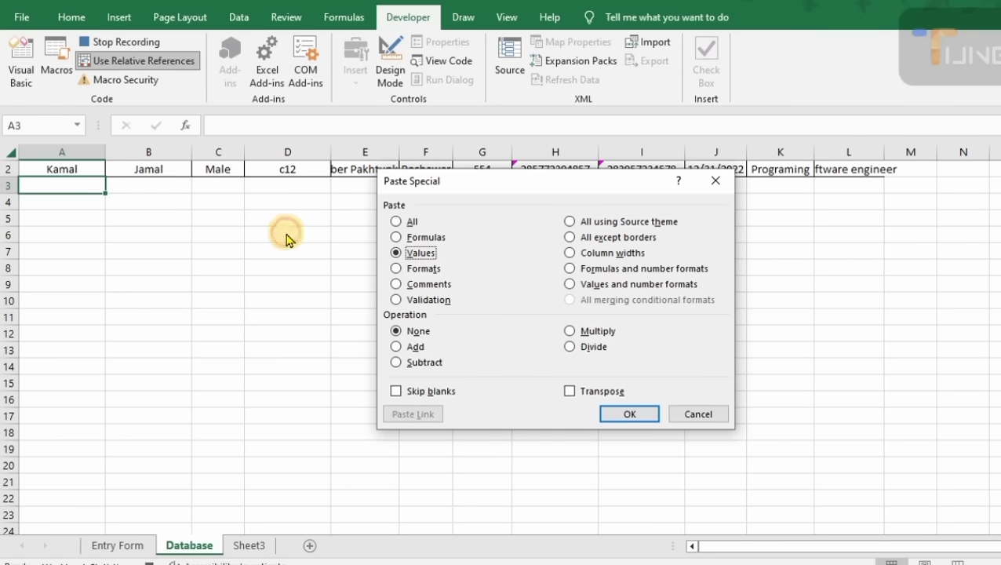
pyautogui.click(624, 412)
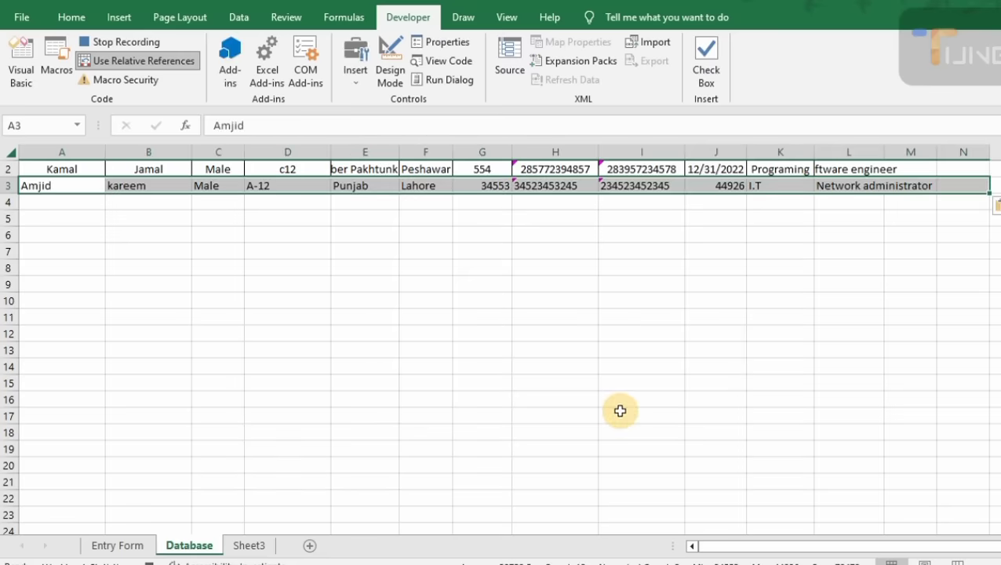
# - Give Database row 3 outline and inside cell borders
pyautogui.click(70, 17)
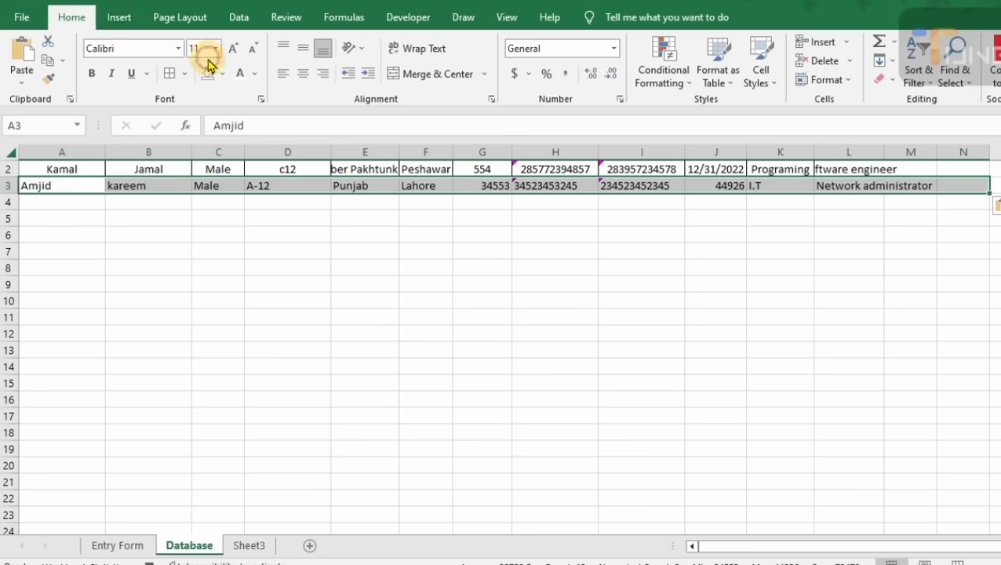
pyautogui.click(170, 74)
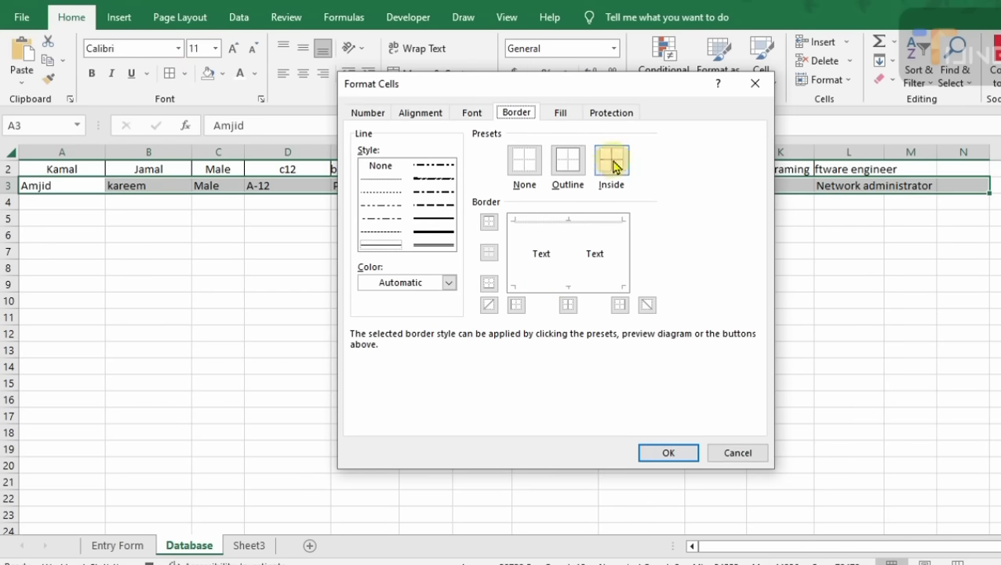
pyautogui.click(557, 221)
pyautogui.click(625, 252)
pyautogui.click(570, 290)
pyautogui.click(568, 257)
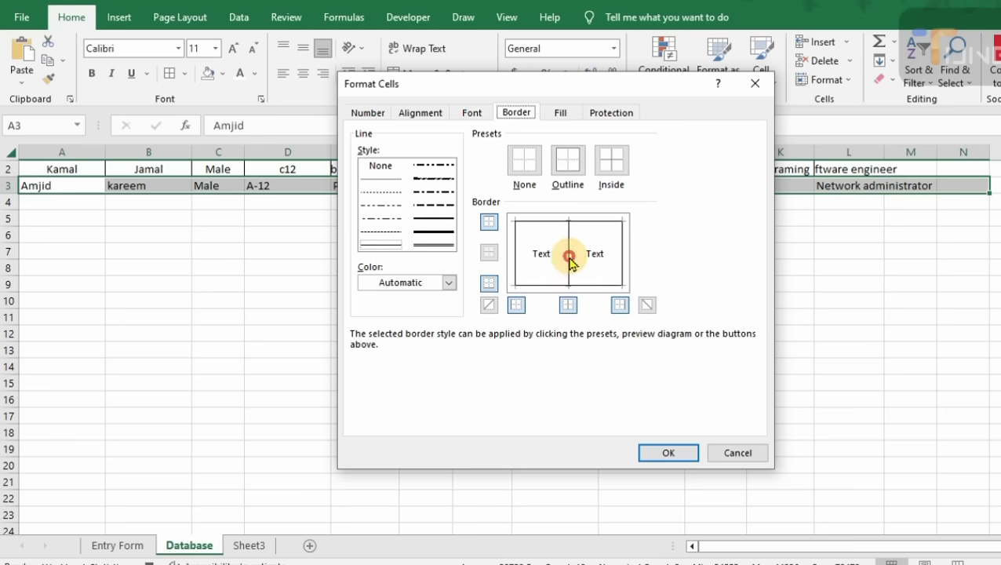
pyautogui.click(667, 453)
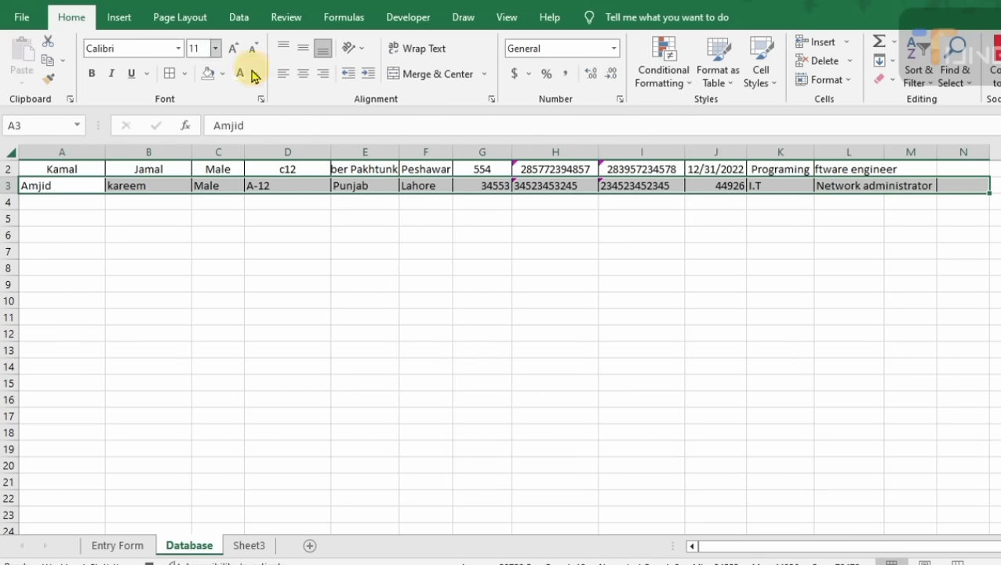
# - Centre row 3's contents and format the joining date J3 as Short Date
pyautogui.click(303, 73)
pyautogui.click(719, 186)
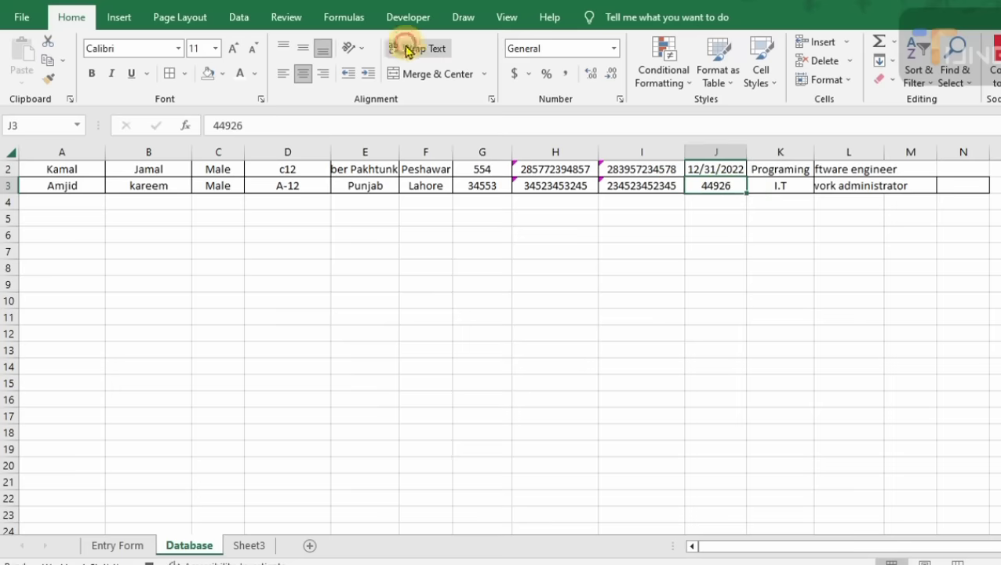
pyautogui.click(616, 48)
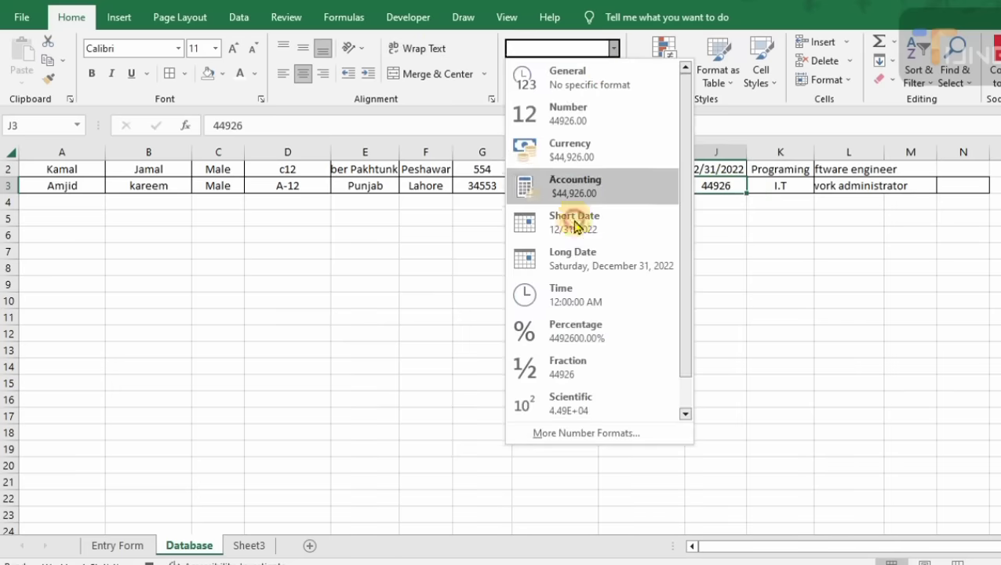
pyautogui.click(585, 222)
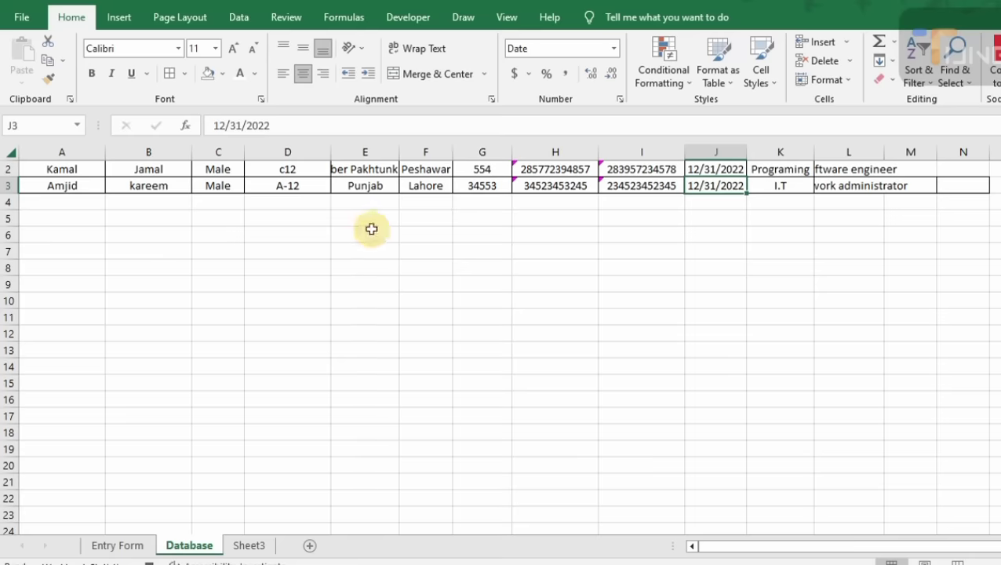
pyautogui.click(407, 17)
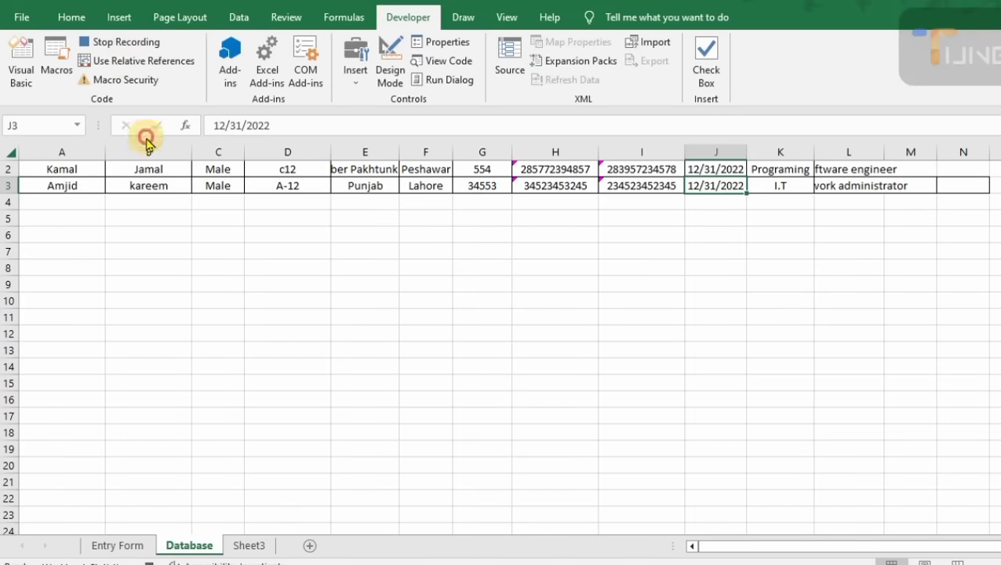
# - Delete the contents of form cells D3, D5, D9, D11, D13, D15, I3, I5, I7, I9 and I11
pyautogui.click(128, 549)
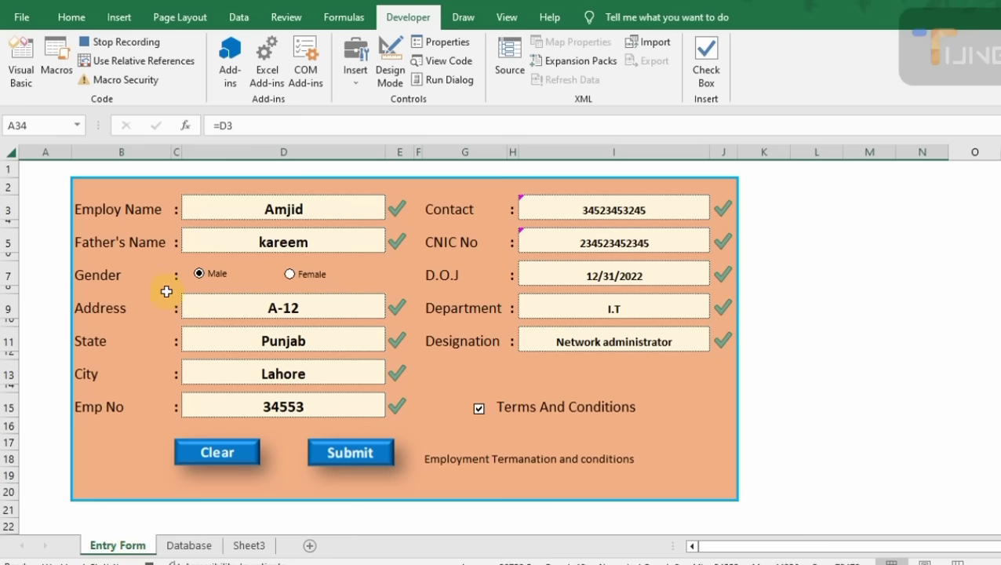
pyautogui.click(259, 211)
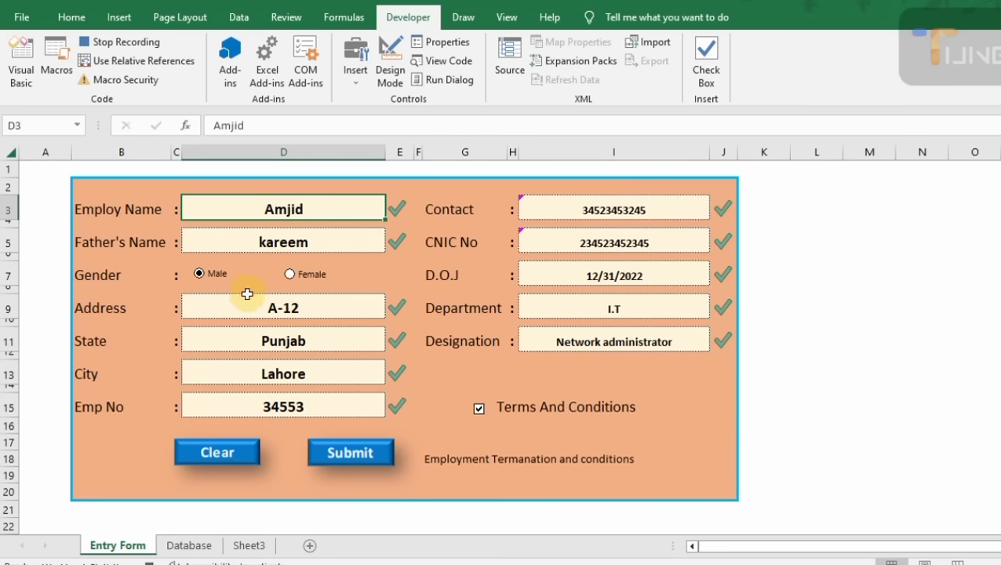
pyautogui.keyDown('ctrl'); pyautogui.click(253, 240); pyautogui.keyUp('ctrl')
pyautogui.keyDown('ctrl'); pyautogui.click(247, 301); pyautogui.keyUp('ctrl')
pyautogui.keyDown('ctrl'); pyautogui.click(248, 342); pyautogui.keyUp('ctrl')
pyautogui.keyDown('ctrl'); pyautogui.click(261, 374); pyautogui.keyUp('ctrl')
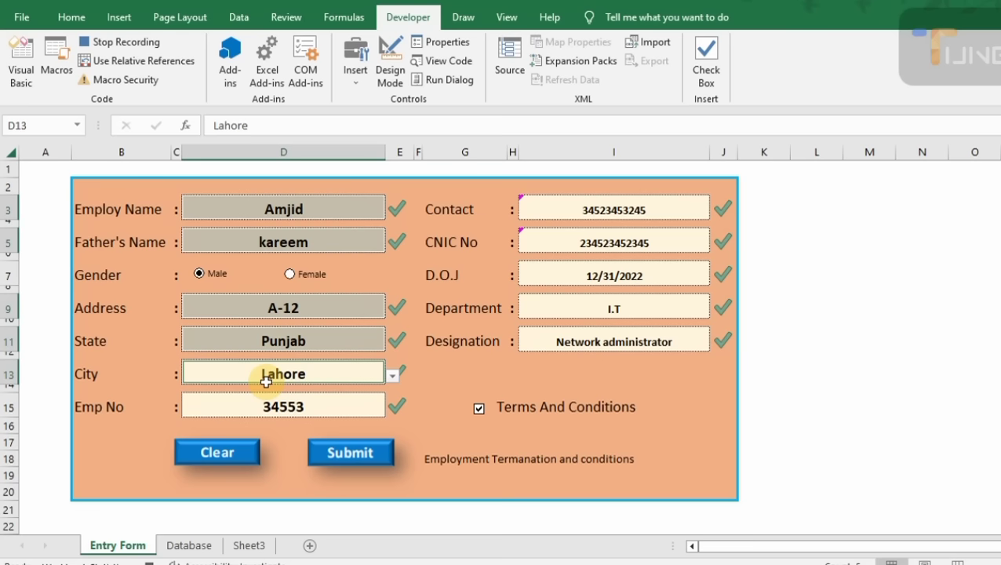
pyautogui.keyDown('ctrl'); pyautogui.click(266, 404); pyautogui.keyUp('ctrl')
pyautogui.keyDown('ctrl'); pyautogui.click(623, 223); pyautogui.keyUp('ctrl')
pyautogui.keyDown('ctrl'); pyautogui.click(620, 239); pyautogui.keyUp('ctrl')
pyautogui.keyDown('ctrl'); pyautogui.click(623, 275); pyautogui.keyUp('ctrl')
pyautogui.keyDown('ctrl'); pyautogui.click(621, 307); pyautogui.keyUp('ctrl')
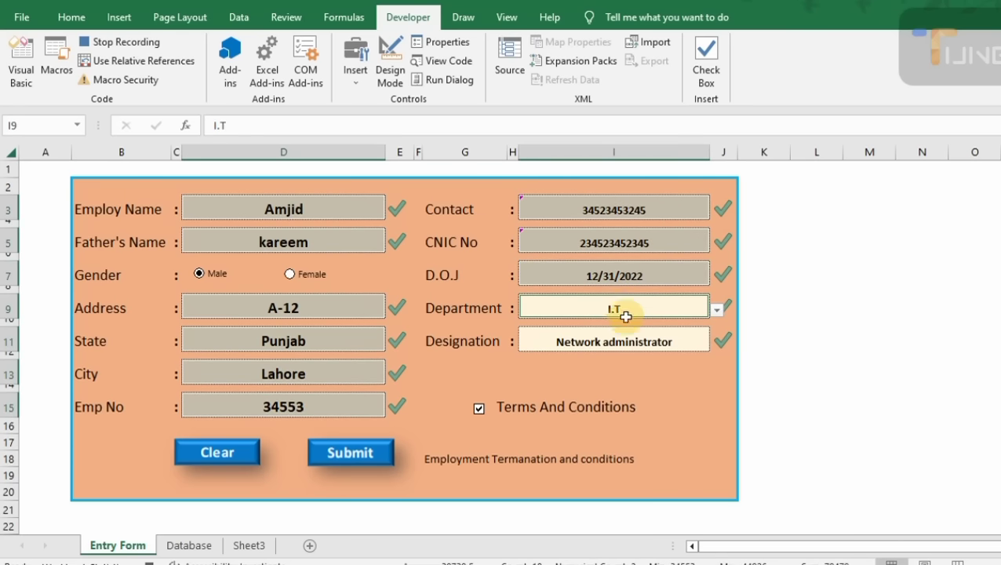
pyautogui.keyDown('ctrl'); pyautogui.click(622, 337); pyautogui.keyUp('ctrl')
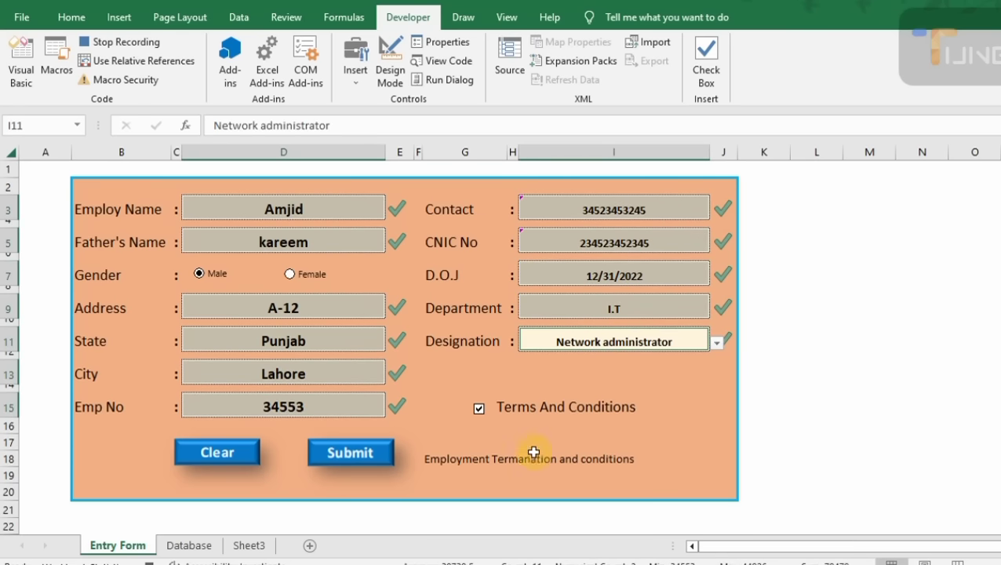
pyautogui.press('Delete')
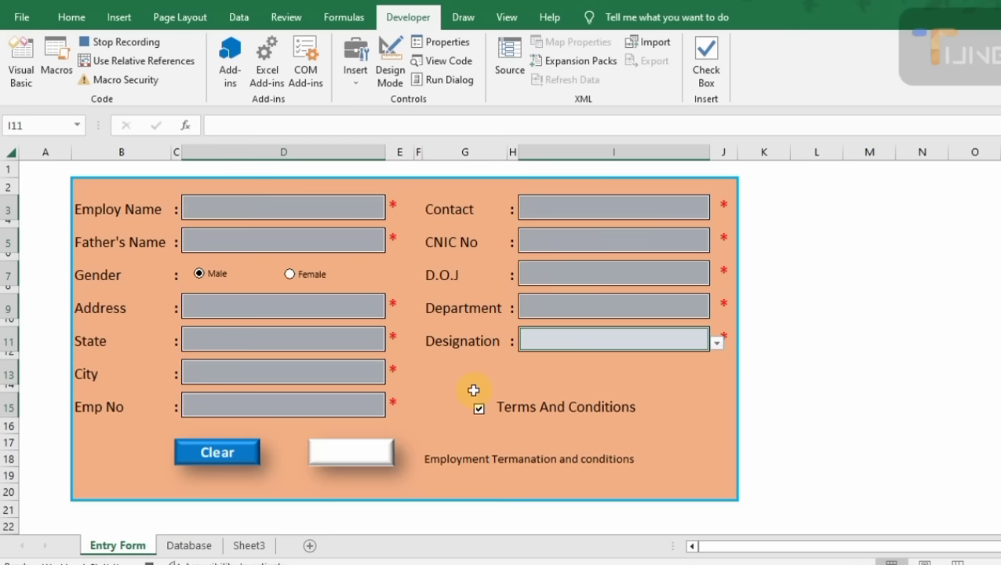
# - Stop the macro recording, then enter the new employee's name, father's name and address
pyautogui.click(306, 207)
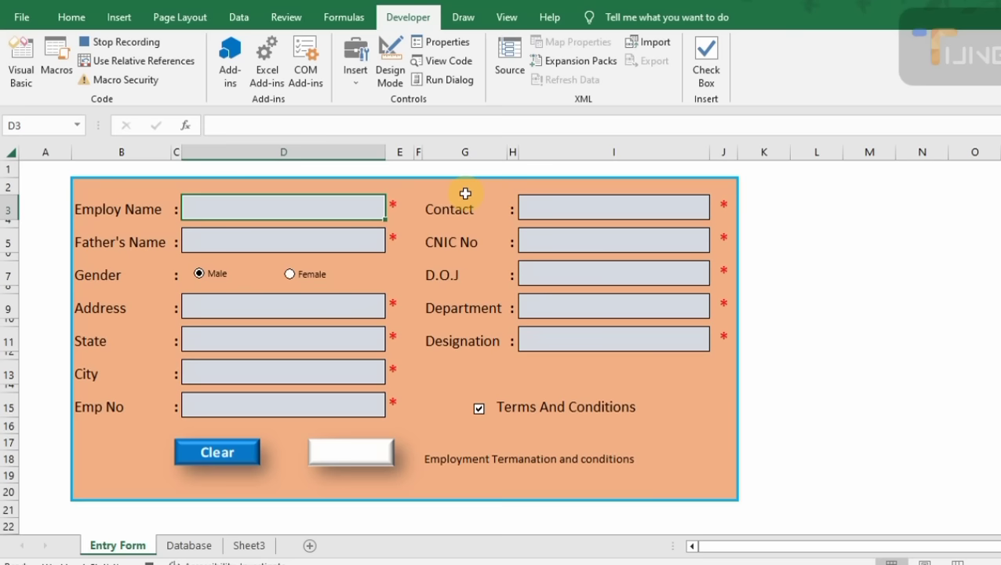
pyautogui.click(126, 43)
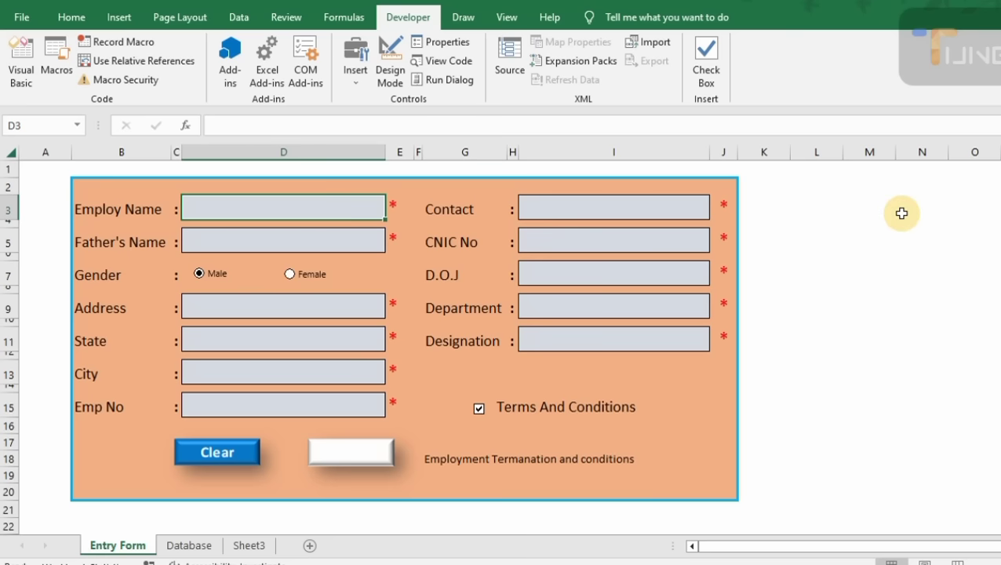
pyautogui.write('kareem')
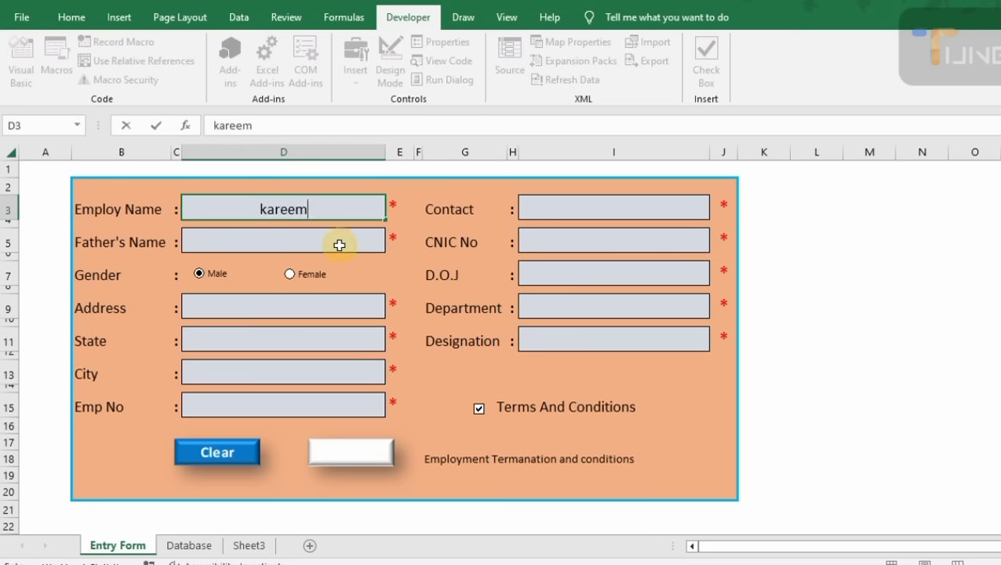
pyautogui.click(340, 245)
pyautogui.write('a')
pyautogui.click(285, 314)
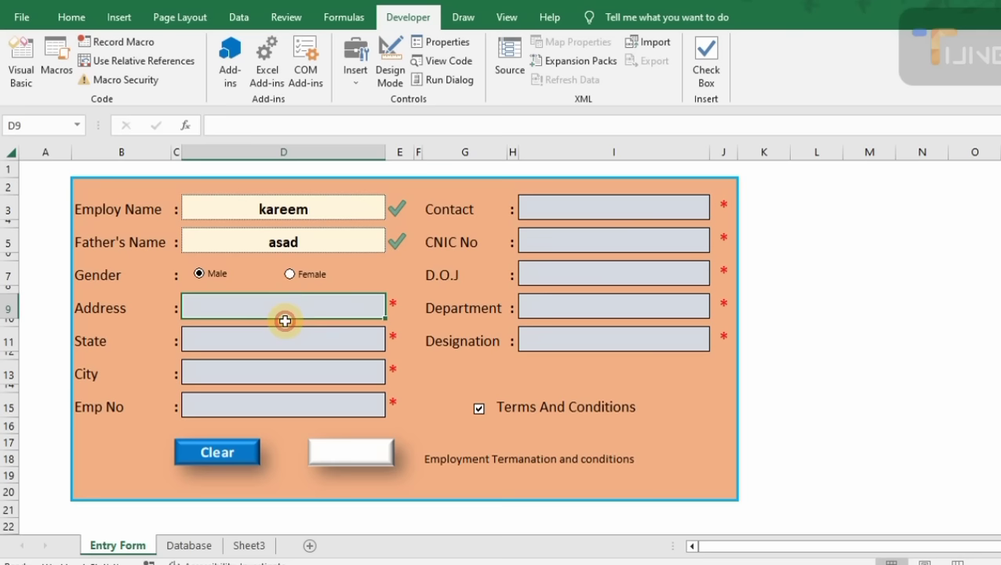
pyautogui.write('h-55')
# - Set State to Punjab, City to Lahore, and fill in the employee number
pyautogui.press('Return')
pyautogui.click(391, 343)
pyautogui.click(342, 368)
pyautogui.click(390, 375)
pyautogui.click(392, 376)
pyautogui.click(380, 400)
pyautogui.click(380, 406)
pyautogui.write('443')
# - Enter the contact number, CNIC number and joining date 12/31/2022
pyautogui.click(591, 210)
pyautogui.click(576, 240)
pyautogui.click(576, 271)
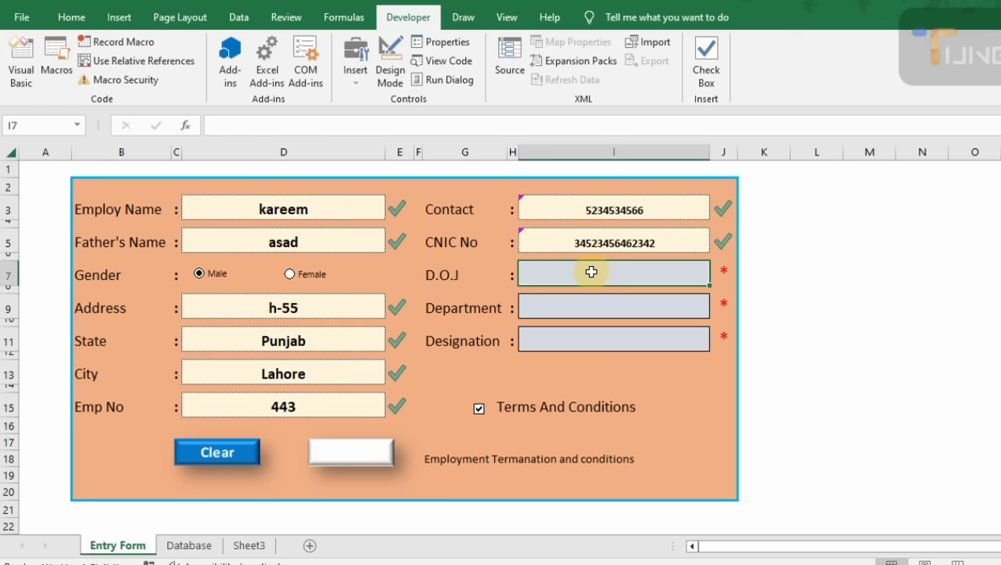
pyautogui.write('12/31/2022')
pyautogui.click(630, 310)
# - Choose I.T as Department and Network engineer as Designation
pyautogui.click(716, 306)
pyautogui.click(655, 339)
pyautogui.click(629, 337)
pyautogui.click(716, 343)
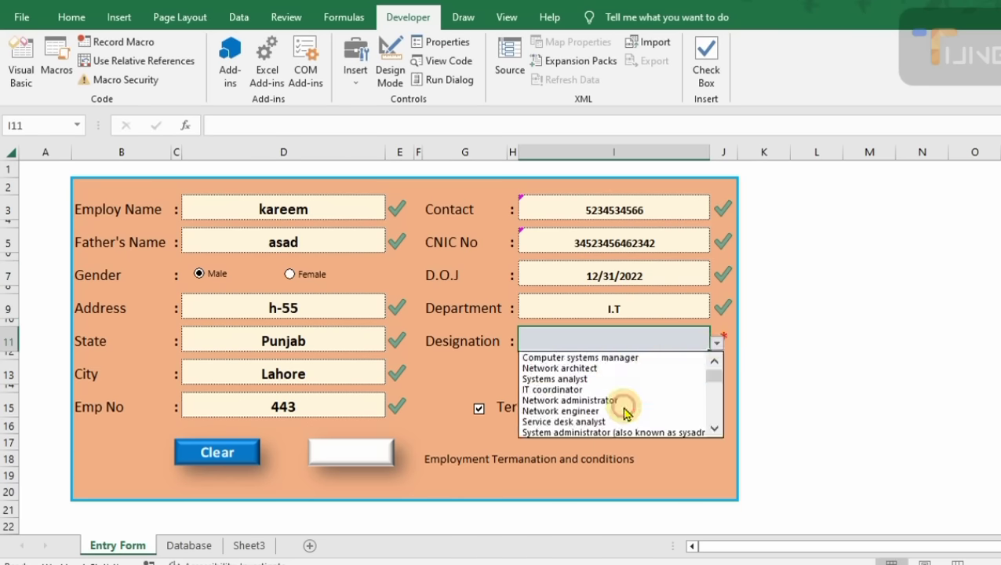
pyautogui.click(620, 405)
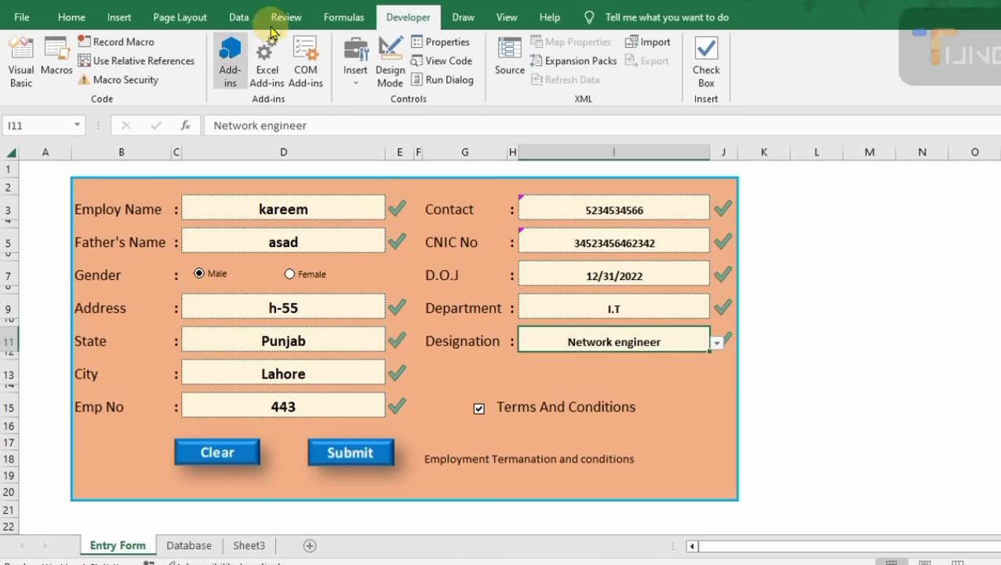
pyautogui.click(503, 17)
pyautogui.click(851, 78)
# - Run NewEmp from the macro list and check that Database row 4 was added
pyautogui.click(862, 98)
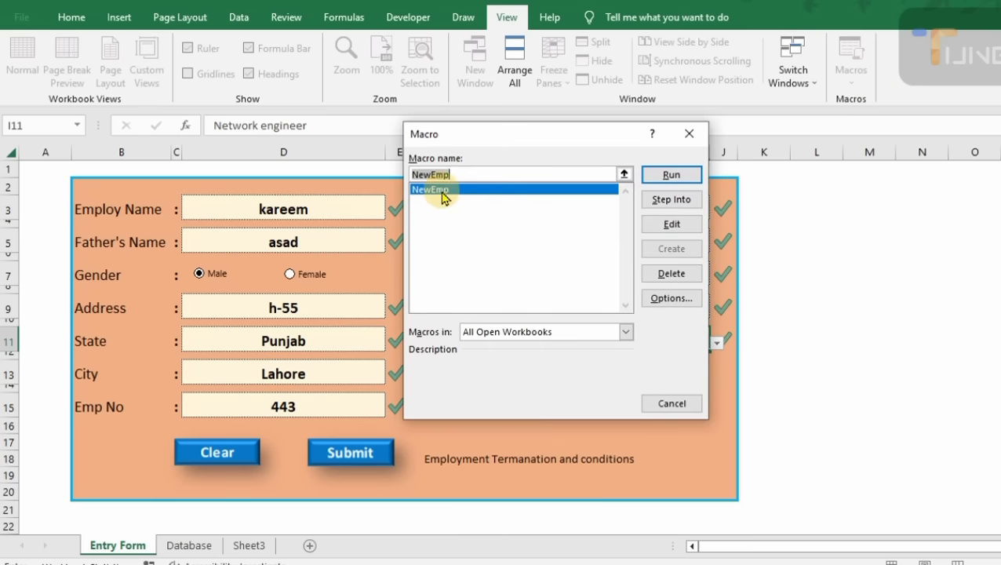
pyautogui.click(668, 176)
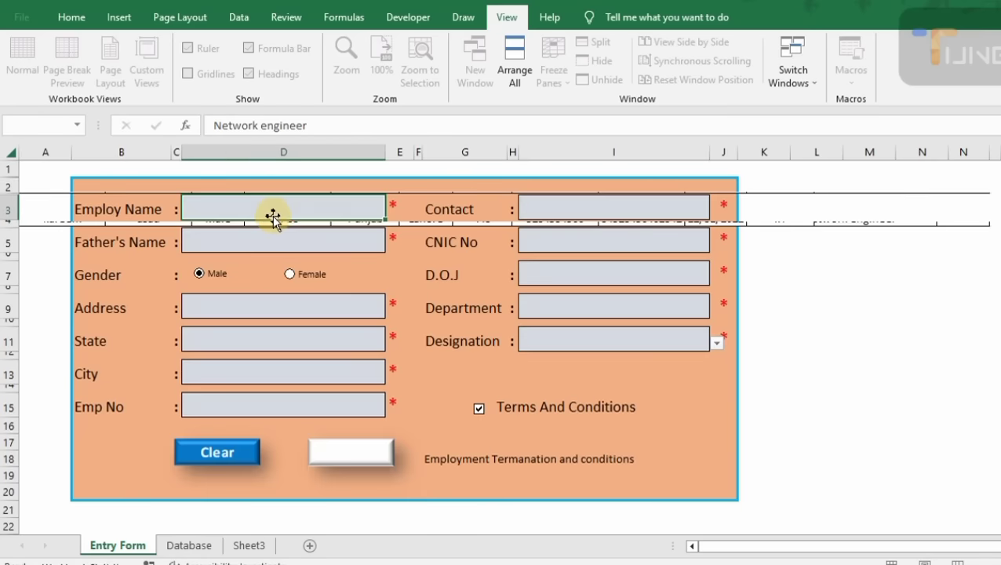
pyautogui.click(189, 545)
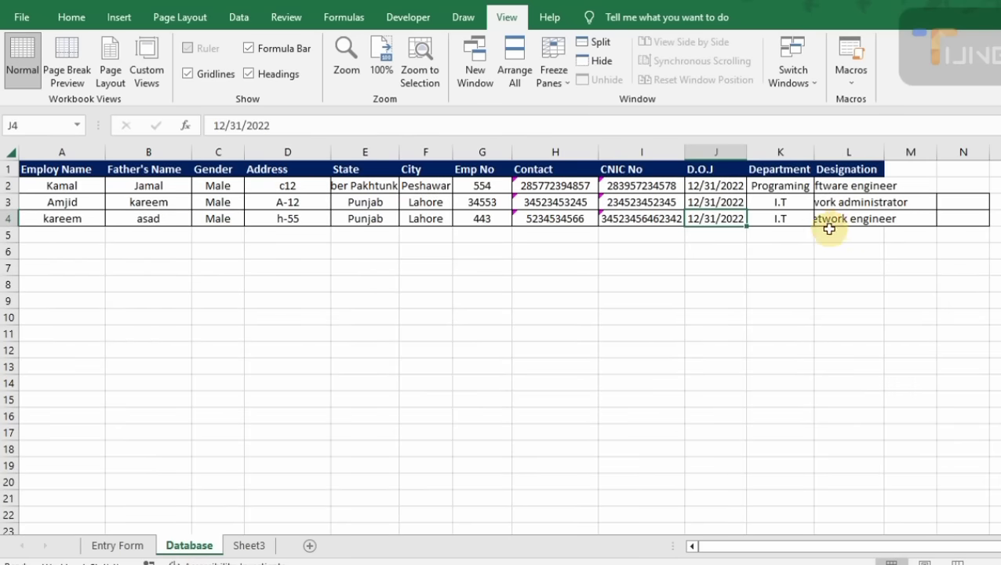
pyautogui.click(116, 553)
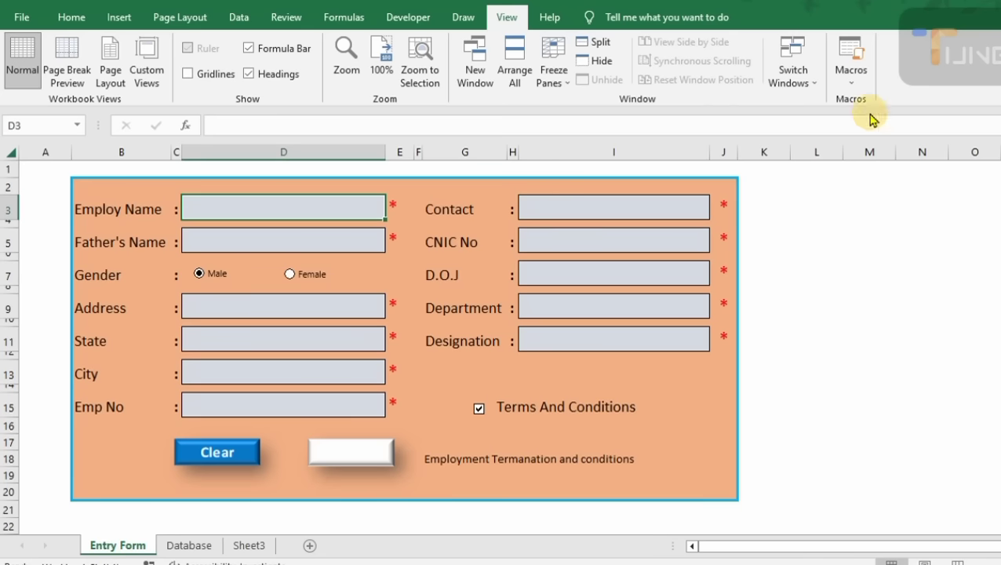
# - Assign the NewEmp macro to the Submit button picture
pyautogui.click(345, 449)
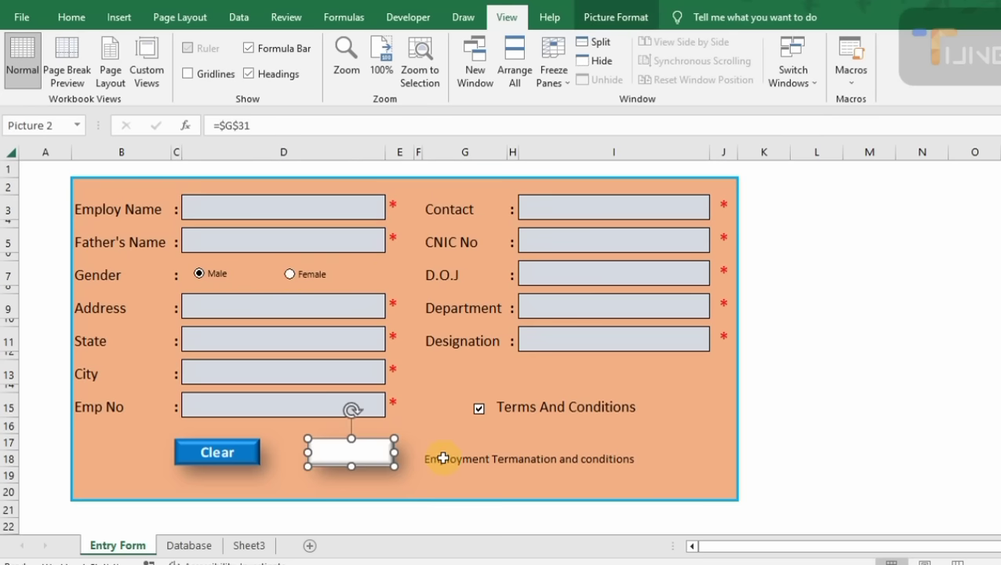
pyautogui.rightClick(338, 451)
pyautogui.click(402, 377)
pyautogui.click(467, 282)
pyautogui.click(449, 496)
pyautogui.click(413, 436)
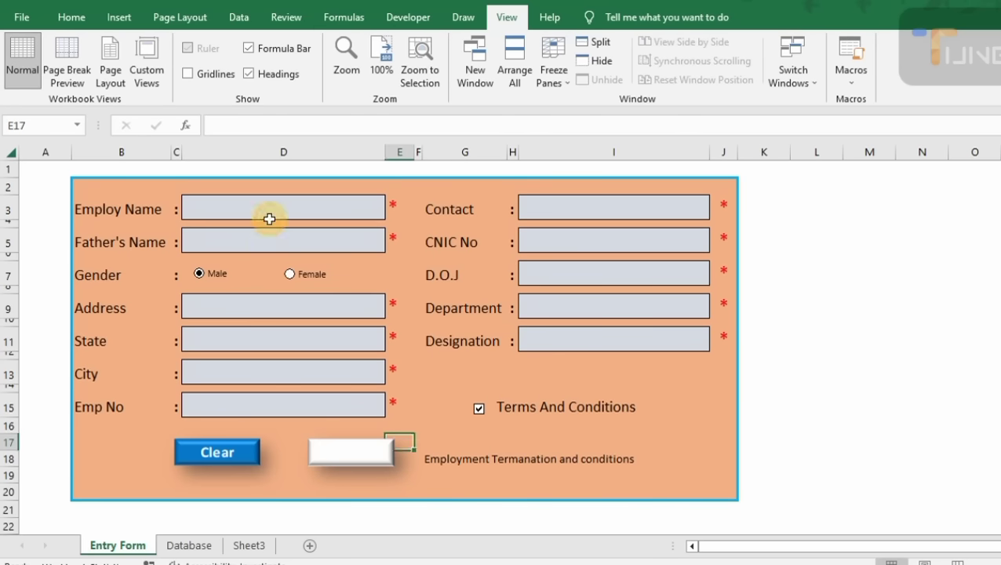
# - Enter name, father's name, address, State Khyber Pakhtunkhwa, City Peshawar and employee number
pyautogui.click(269, 214)
pyautogui.write('Ajmal')
pyautogui.click(342, 242)
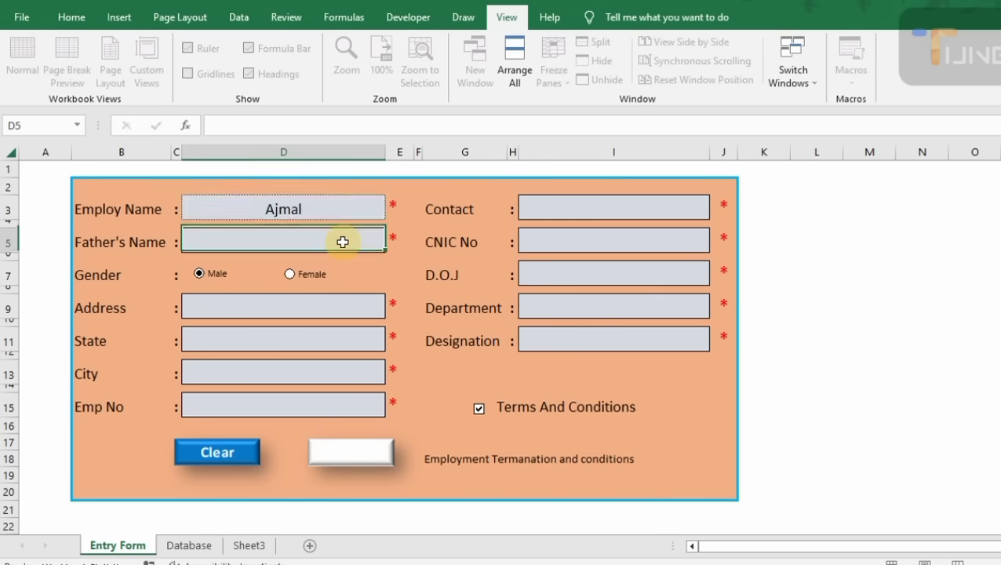
pyautogui.write('Subhan')
pyautogui.click(291, 312)
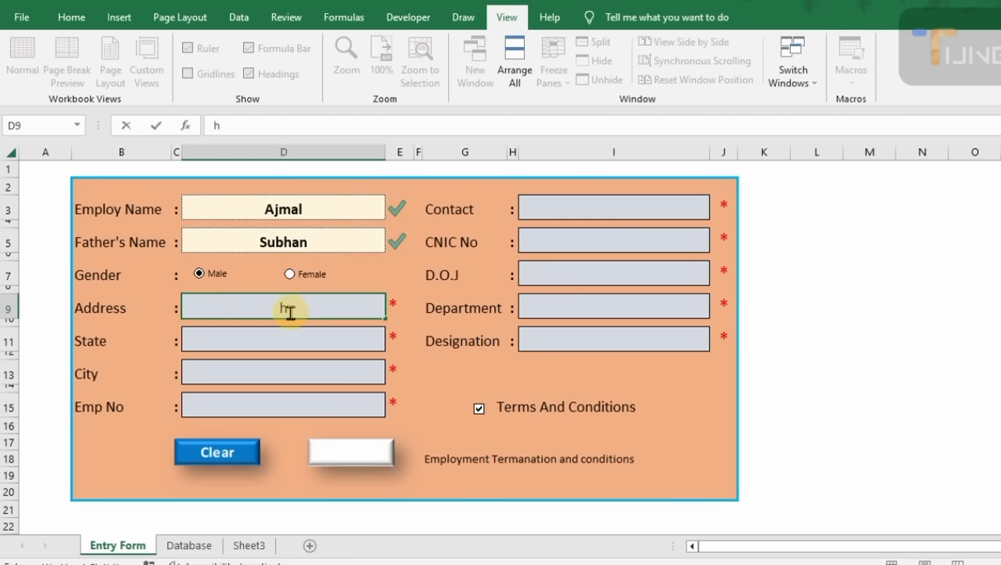
pyautogui.write('h-33')
pyautogui.click(383, 339)
pyautogui.write('Khyber Pakhtunkhwa')
pyautogui.click(330, 374)
pyautogui.write('Peshawar')
pyautogui.click(298, 408)
pyautogui.write('6')
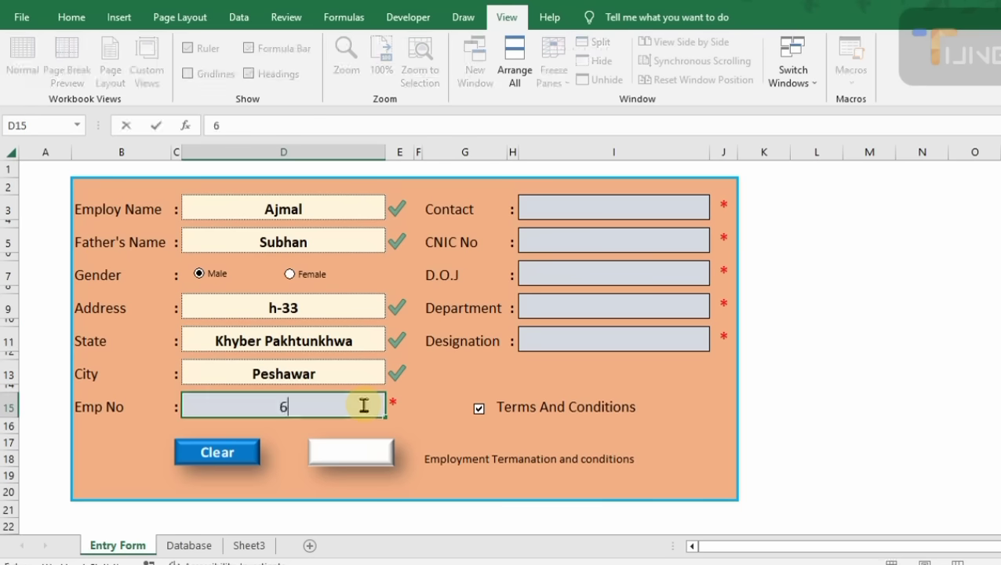
pyautogui.write('554')
# - Enter the contact number, CNIC number and joining date 12/31/2022
pyautogui.click(603, 209)
pyautogui.click(601, 248)
pyautogui.click(592, 268)
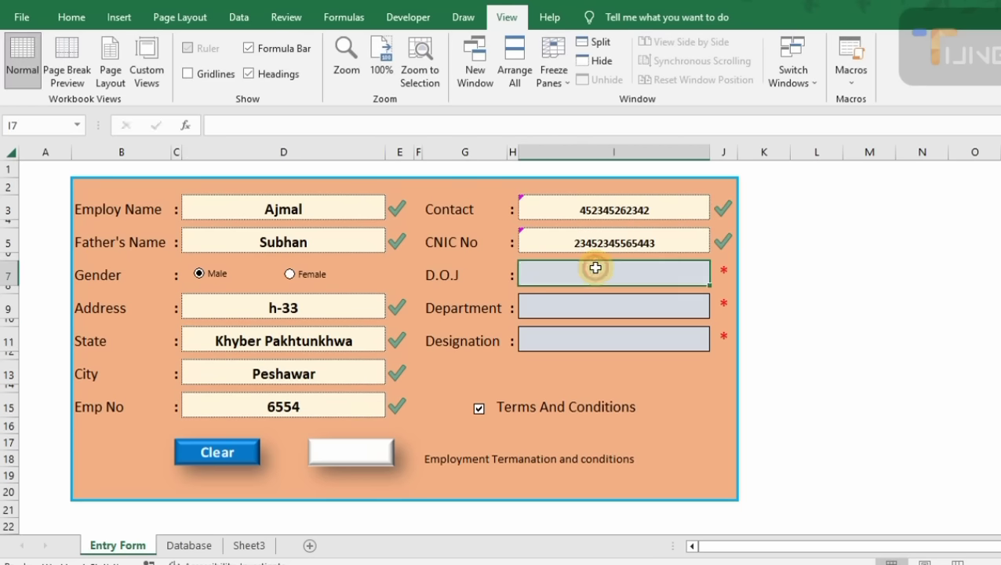
pyautogui.write('12/31/2022')
pyautogui.click(719, 309)
# - Set the department to Web Developer and designation to UI (user interface) designer
pyautogui.click(661, 335)
pyautogui.click(717, 342)
pyautogui.scroll(-5, 711, 404)
pyautogui.scroll(-2, 710, 416)
pyautogui.click(596, 408)
# - Submit the record and confirm it appears as Database row 5
pyautogui.click(340, 463)
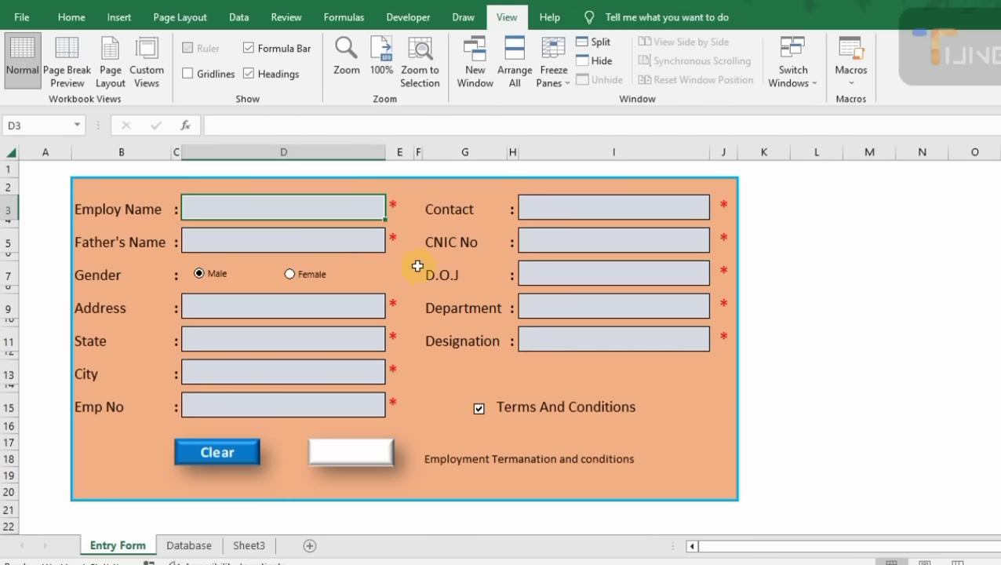
pyautogui.click(192, 547)
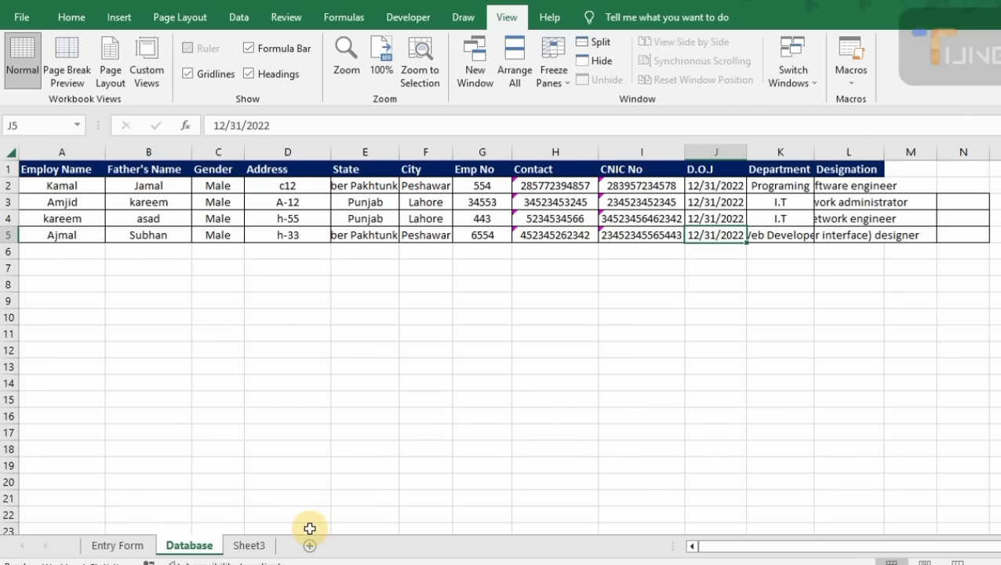
pyautogui.click(138, 550)
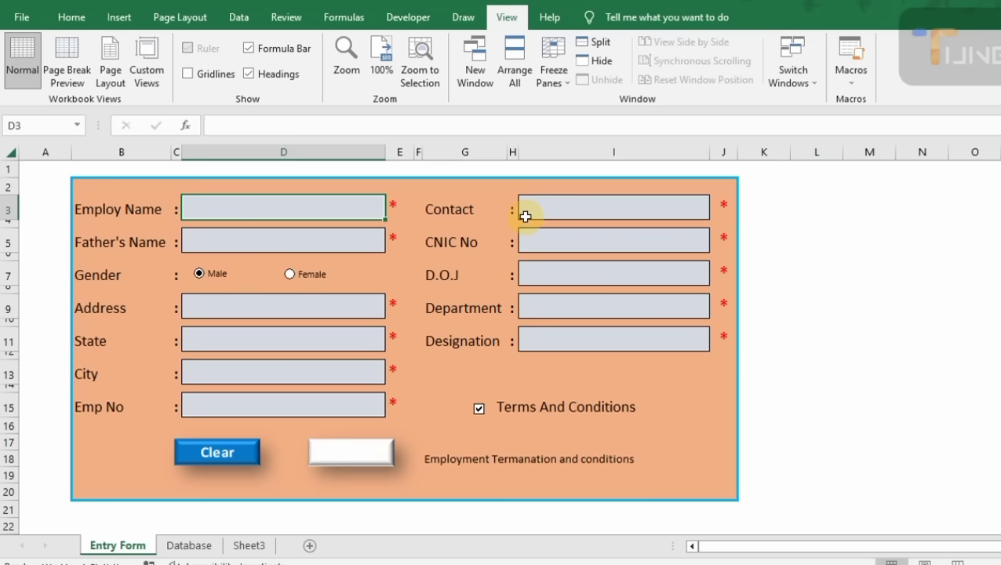
# - Enter the new employee's name, father's name and address on the form
pyautogui.keyDown('ctrl'); pyautogui.click(206, 453); pyautogui.keyUp('ctrl')
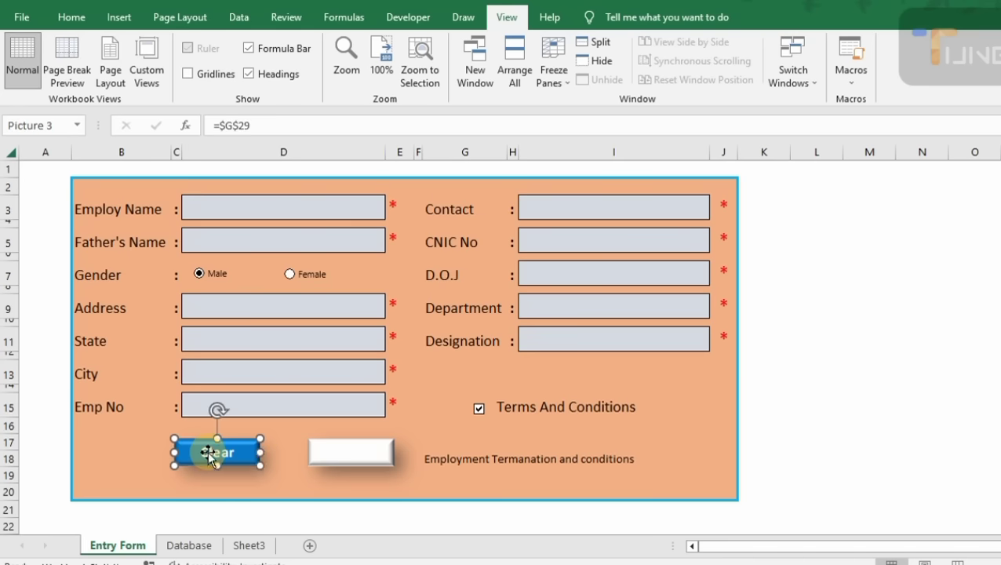
pyautogui.click(272, 208)
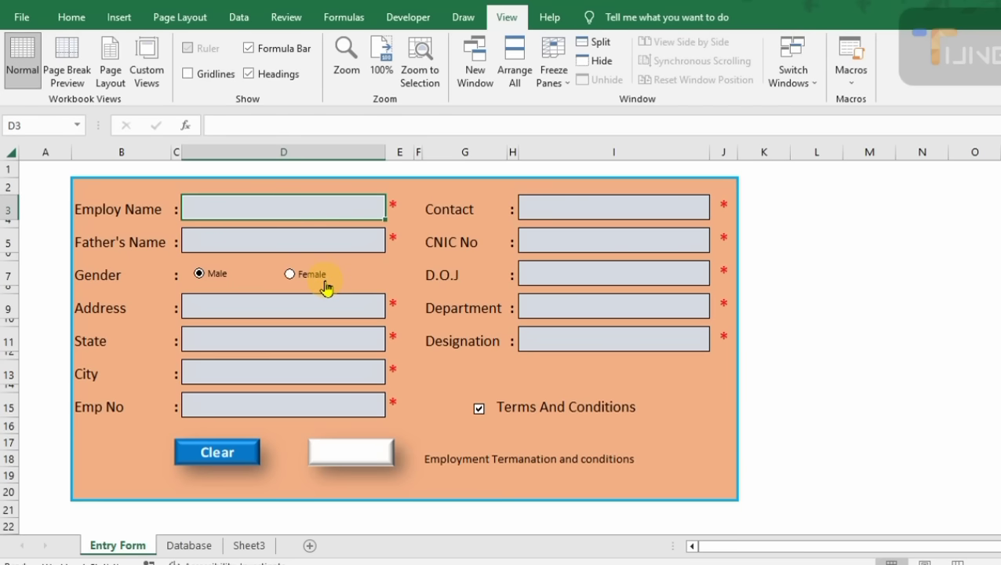
pyautogui.write('Akram')
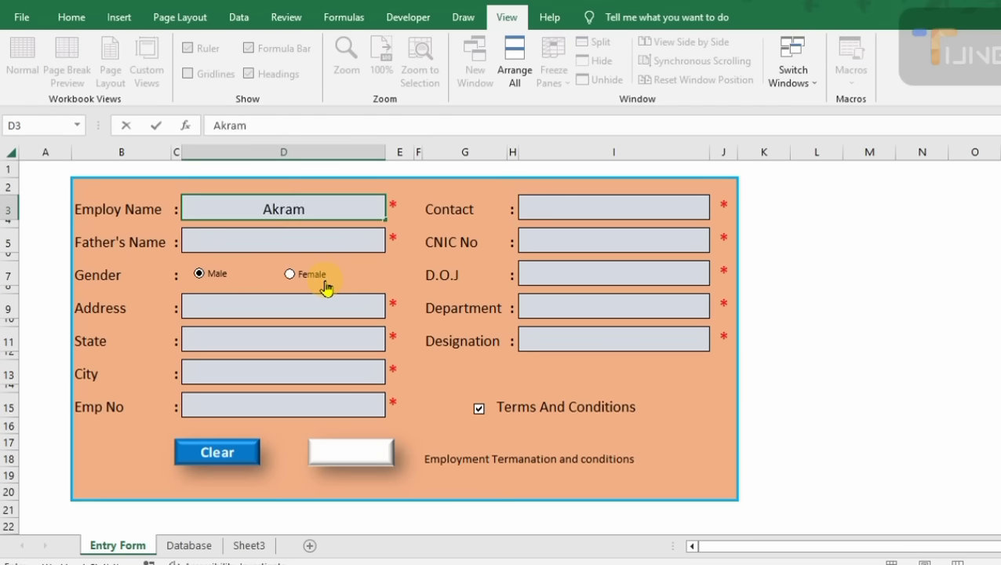
pyautogui.click(322, 245)
pyautogui.write('Saeed')
pyautogui.click(251, 315)
pyautogui.doubleClick(277, 316)
pyautogui.write('G-10')
pyautogui.press('Return')
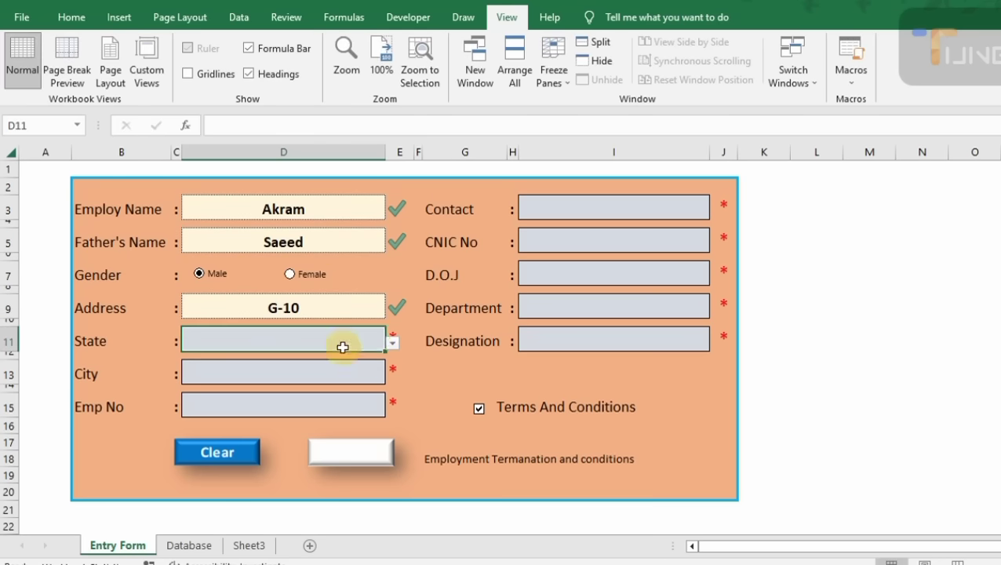
# - Fill in the employee number, contact, CNIC number and joining date 12/31/2022
pyautogui.click(386, 340)
pyautogui.click(201, 375)
pyautogui.write('4433')
pyautogui.press('Return')
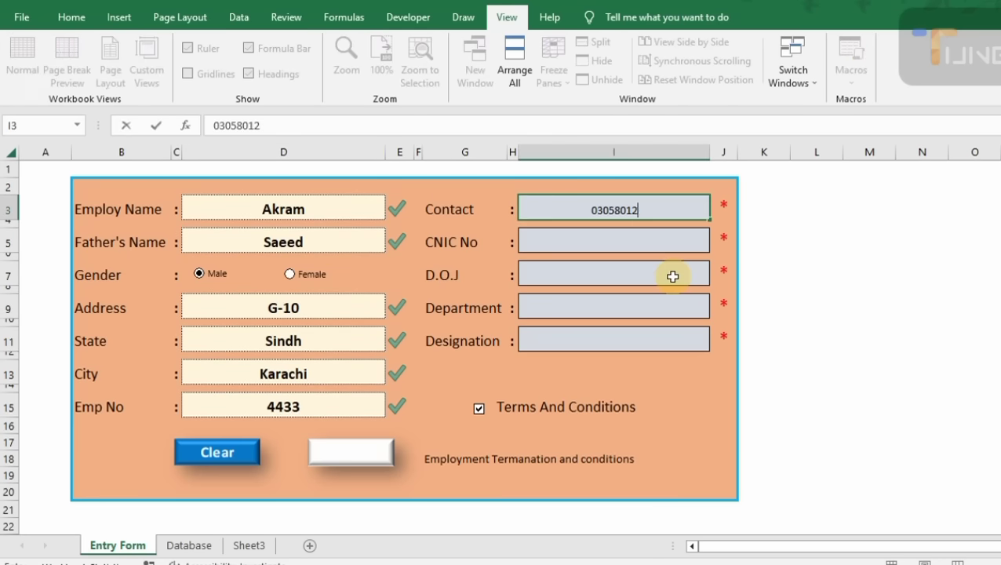
pyautogui.click(633, 237)
pyautogui.press('Return')
pyautogui.write('12/31/2022')
pyautogui.press('Return')
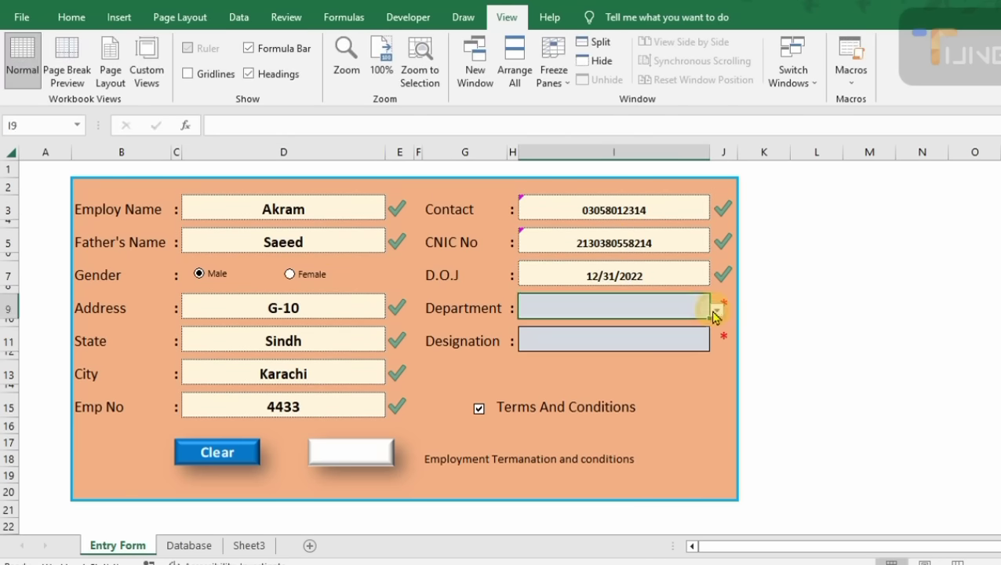
# - Choose I.T as Department and Software engineer as Designation
pyautogui.click(716, 342)
pyautogui.moveTo(714, 365); pyautogui.dragTo(720, 422)
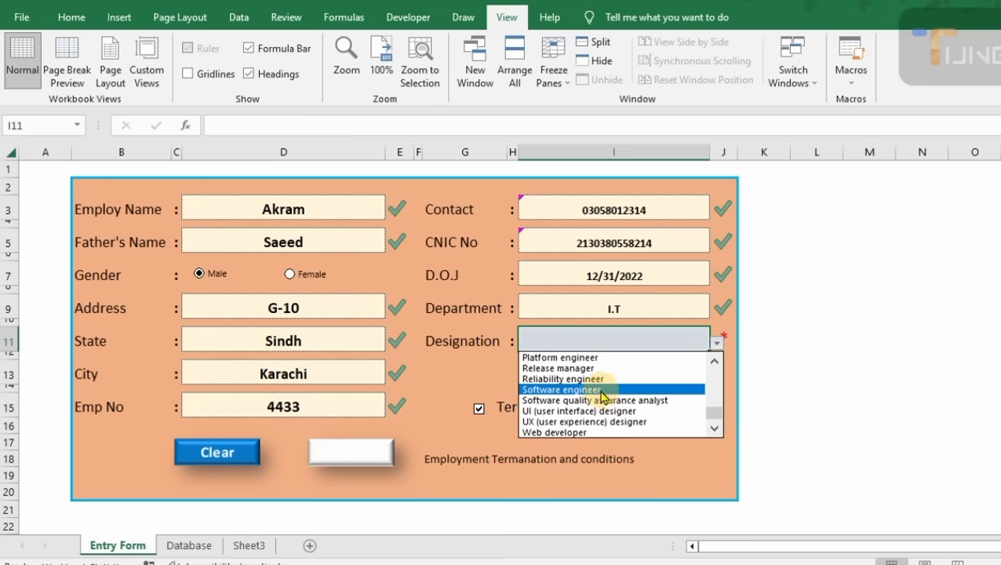
pyautogui.click(604, 389)
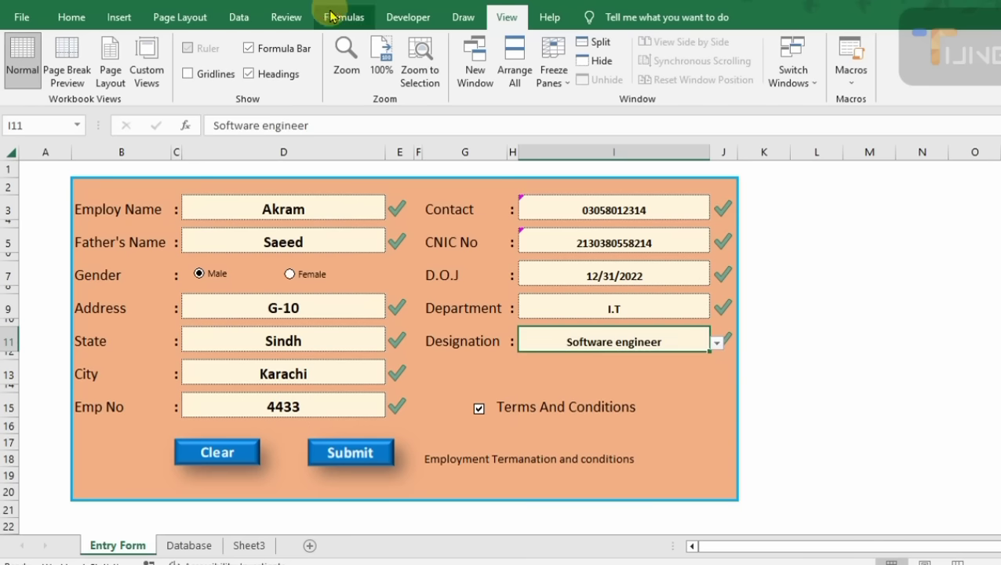
pyautogui.click(409, 17)
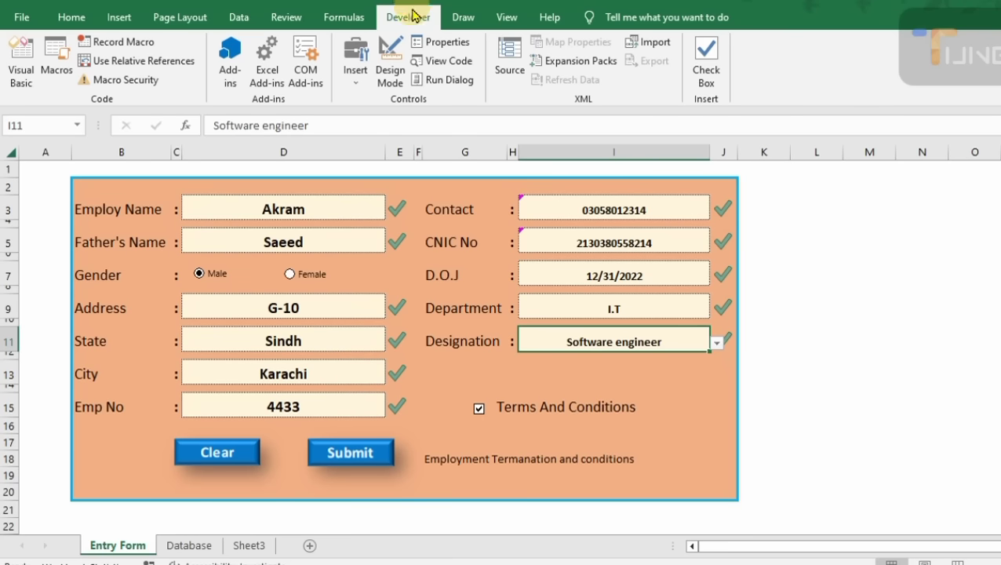
# - Start recording a macro and select the Employ Name, Father's Name, Address, State, City and Emp No cells
pyautogui.click(106, 40)
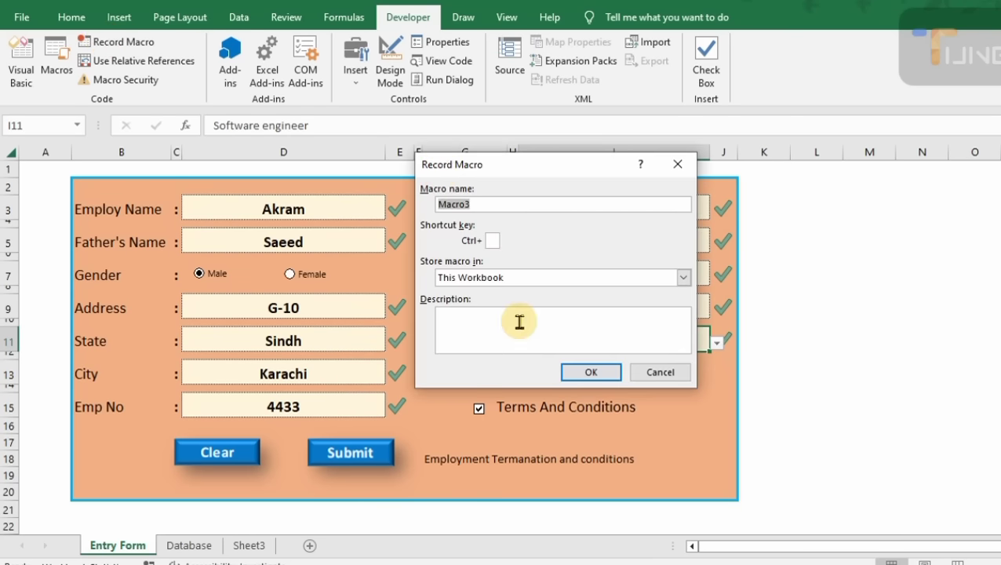
pyautogui.click(592, 373)
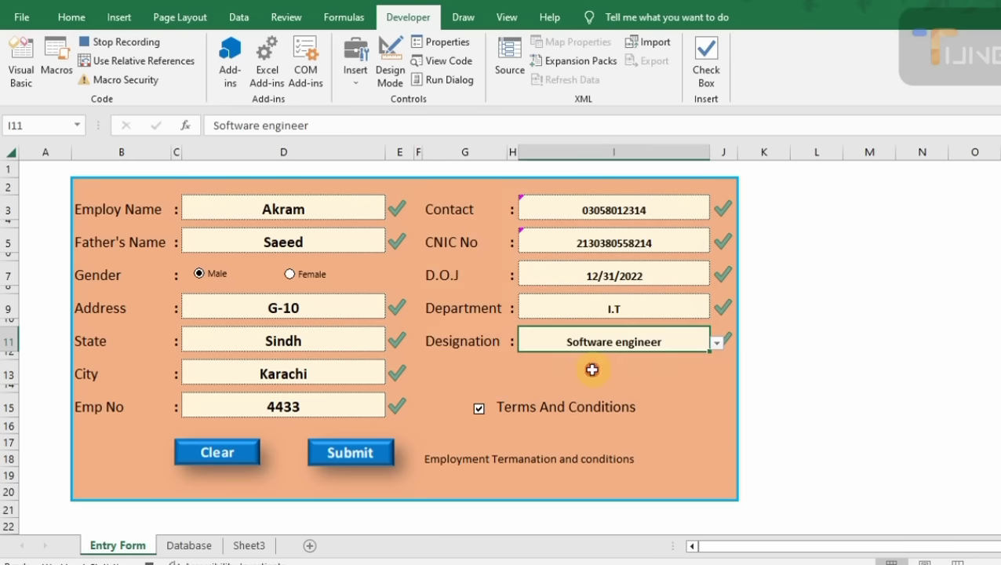
pyautogui.keyDown('ctrl'); pyautogui.click(298, 209); pyautogui.keyUp('ctrl')
pyautogui.keyDown('ctrl'); pyautogui.click(304, 243); pyautogui.keyUp('ctrl')
pyautogui.keyDown('ctrl'); pyautogui.click(301, 306); pyautogui.keyUp('ctrl')
pyautogui.keyDown('ctrl'); pyautogui.click(305, 343); pyautogui.keyUp('ctrl')
pyautogui.keyDown('ctrl'); pyautogui.click(303, 375); pyautogui.keyUp('ctrl')
pyautogui.keyDown('ctrl'); pyautogui.click(303, 407); pyautogui.keyUp('ctrl')
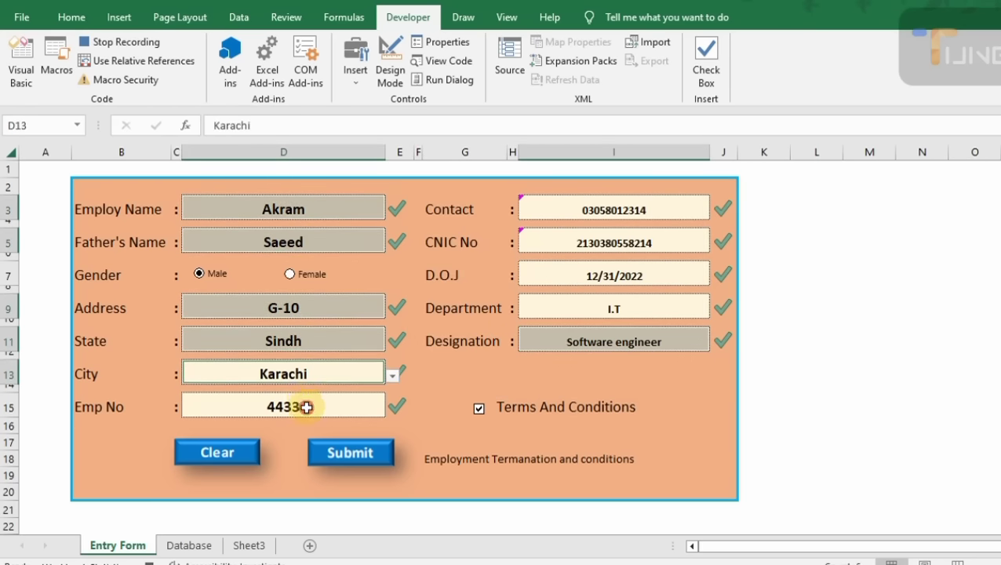
# - Add Contact, CNIC No, D.O.J, Department and Designation to the selection, delete their contents, reselect Employ Name
pyautogui.keyDown('ctrl'); pyautogui.click(652, 207); pyautogui.keyUp('ctrl')
pyautogui.keyDown('ctrl'); pyautogui.click(643, 243); pyautogui.keyUp('ctrl')
pyautogui.keyDown('ctrl'); pyautogui.click(632, 276); pyautogui.keyUp('ctrl')
pyautogui.keyDown('ctrl'); pyautogui.click(630, 308); pyautogui.keyUp('ctrl')
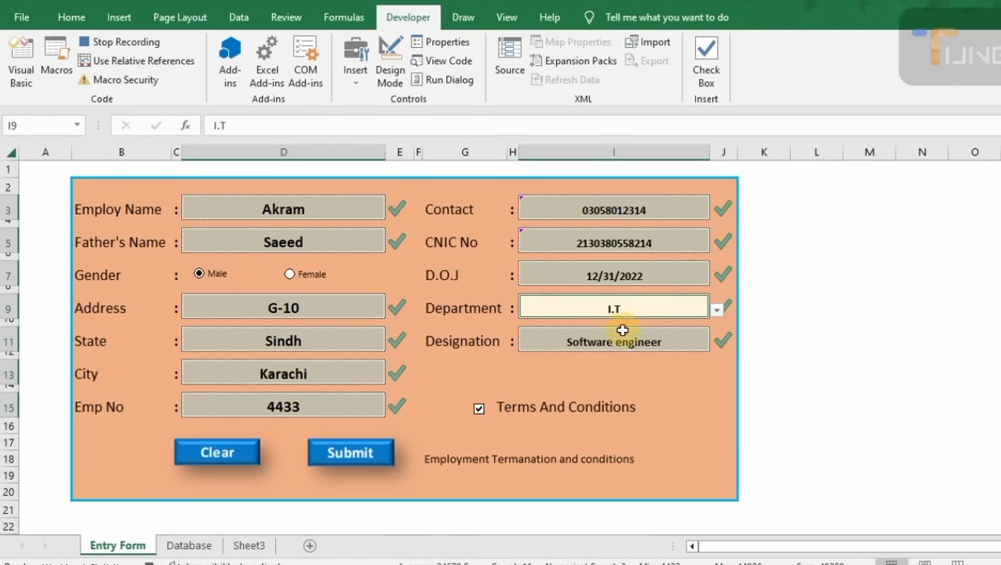
pyautogui.keyDown('ctrl'); pyautogui.click(616, 339); pyautogui.keyUp('ctrl')
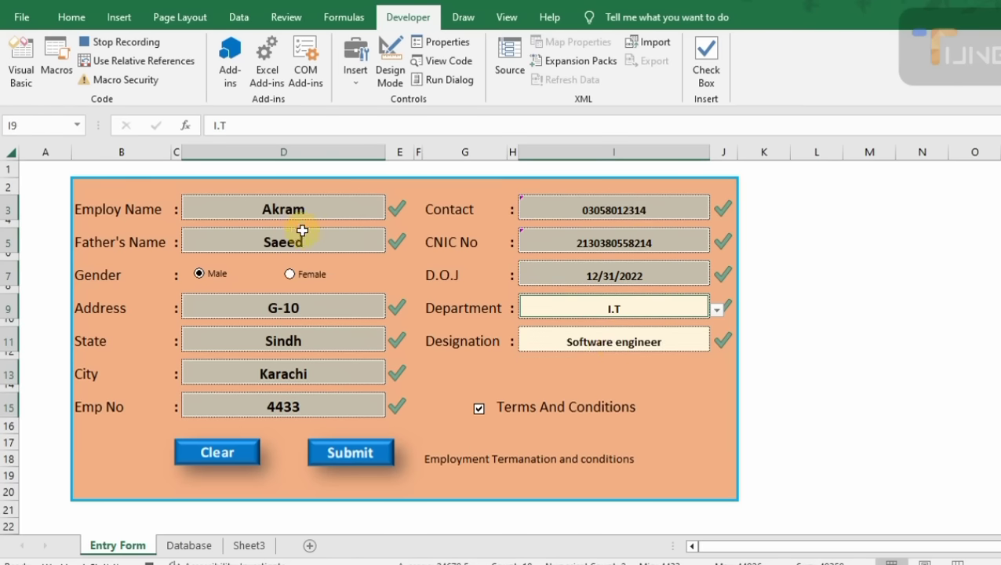
pyautogui.press('Delete')
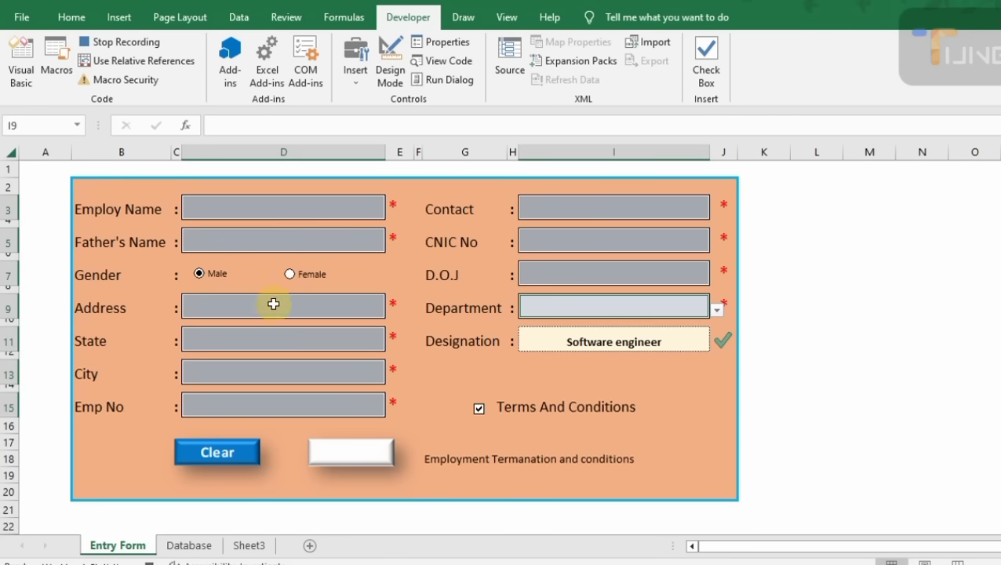
pyautogui.click(219, 205)
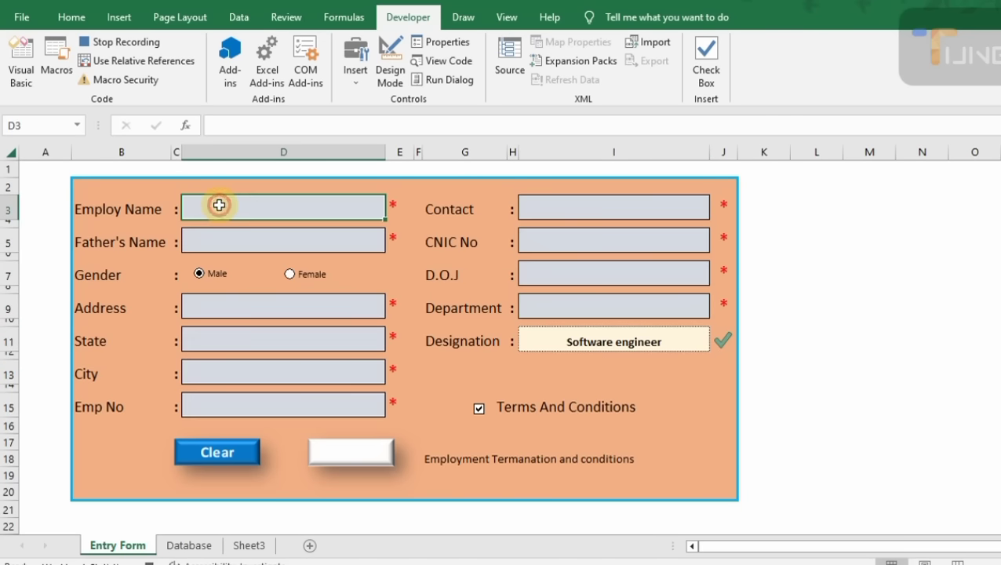
pyautogui.keyDown('ctrl'); pyautogui.click(227, 454); pyautogui.keyUp('ctrl')
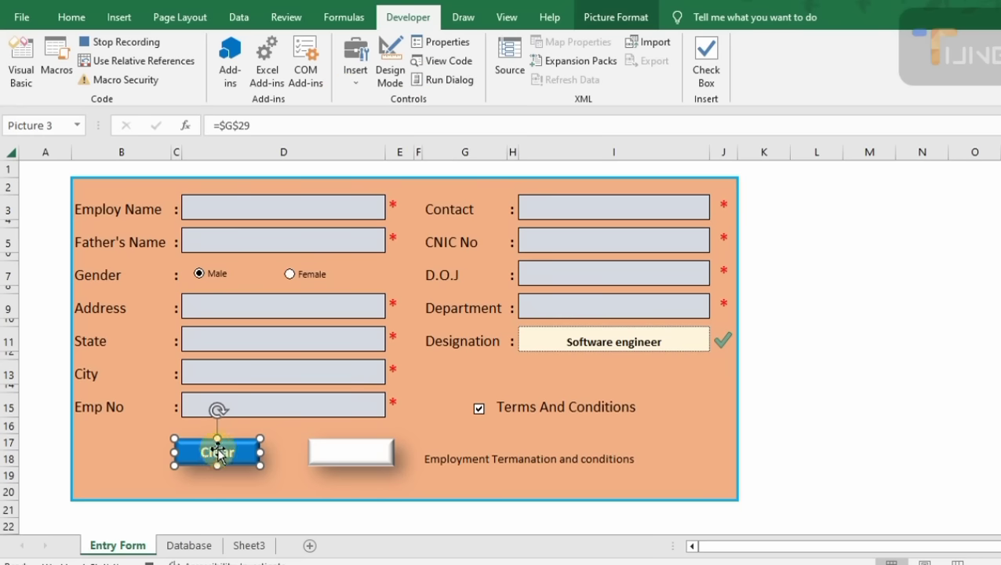
# - Undo the accidental move of the Clear picture and stop the form-clearing macro recording
pyautogui.moveTo(219, 453); pyautogui.dragTo(258, 453)
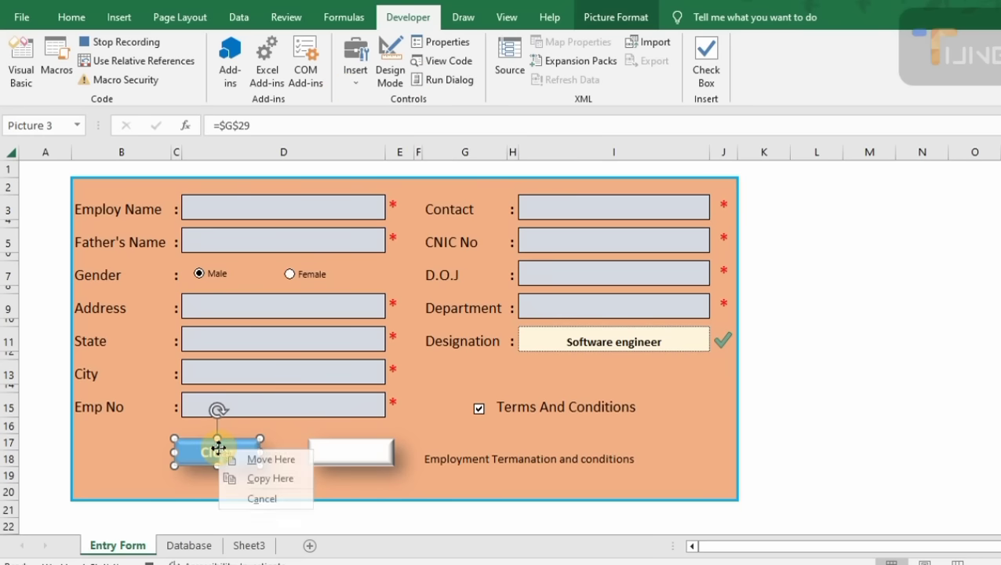
pyautogui.click(206, 448)
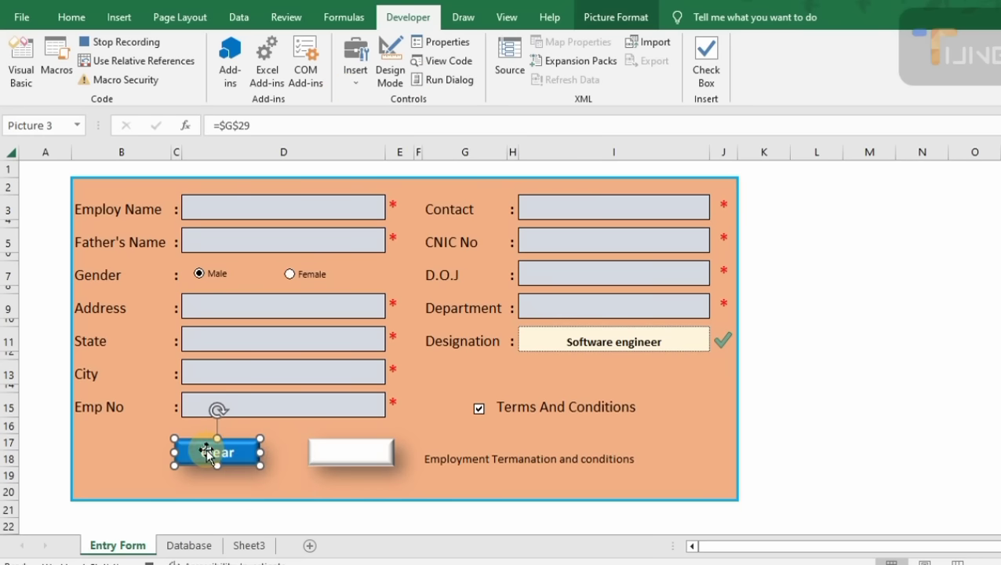
pyautogui.click(116, 41)
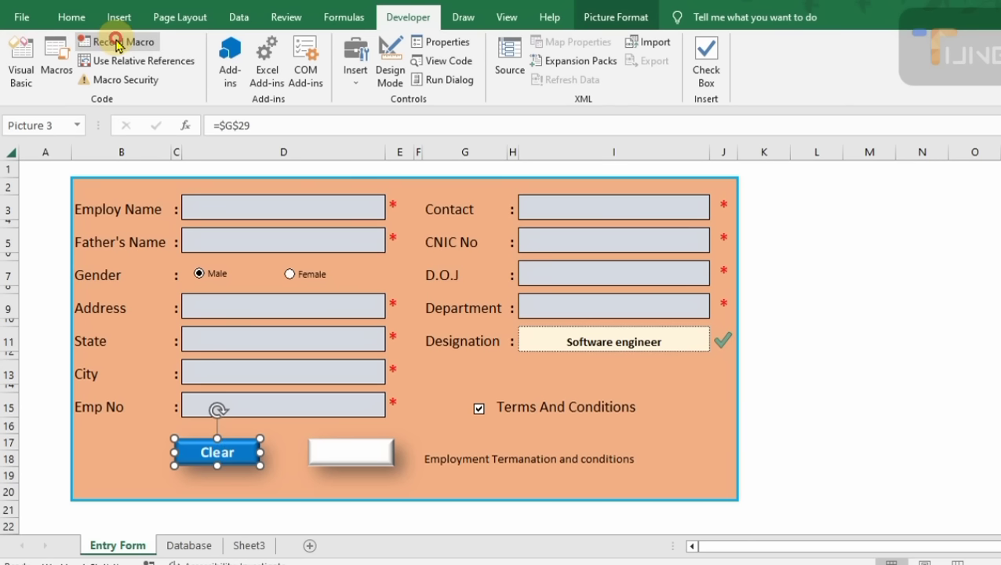
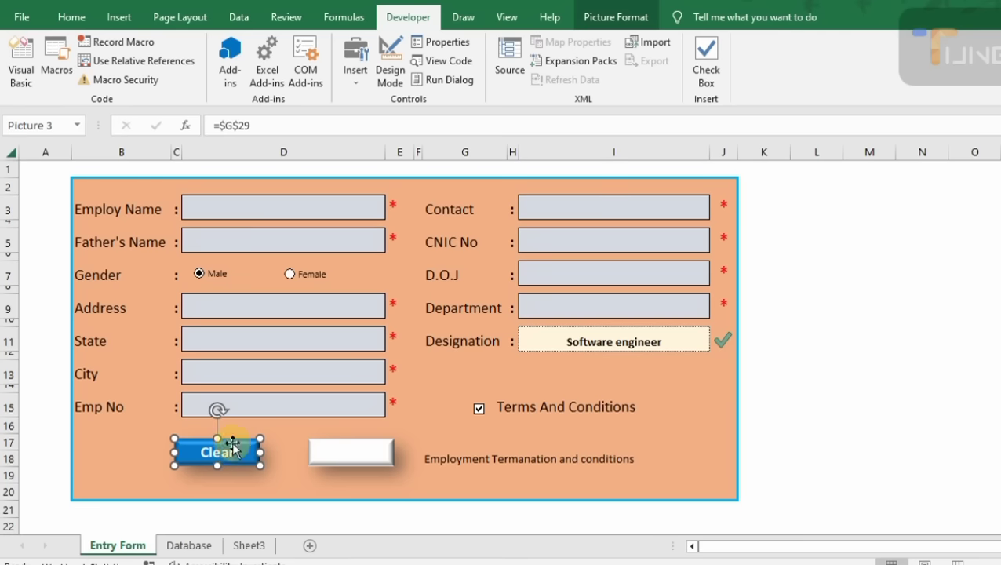
# - Assign Macro3 to the Clear button picture on the Entry Form sheet
pyautogui.rightClick(235, 454)
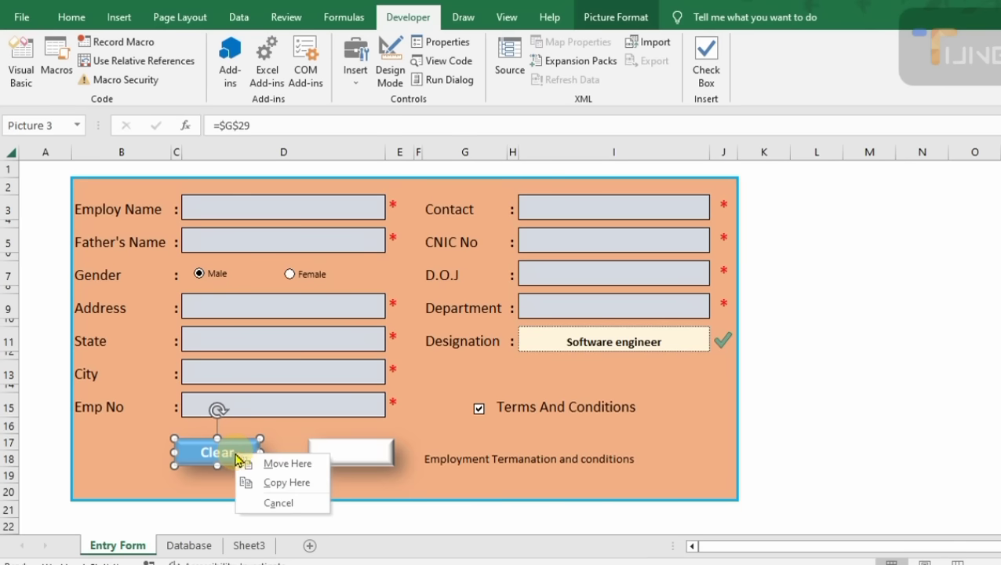
pyautogui.click(176, 450)
pyautogui.click(147, 448)
pyautogui.click(214, 451)
pyautogui.rightClick(219, 454)
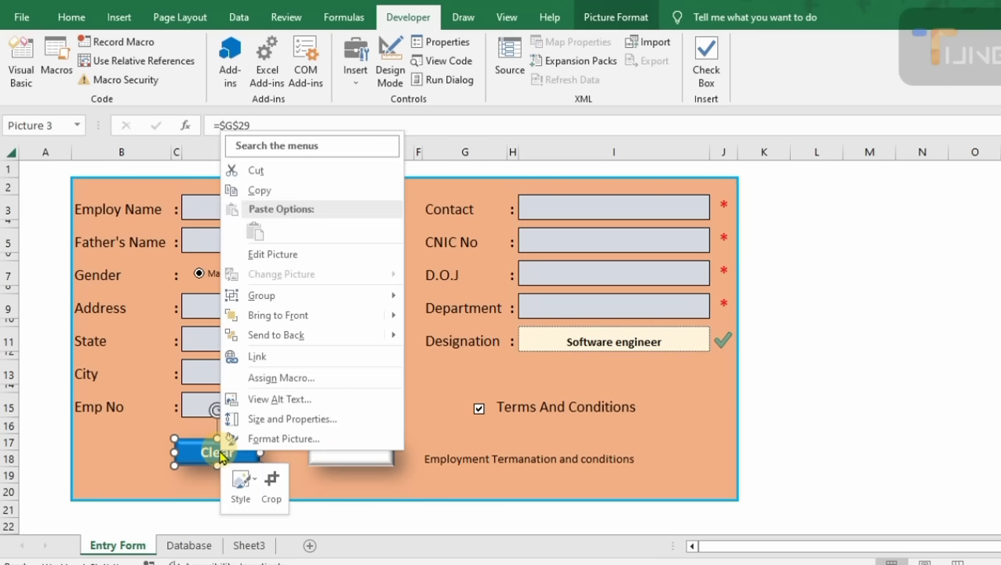
pyautogui.click(281, 379)
pyautogui.click(150, 286)
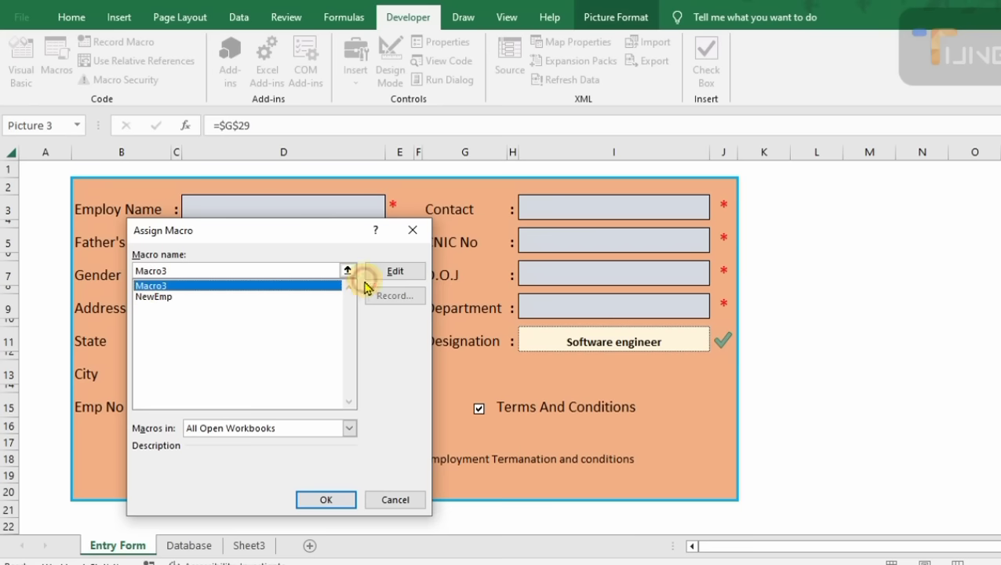
pyautogui.click(328, 499)
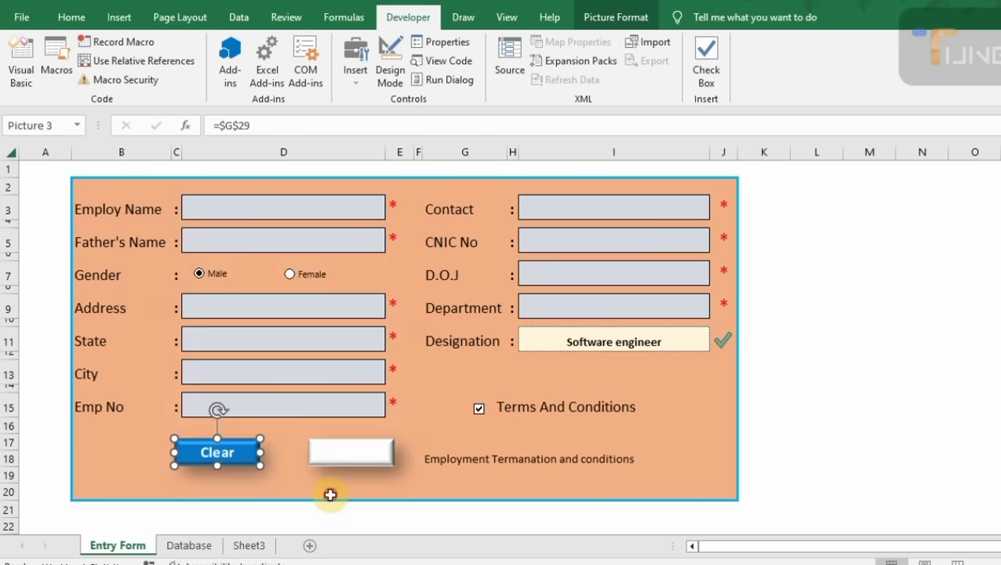
pyautogui.click(254, 204)
# - Fill the form with test data: a dummy name, State Punjab, City Lahore, Emp No a34
pyautogui.write('fsdf asdf asf')
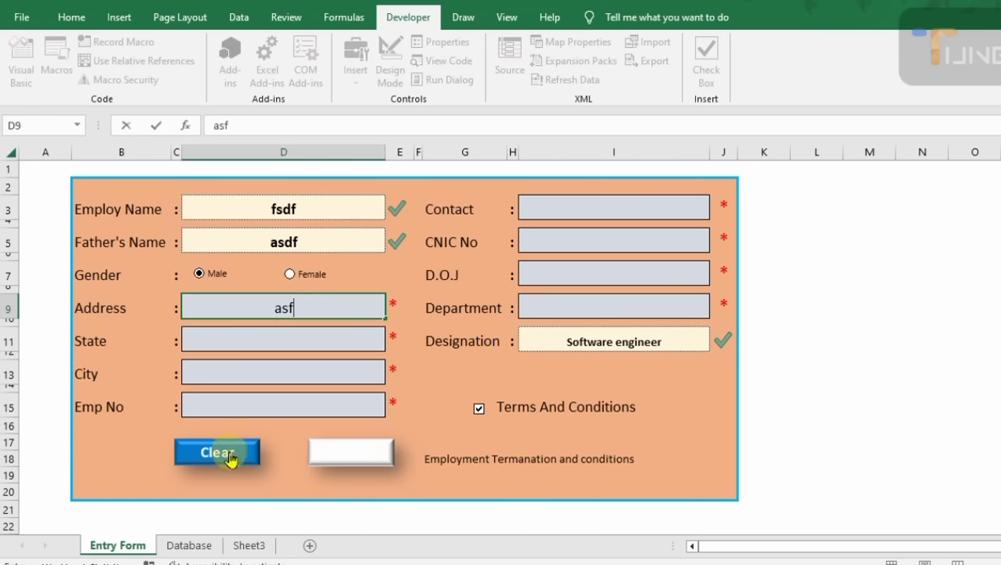
pyautogui.write(' asdf')
pyautogui.press('BackSpace')
pyautogui.press('BackSpace')
pyautogui.press('BackSpace')
pyautogui.click(391, 342)
pyautogui.click(377, 364)
pyautogui.click(391, 375)
pyautogui.click(366, 408)
pyautogui.click(361, 373)
pyautogui.click(391, 375)
pyautogui.click(208, 400)
pyautogui.click(365, 407)
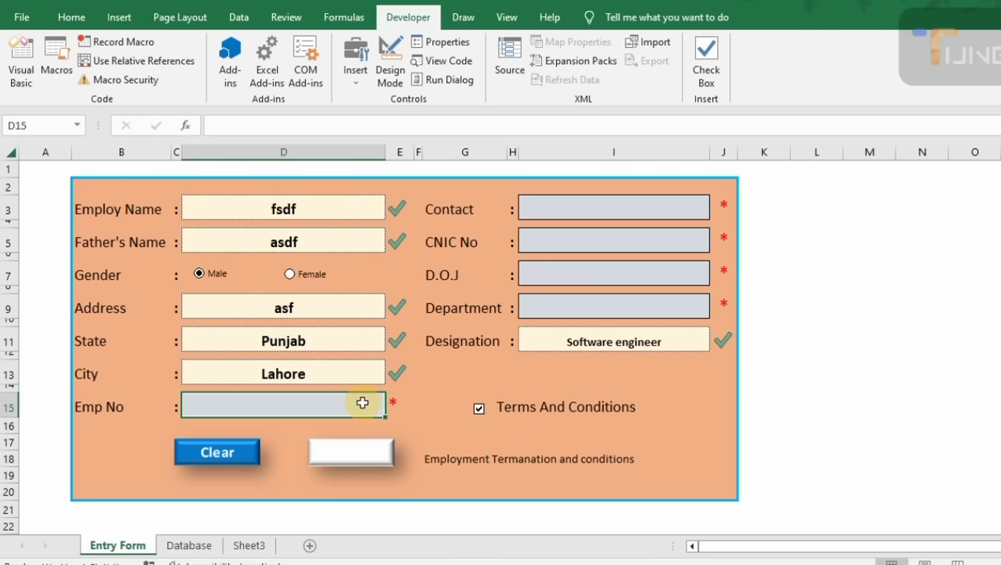
pyautogui.write('a34')
# - Run the Clear button to empty the test entries from the form
pyautogui.click(223, 452)
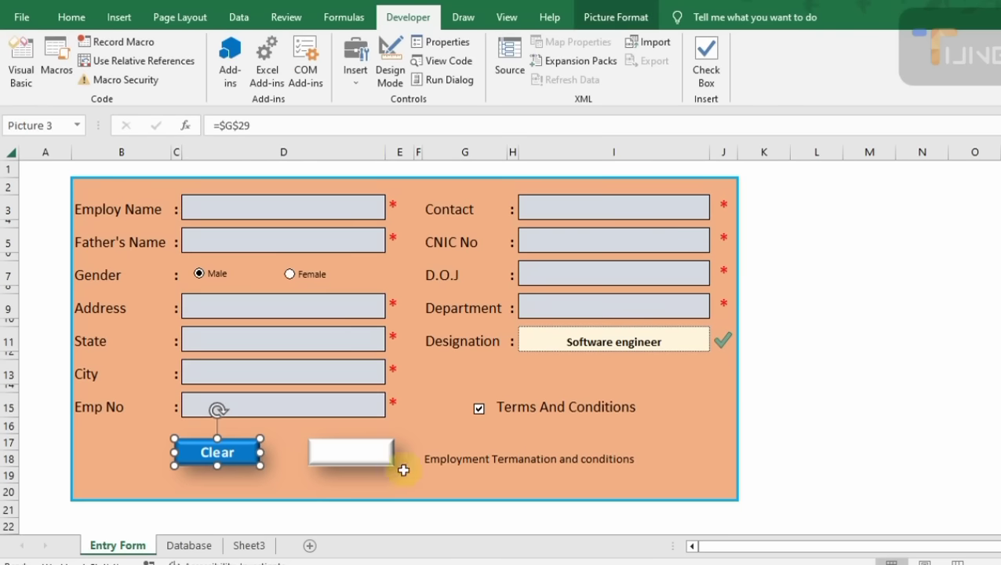
pyautogui.click(608, 404)
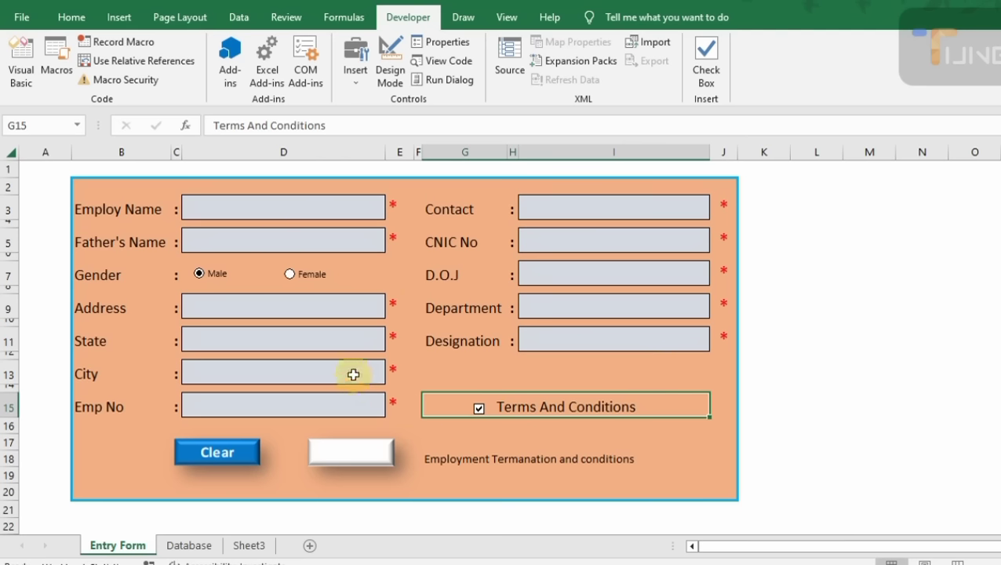
pyautogui.click(249, 208)
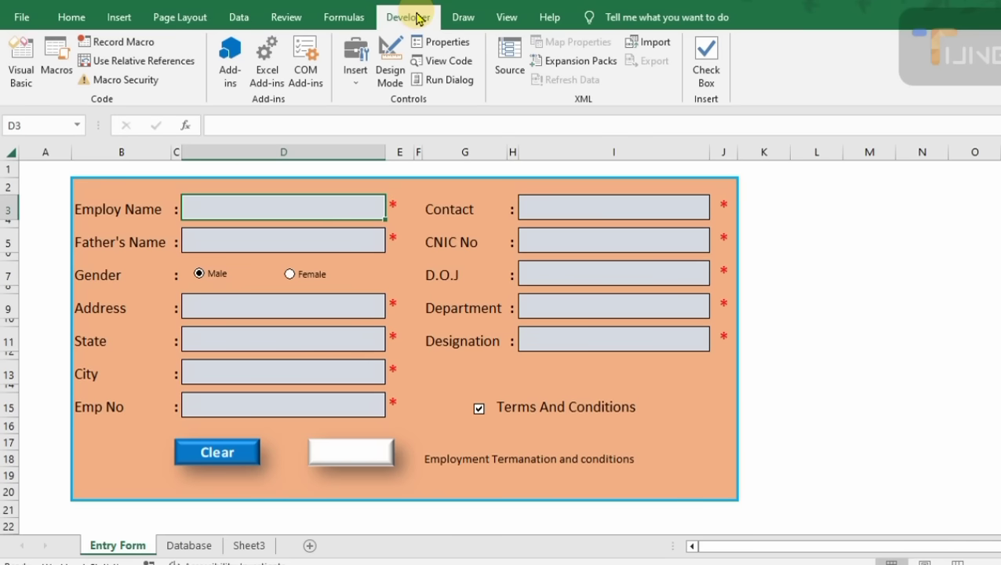
# - In Module1, add Application.ScreenUpdating = False as the first line of Macro3
pyautogui.click(22, 63)
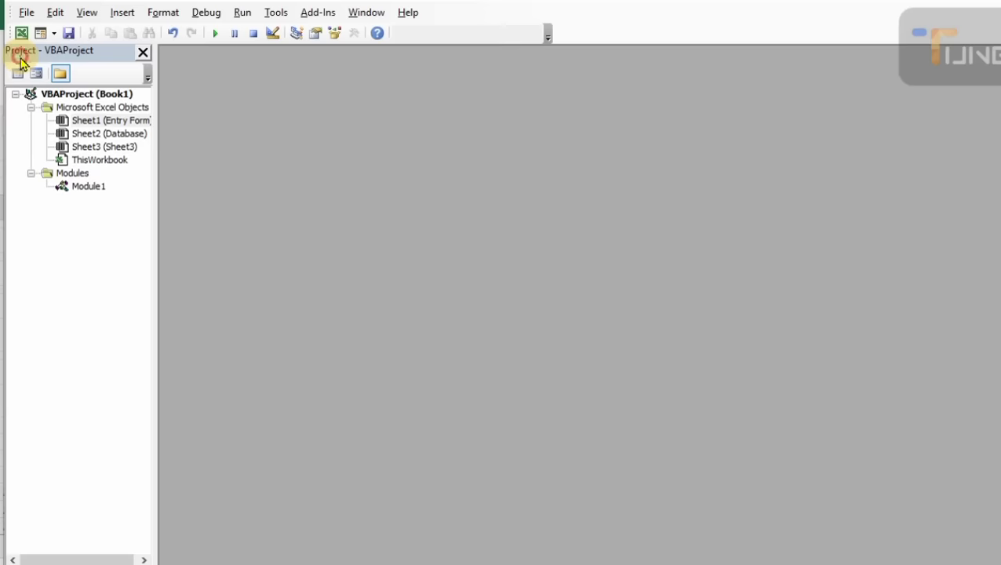
pyautogui.doubleClick(97, 188)
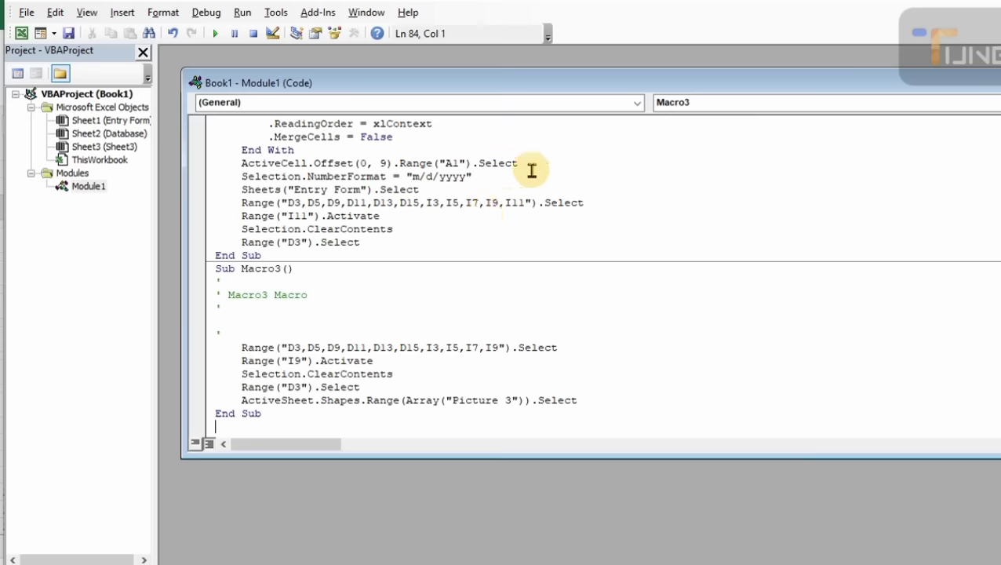
pyautogui.press('Up')
pyautogui.press('Up')
pyautogui.press('Up')
pyautogui.press('End')
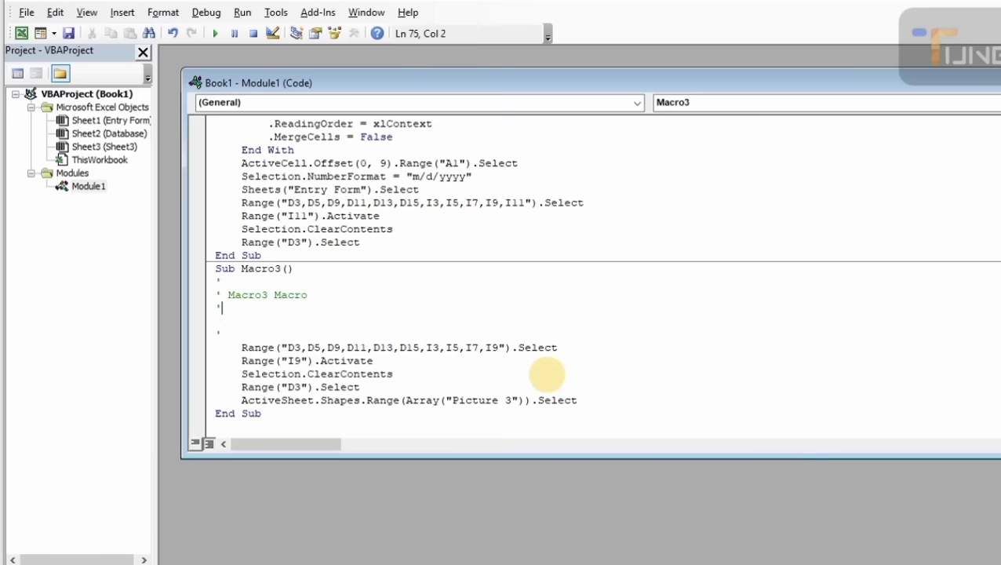
pyautogui.press('Down')
pyautogui.press('End')
pyautogui.press('Return')
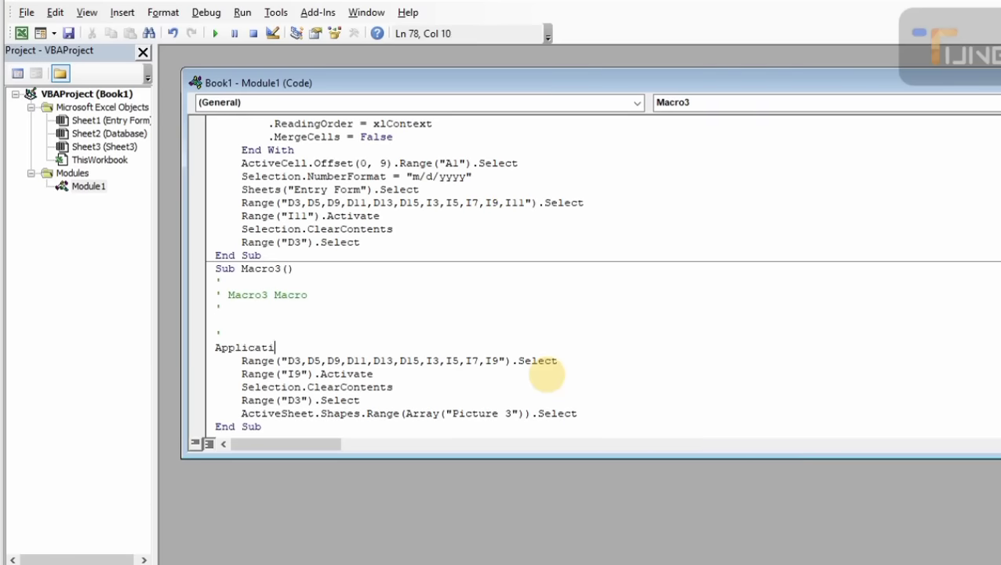
pyautogui.write('on.Scr')
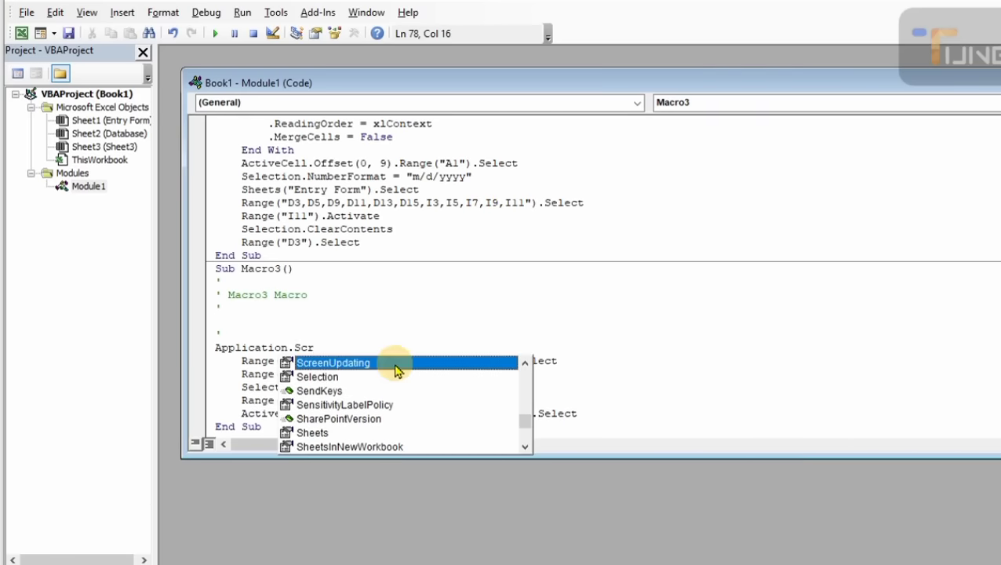
pyautogui.doubleClick(395, 362)
pyautogui.write('=')
pyautogui.doubleClick(408, 363)
pyautogui.write('Emp Entry form')
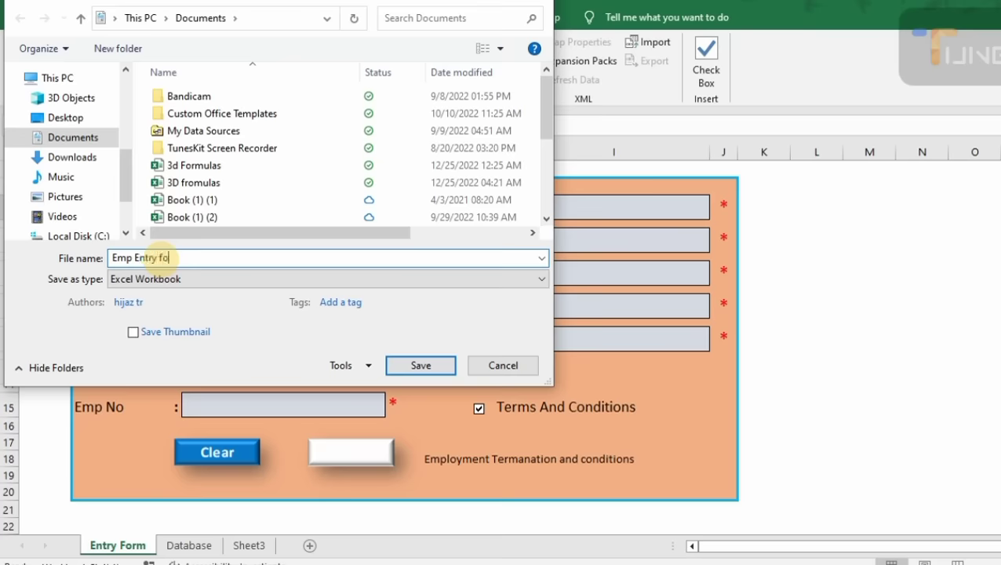
# - Save as an Excel Macro-Enabled Workbook in the Data Entry Form folder on Local Disk (E:)
pyautogui.click(540, 280)
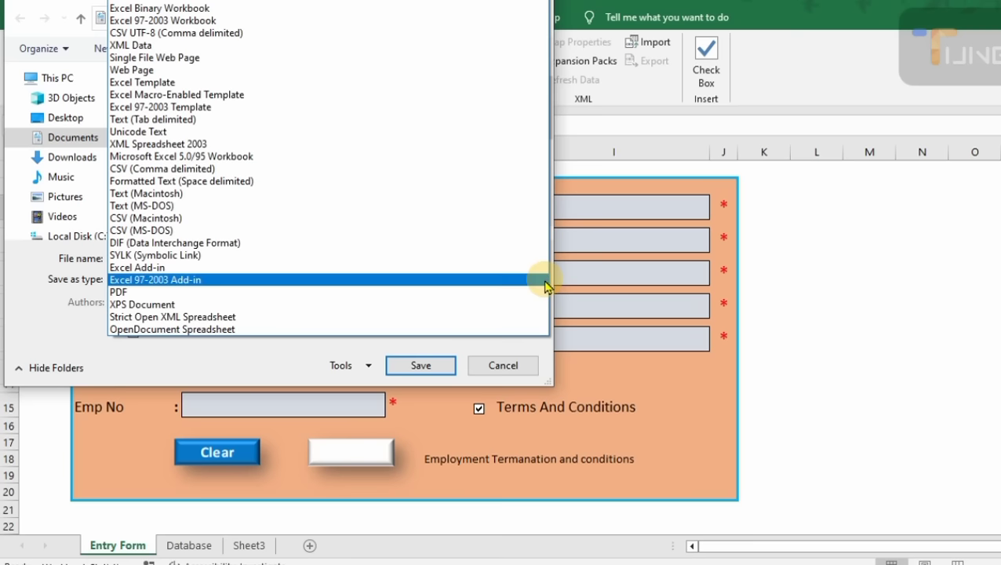
pyautogui.click(213, 2)
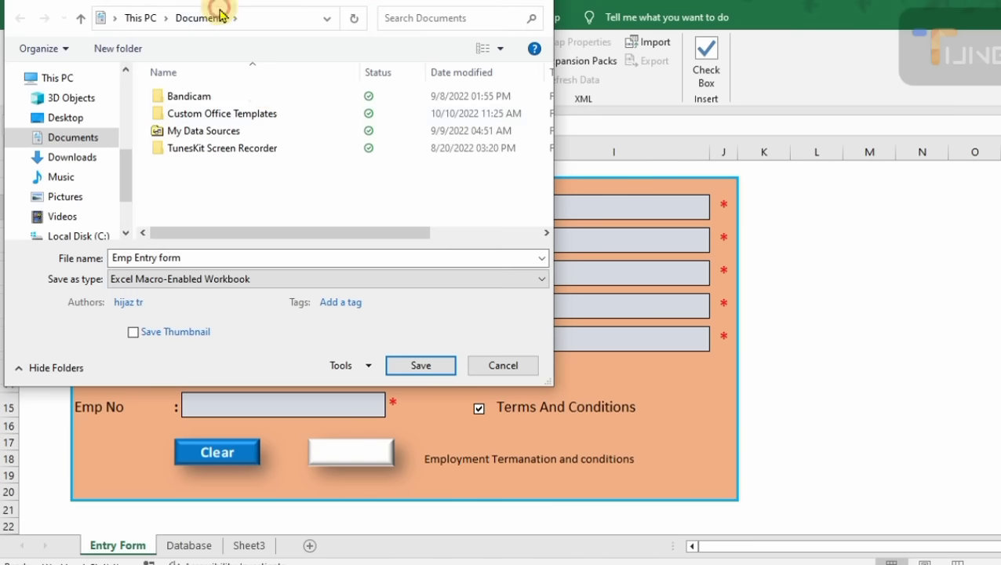
pyautogui.scroll(-2, 126, 211)
pyautogui.scroll(-1, 125, 210)
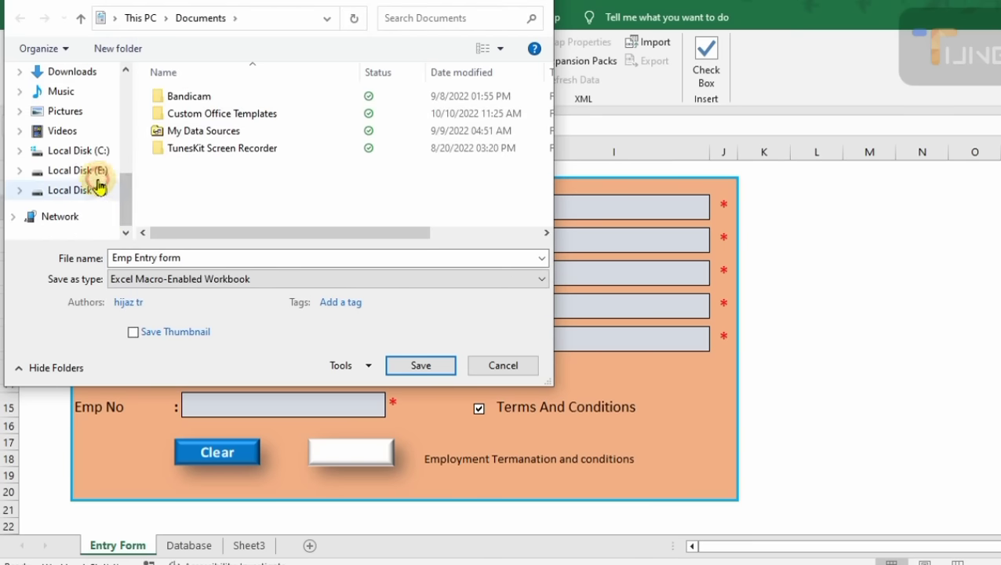
pyautogui.click(92, 179)
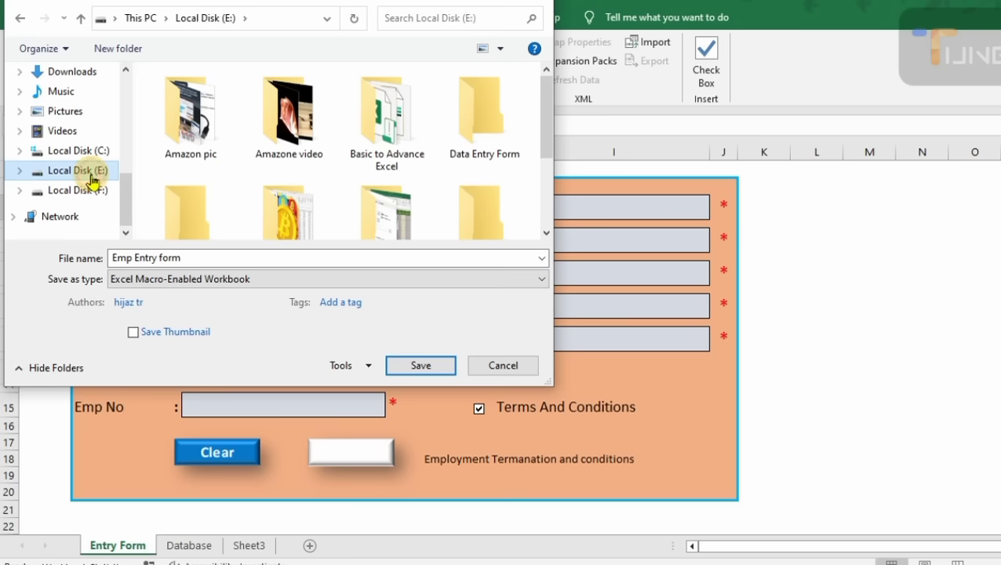
pyautogui.scroll(-1, 542, 136)
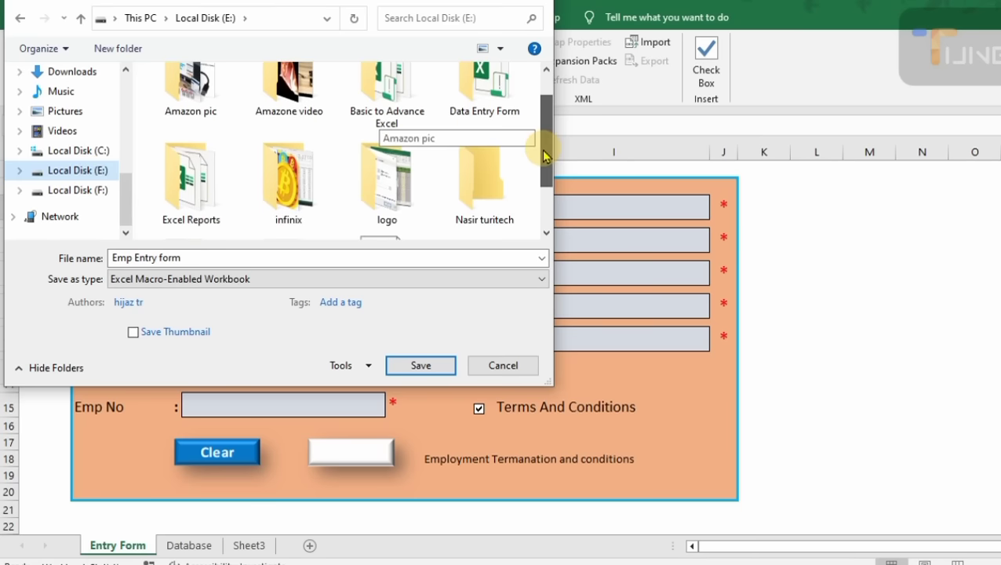
pyautogui.click(485, 110)
pyautogui.click(428, 370)
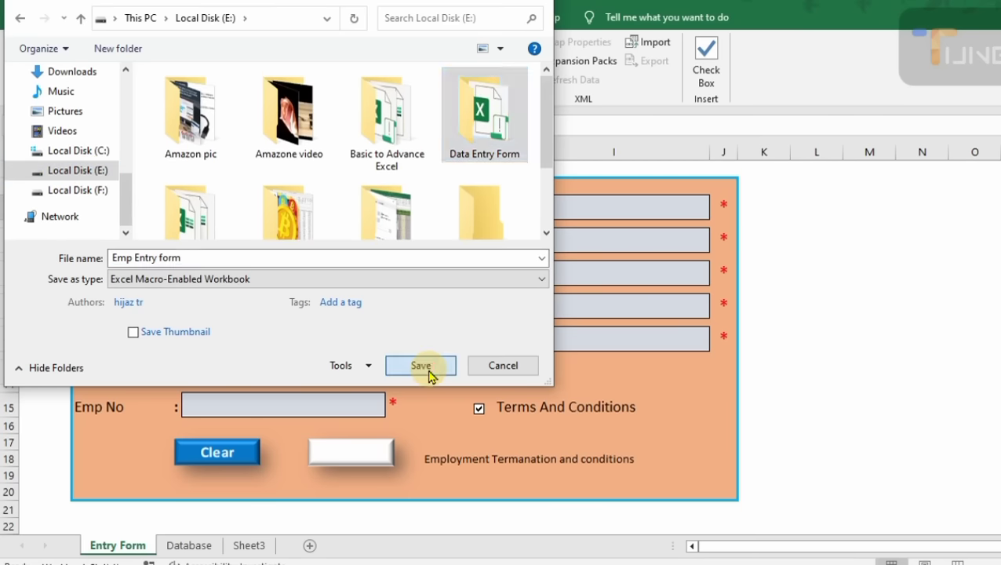
pyautogui.click(421, 366)
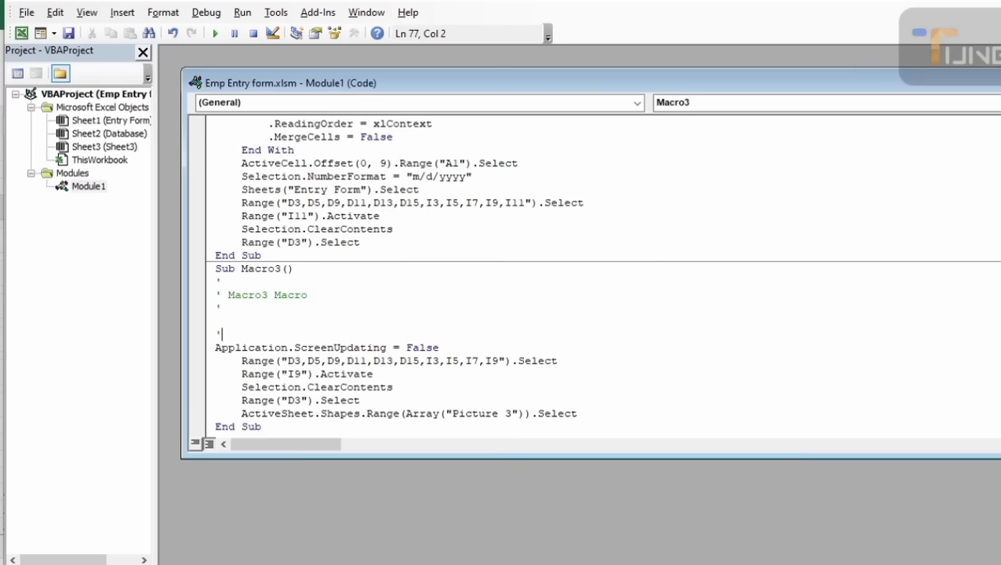
# - Back on the Entry Form, type test text into the Employ Name and Address fields
pyautogui.hotkey('alt', 'F11')
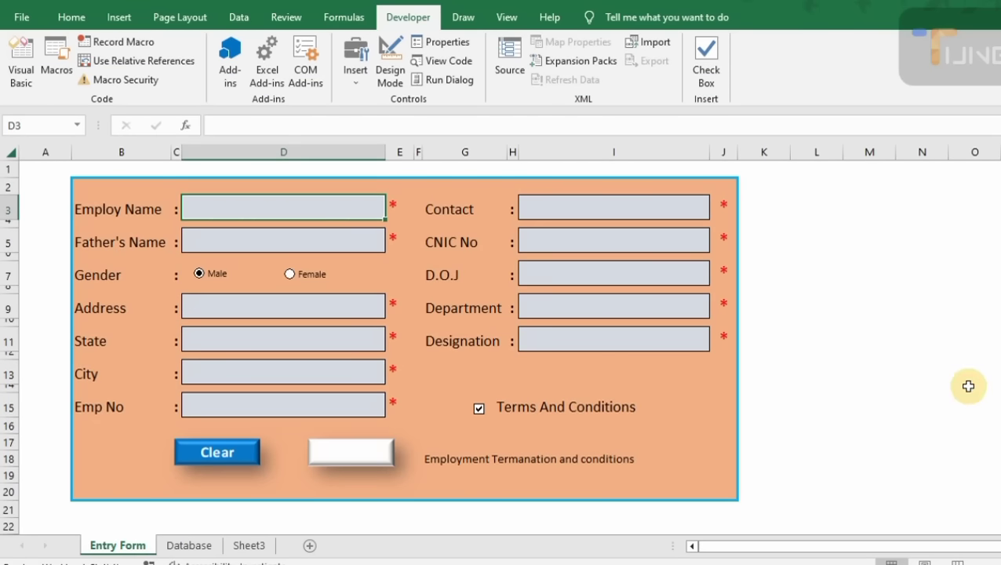
pyautogui.write('h')
pyautogui.click(266, 234)
pyautogui.write('g')
pyautogui.click(288, 299)
pyautogui.write('dfg')
pyautogui.click(298, 337)
pyautogui.write('sd')
pyautogui.click(390, 343)
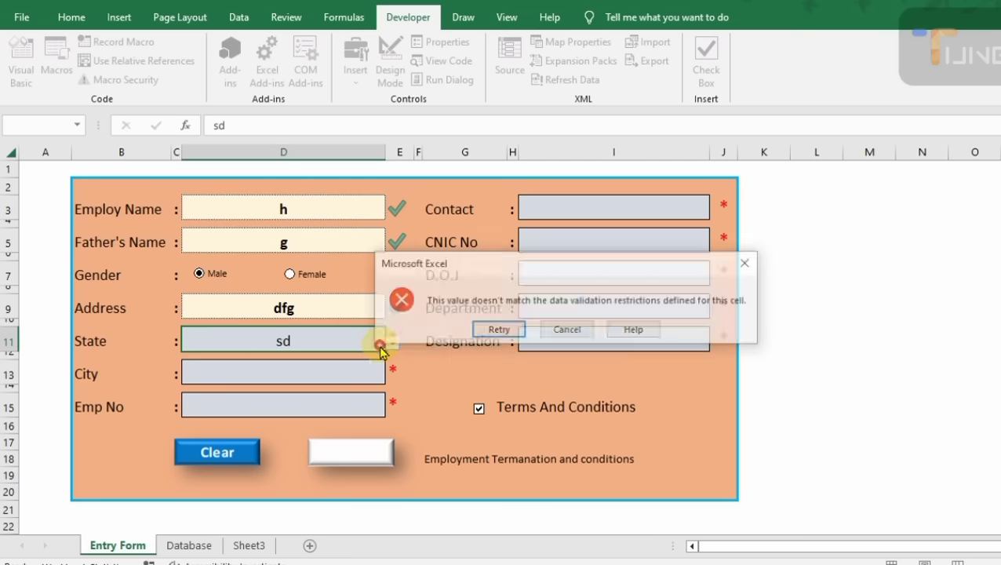
pyautogui.click(543, 331)
# - Choose Sindh as State and Karachi as City, and enter Emp No 345
pyautogui.click(391, 343)
pyautogui.click(313, 382)
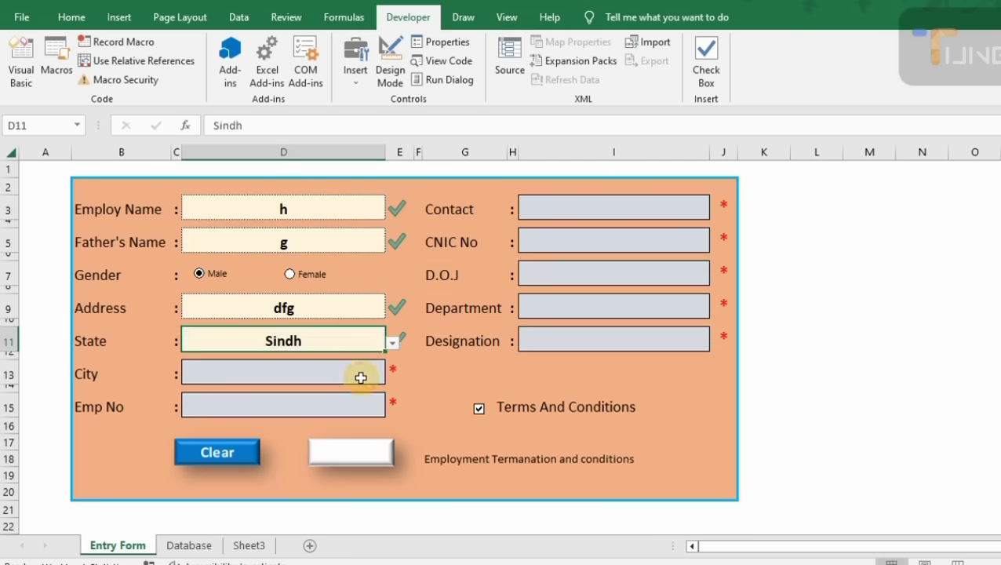
pyautogui.click(362, 375)
pyautogui.click(395, 380)
pyautogui.click(324, 411)
pyautogui.click(339, 404)
pyautogui.write('345')
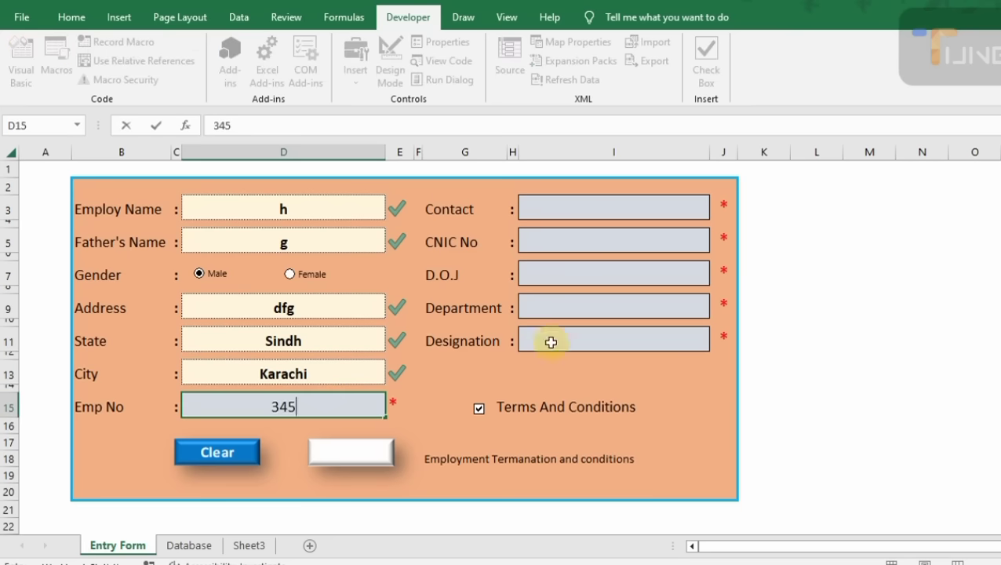
# - Enter Contact 2345, CNIC No 2345 and joining date 12/31/2022
pyautogui.click(606, 205)
pyautogui.write('2345')
pyautogui.click(633, 243)
pyautogui.write('2345')
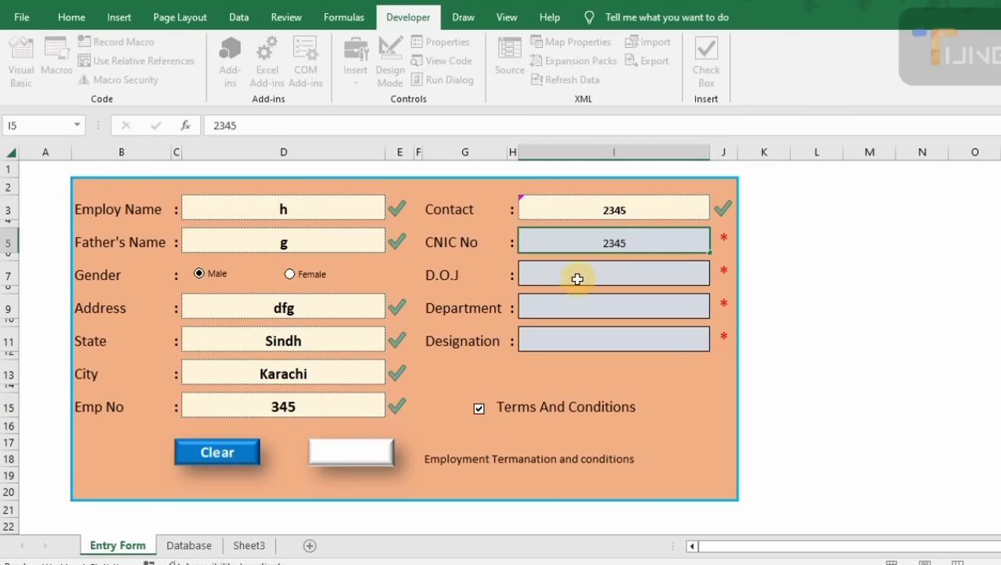
pyautogui.click(600, 274)
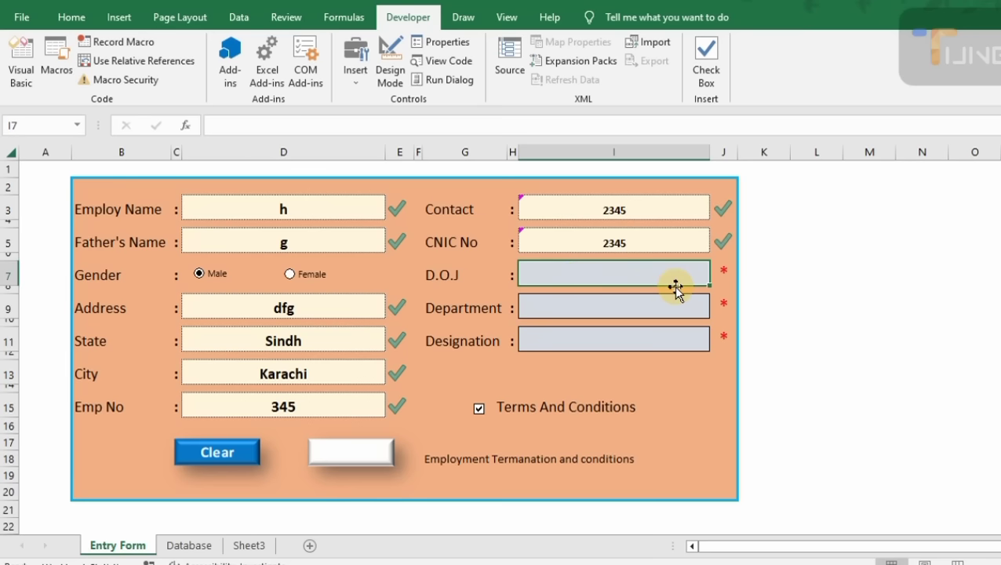
pyautogui.press('alt')
pyautogui.press('alt')
pyautogui.write('12/31/2022')
# - Set Department to Web Developer and Designation to UI (user interface) designer
pyautogui.click(615, 311)
pyautogui.click(716, 312)
pyautogui.click(651, 343)
pyautogui.click(687, 337)
pyautogui.click(717, 342)
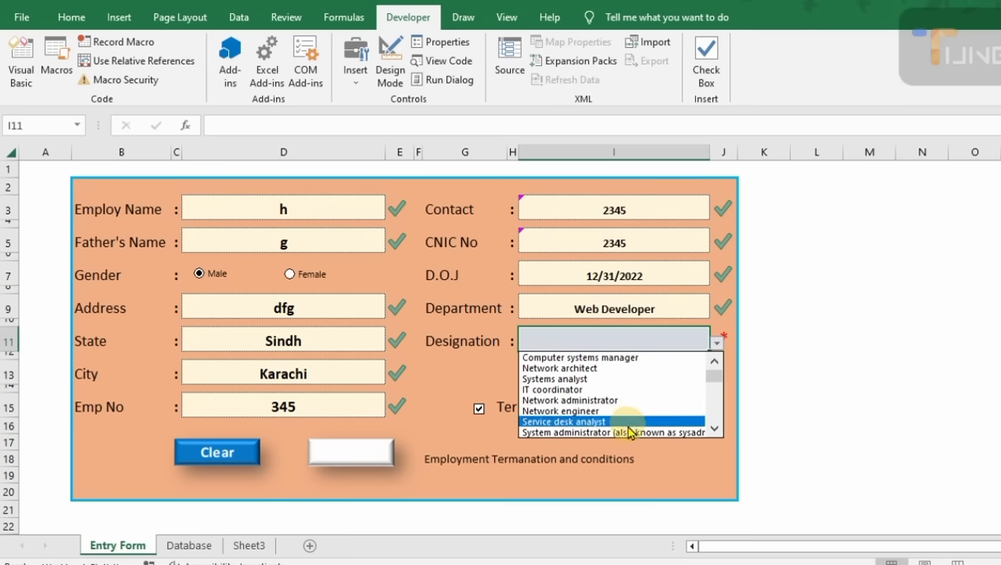
pyautogui.moveTo(714, 380); pyautogui.dragTo(714, 428)
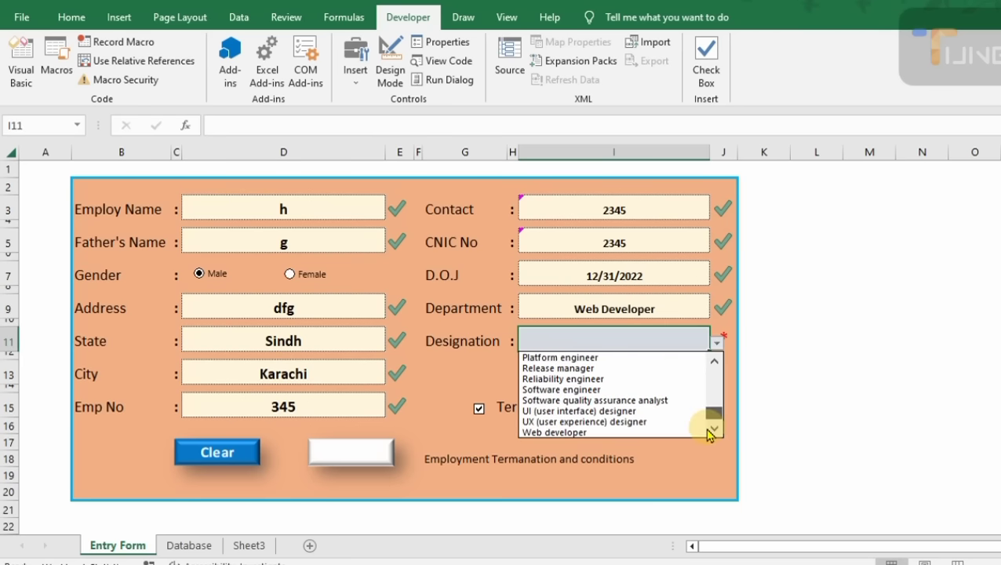
pyautogui.click(597, 411)
# - Submit the record, clear the form, and check the Database sheet
pyautogui.click(346, 459)
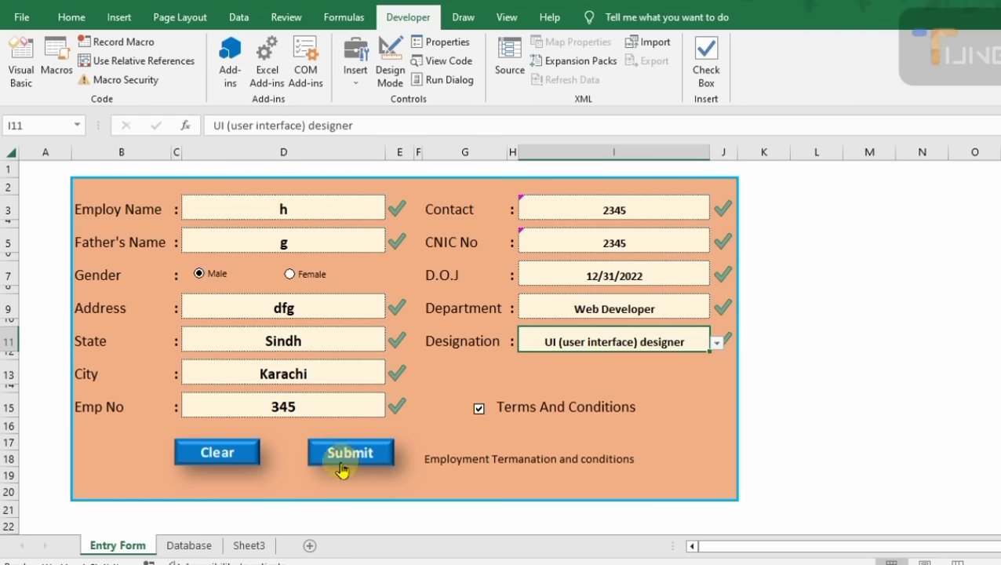
pyautogui.click(219, 457)
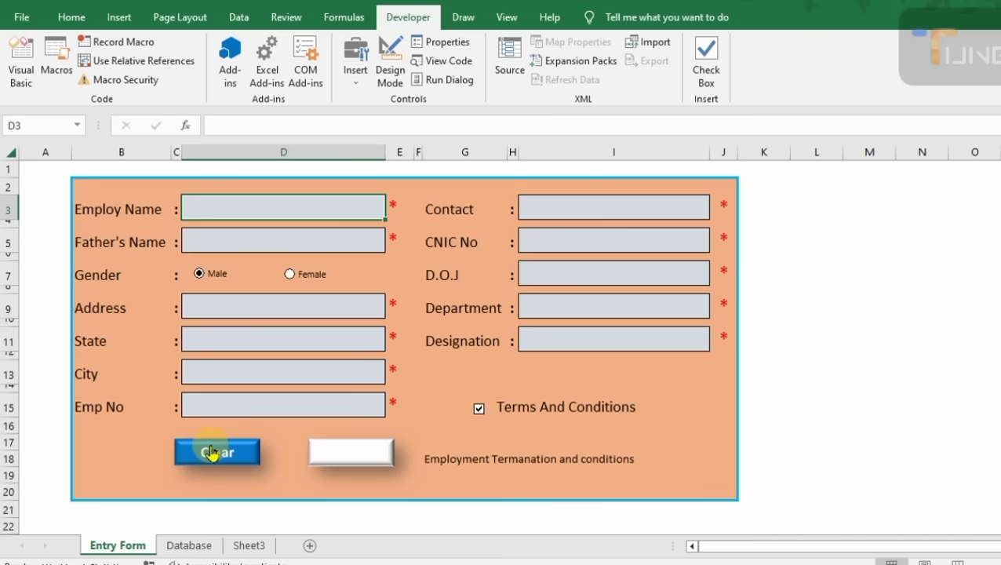
pyautogui.click(180, 547)
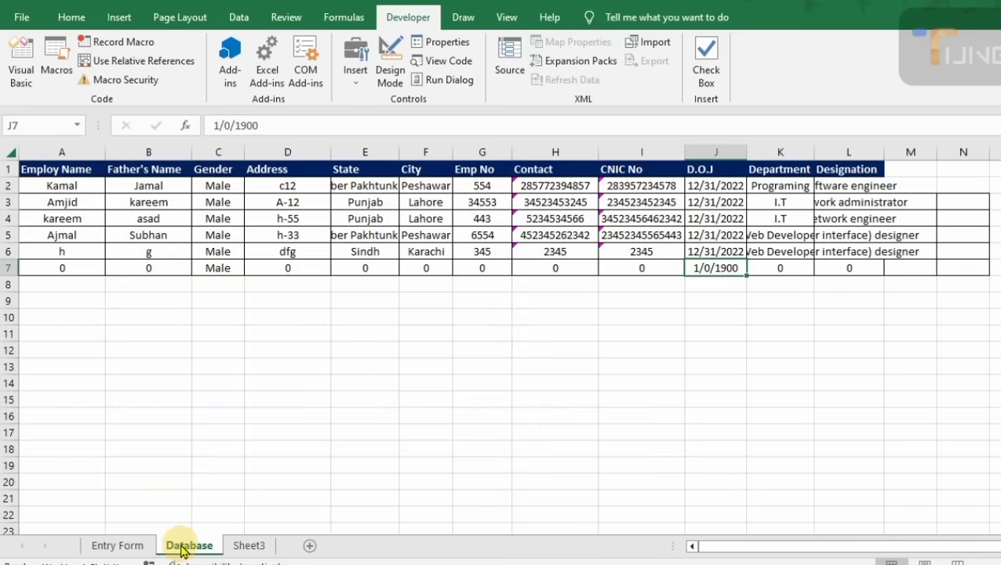
# - Delete the zeros in row 7 and set its borders to No Border
pyautogui.click(3, 267)
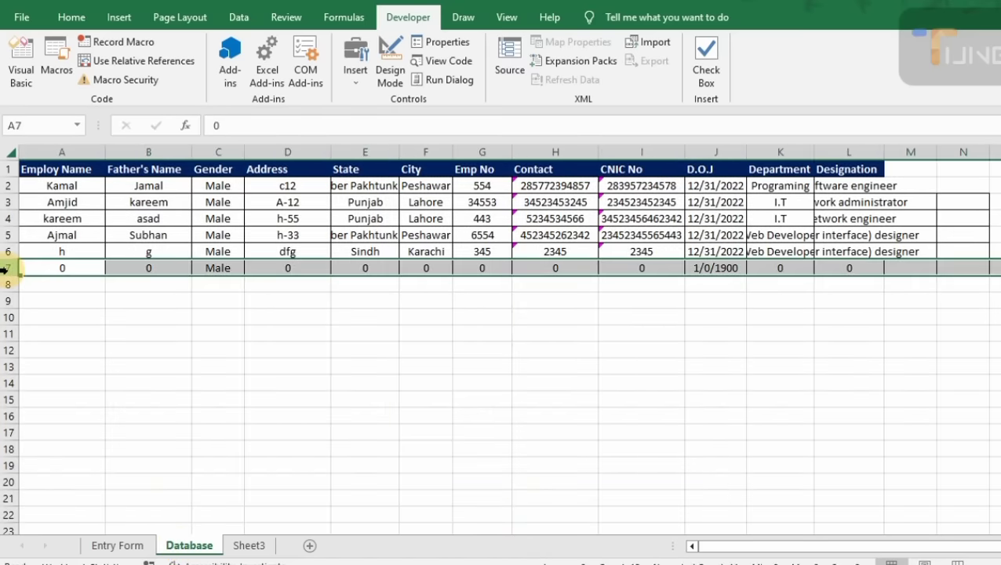
pyautogui.press('Delete')
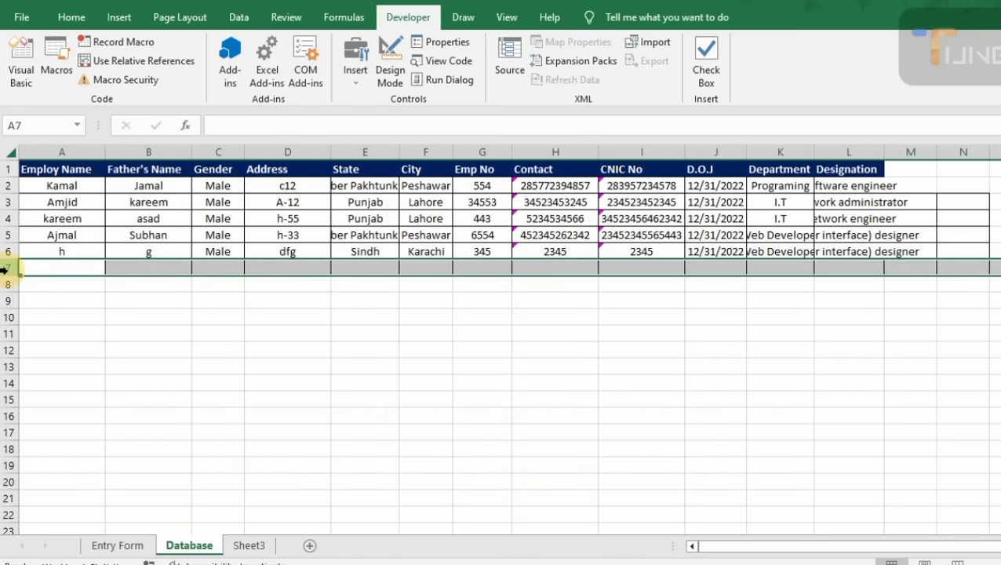
pyautogui.click(69, 18)
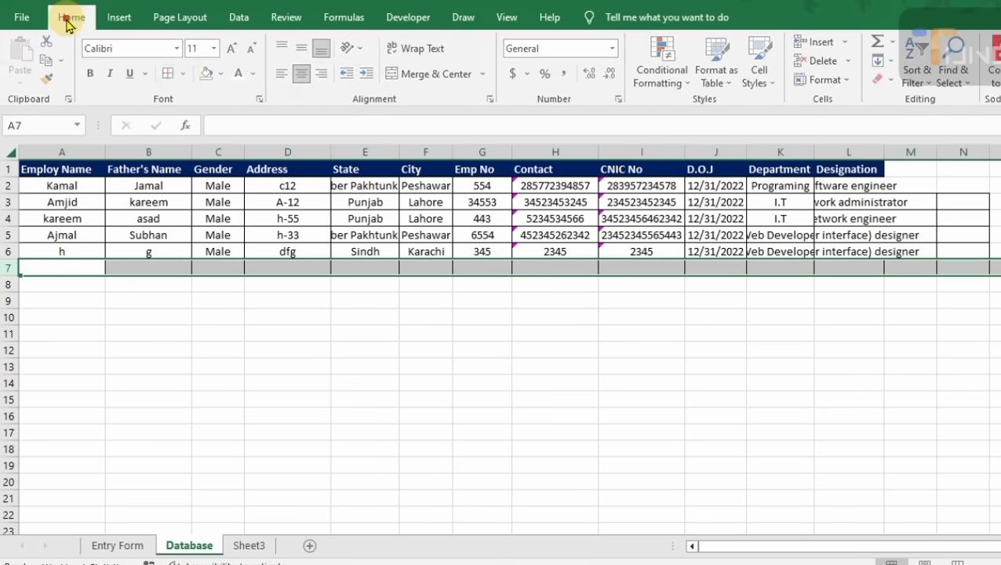
pyautogui.click(182, 73)
pyautogui.click(197, 196)
pyautogui.click(203, 298)
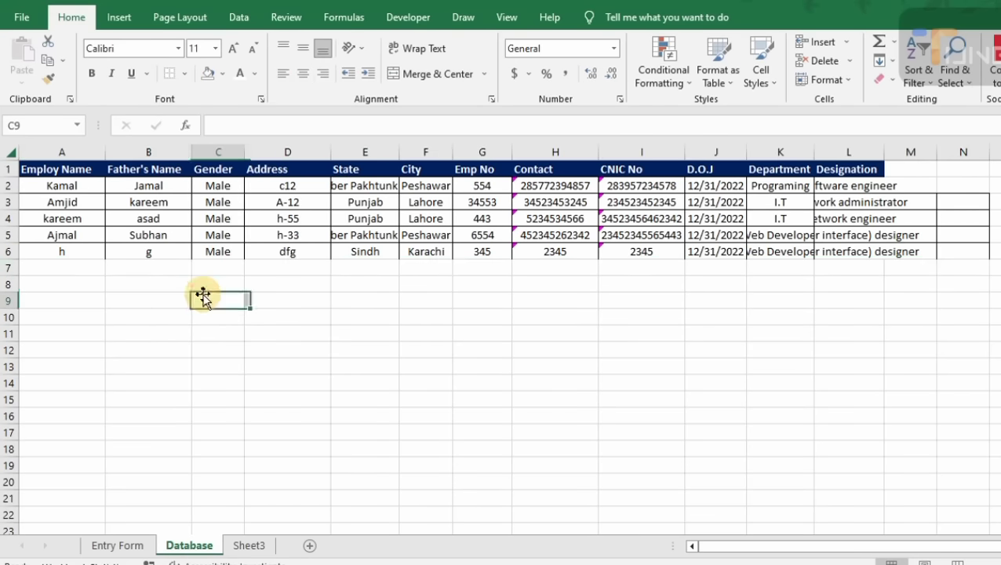
pyautogui.click(49, 251)
pyautogui.click(114, 545)
pyautogui.click(178, 547)
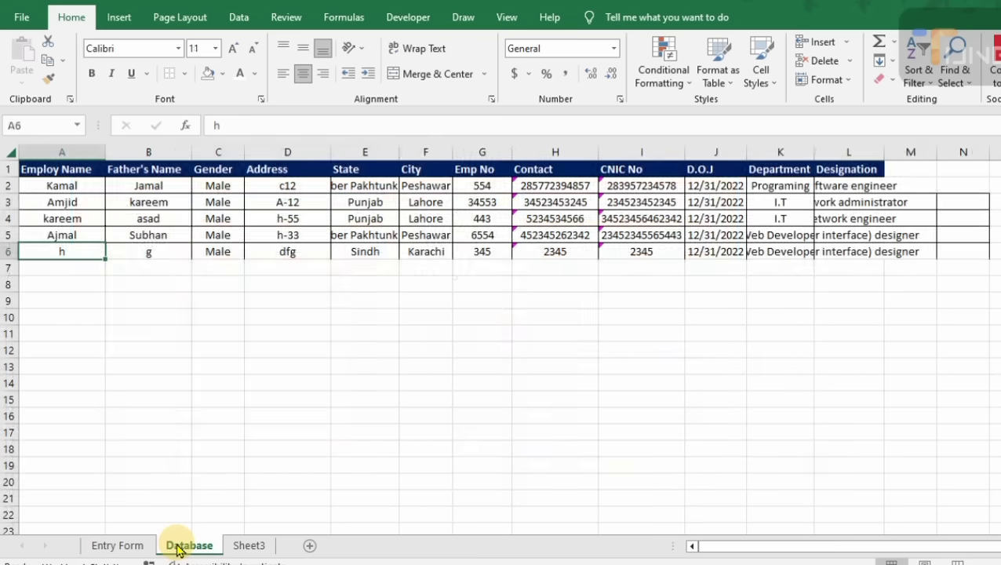